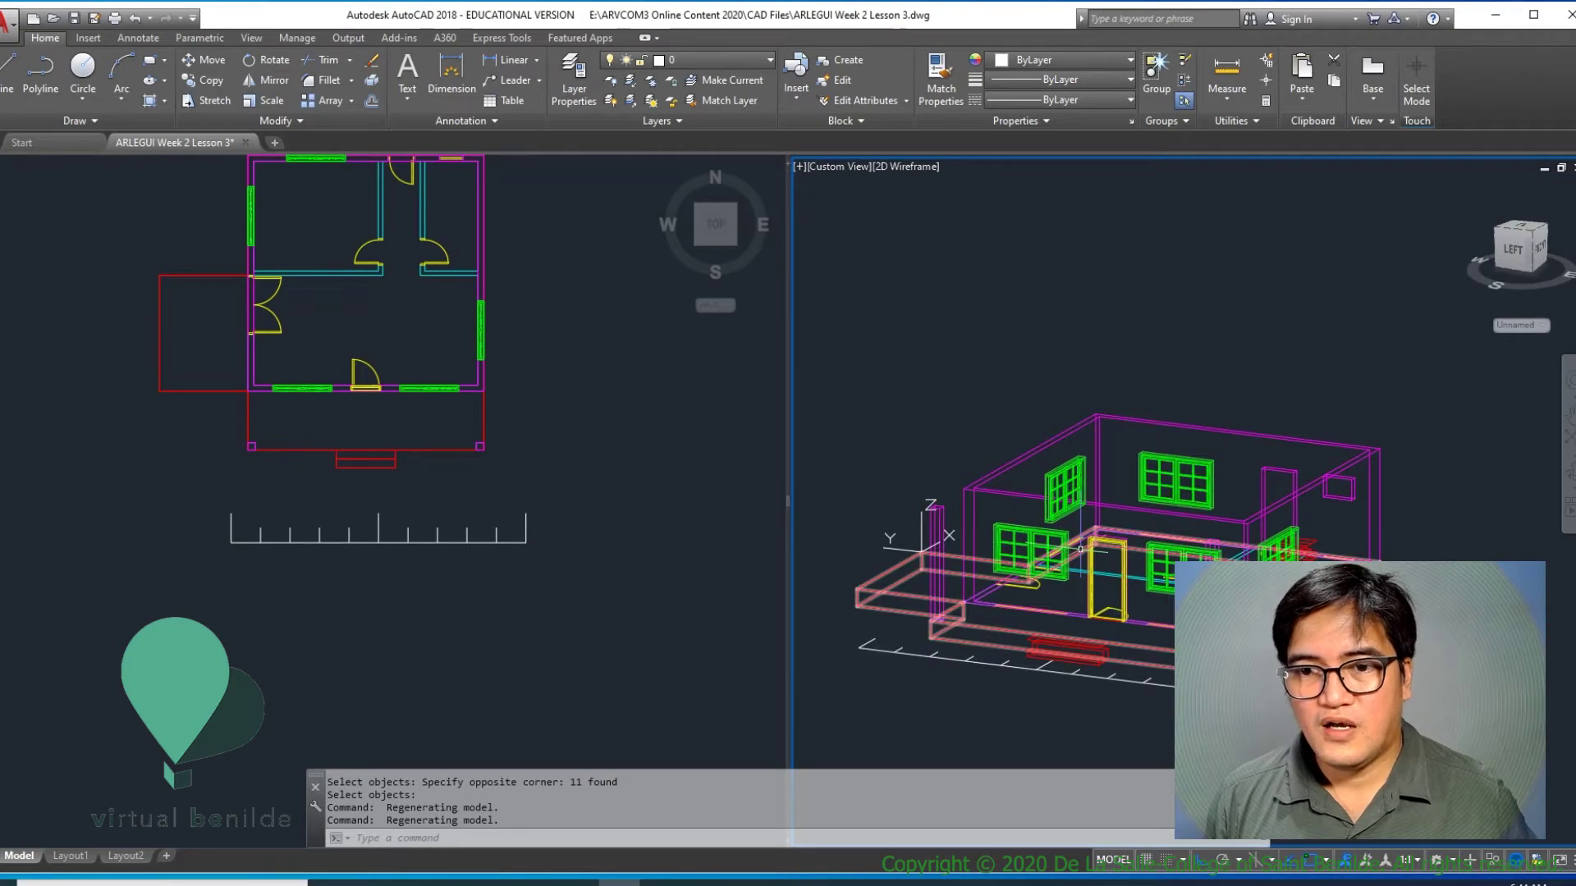
Step: Preview the 3D house model with hidden lines removed, and regenerate it back to wireframe
type("HI")
key("Return")
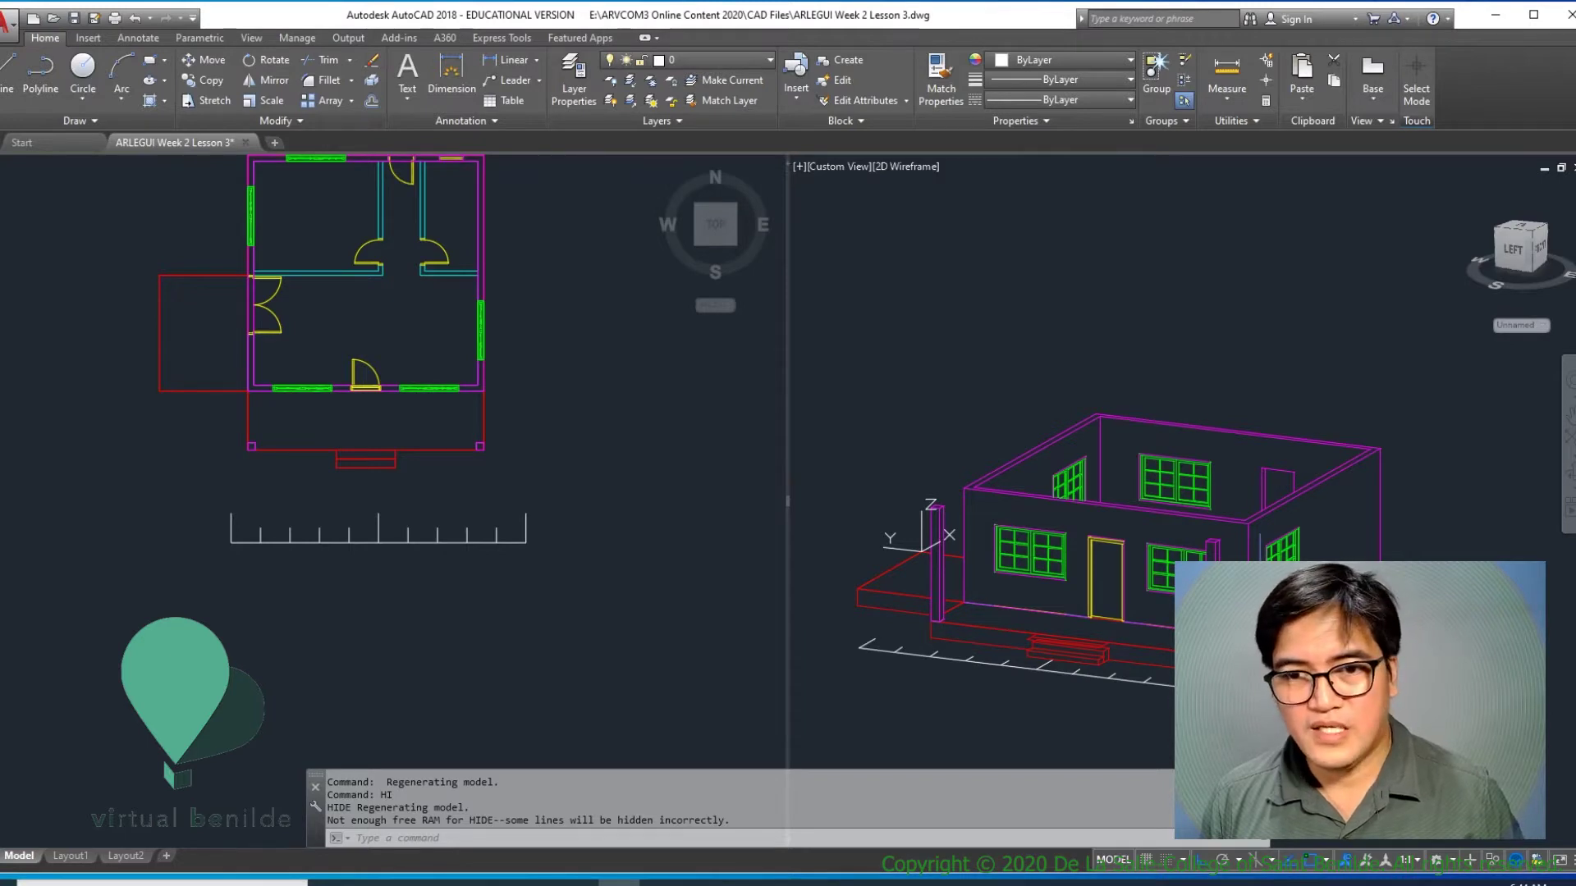
type("RE")
key("Return")
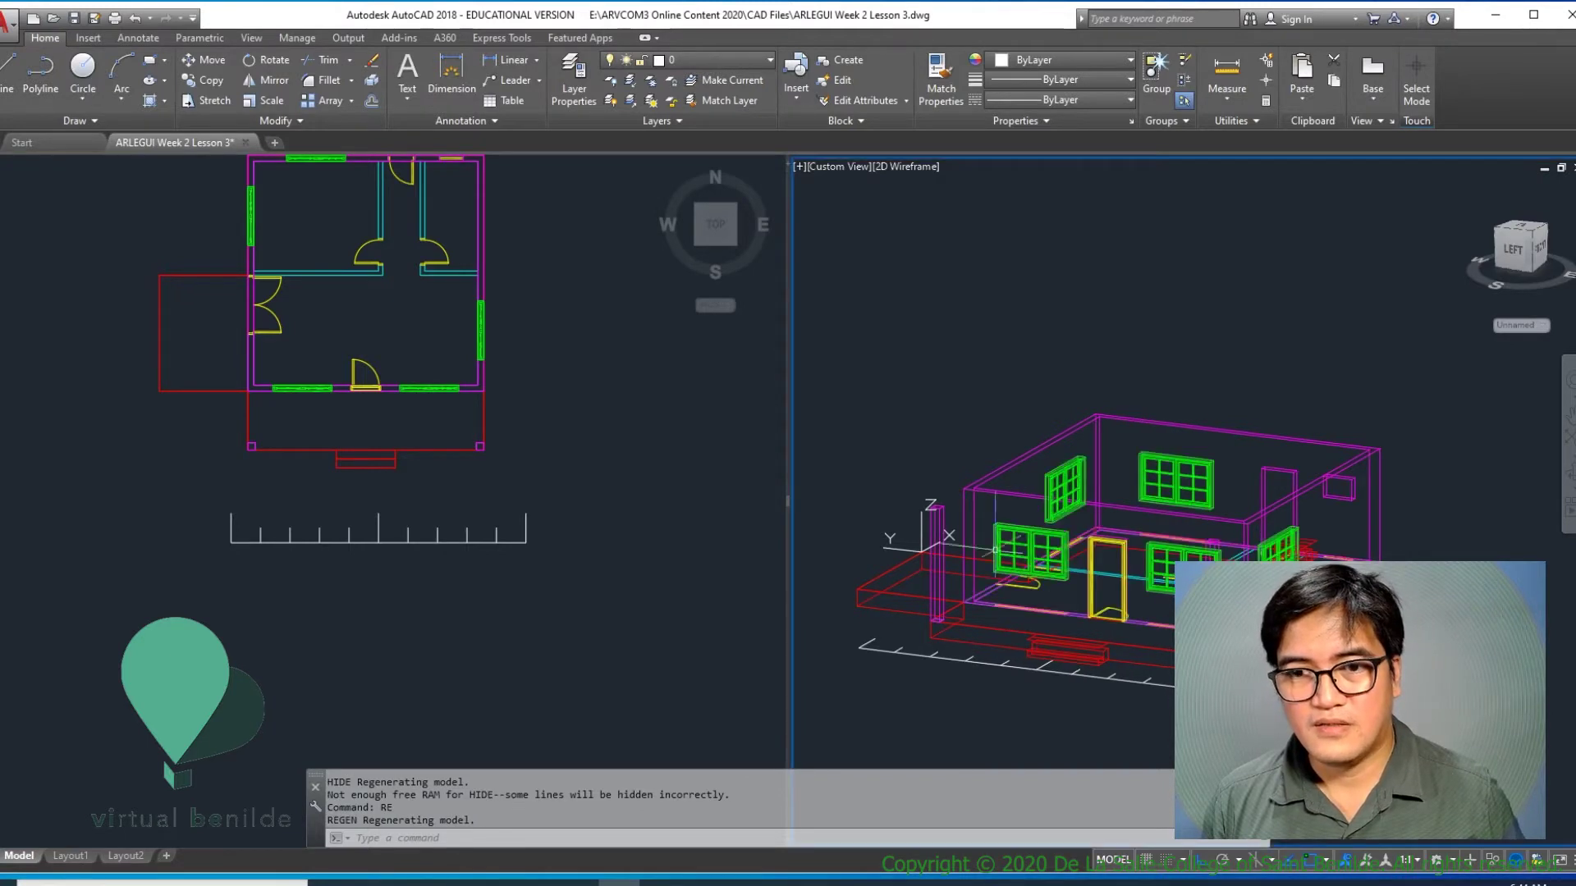
Step: Draw an 8.00 by 10.00 rectangle in the plan from the porch's front-left corner to the house's back-right outer wall corner
left_click(460, 439)
middle_click_drag(449, 345, 482, 456)
middle_click_drag(581, 440, 583, 381)
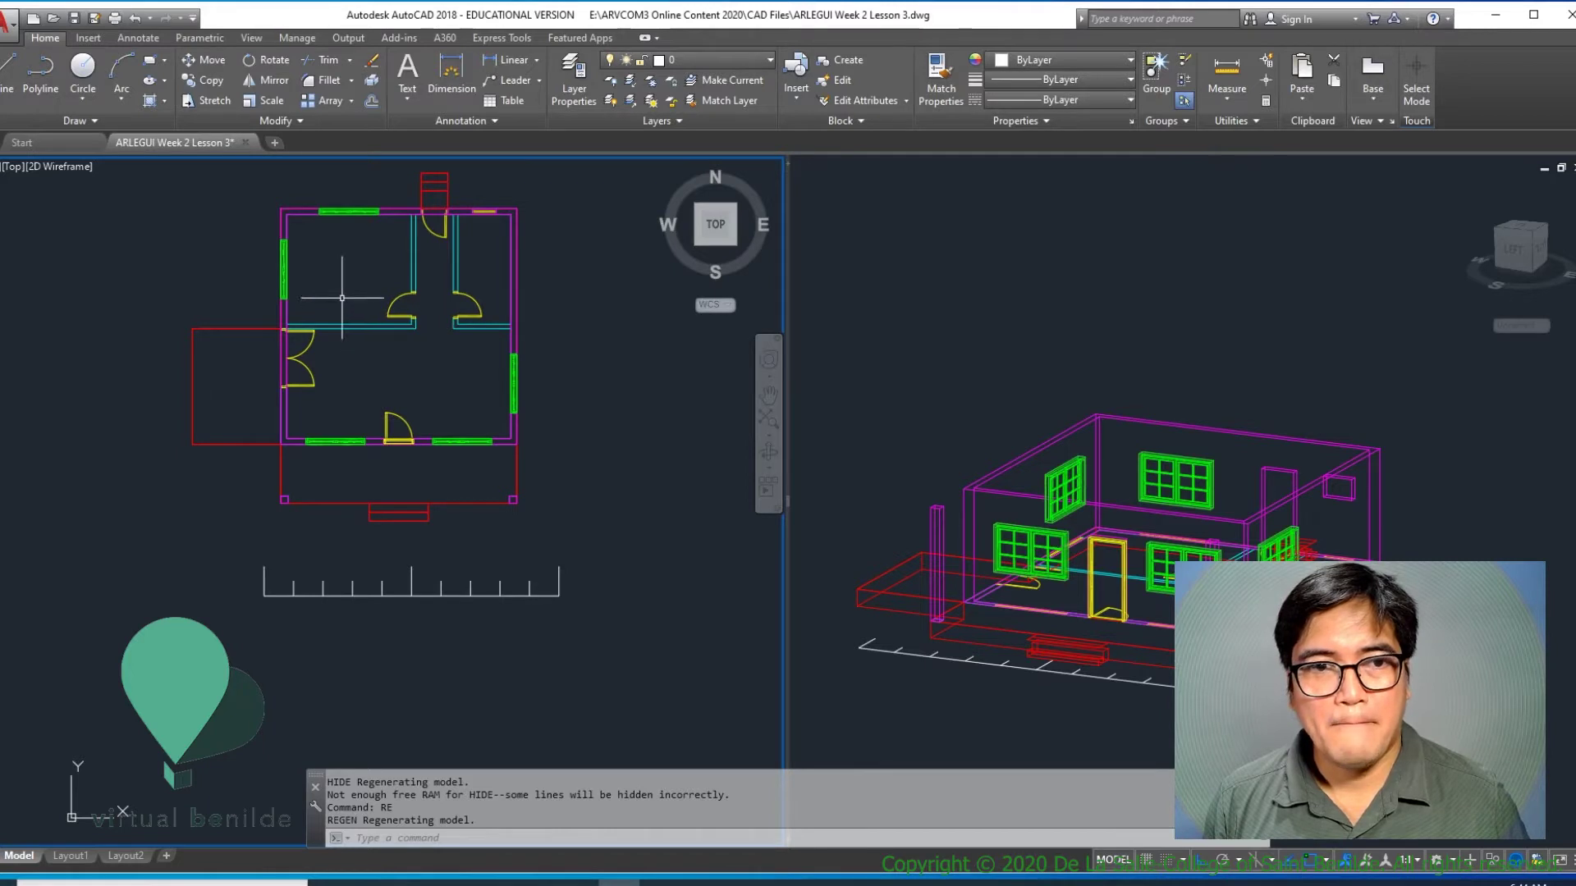
middle_click_drag(342, 296, 344, 373)
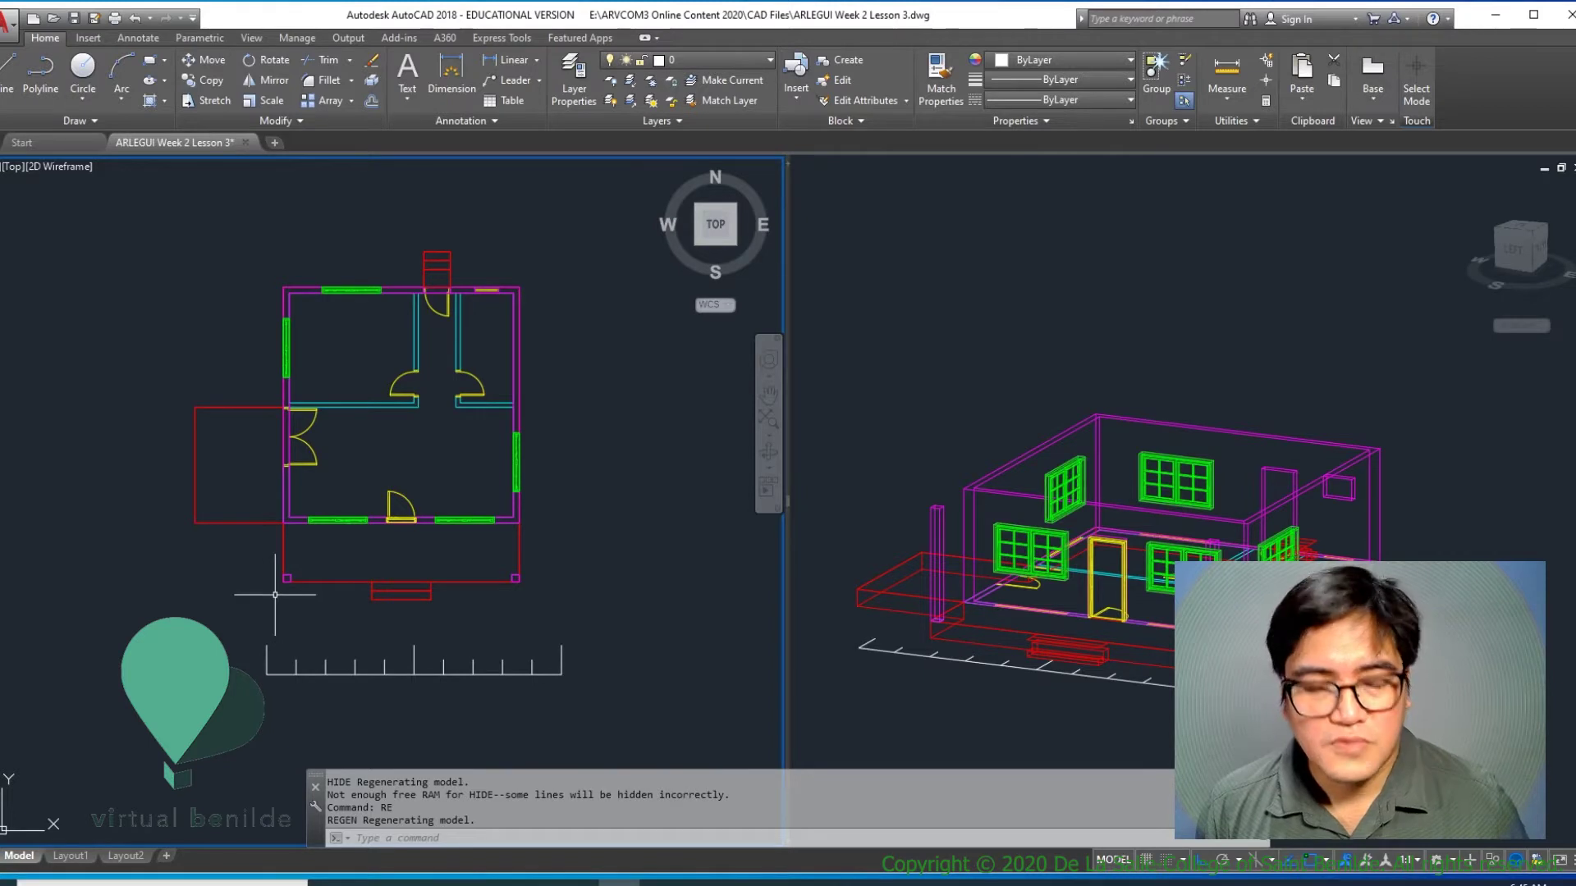
key("Return")
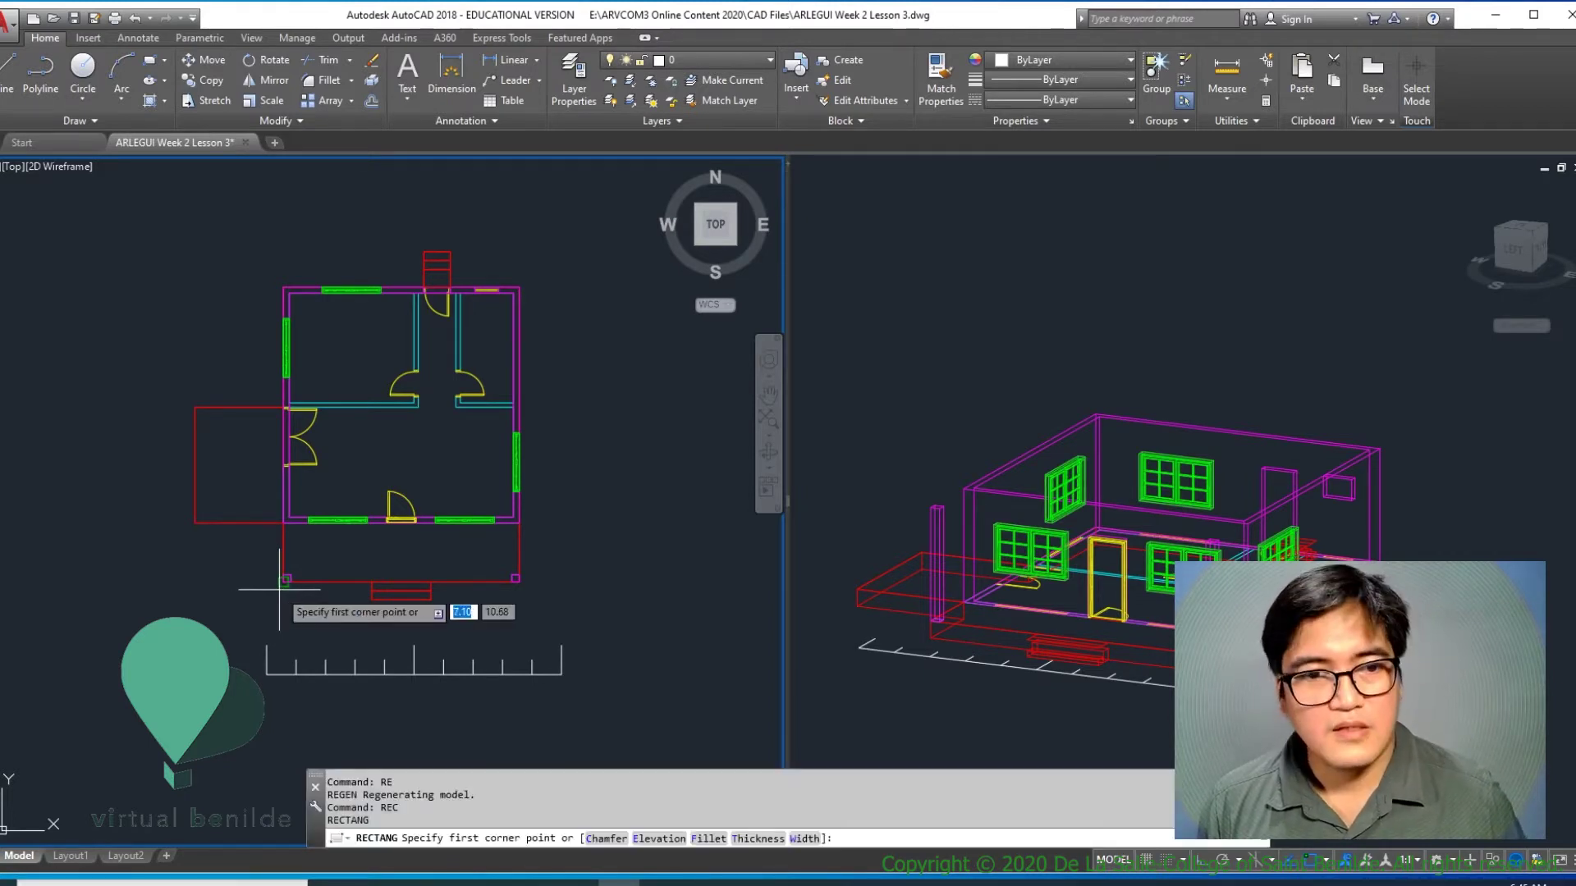
left_click(286, 578)
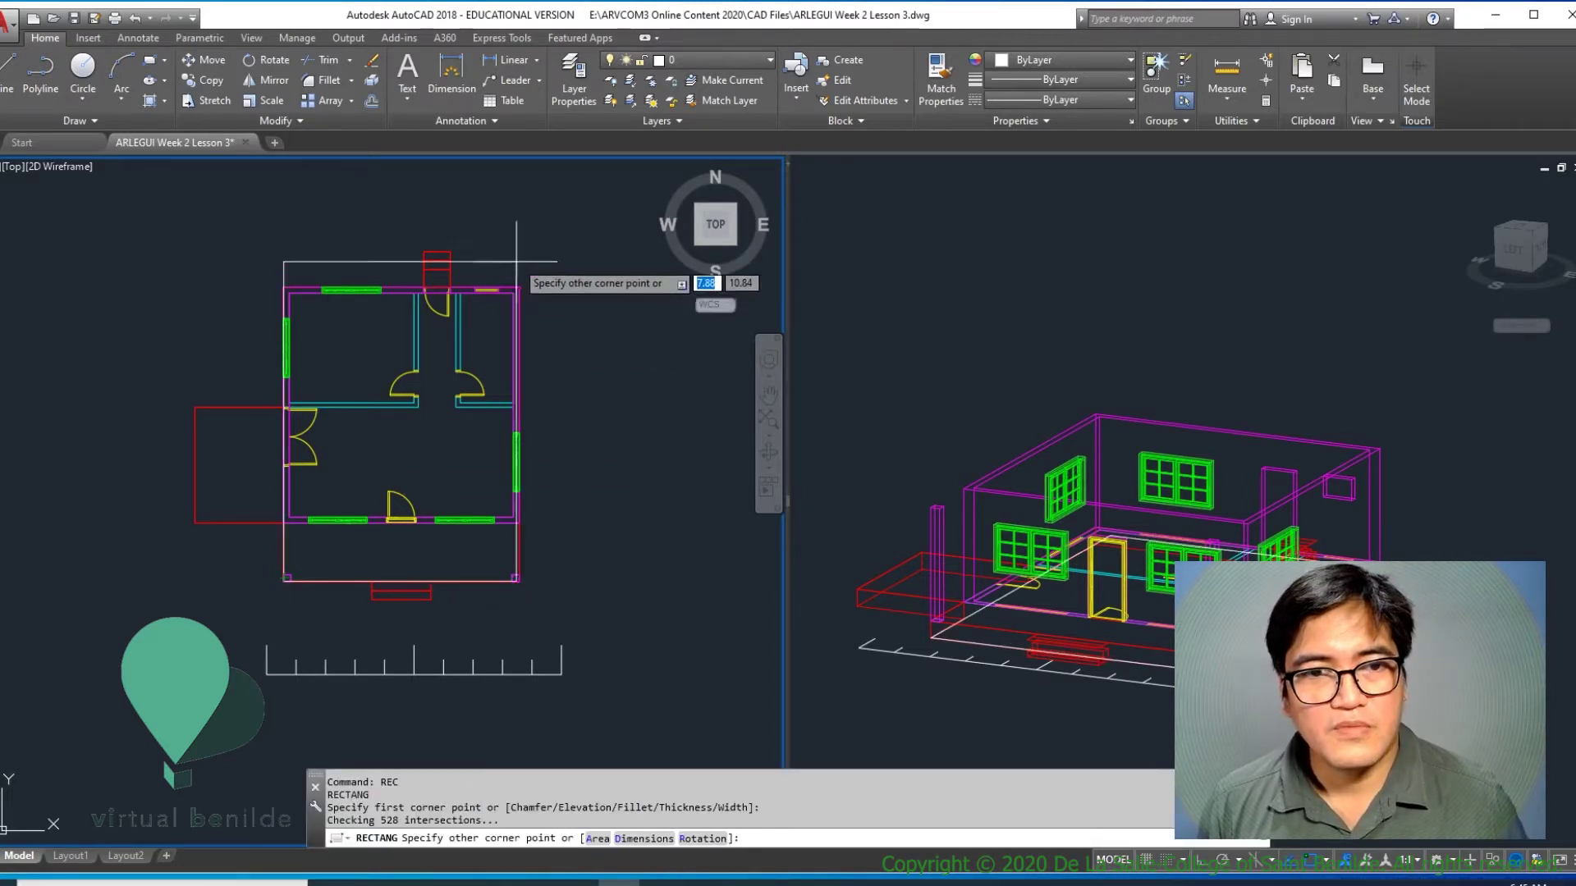
scroll(523, 288, "up", 5)
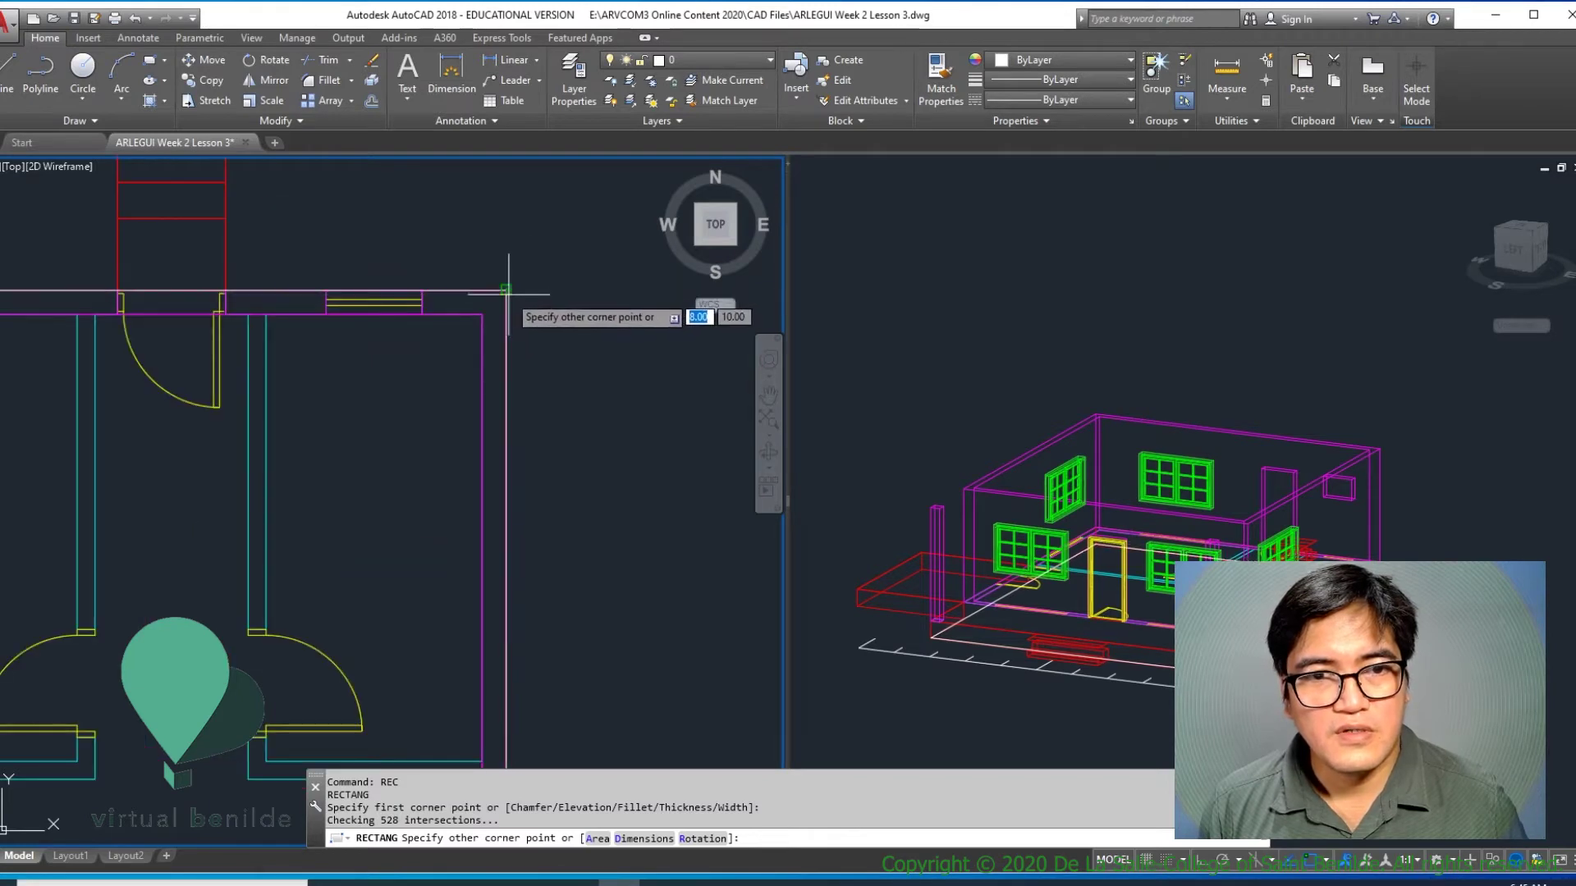
left_click(507, 289)
left_click(1018, 607)
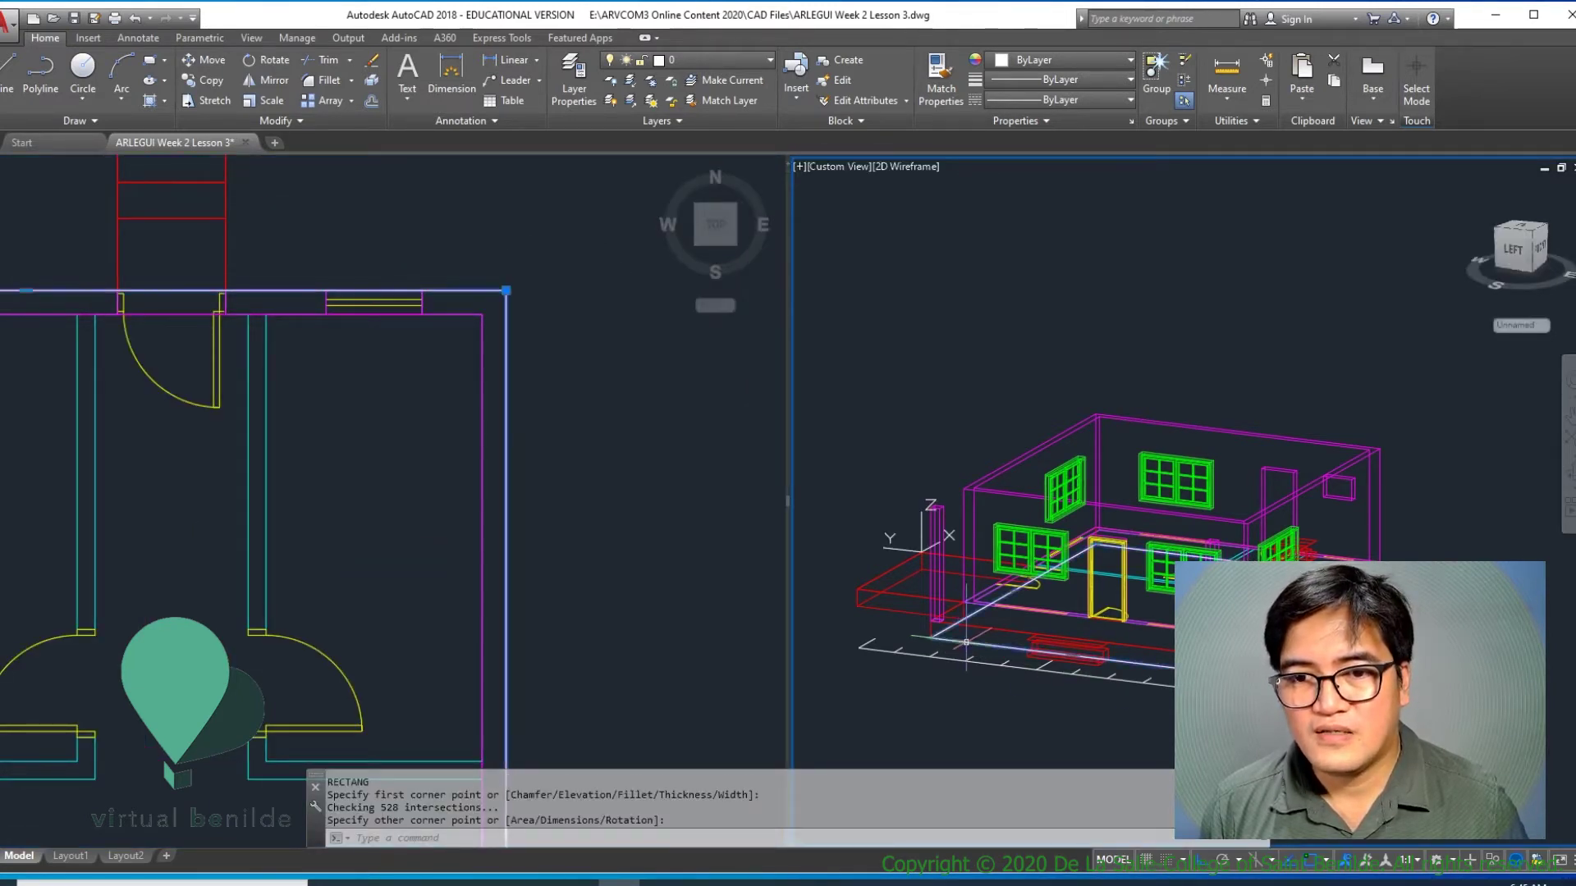
scroll(926, 650, "up", 5)
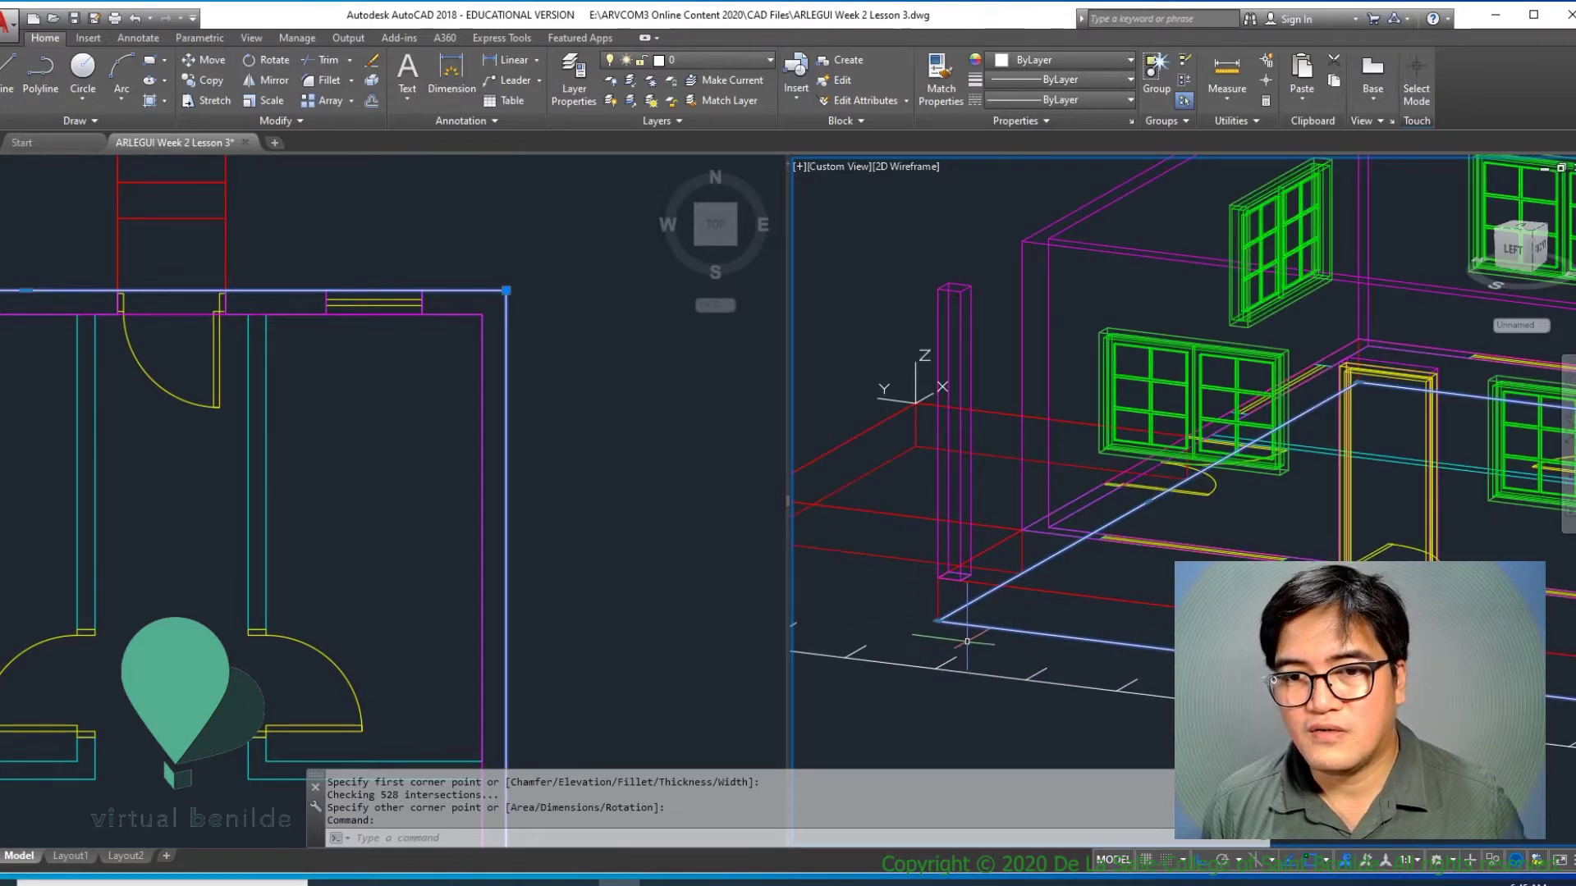
scroll(967, 642, "down", 6)
scroll(1060, 639, "up", 2)
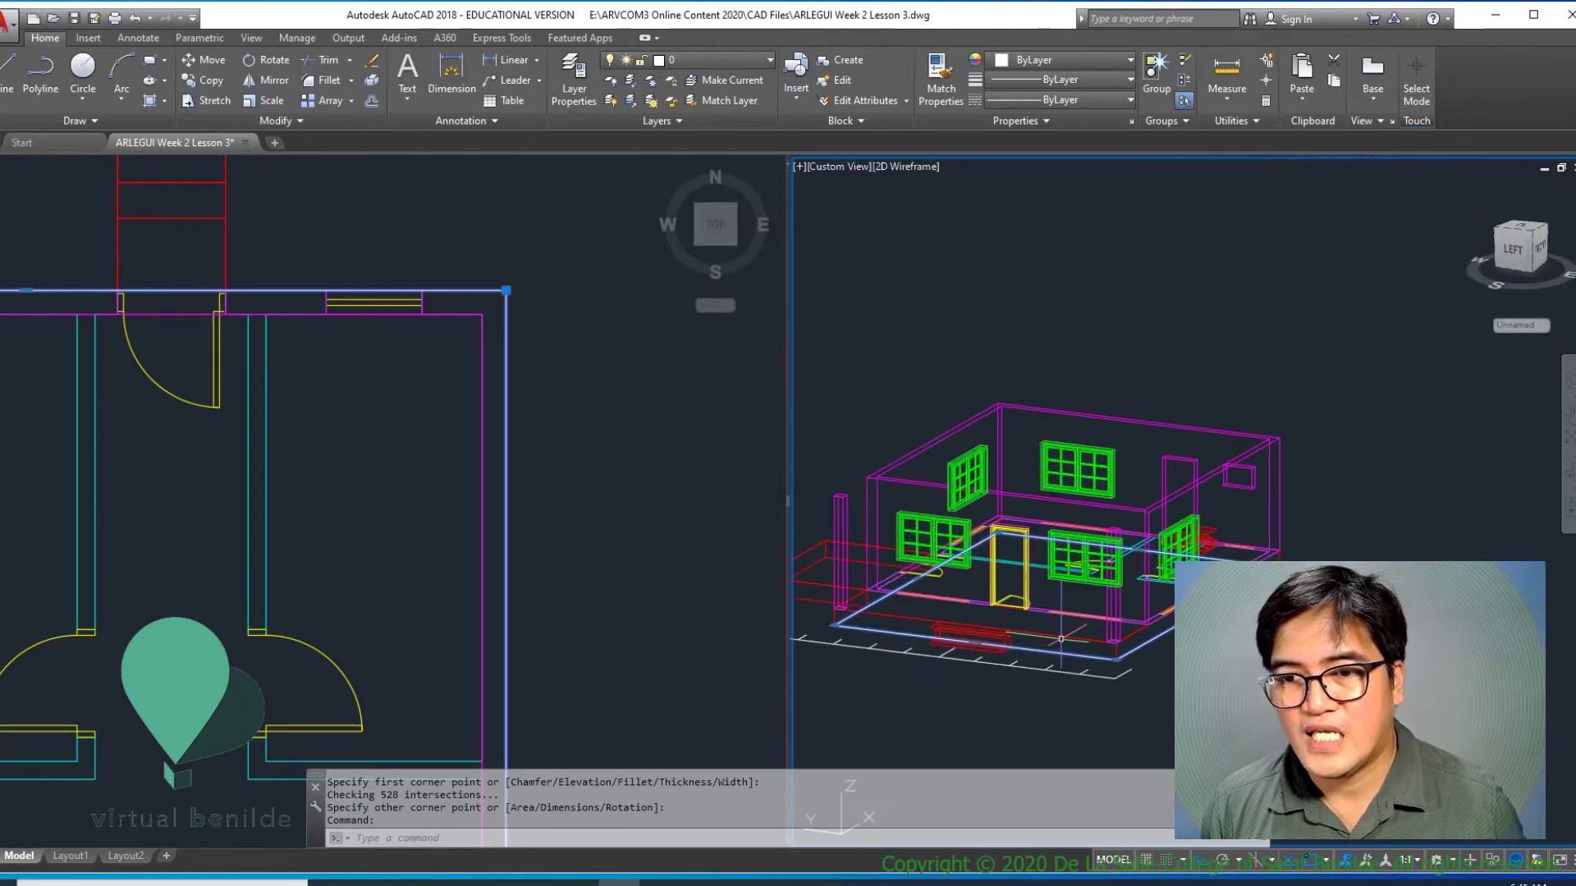
left_click(504, 401)
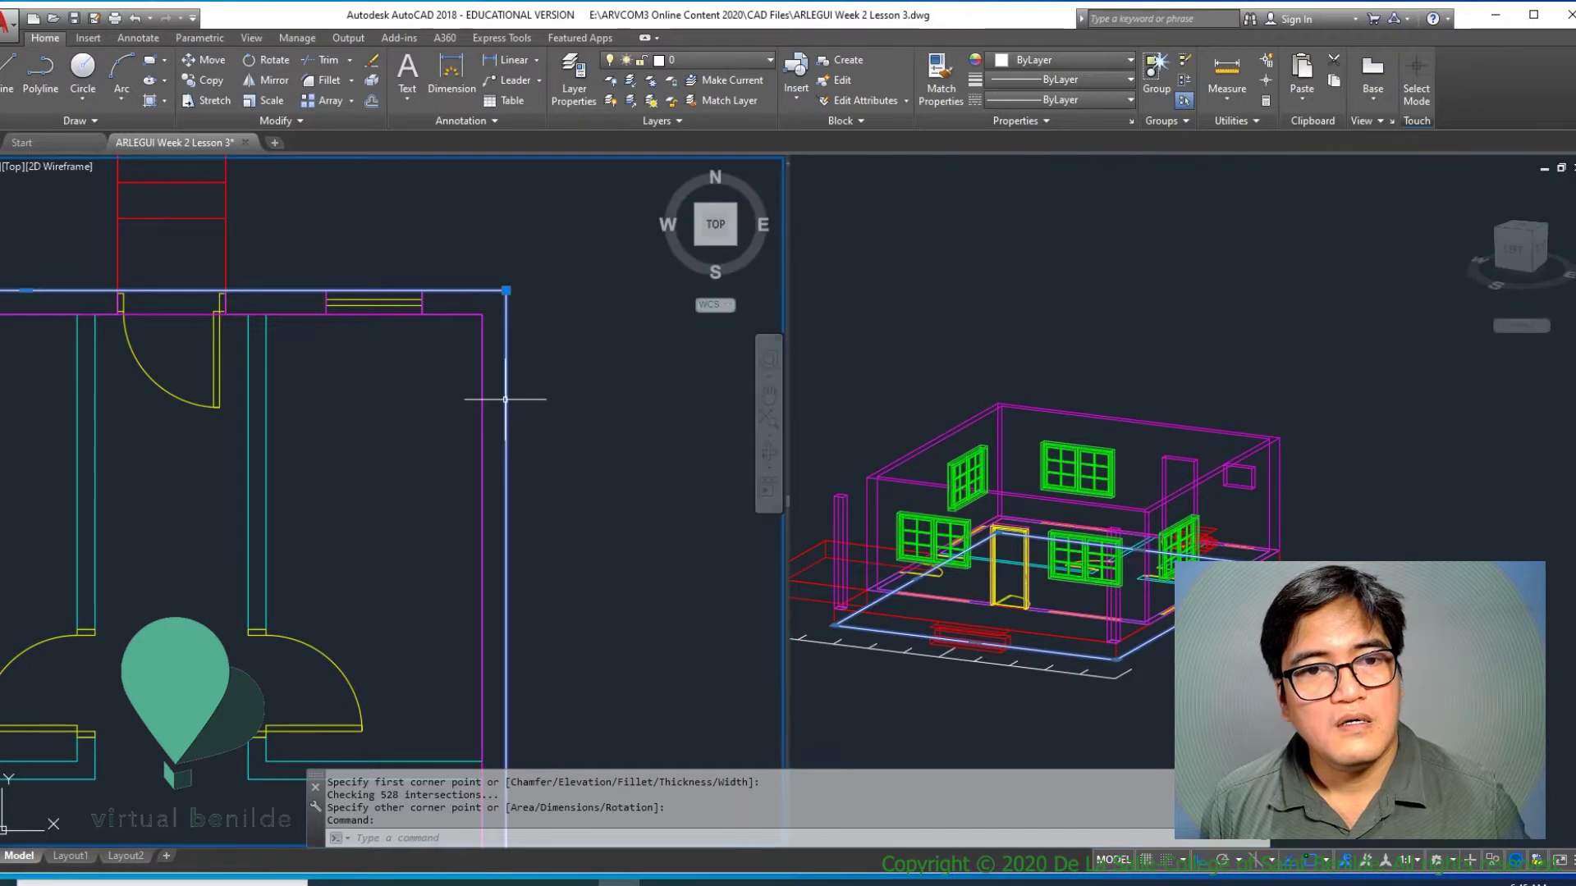
key("Escape")
key("Escape")
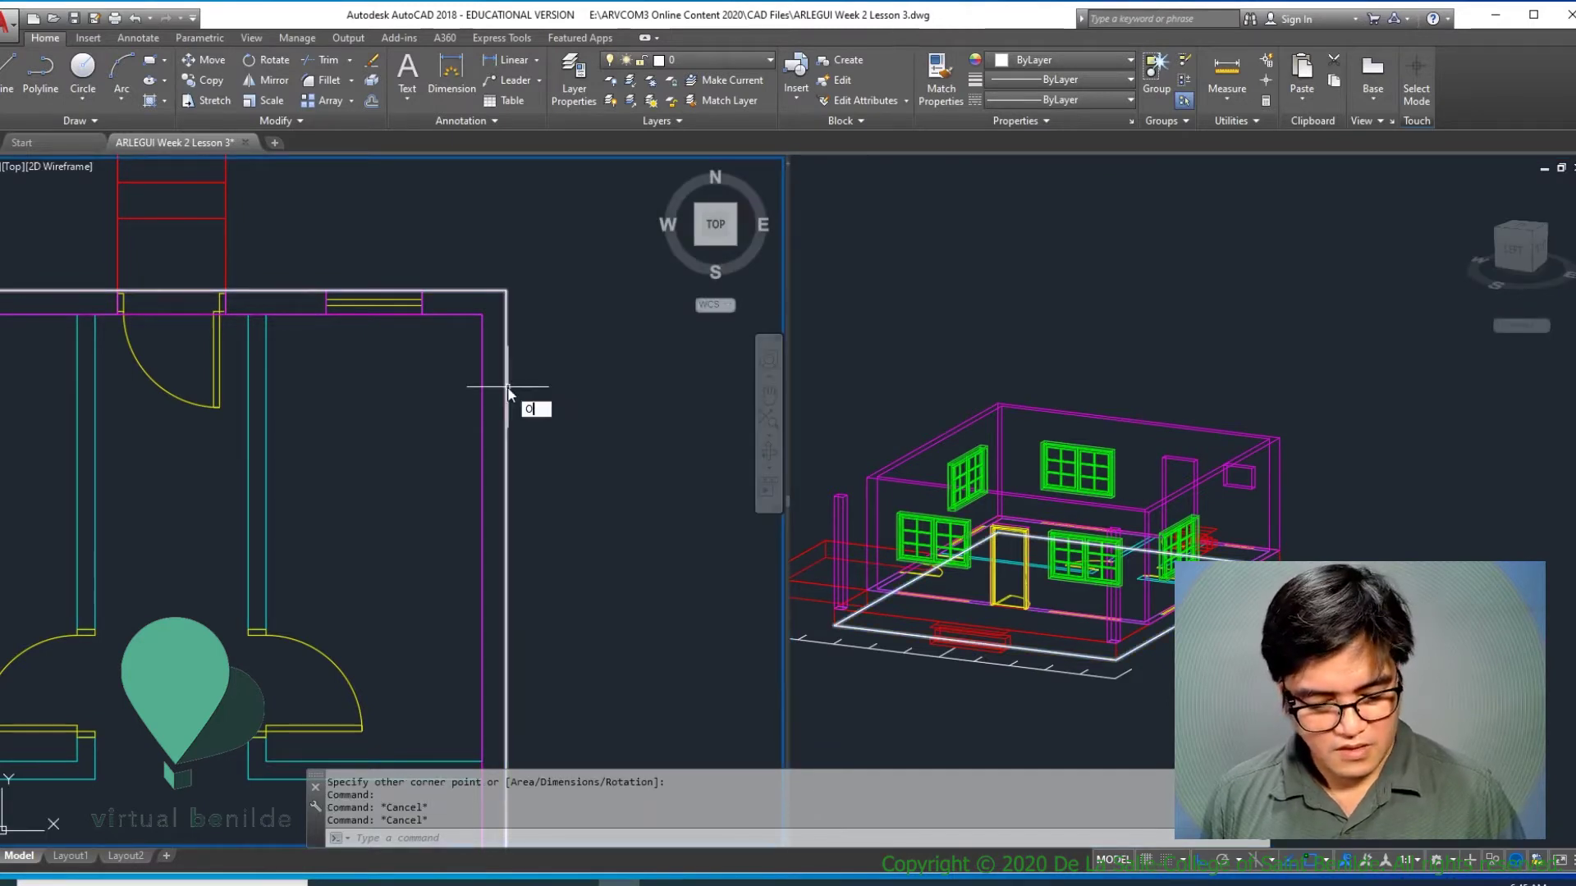
Step: Offset the rectangle around the house and porch outward by 1.2
key("Return")
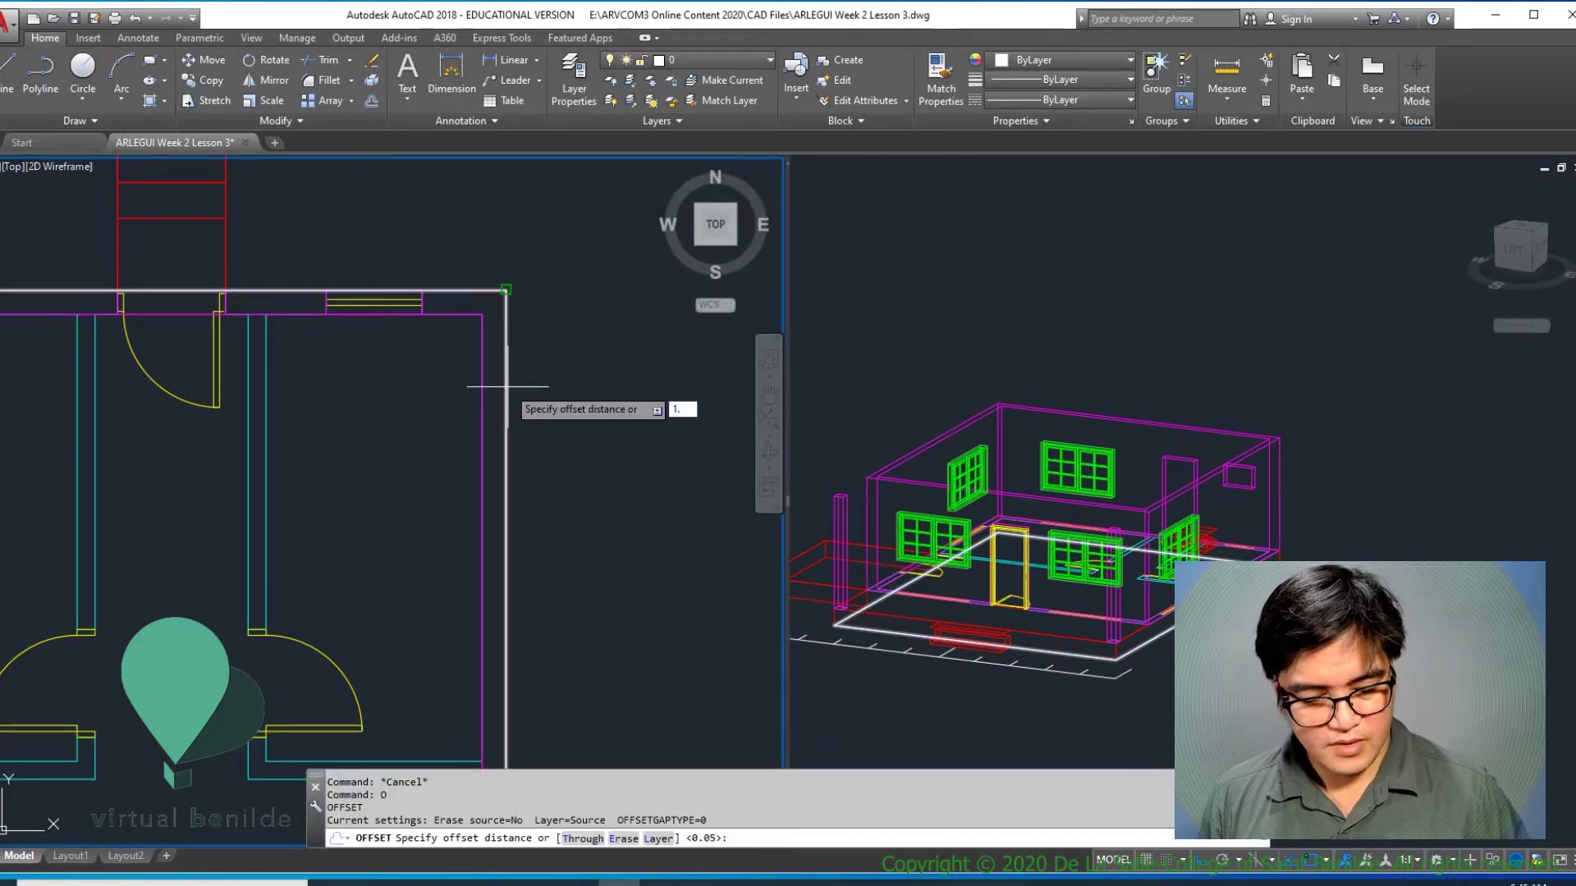
type("1.2")
key("Return")
left_click(506, 386)
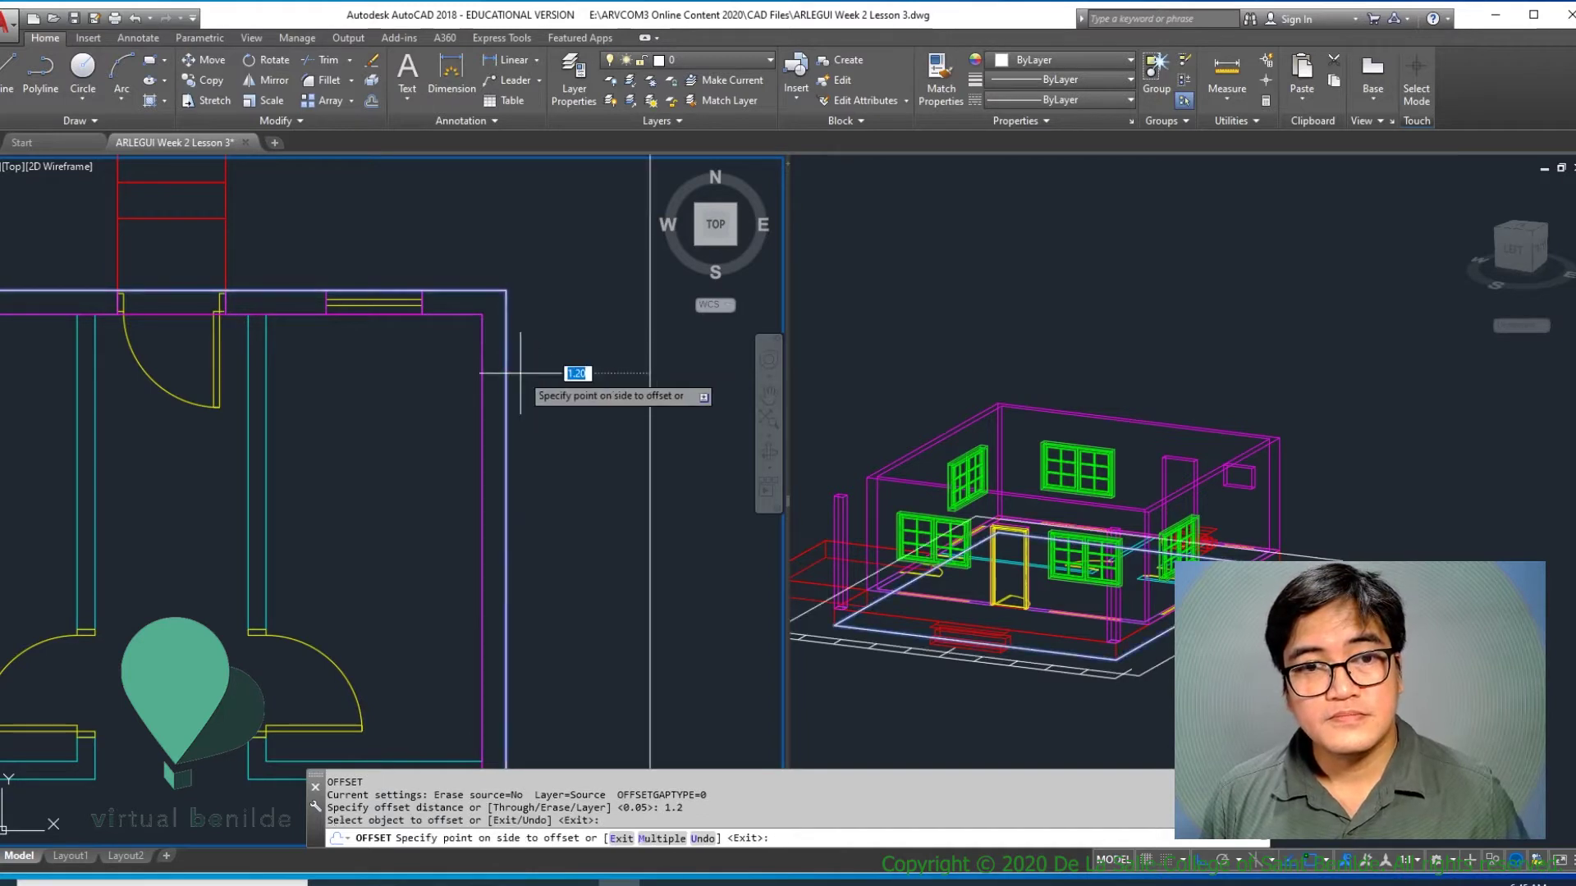
left_click(657, 378)
scroll(656, 378, "down", 3)
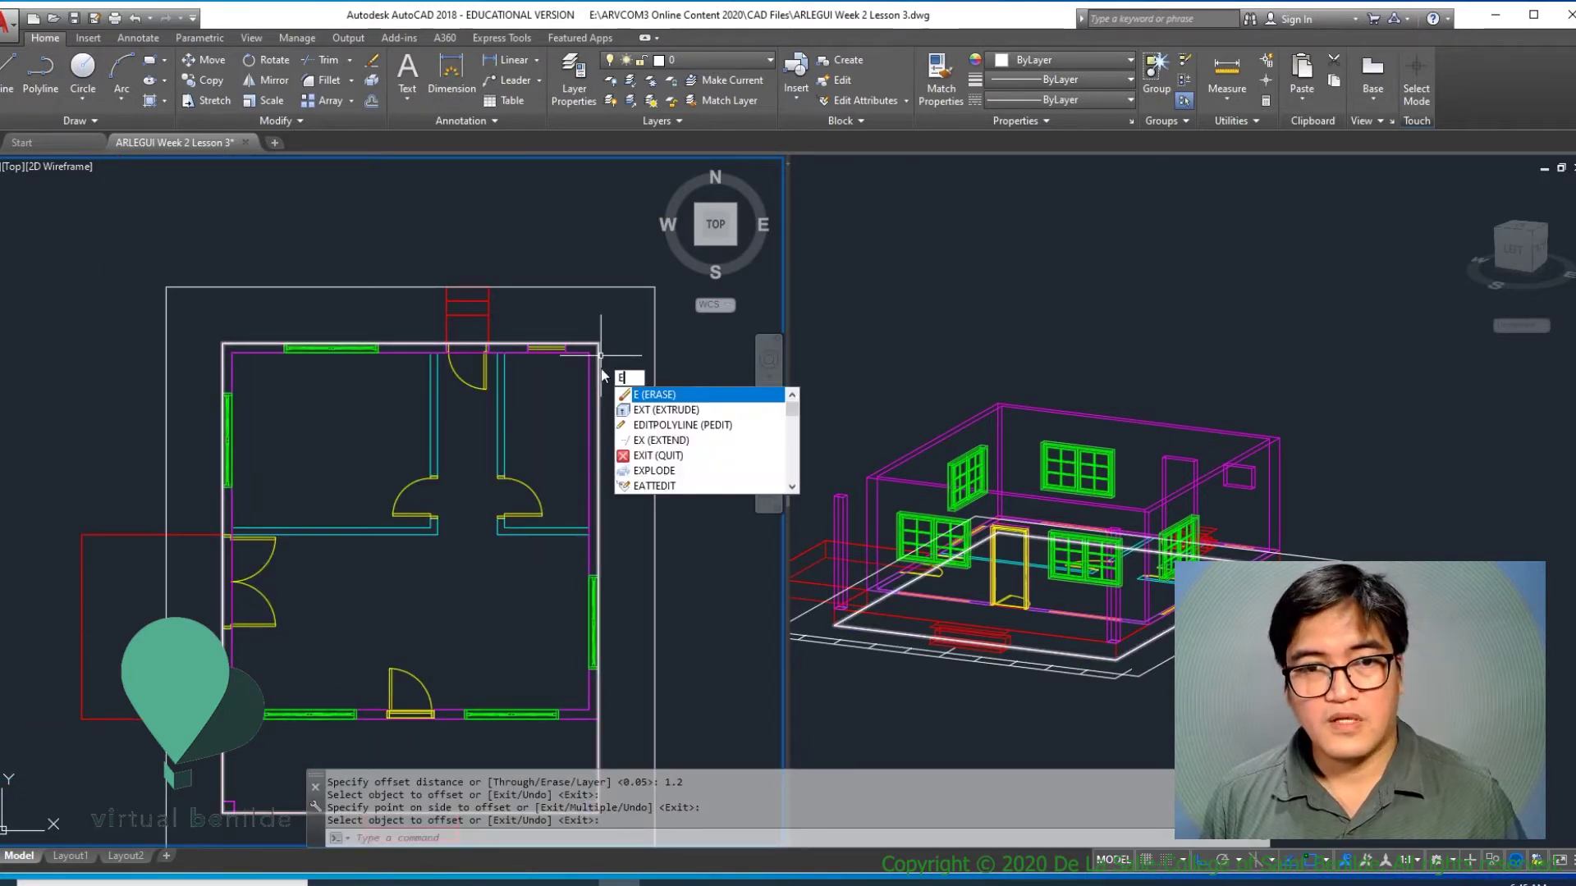
Step: Delete the original inner rectangle that follows the house and porch edges
key("Escape")
key("Escape")
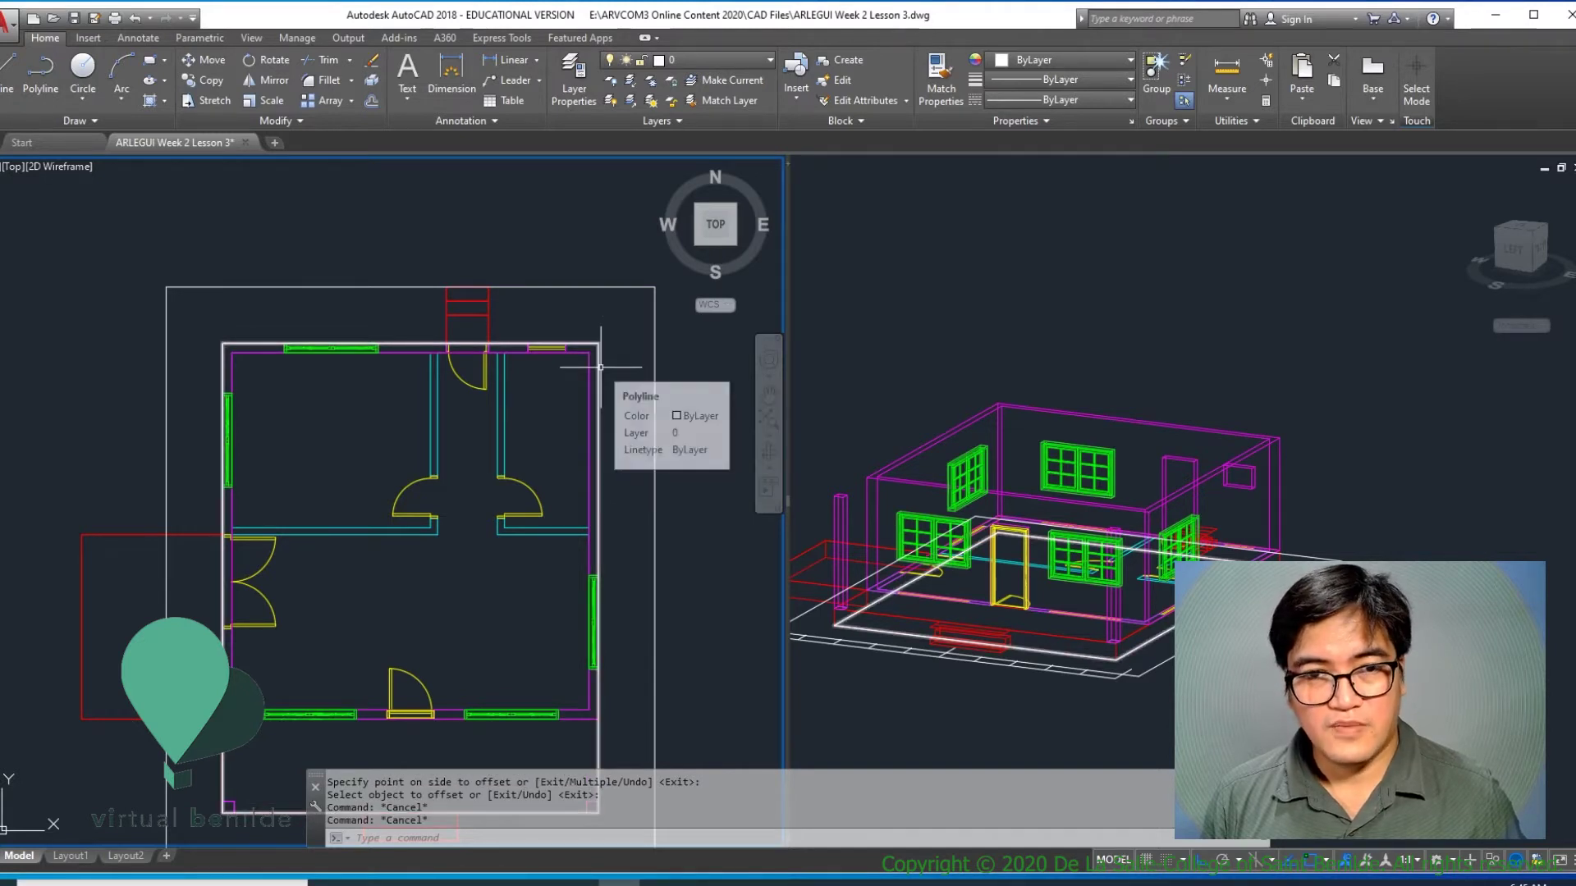
left_click(600, 368)
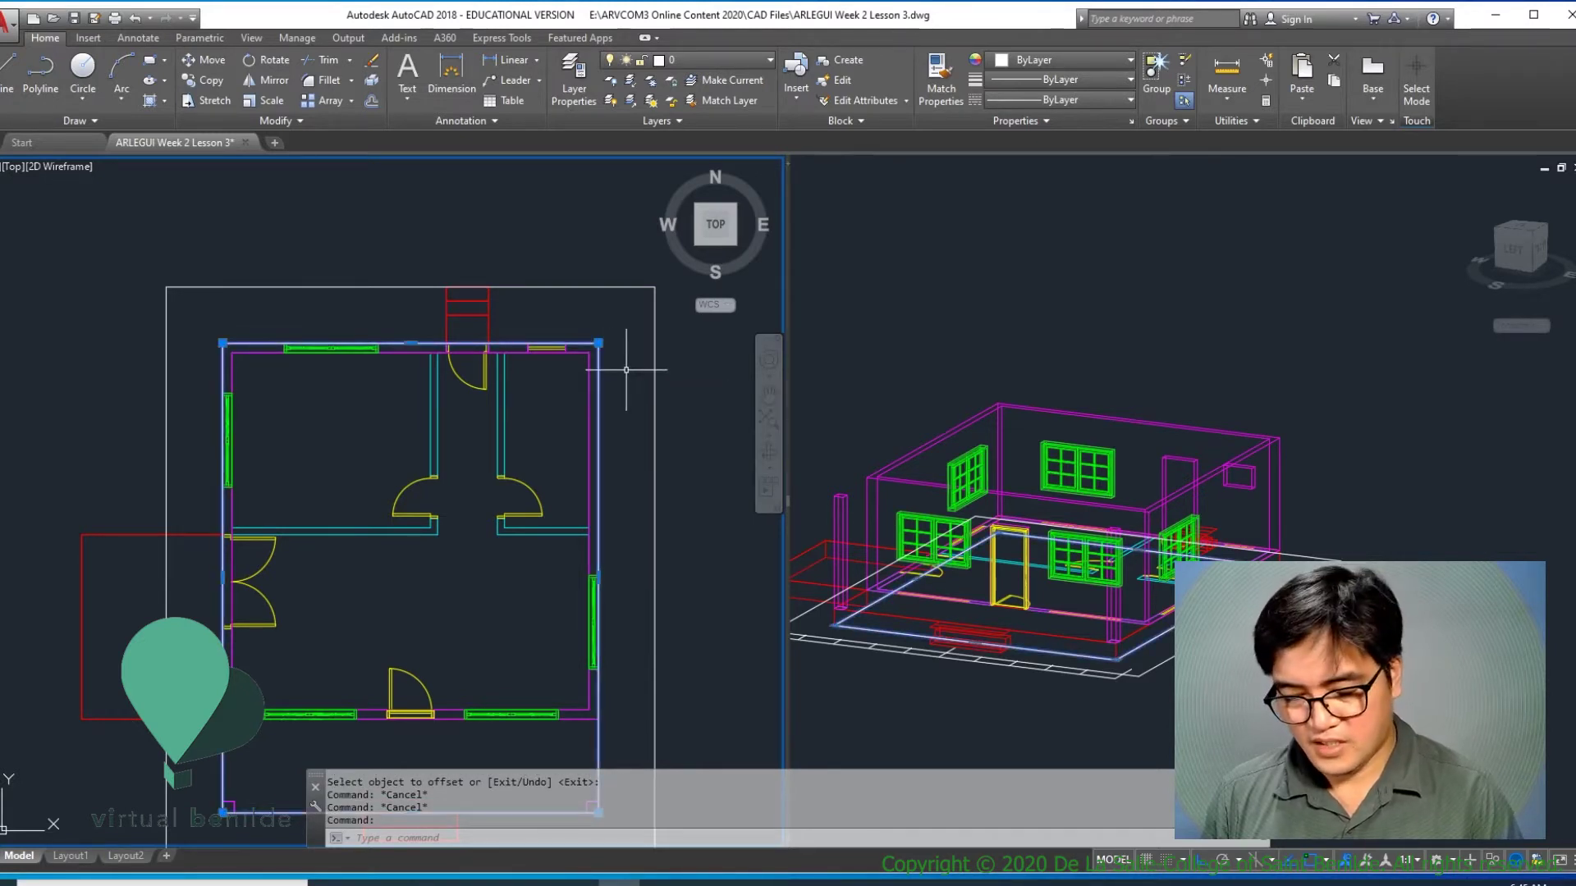
key("Delete")
Step: Check the enlarged outline's corner in the 3D view and save the drawing
left_click(1294, 541)
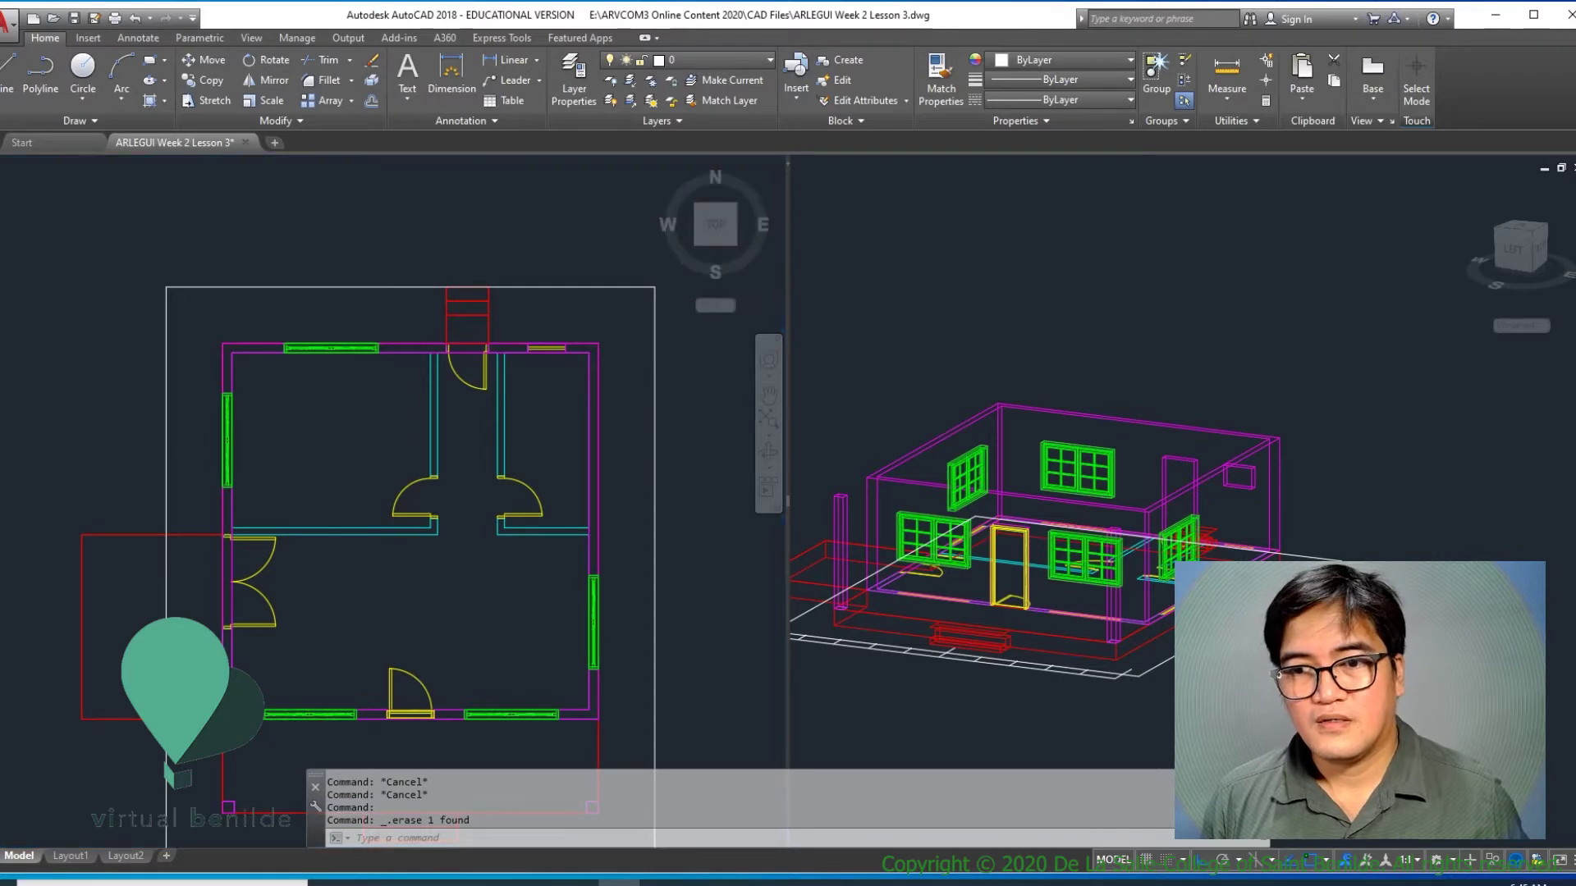
left_click(1287, 549)
scroll(1285, 567, "up", 5)
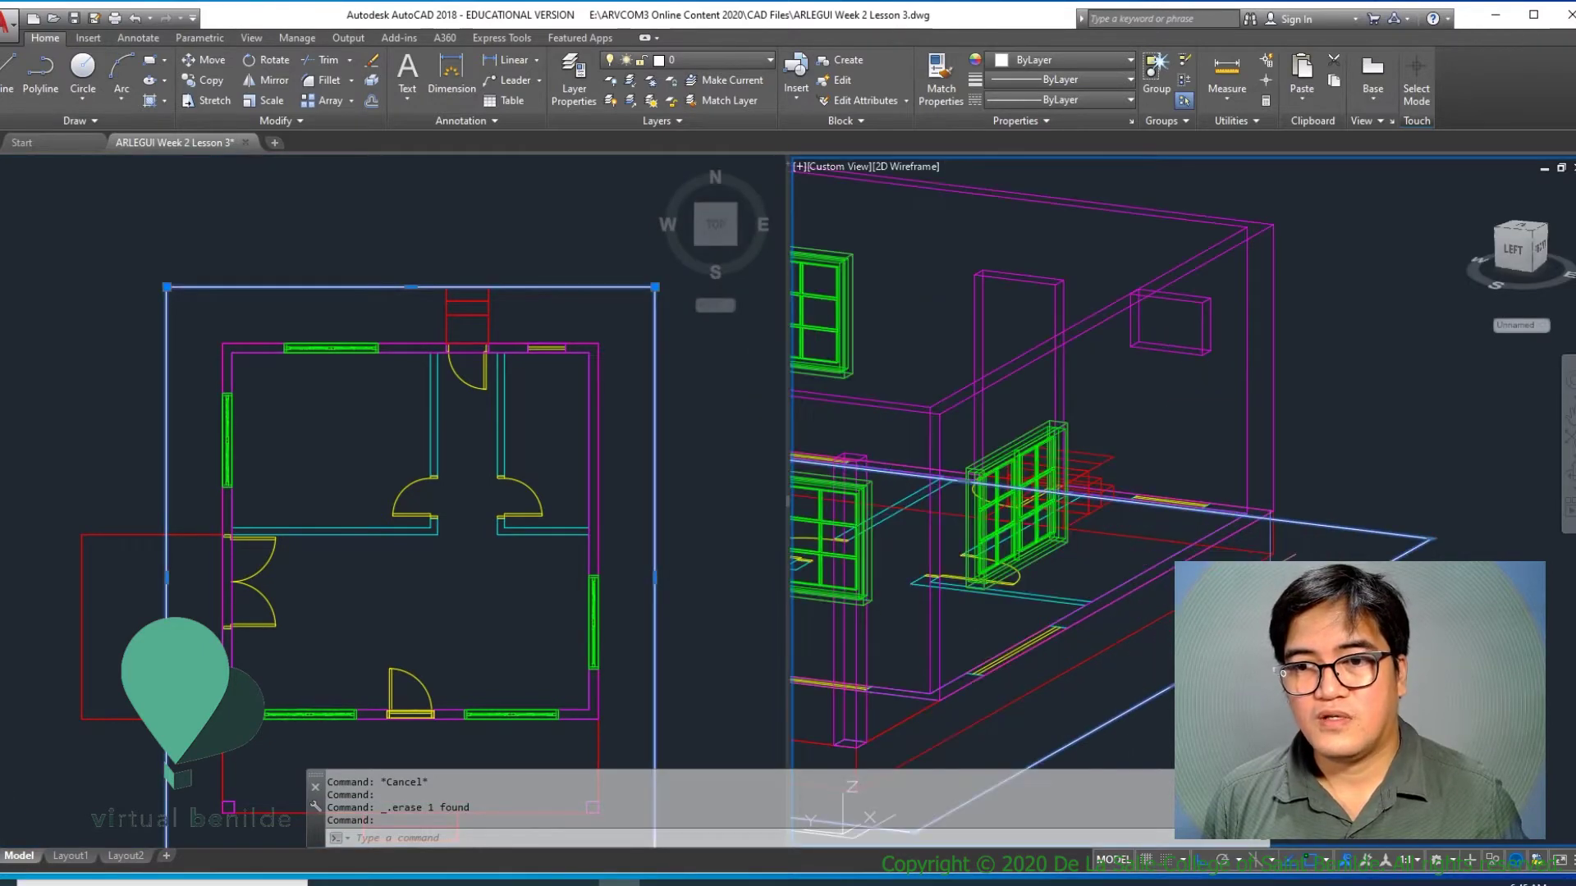
key("Escape")
key("Escape")
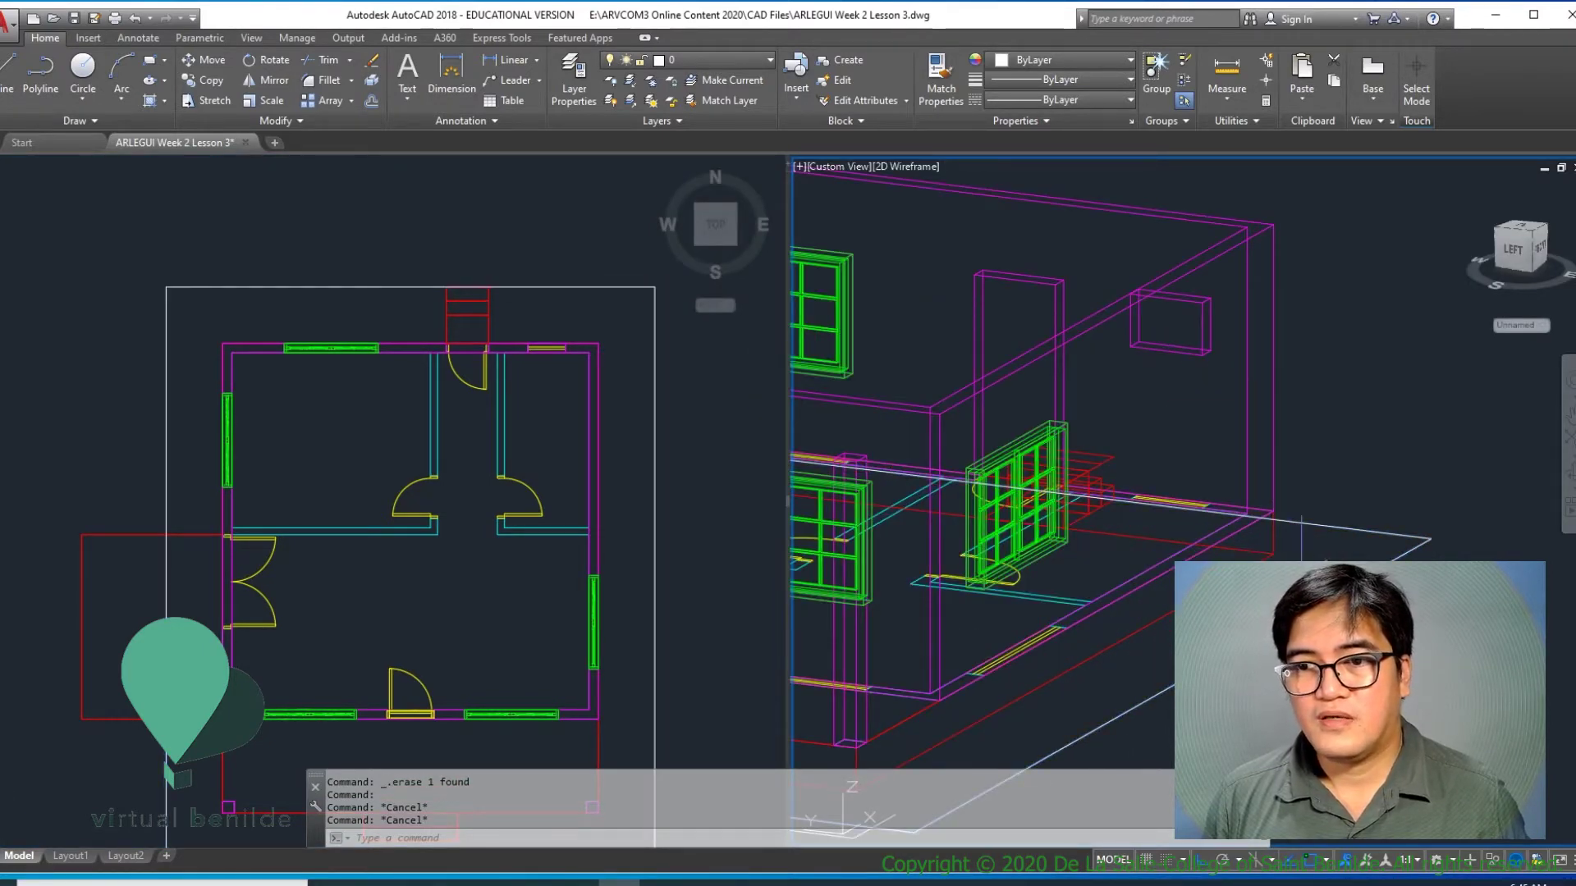
left_click(612, 554)
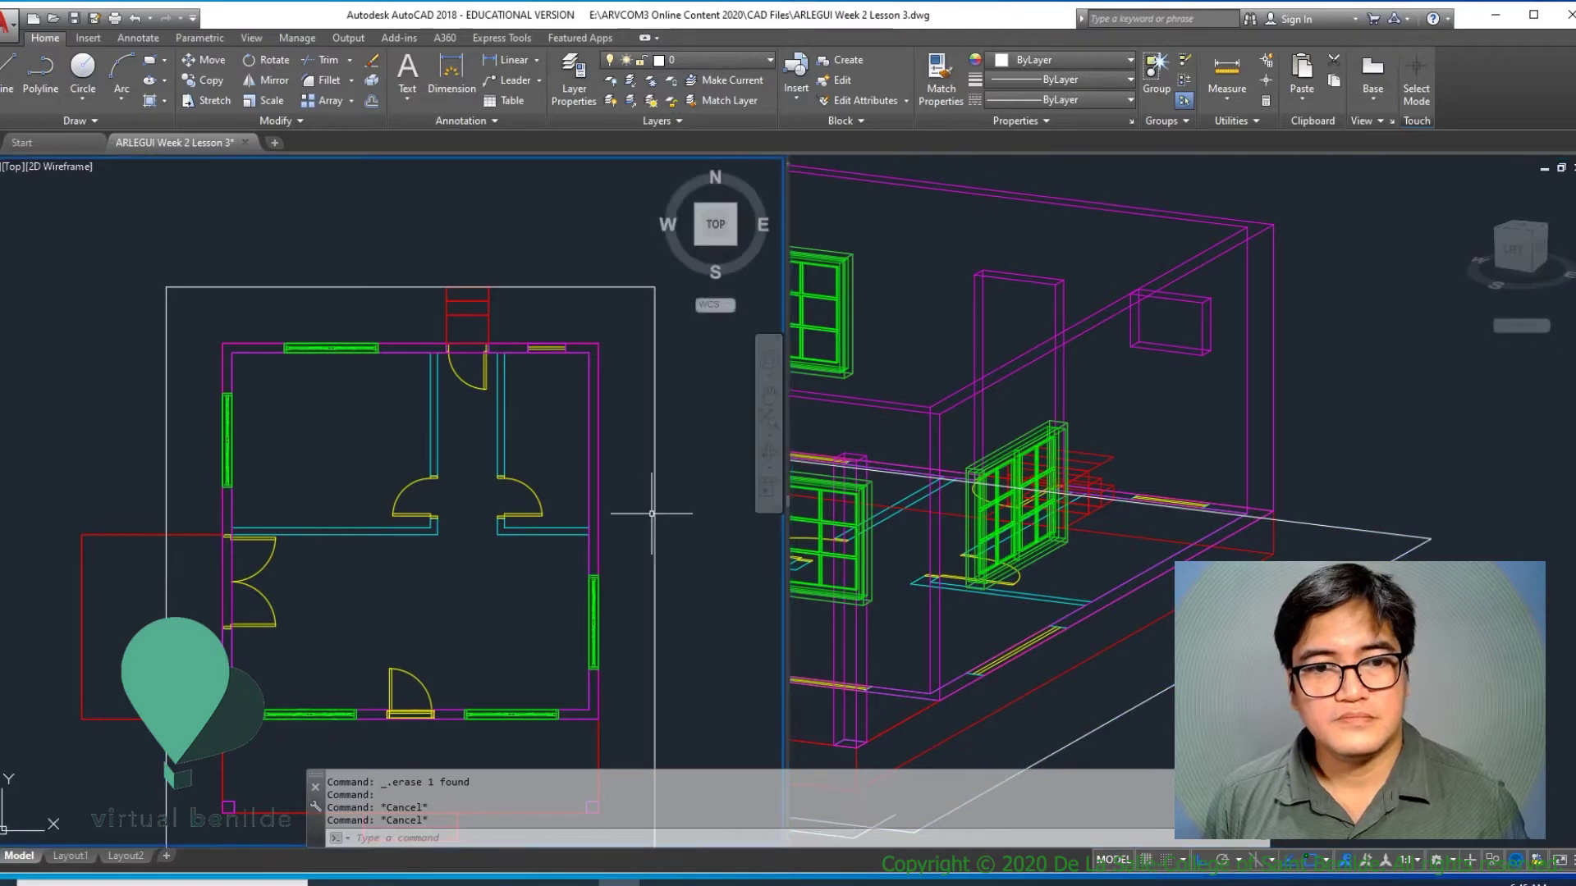
key("ctrl+s")
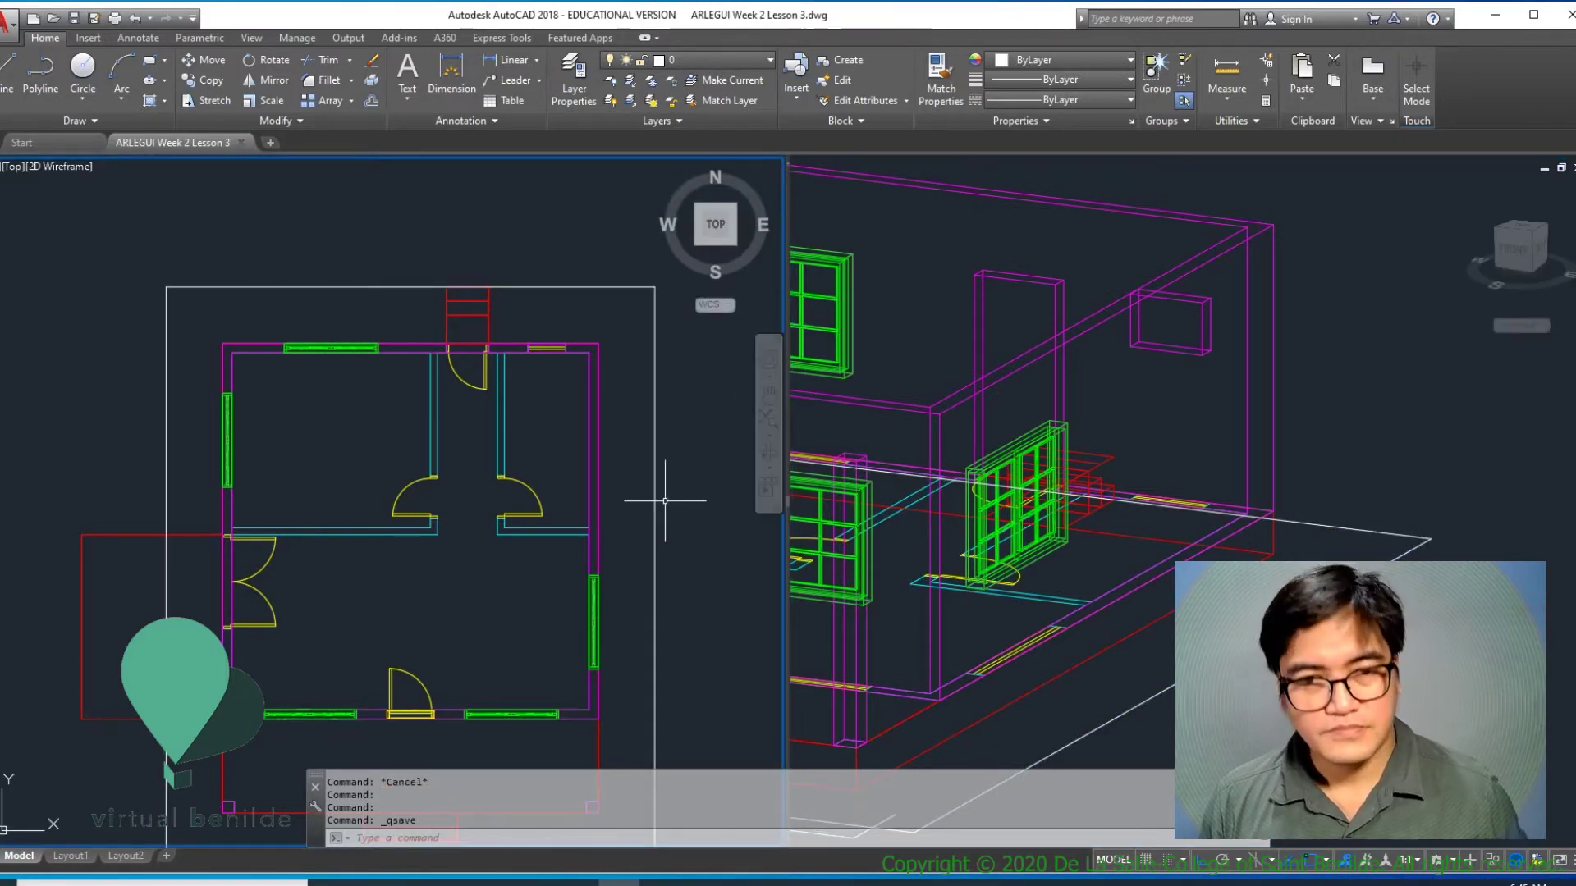
Step: Examine the outline around the house in the 3D and plan views, including its back-right corner
scroll(666, 495, "down", 2)
left_click(1355, 531)
scroll(1355, 531, "down", 5)
scroll(1354, 531, "up", 2)
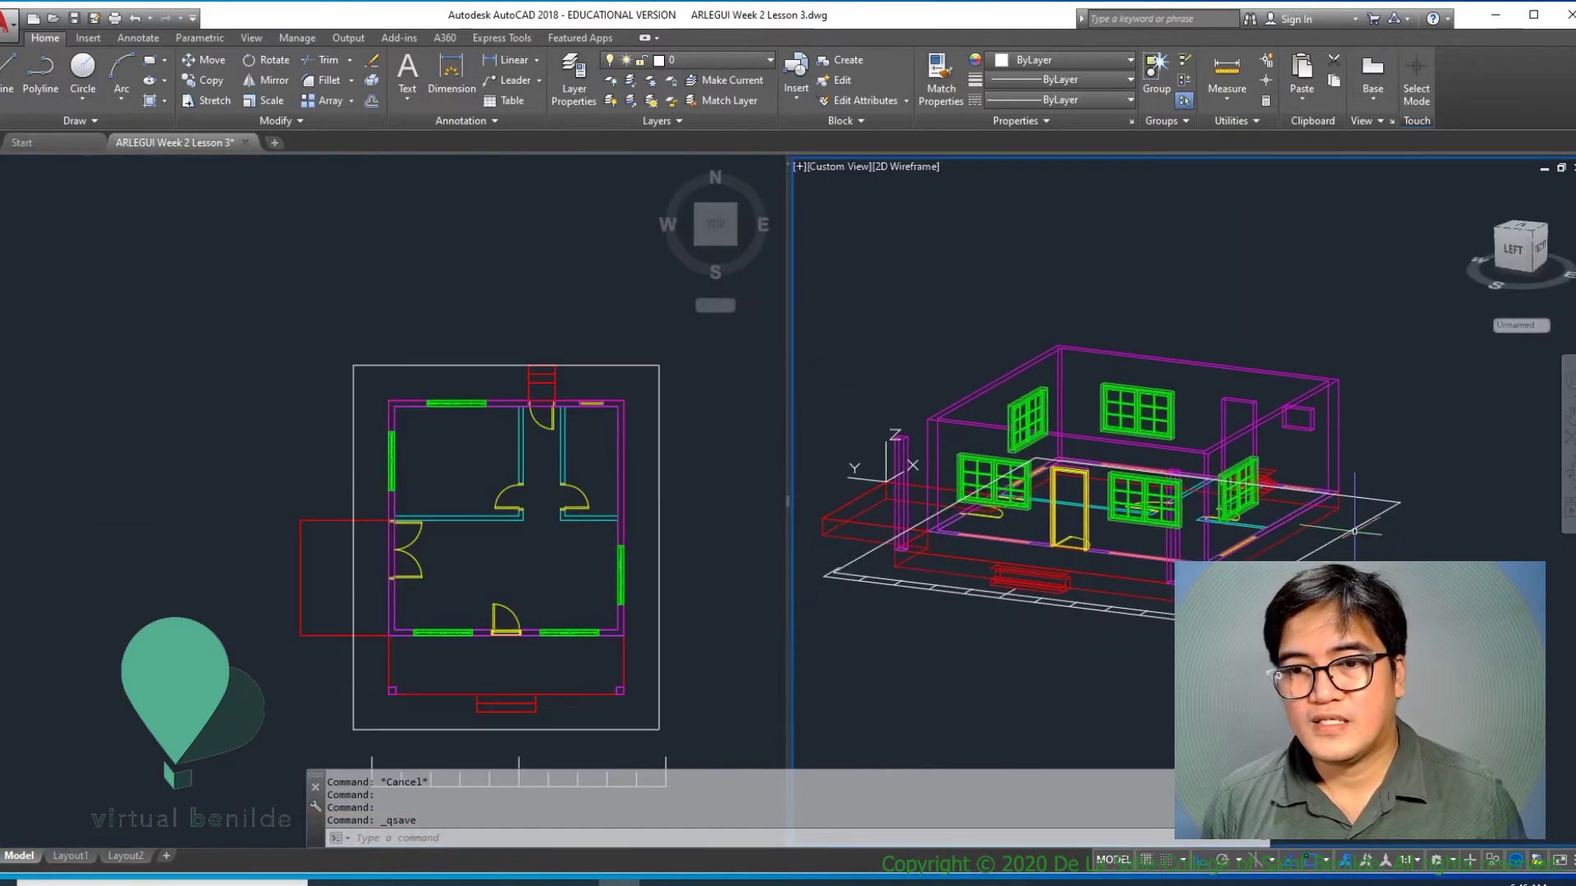
scroll(1236, 593, "up", 2)
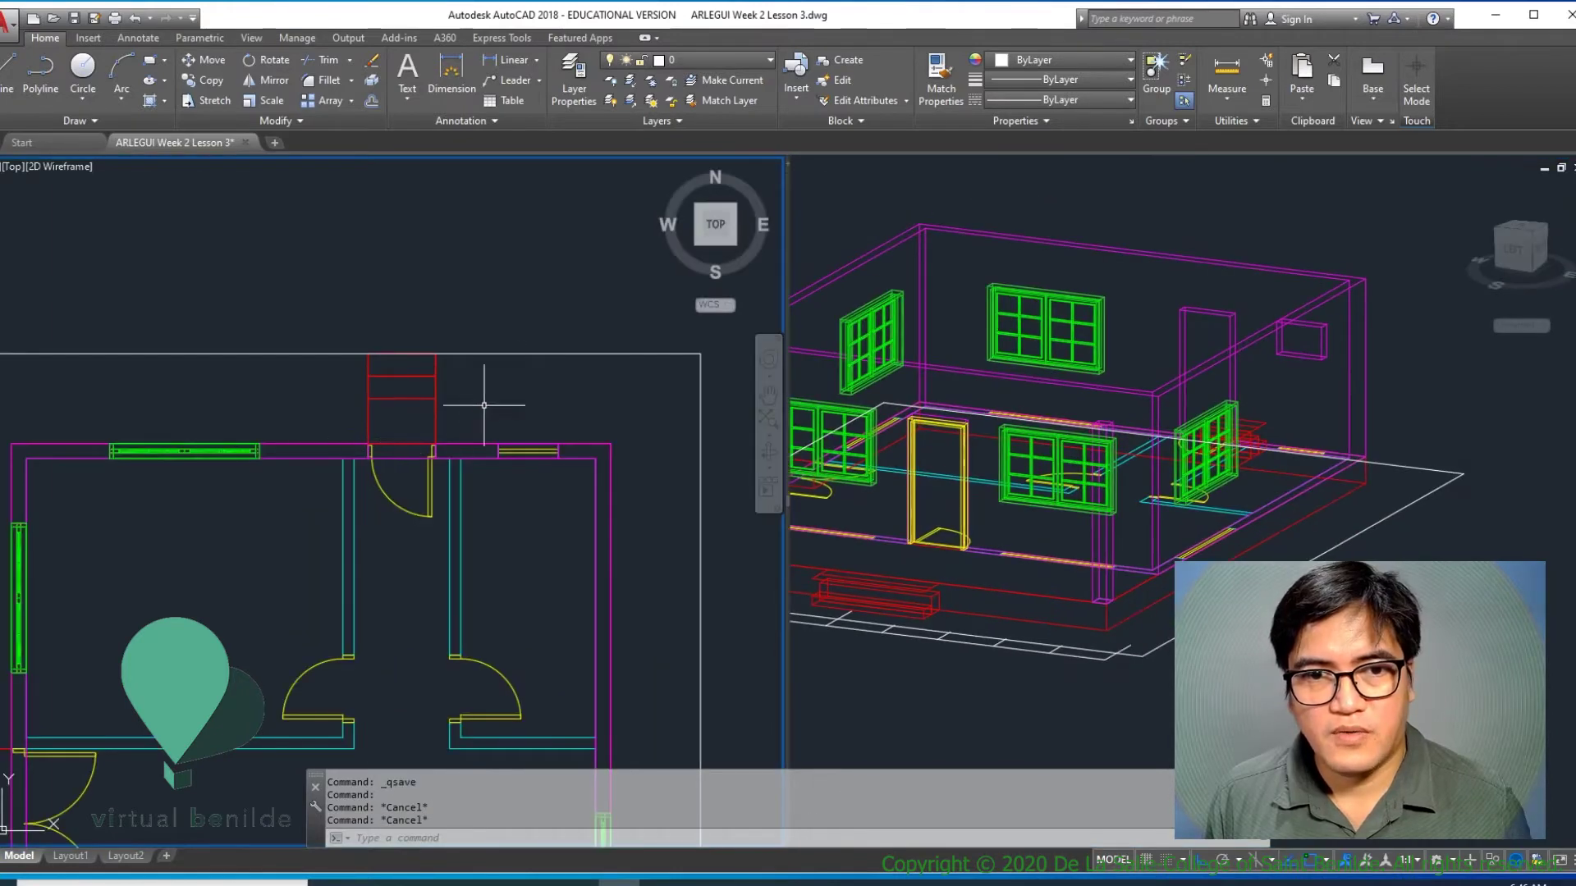
scroll(535, 385, "down", 4)
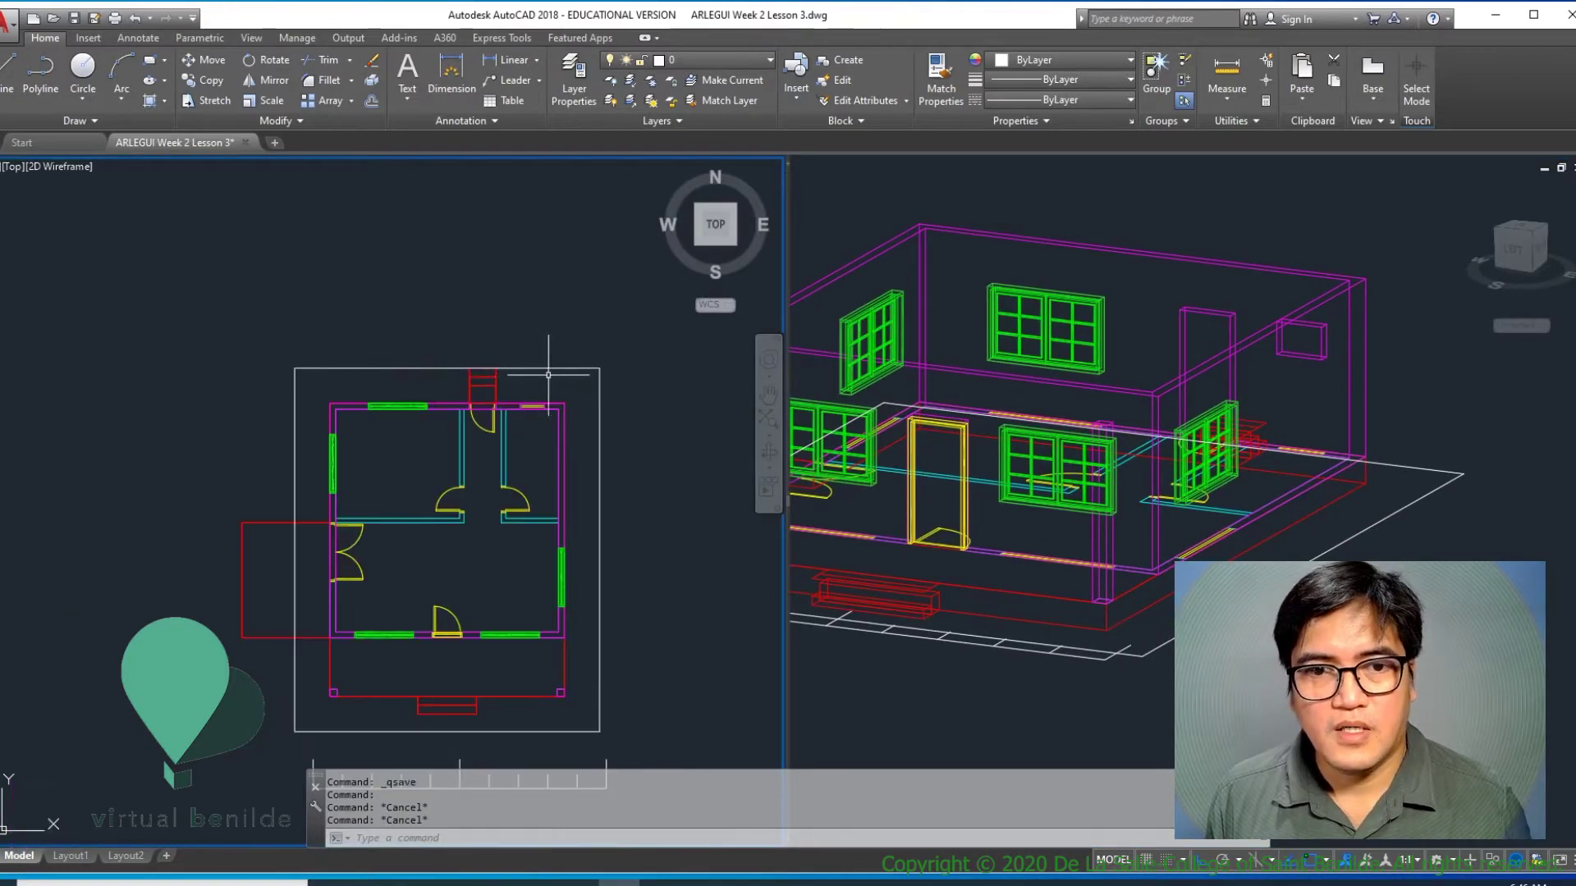
middle_click_drag(548, 373, 562, 305)
scroll(561, 306, "up", 2)
scroll(603, 295, "up", 6)
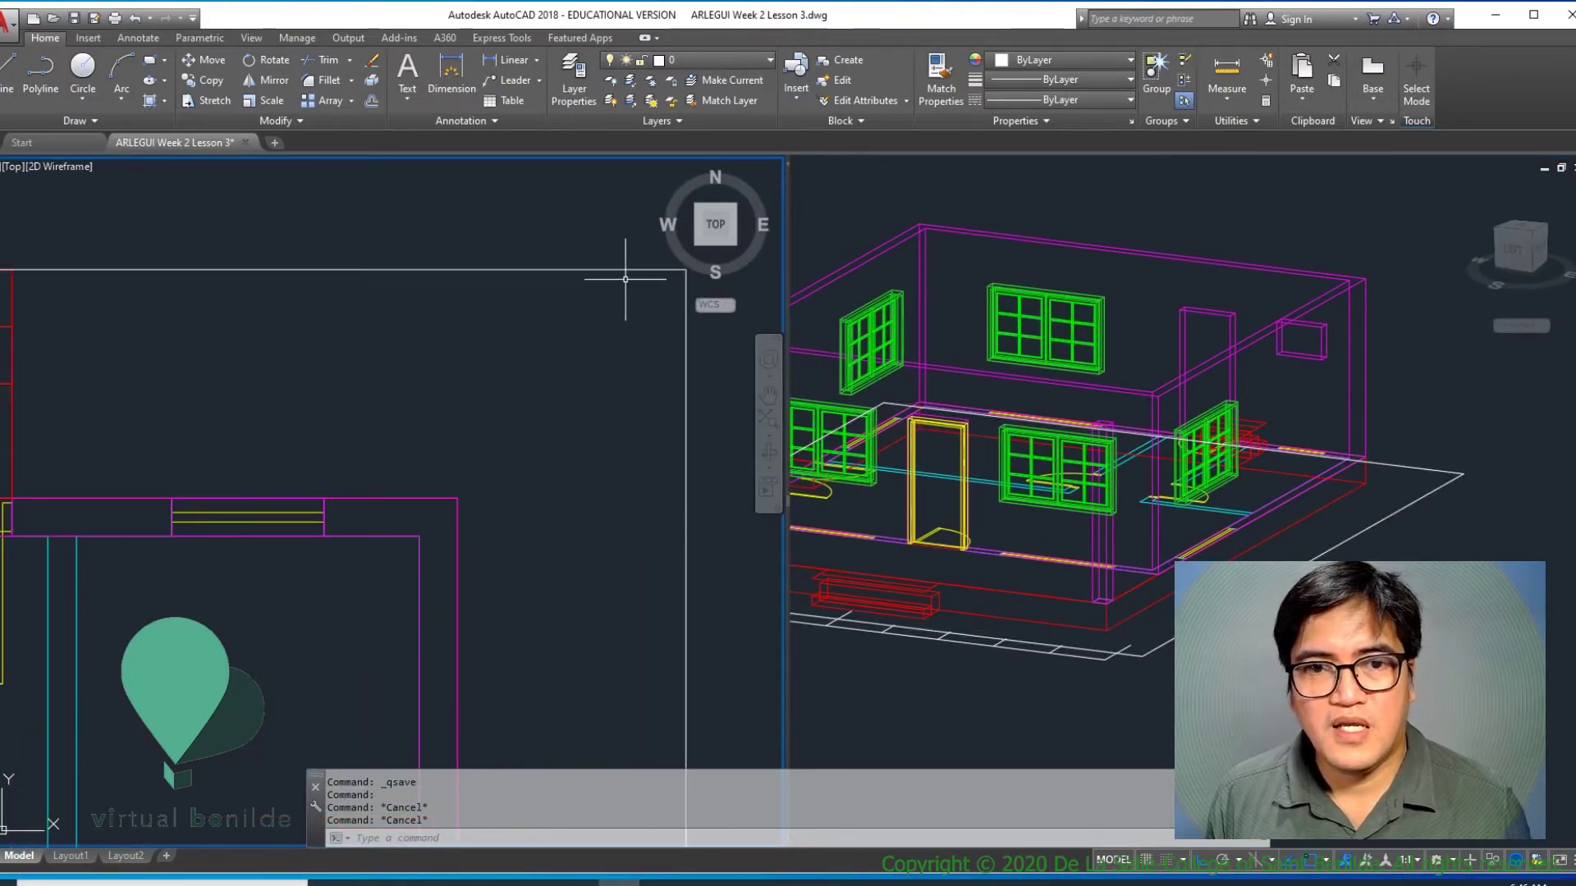
scroll(615, 300, "down", 6)
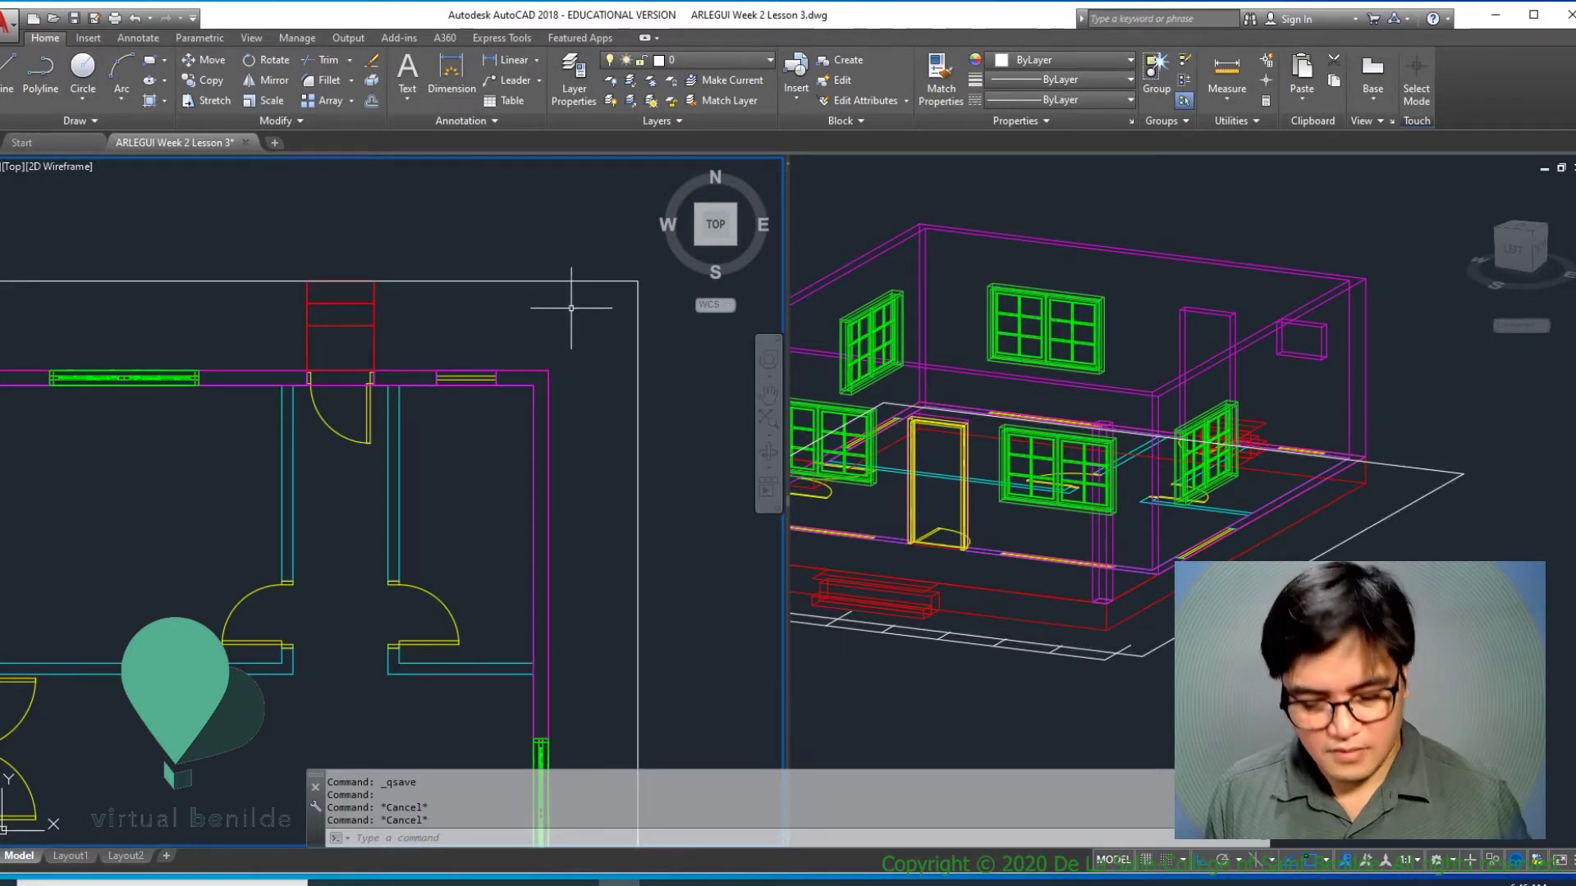
Step: Offset the outer outline around the house inward by 0.15
key("Return")
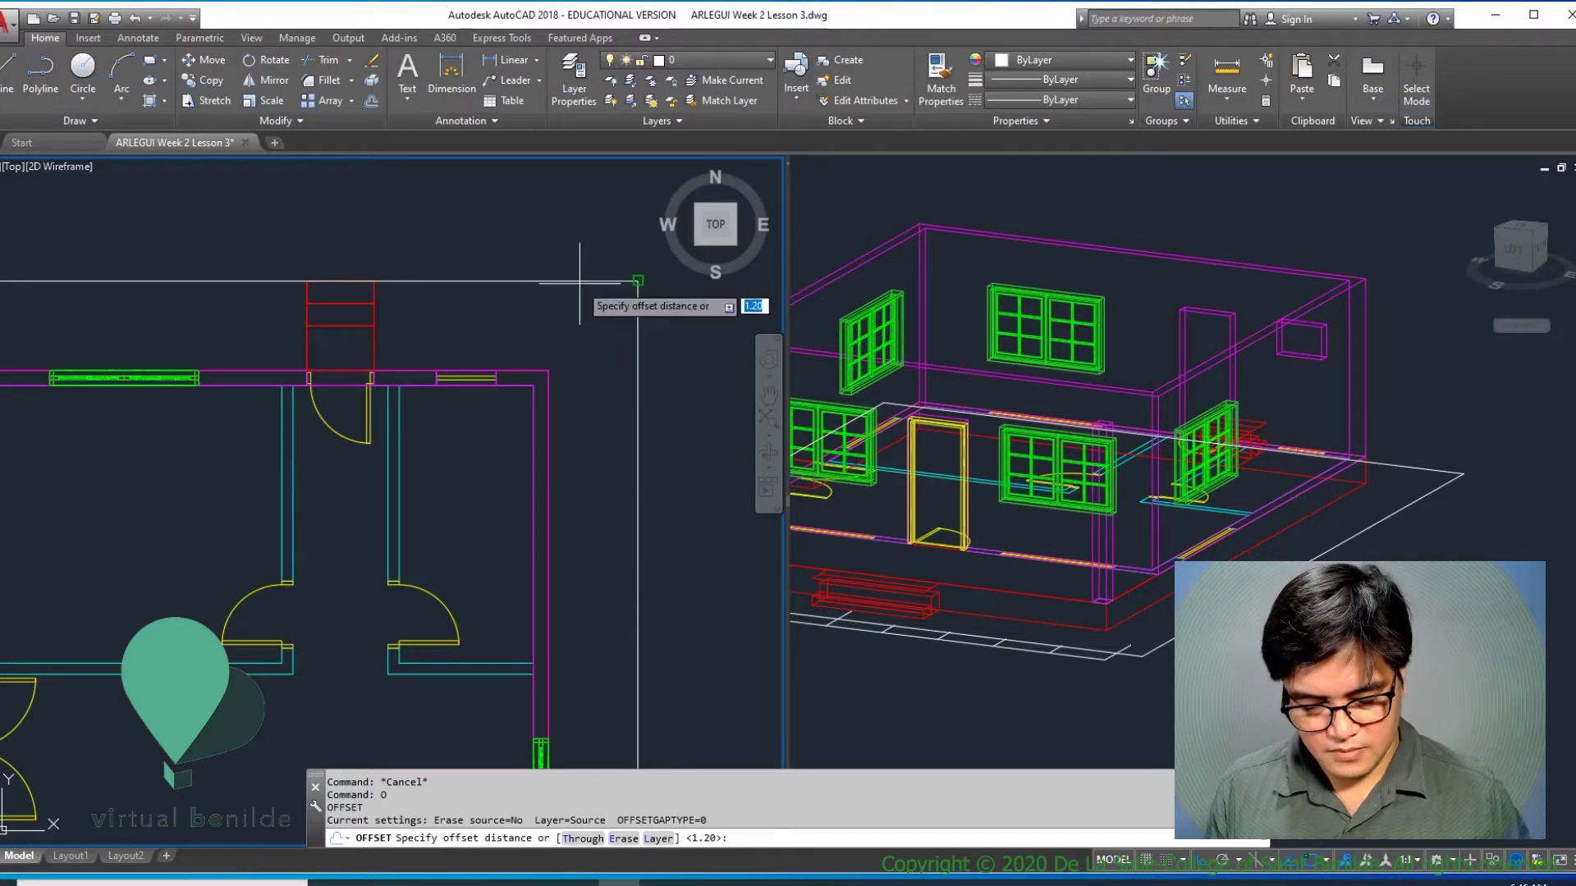
type(".")
key("Return")
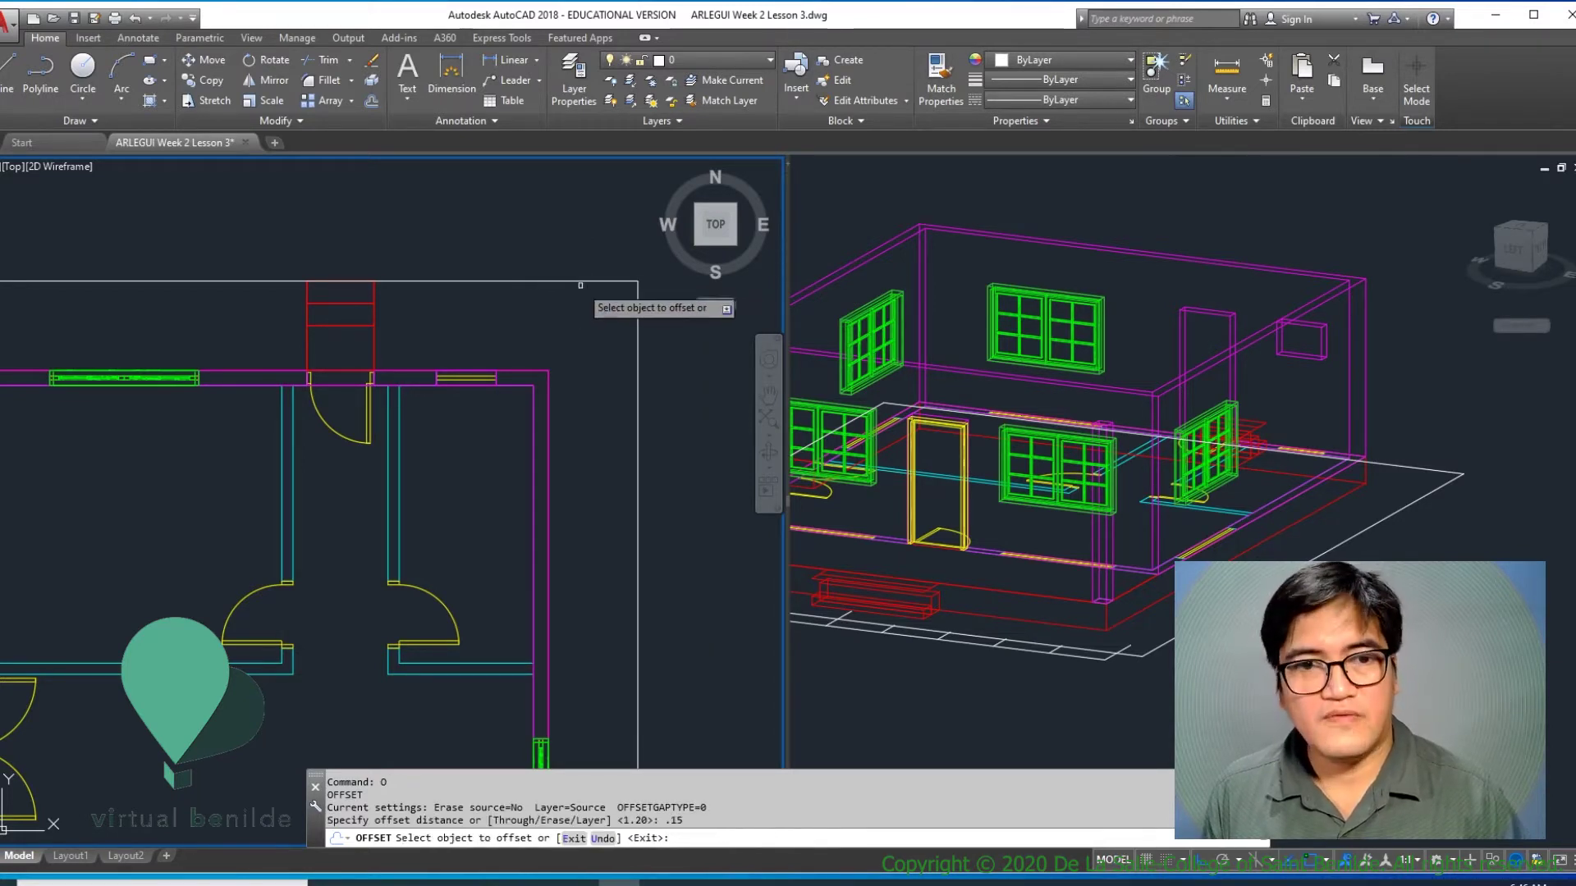
left_click(566, 283)
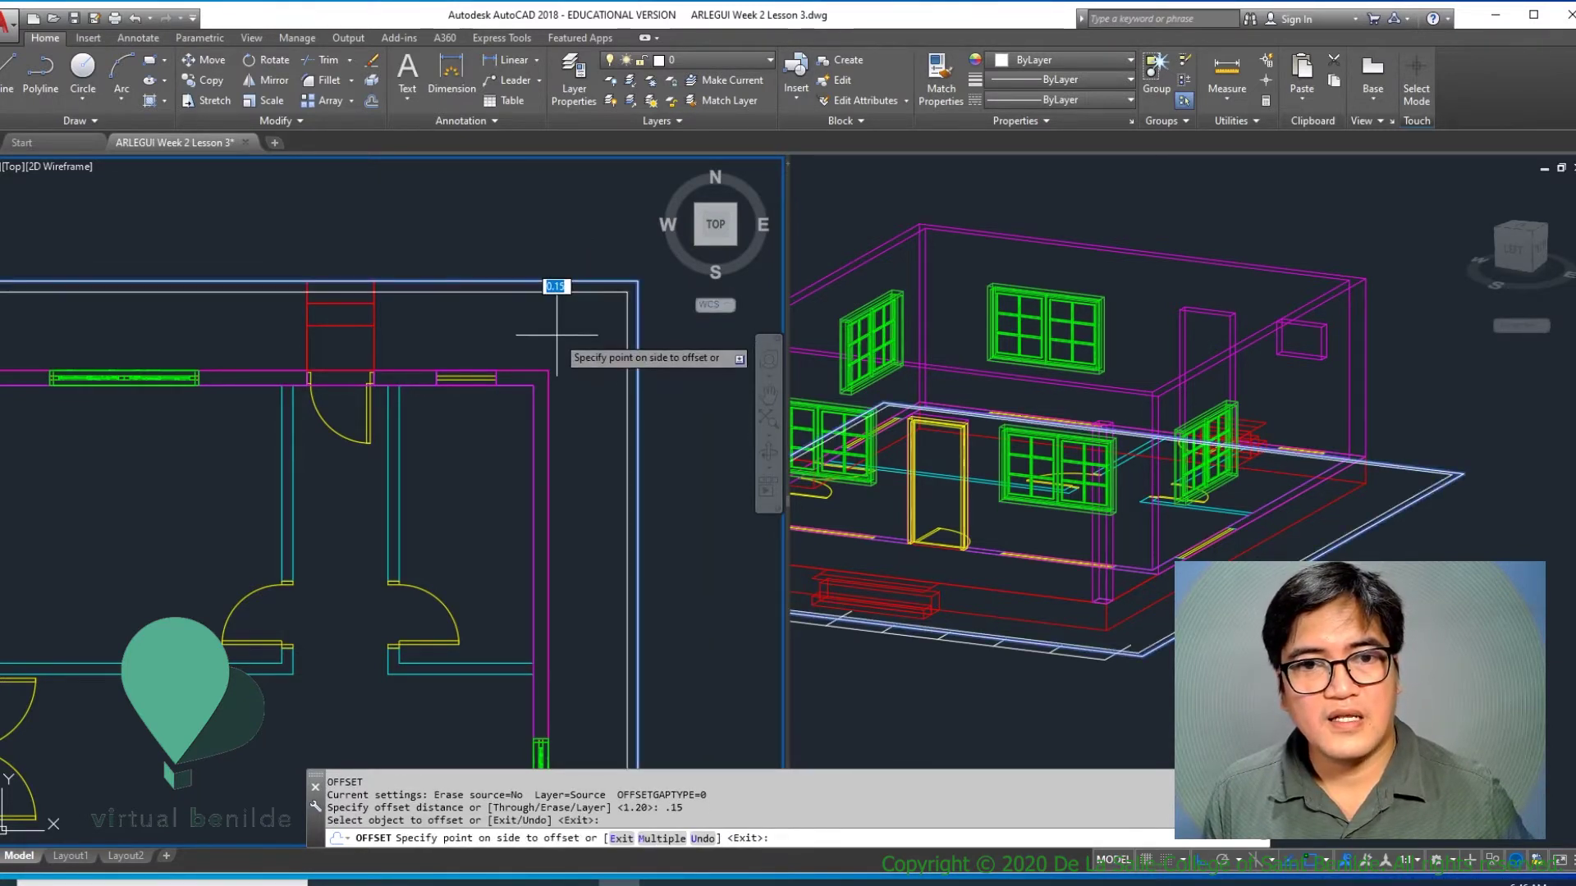
left_click(562, 318)
key("Return")
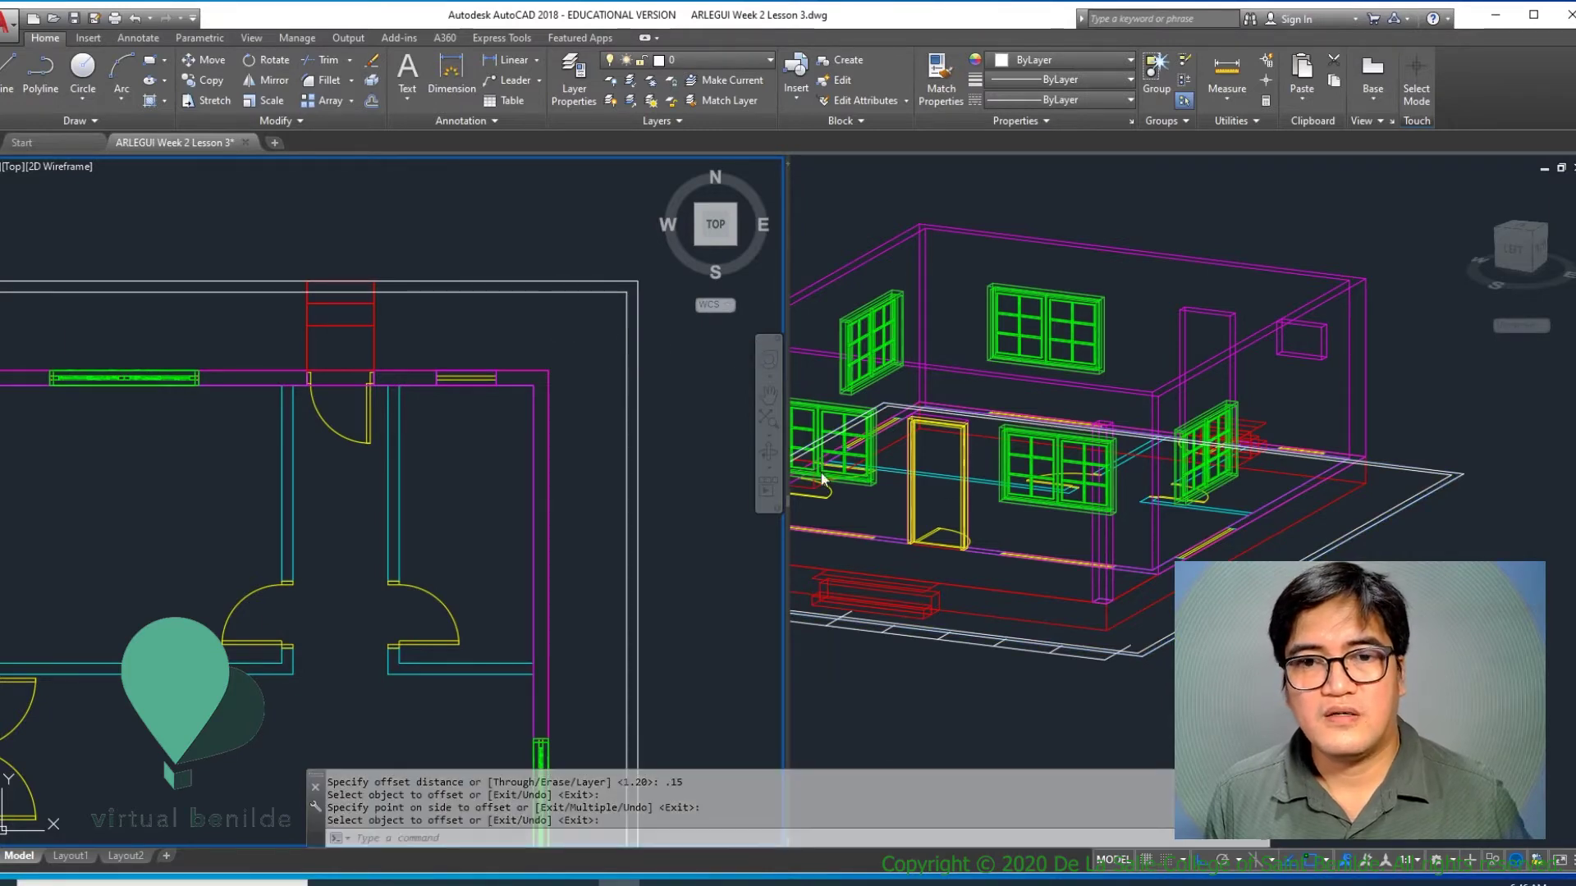
key("Escape")
key("Escape")
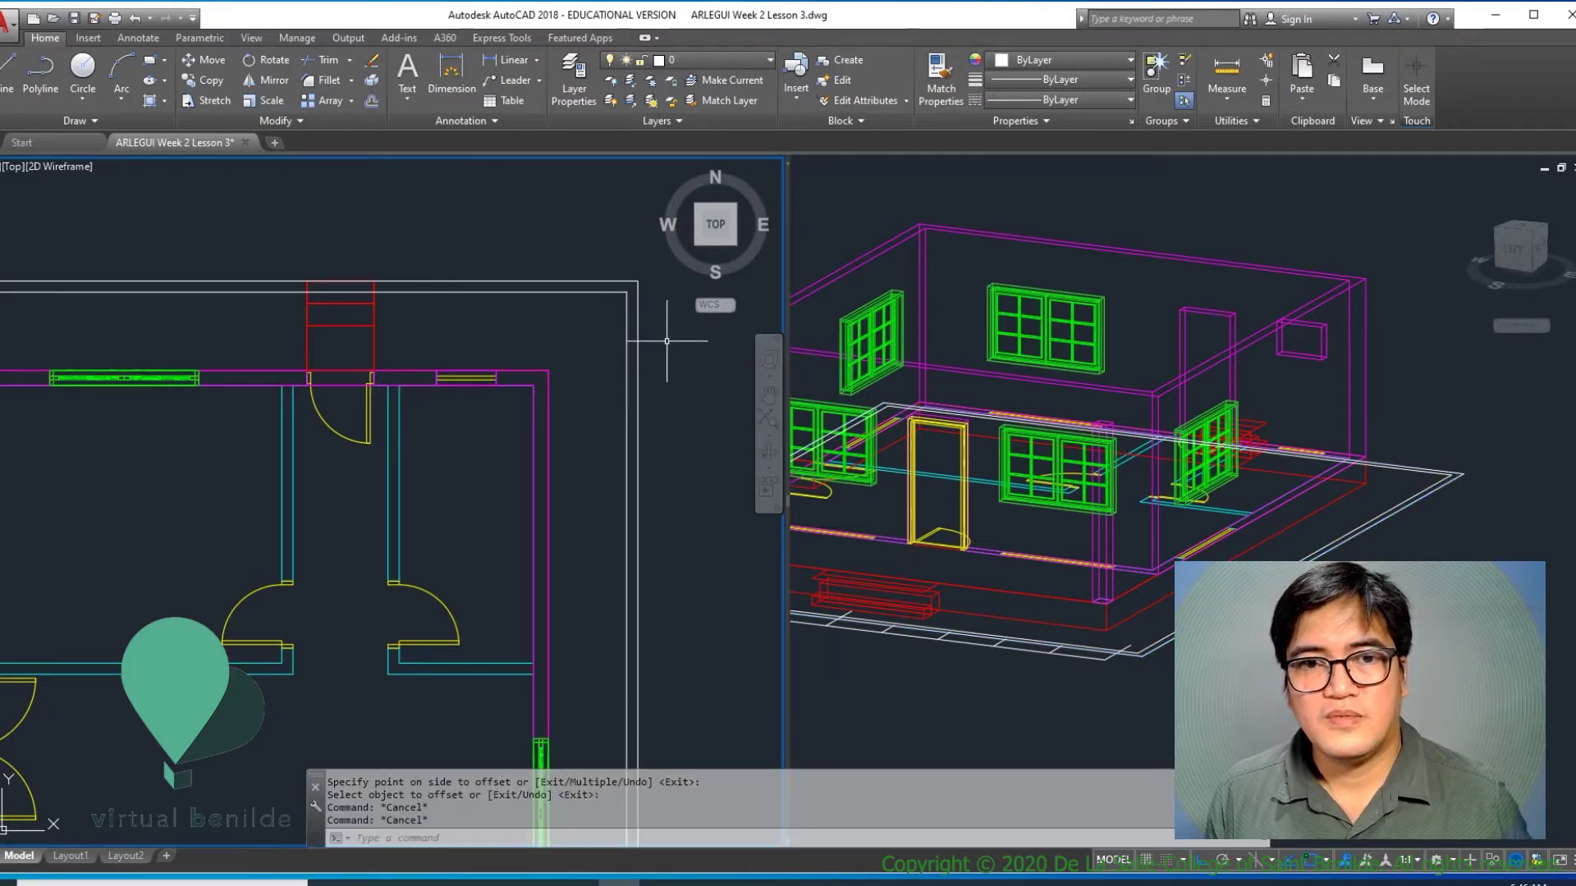
Step: Extrude the outer outline around the house by 0.15 in the 3D view
left_click(1328, 529)
scroll(1438, 511, "up", 2)
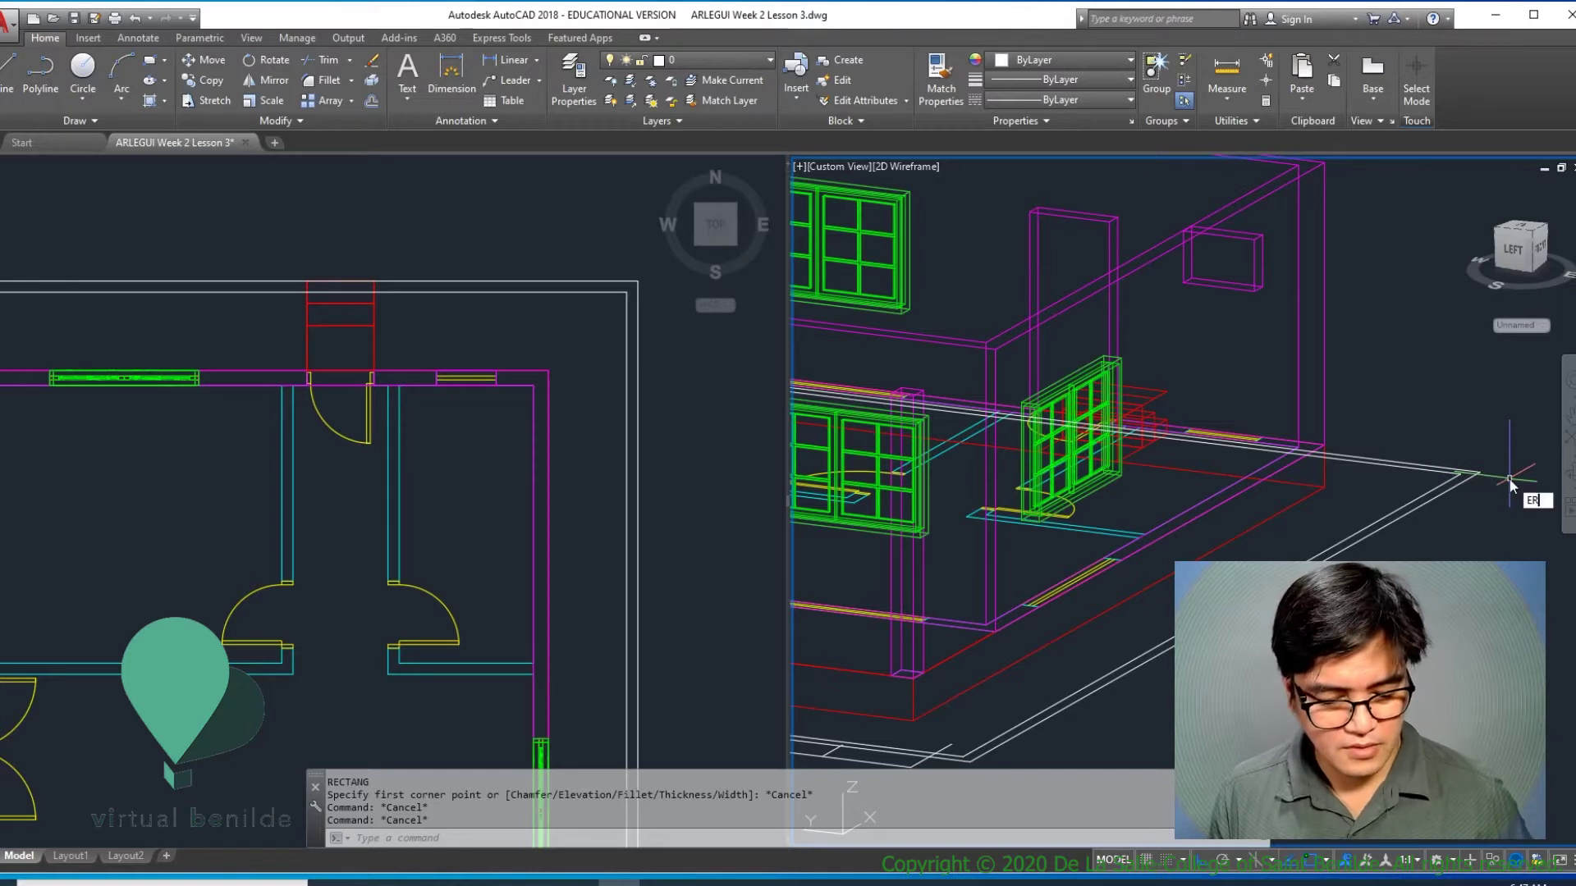
key("Escape")
key("Escape")
type("EXT")
key("Return")
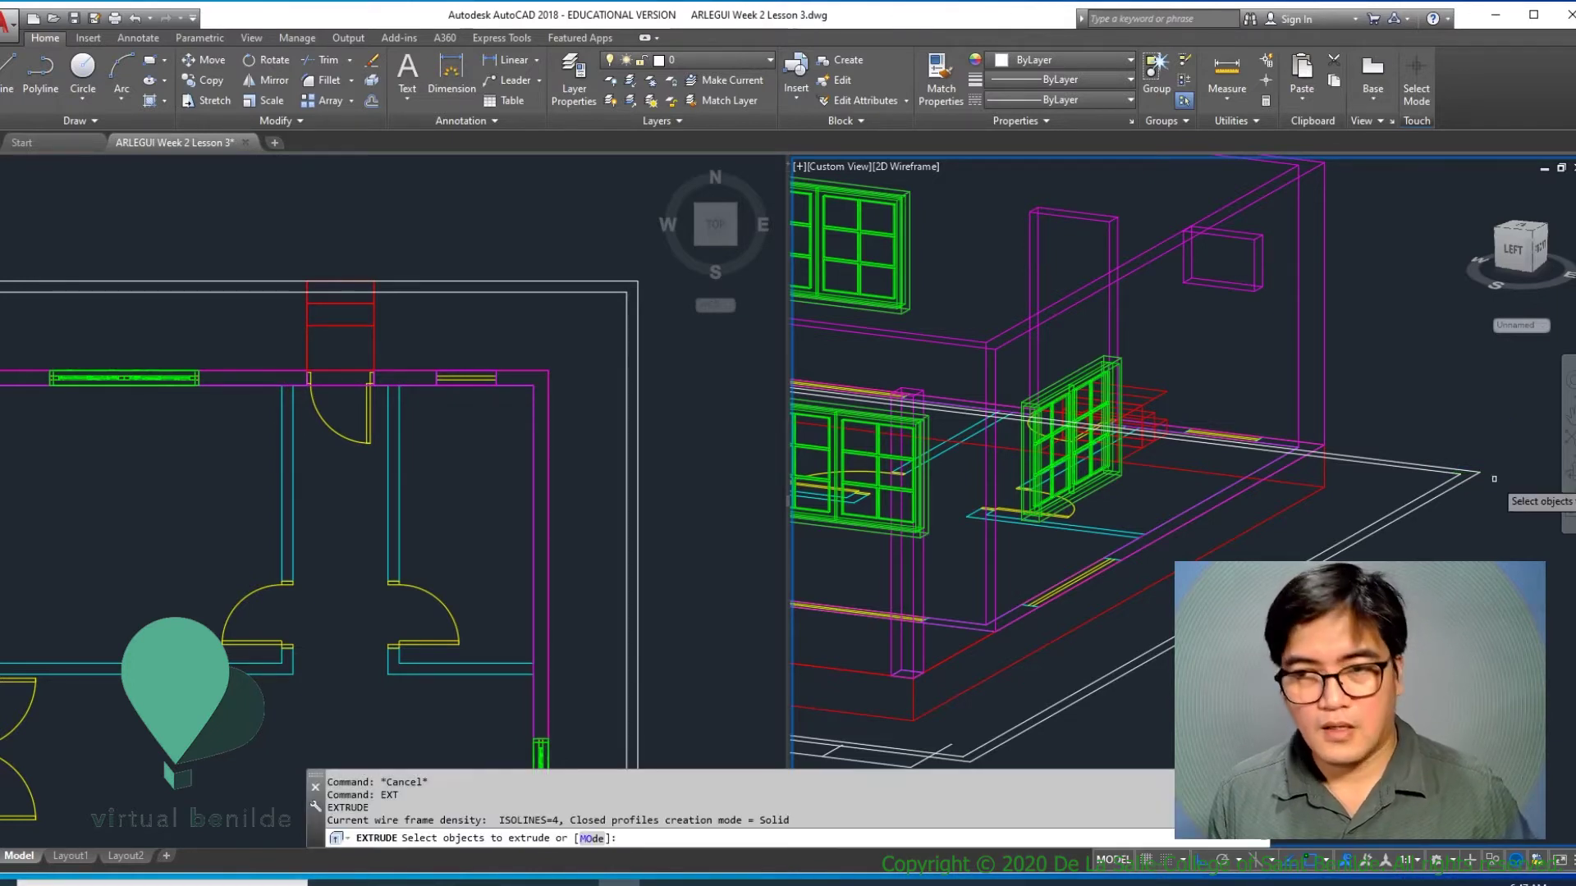
left_click(1478, 454)
key("Return")
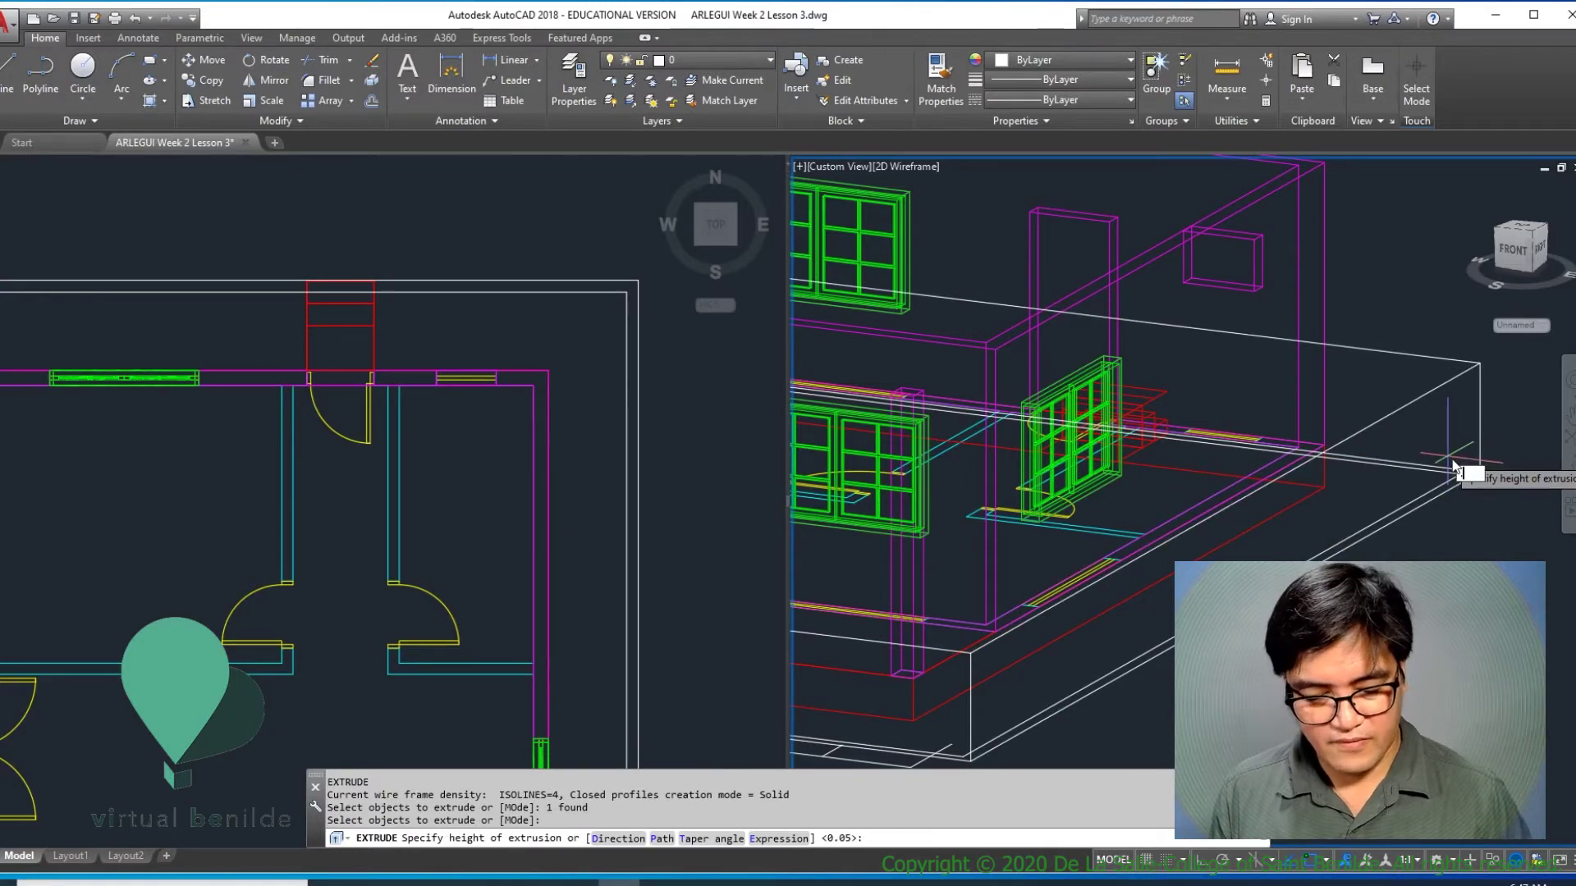
key("Return")
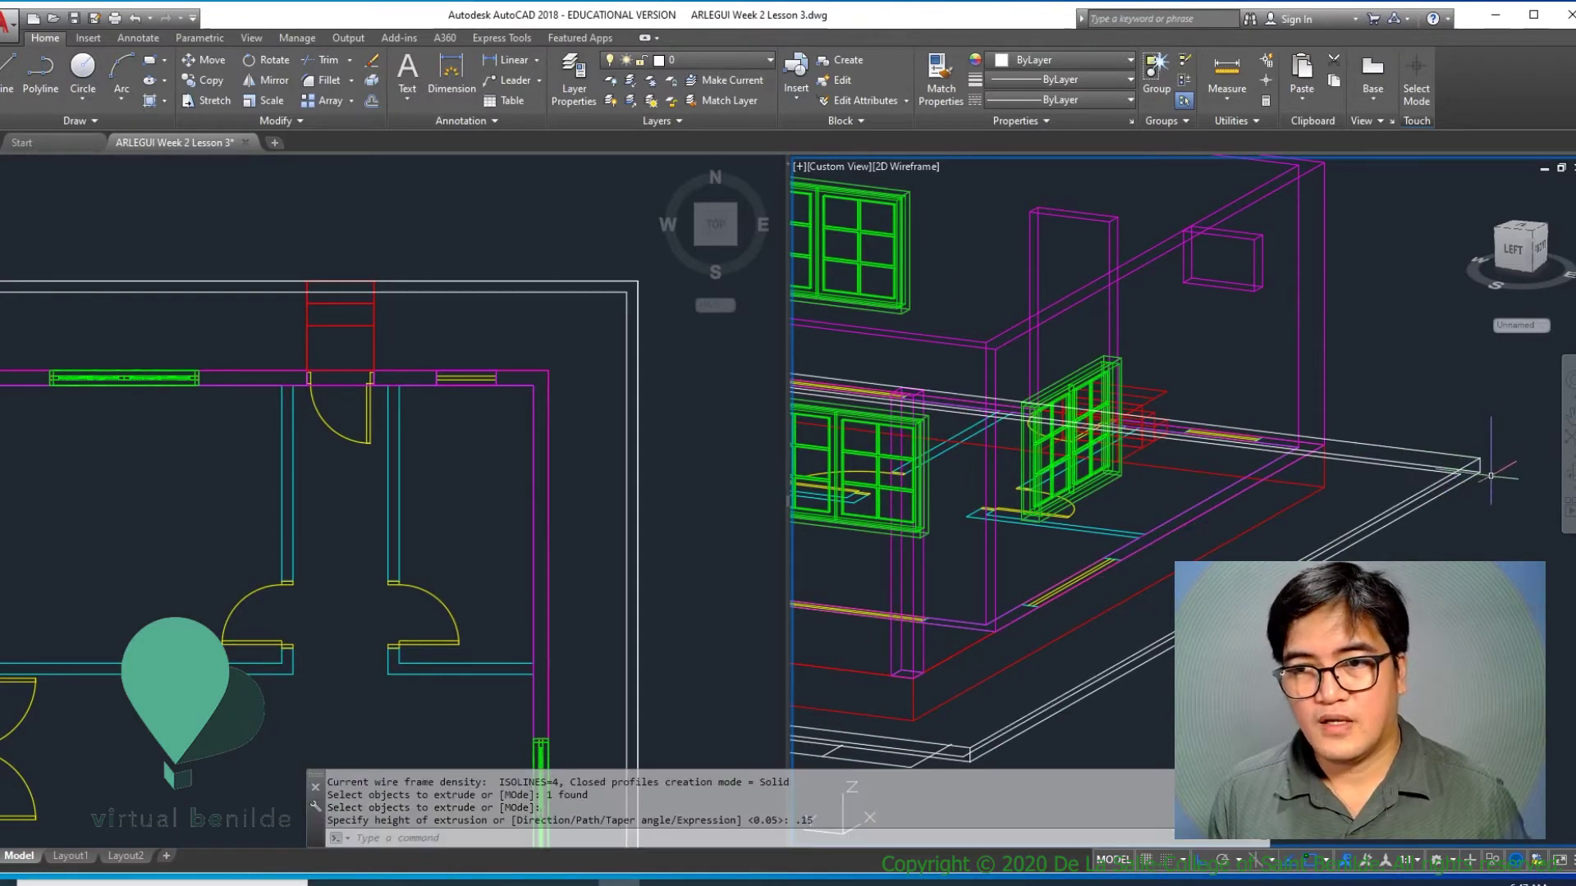
Step: Examine the extruded outline relative to the house walls and their top corners in the 3D view
scroll(1461, 493, "up", 3)
scroll(1462, 494, "down", 5)
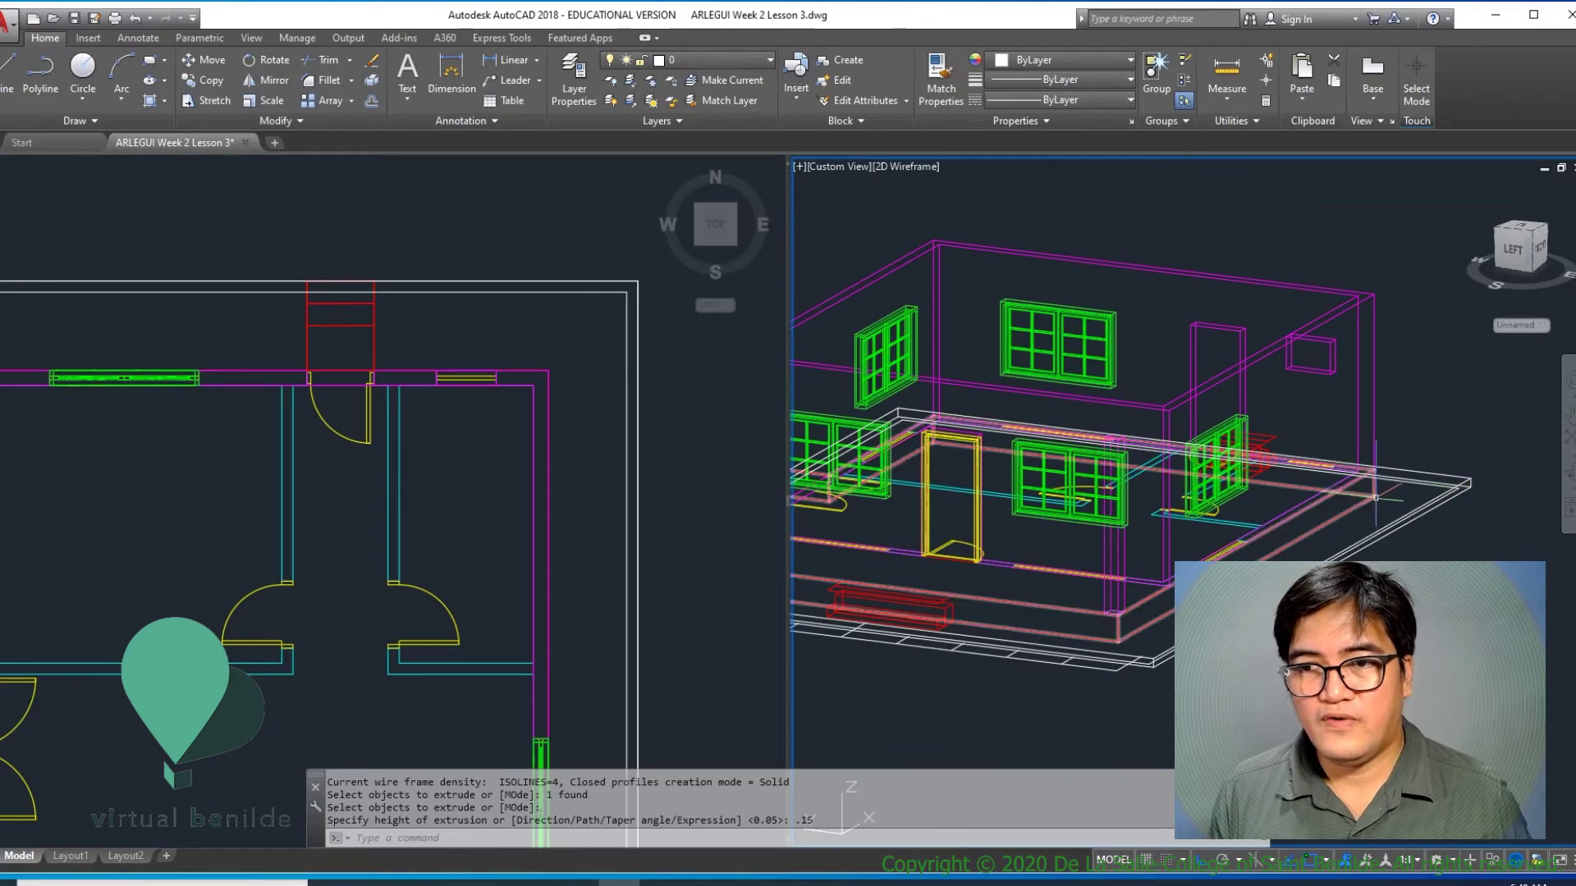
scroll(1373, 493, "up", 4)
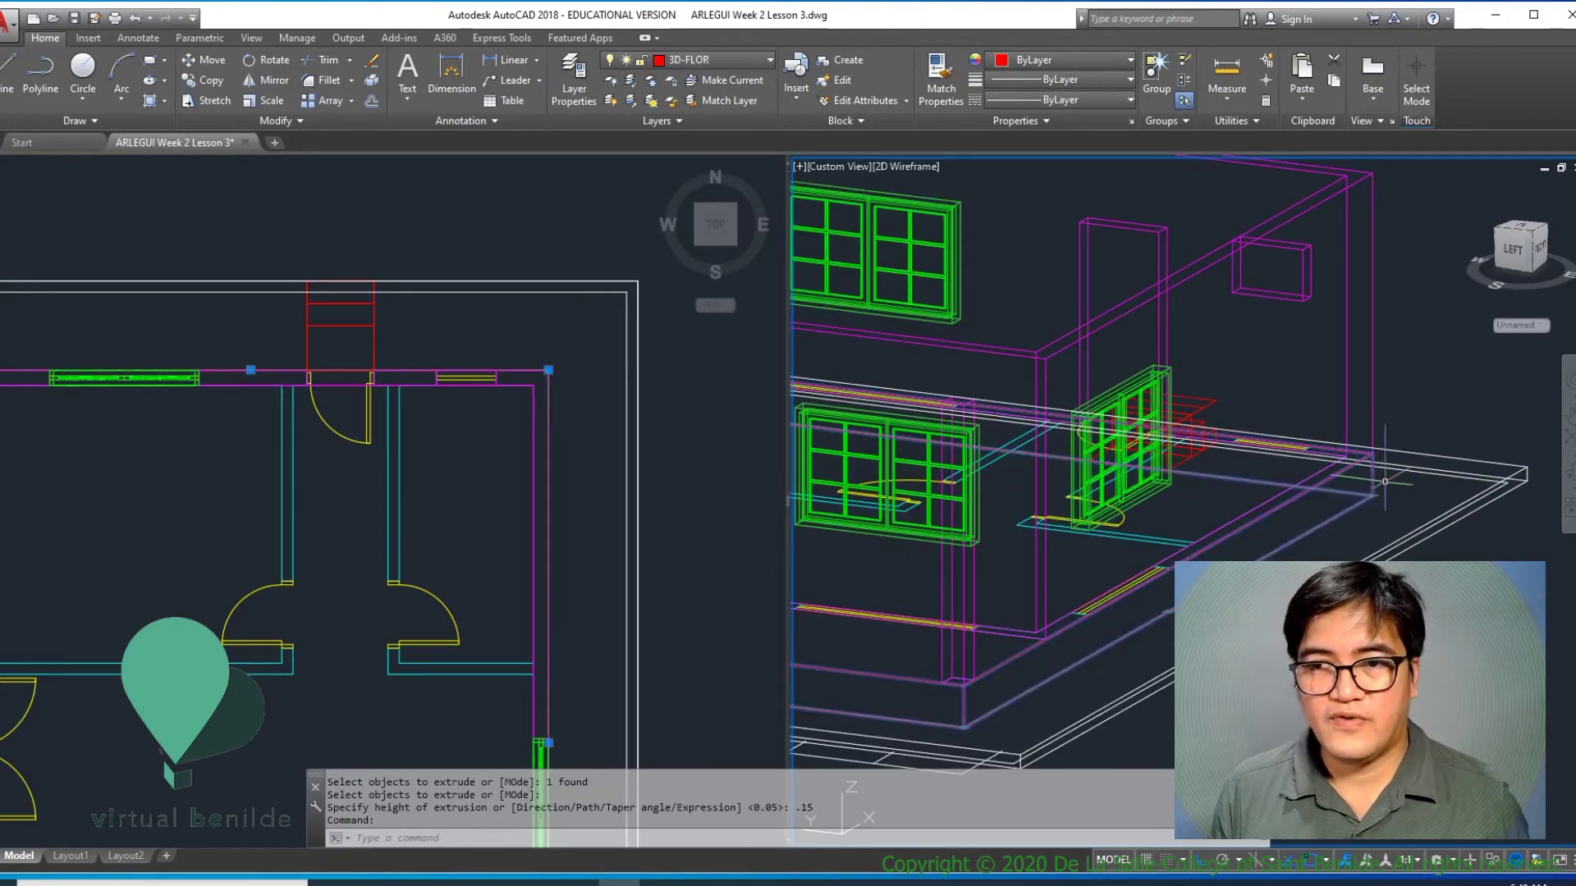
key("Escape")
key("Escape")
scroll(1373, 488, "down", 4)
scroll(1373, 477, "up", 4)
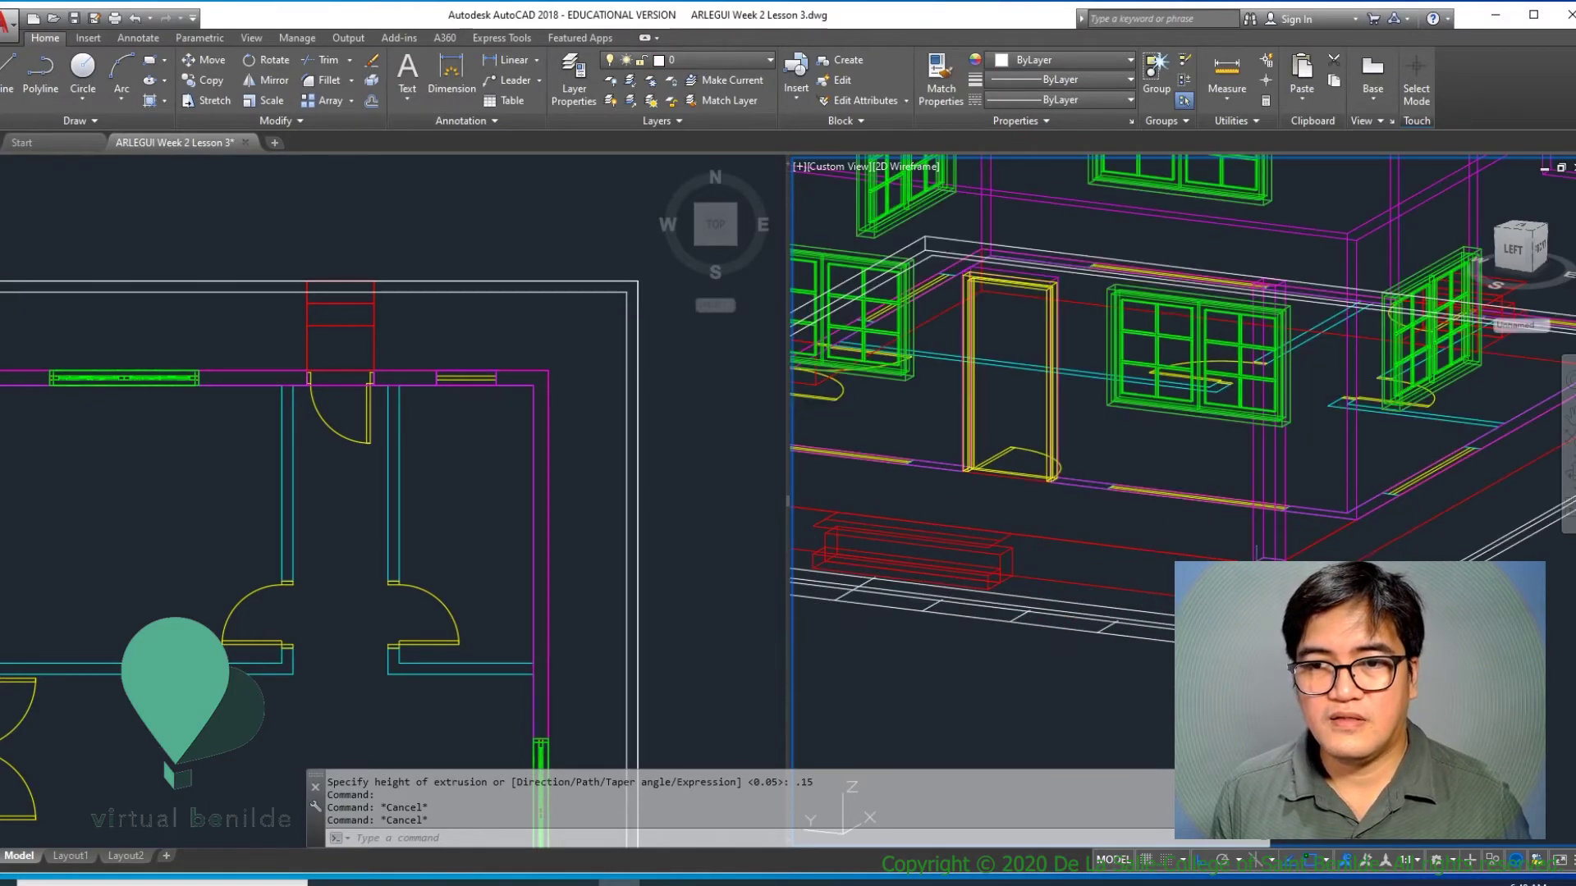
scroll(1391, 600, "down", 6)
scroll(1302, 545, "up", 2)
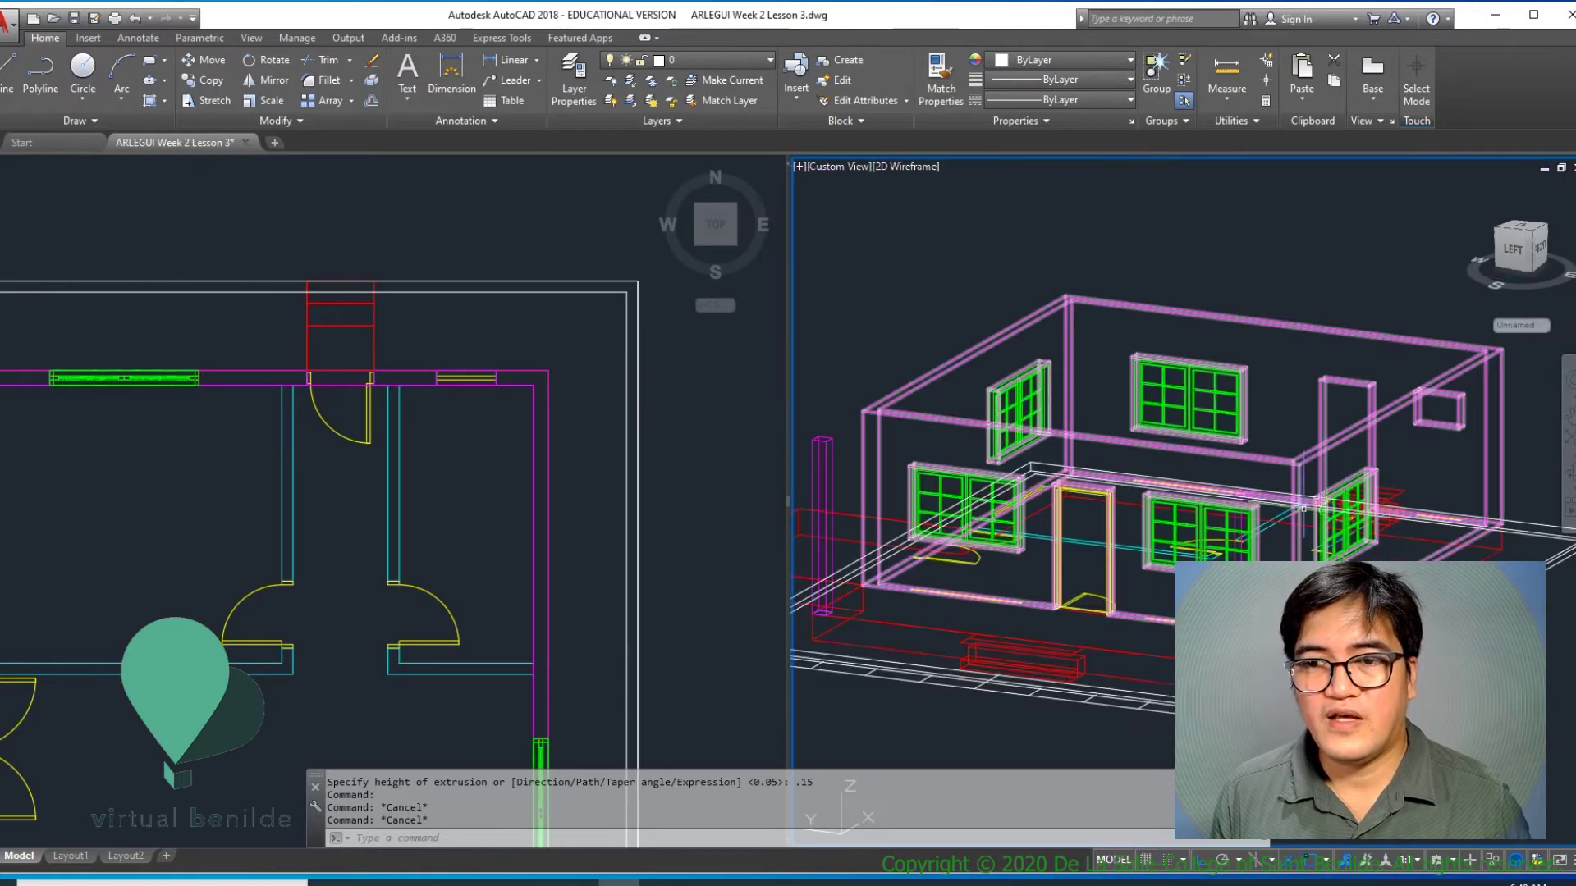
scroll(1296, 500, "up", 3)
scroll(1287, 472, "down", 4)
scroll(1418, 402, "up", 4)
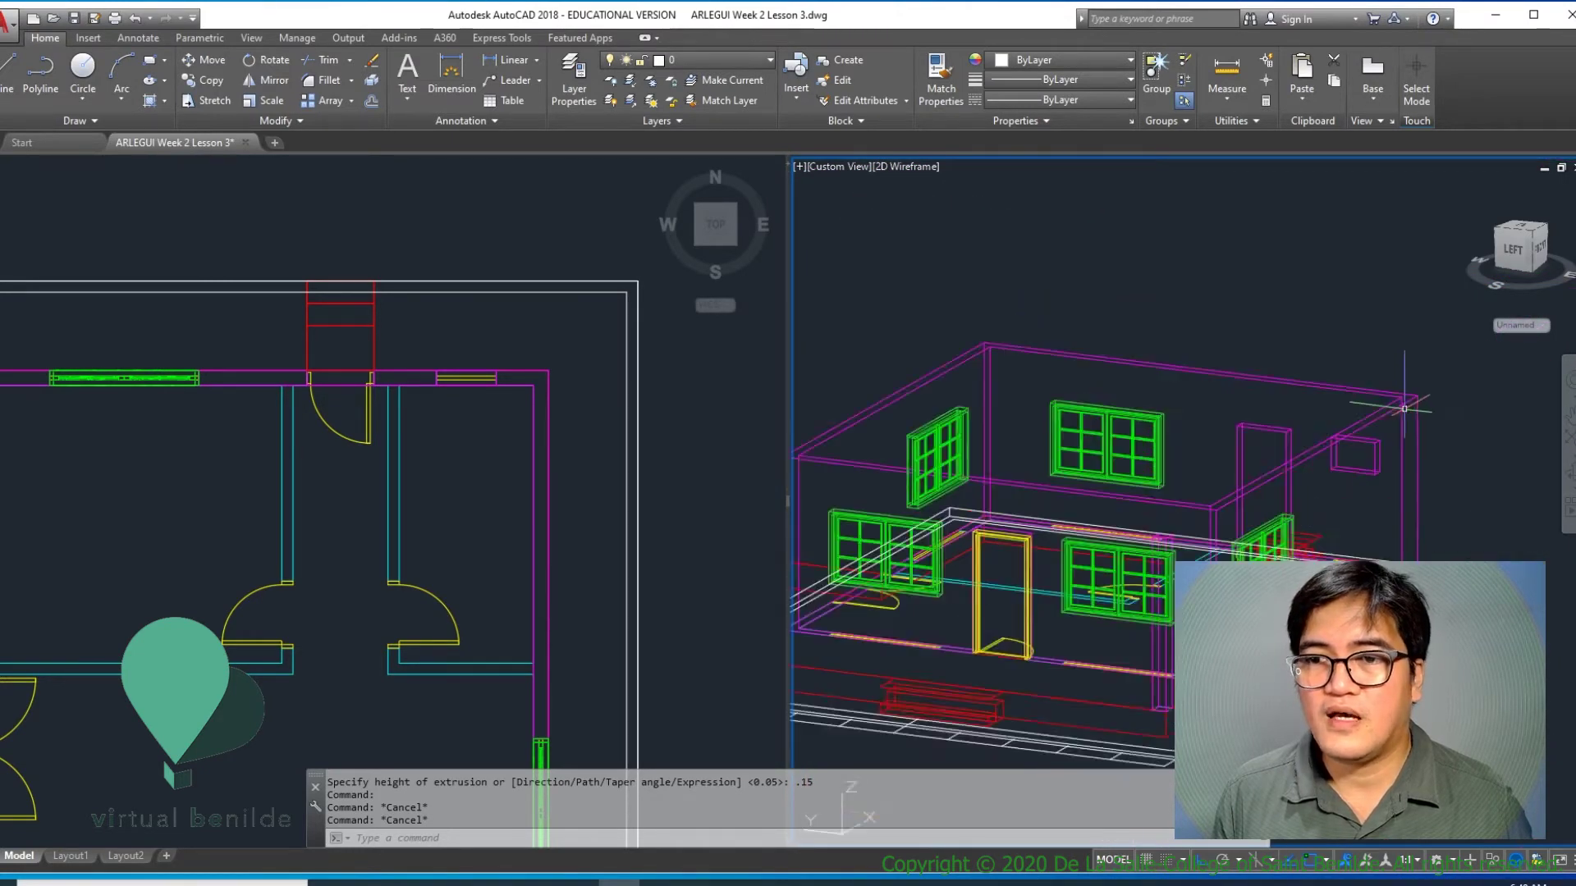
scroll(1438, 422, "down", 5)
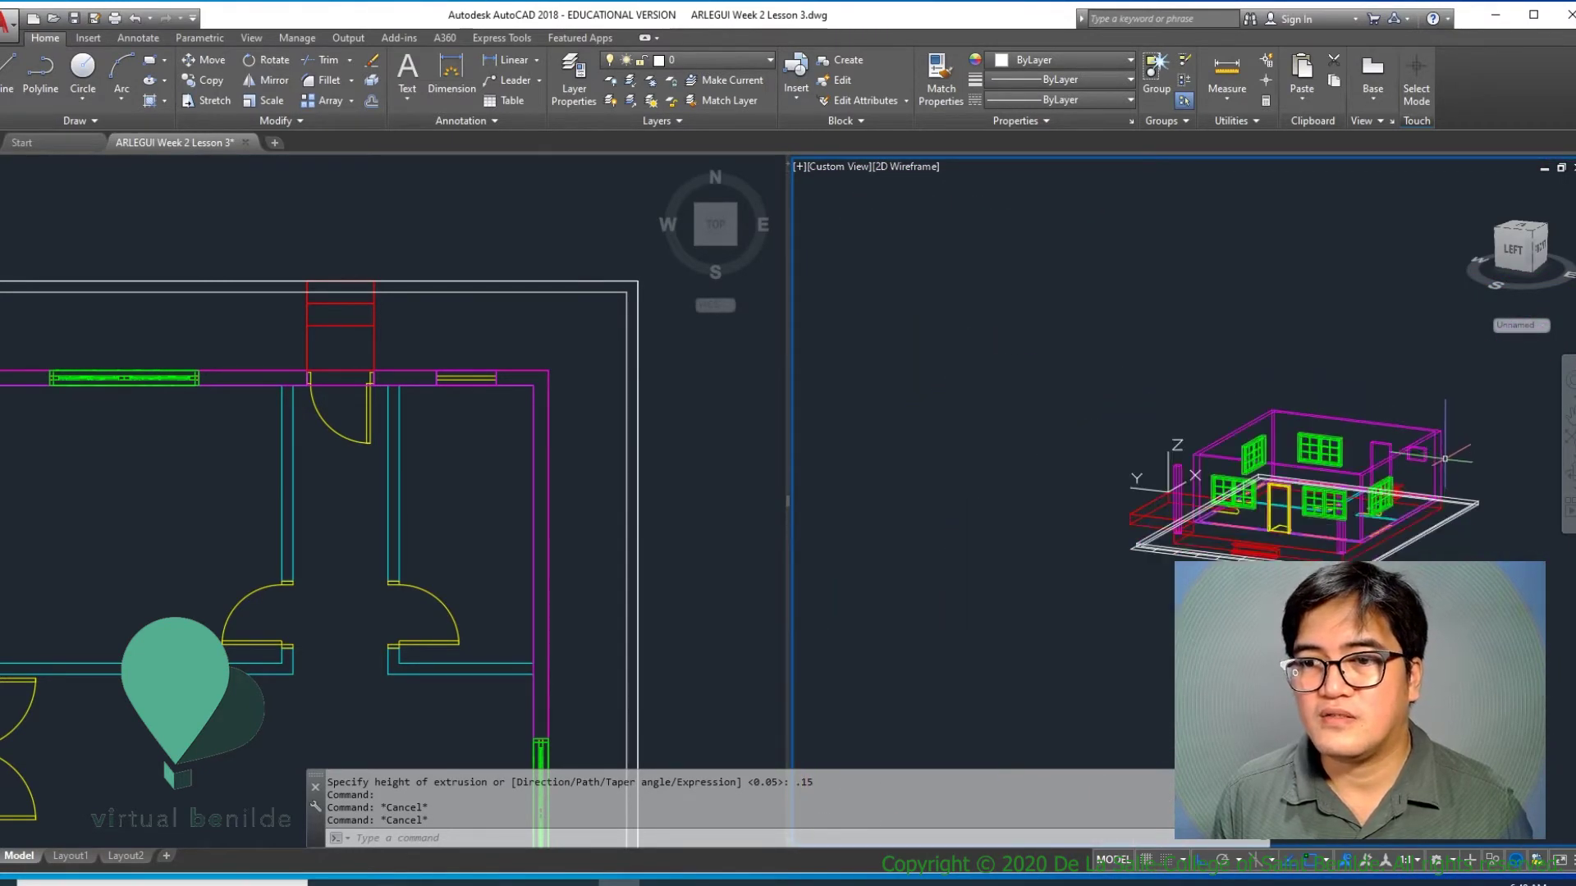
scroll(1502, 555, "up", 7)
scroll(1502, 555, "down", 6)
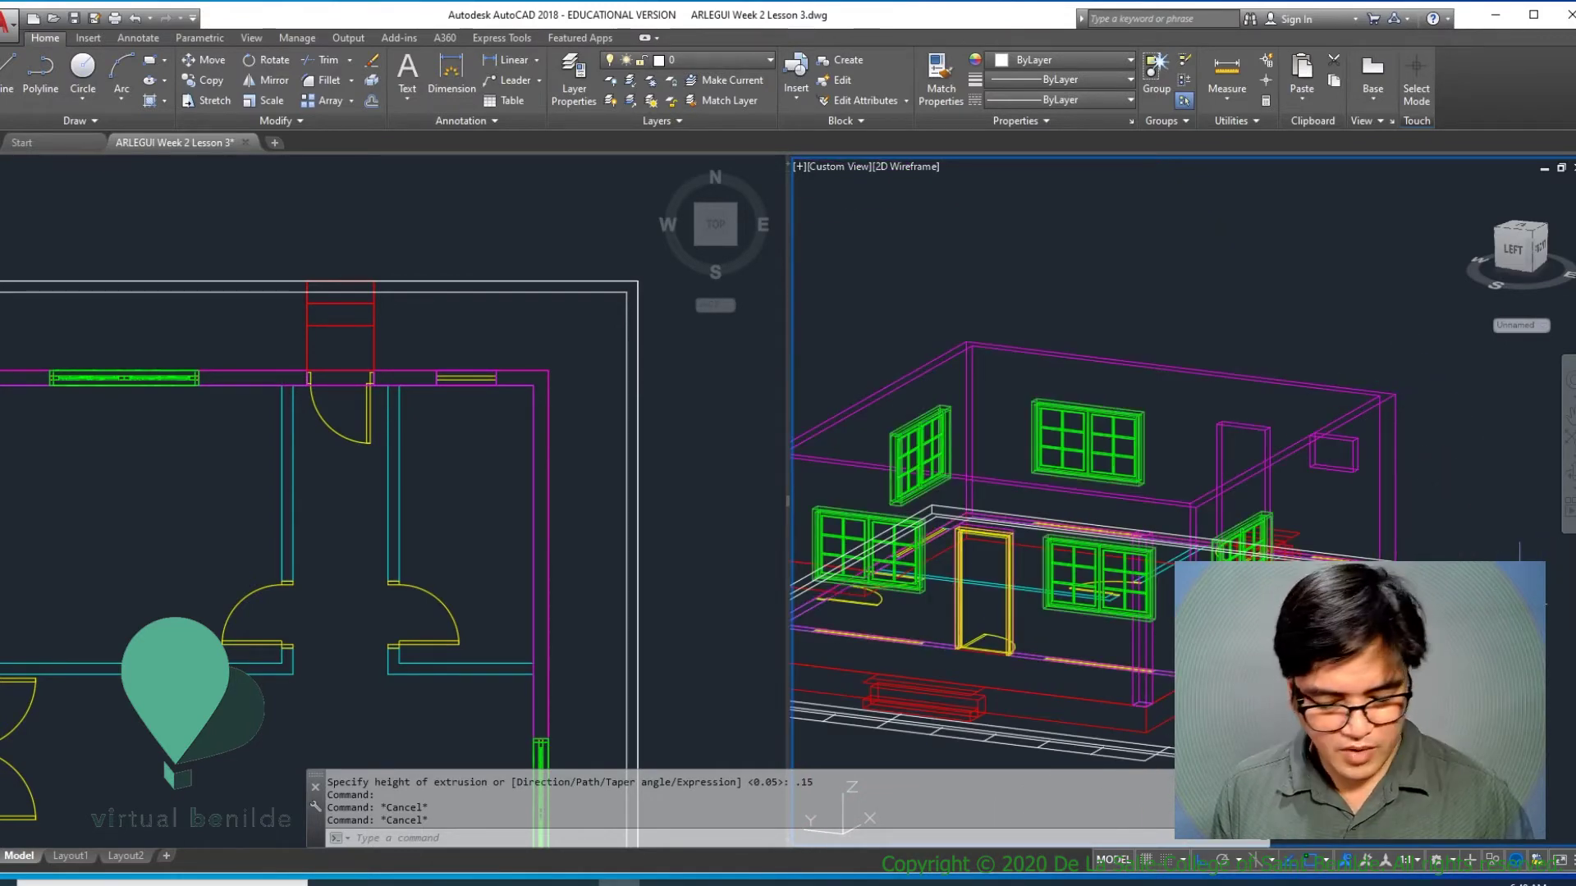
Step: Move the extruded slab and inner outline vertically from the outer wall corner's base to the top of the same corner
type("M")
key("Return")
left_click(1553, 623)
left_click(1435, 542)
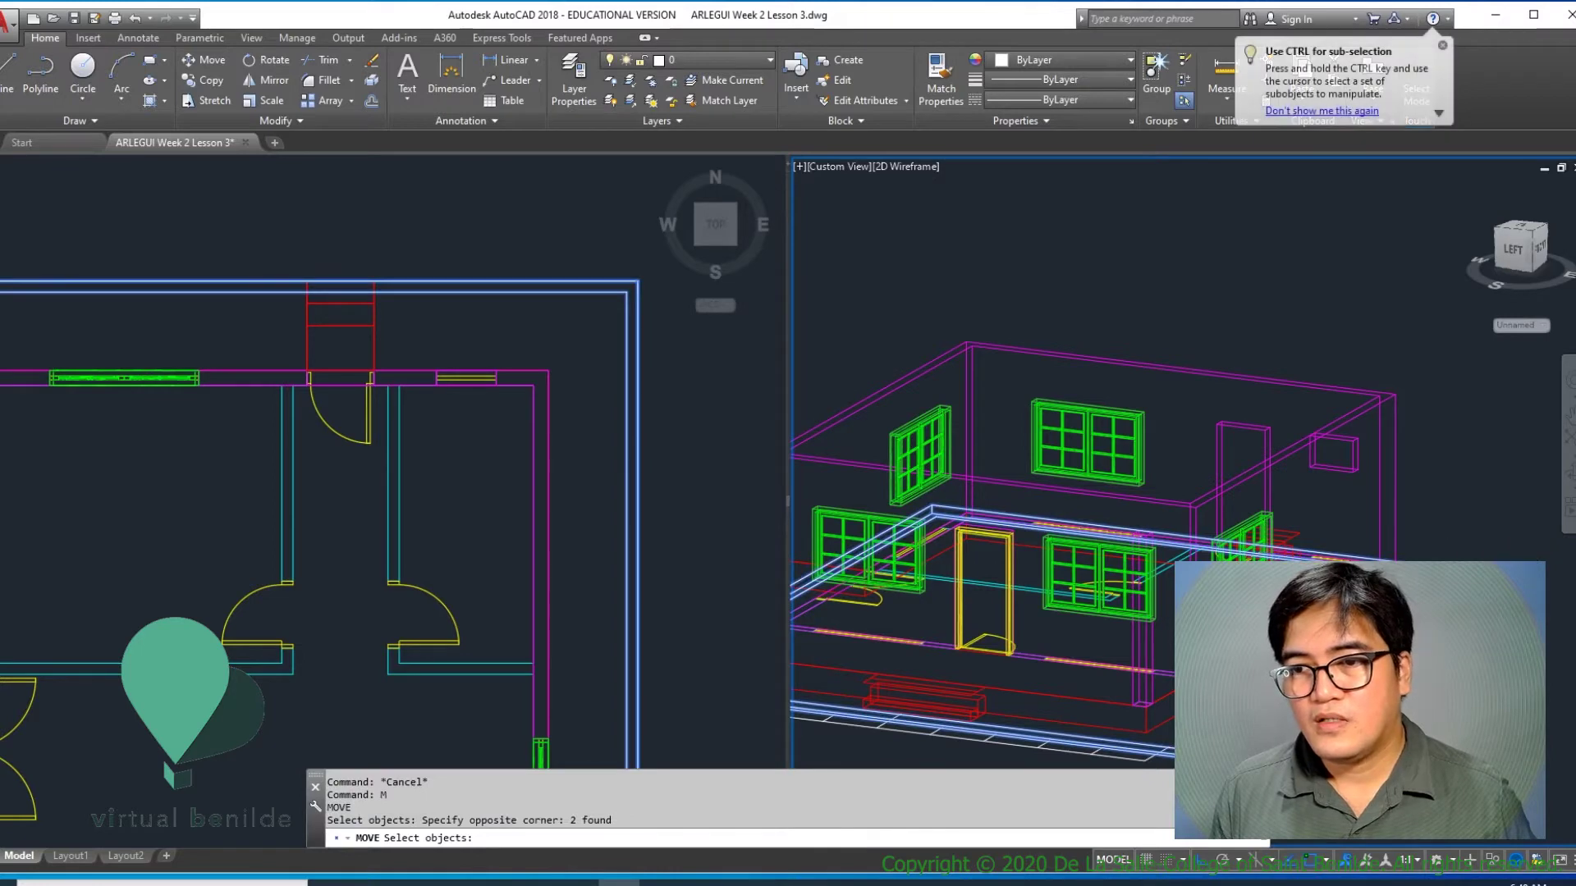
key("Return")
scroll(1435, 571, "up", 2)
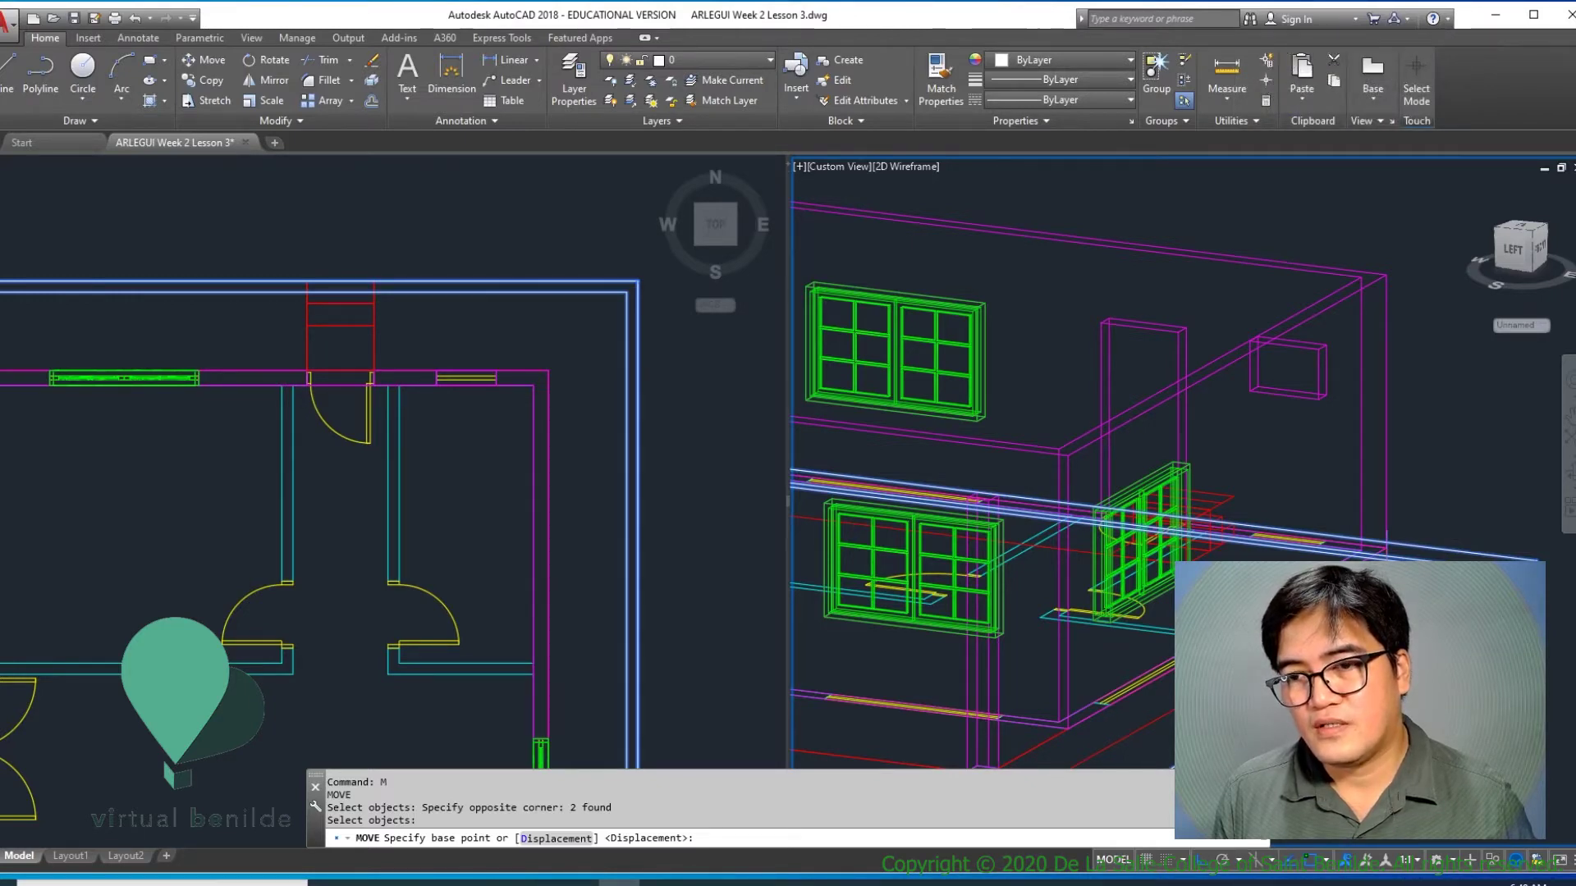
left_click(1389, 548)
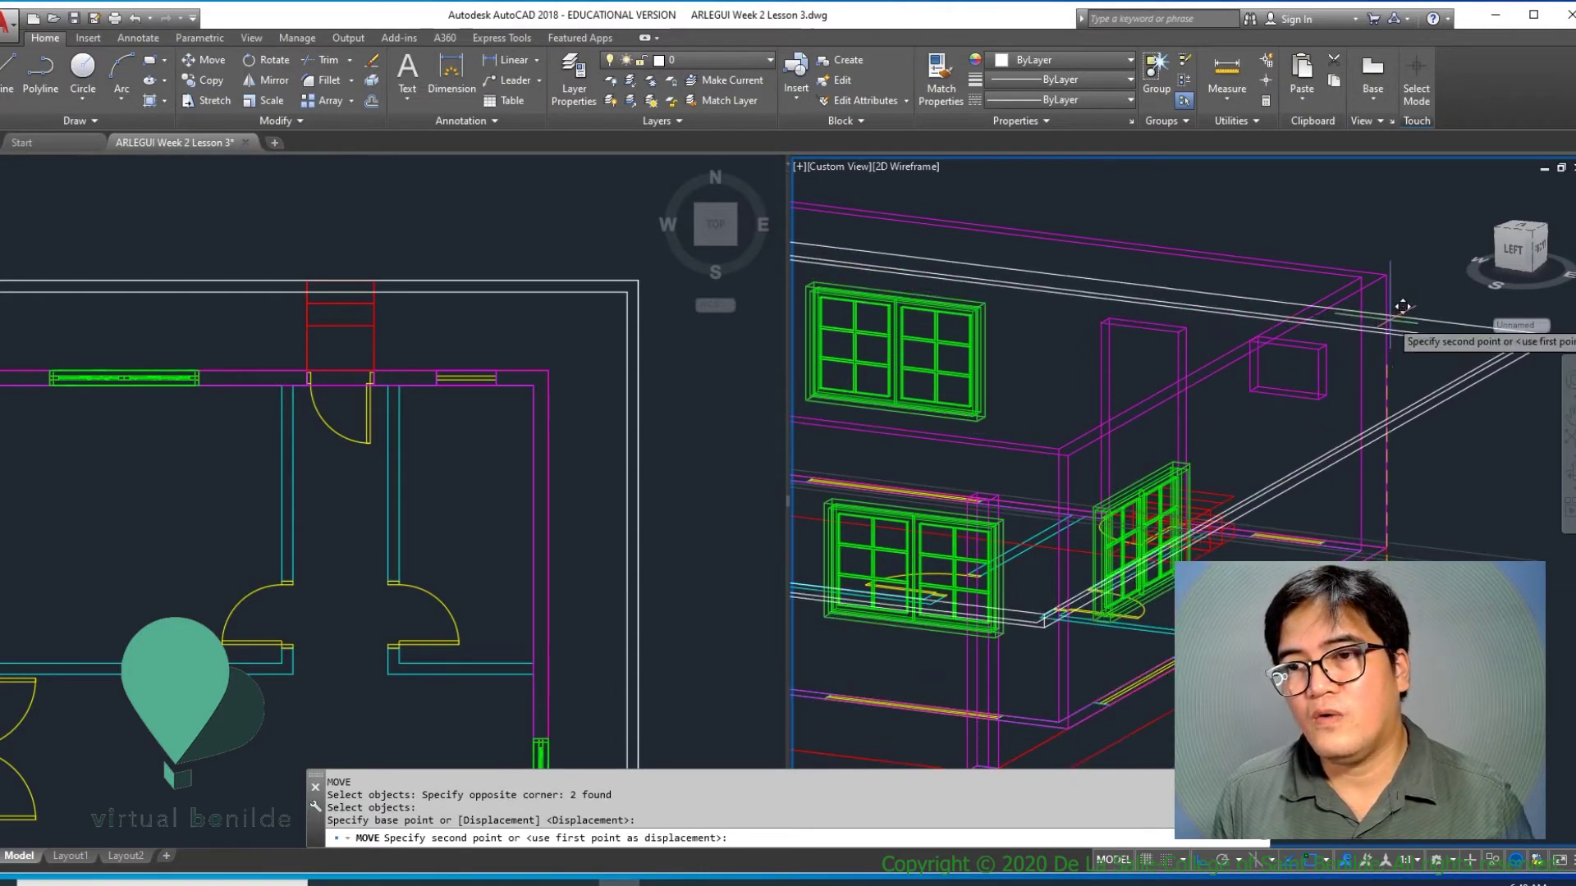
scroll(1403, 259, "up", 3)
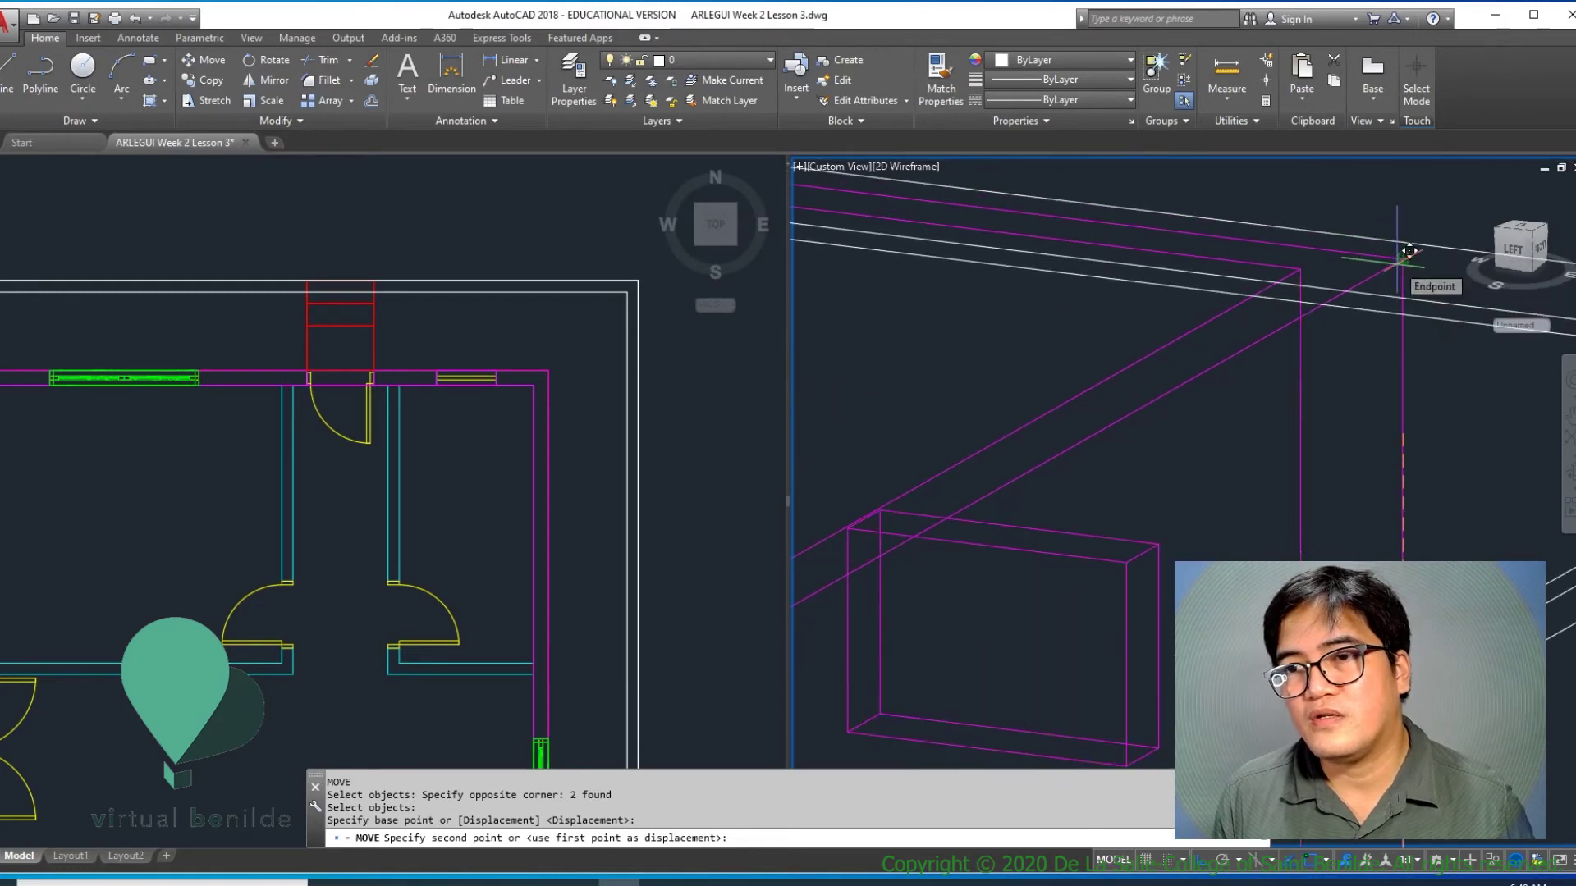
left_click(1409, 251)
scroll(1409, 252, "down", 8)
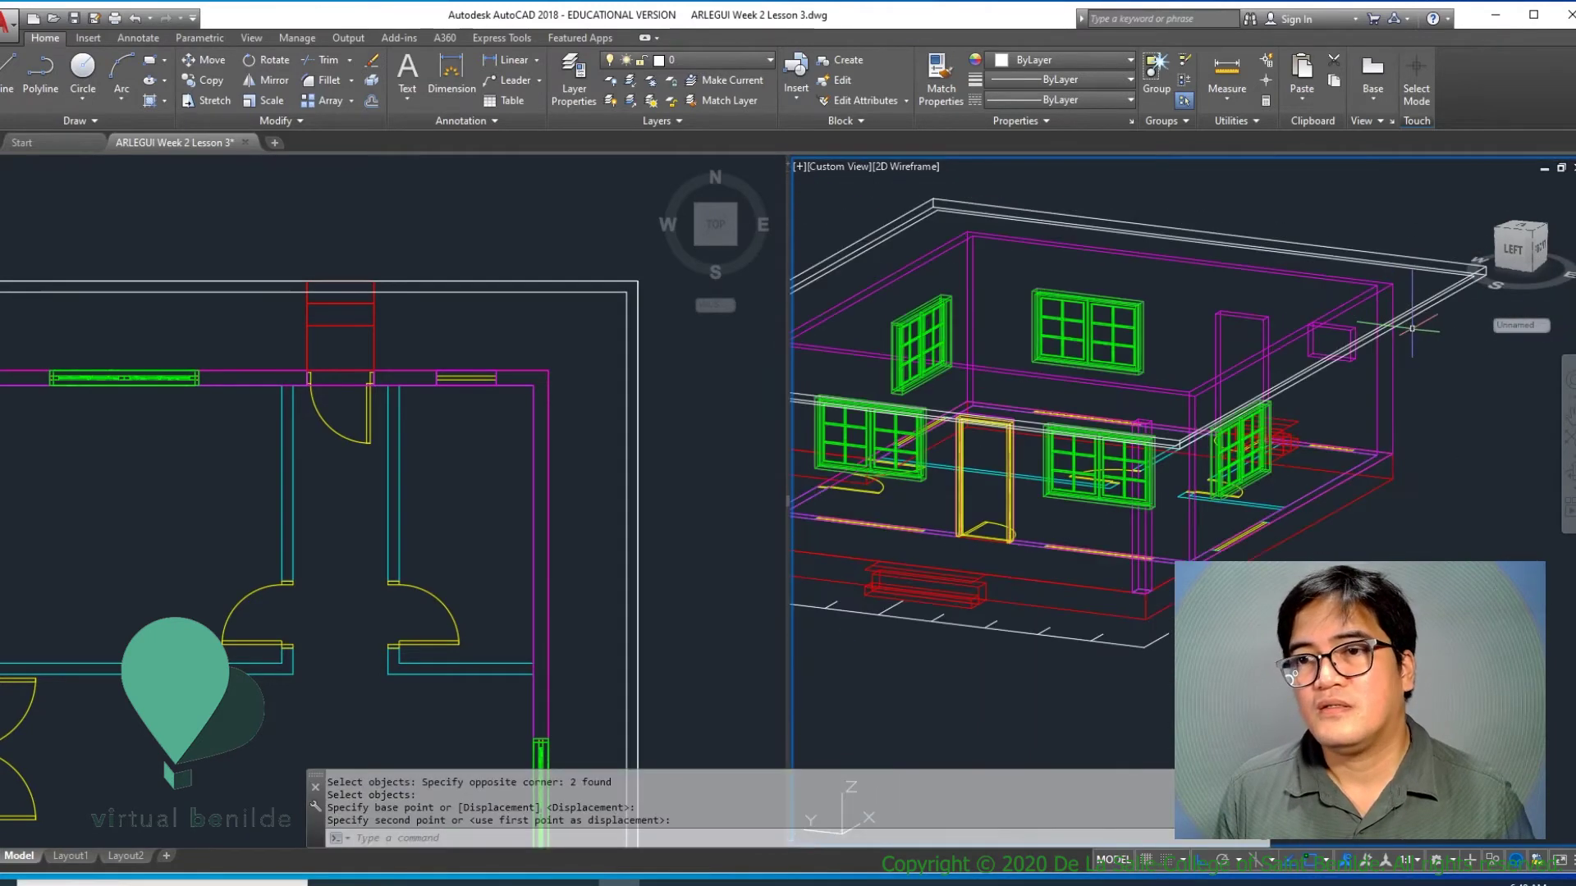
Step: Show the 3D view in Conceptual style and inspect the roof slab on top of the walls
scroll(1424, 424, "up", 3)
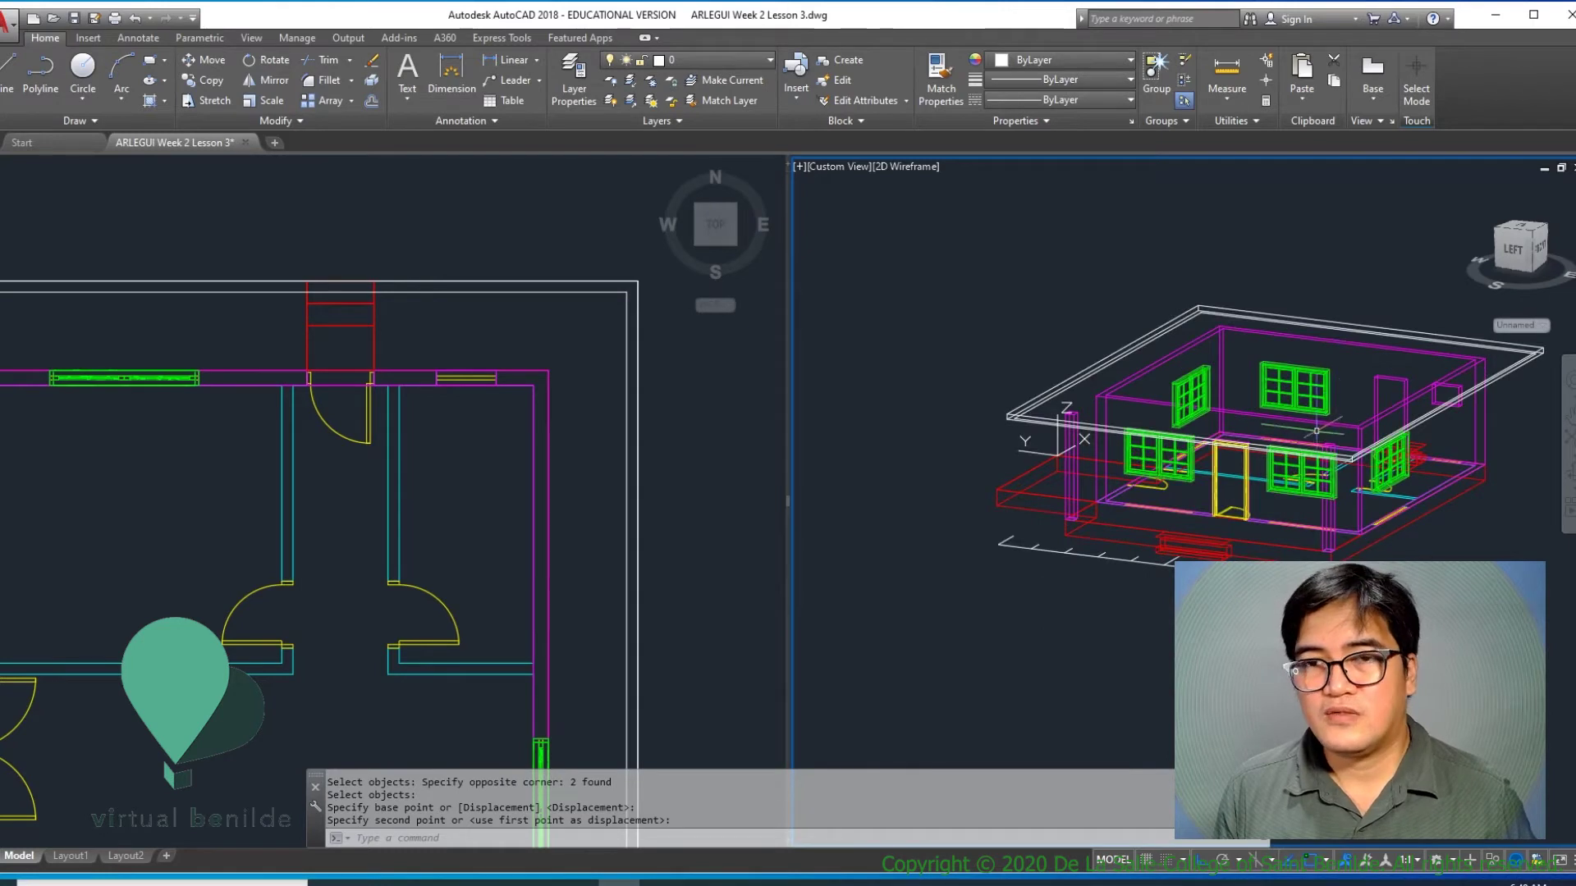
middle_click_drag(1170, 365, 1036, 369)
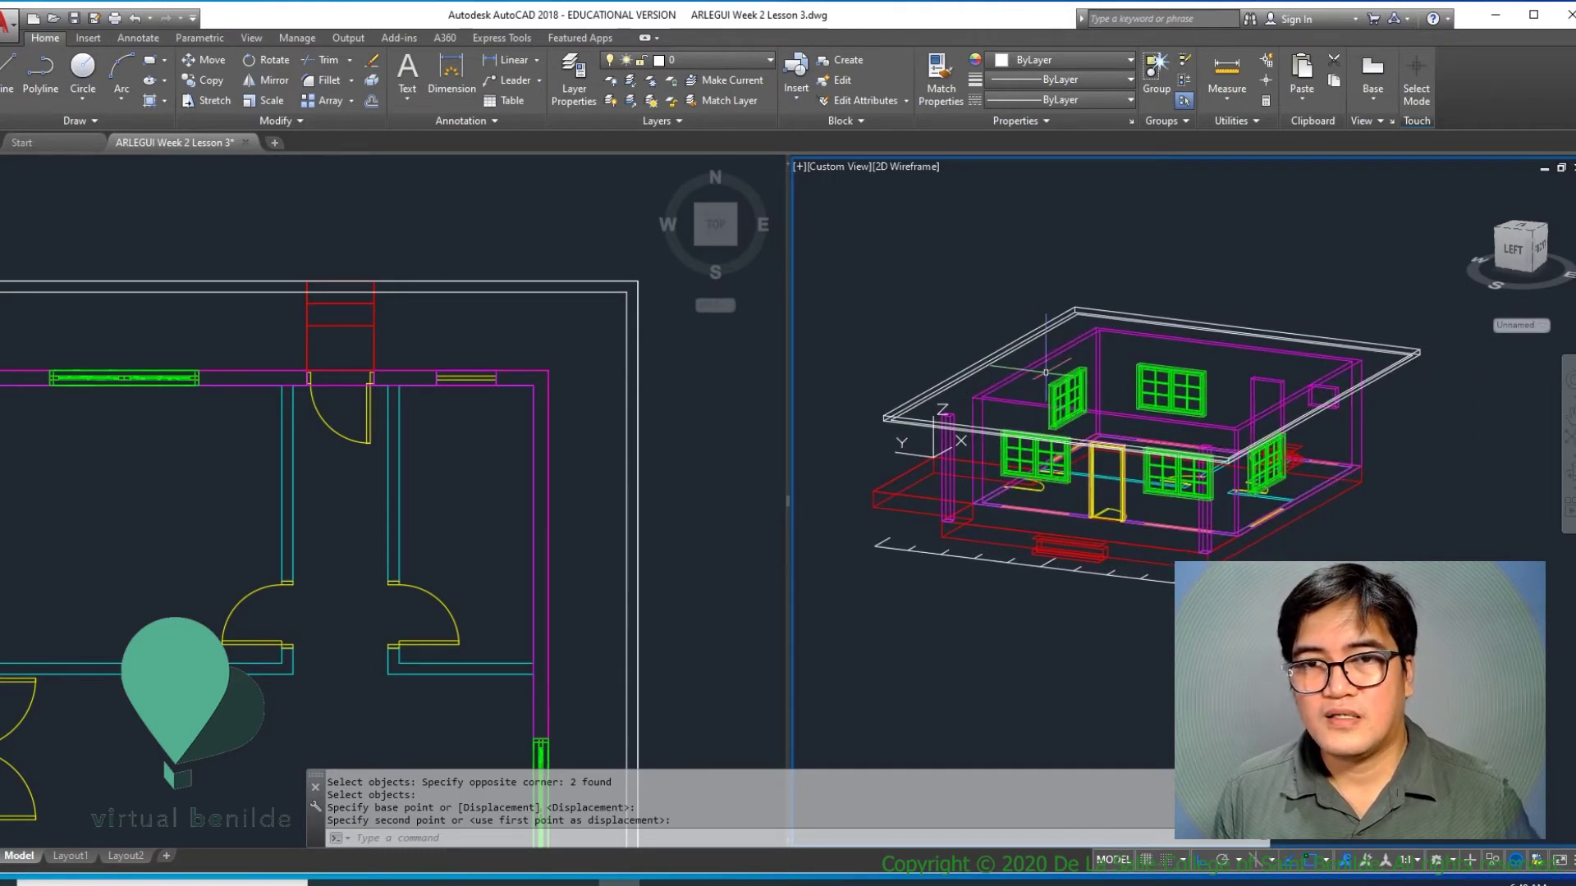
left_click(908, 163)
left_click(961, 228)
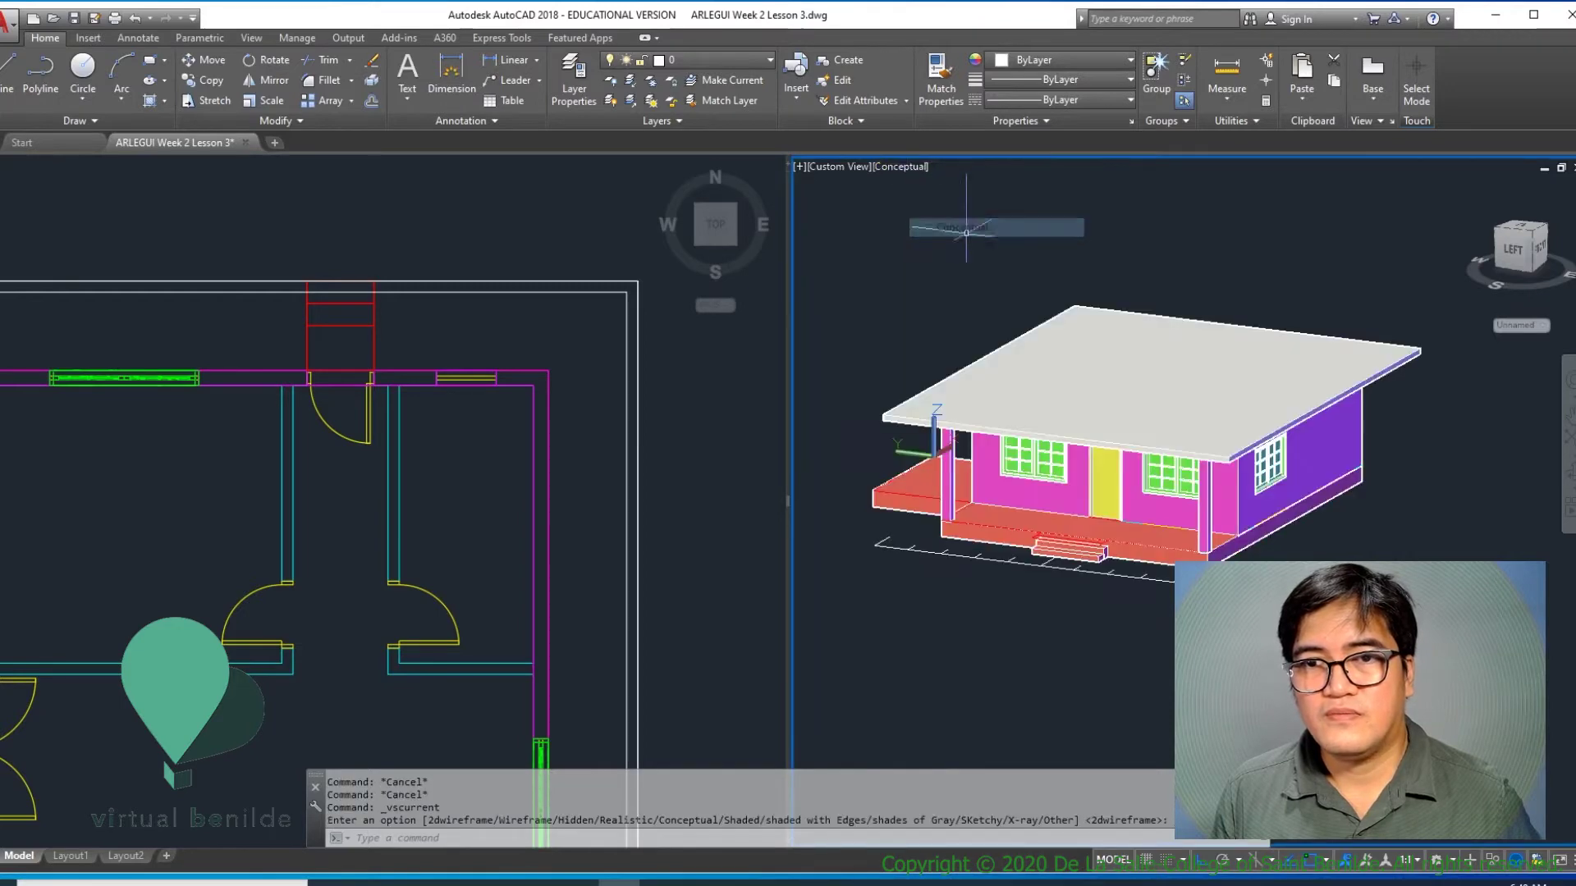
middle_click_drag(1175, 339, 1158, 312, "shift")
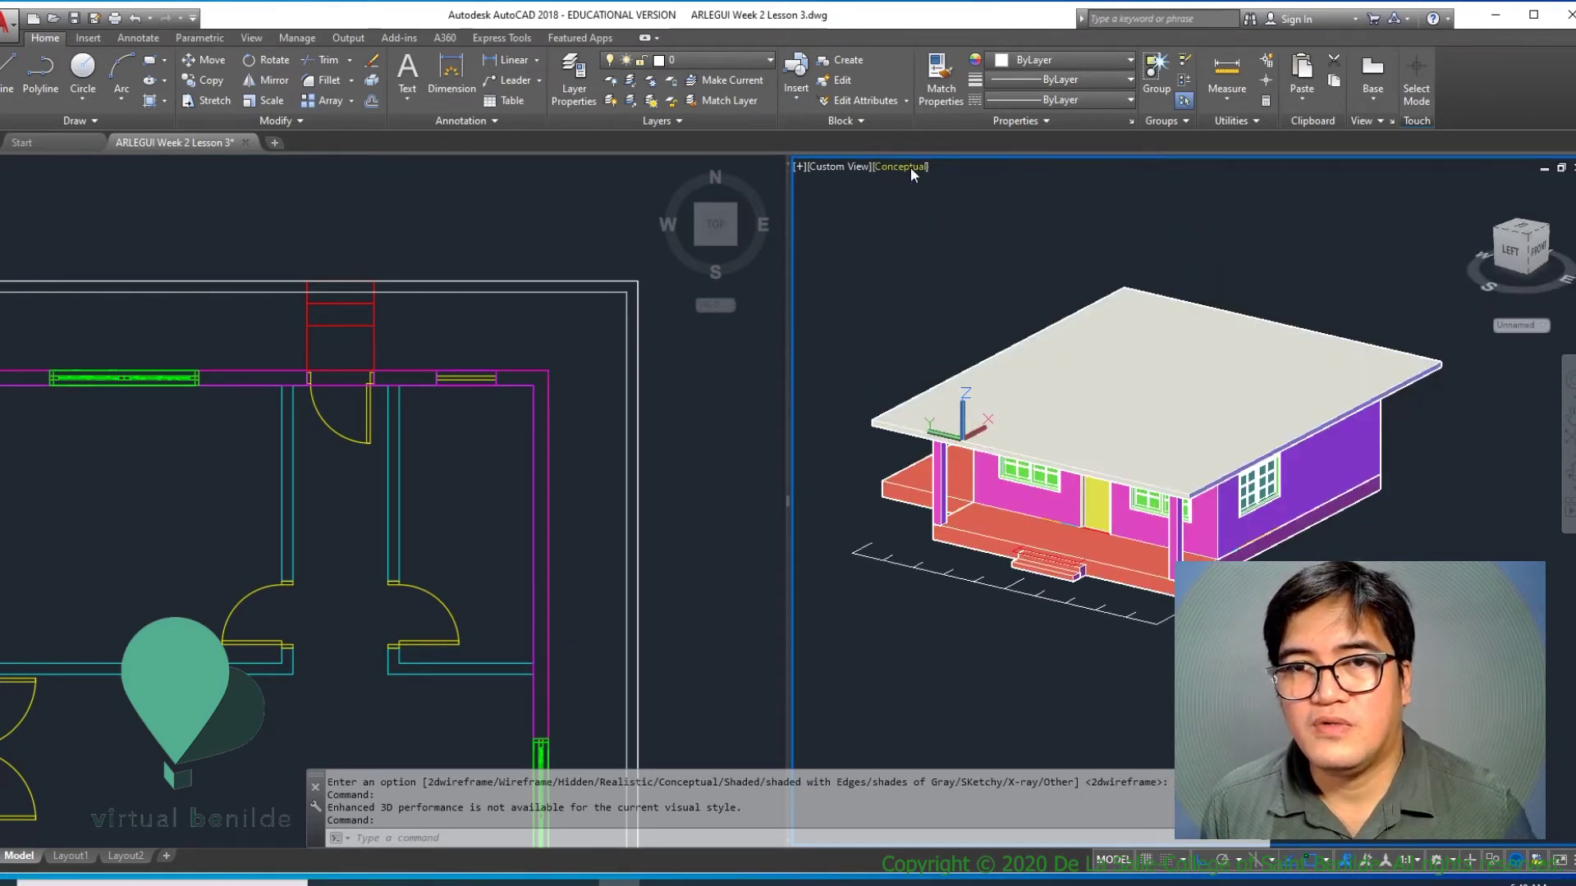
Step: Return the 3D view to the 2D Wireframe style and look at the roof slab from a higher angle
left_click(909, 166)
left_click(952, 202)
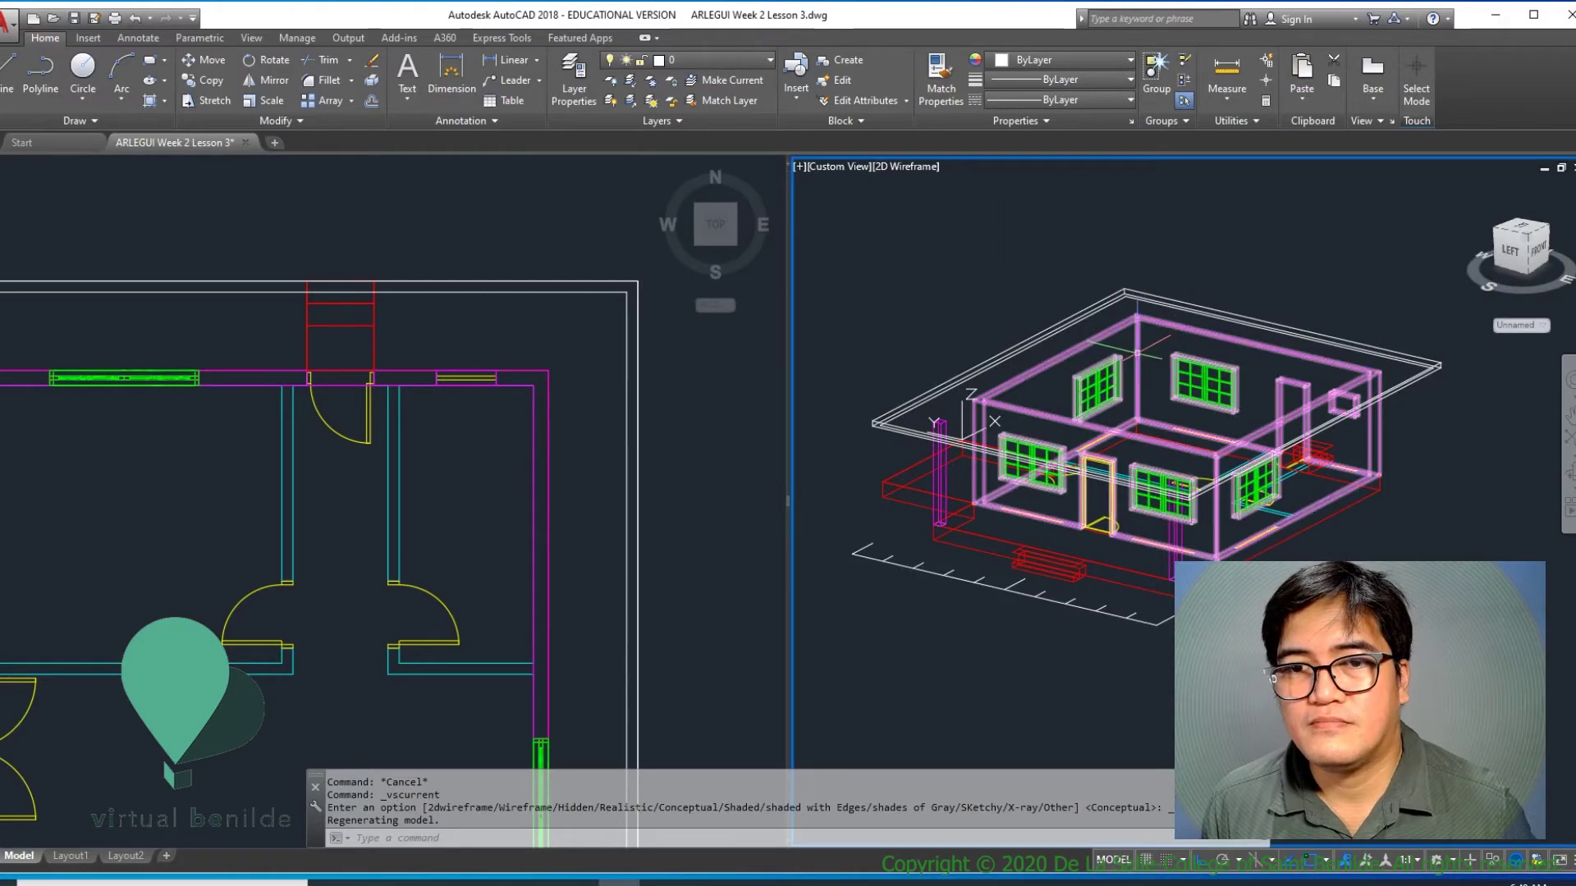
middle_click_drag(952, 213, 1147, 375, "shift")
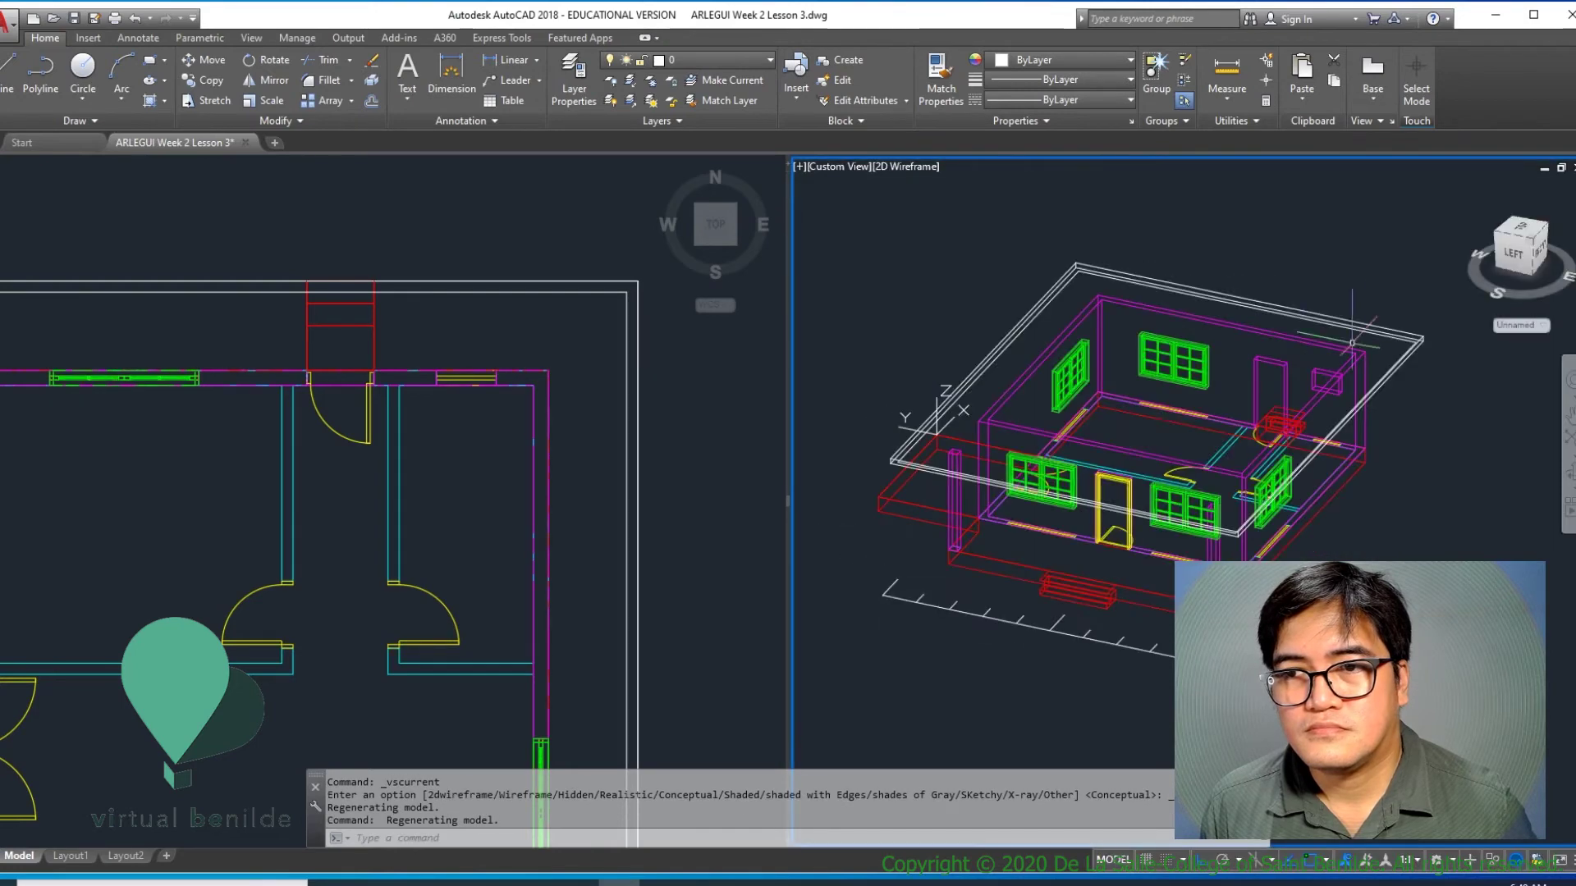
Step: Move the inner outline up by the slab's thickness, using the slab's lower and upper corner endpoints
scroll(1358, 386, "up", 8)
middle_click_drag(1359, 386, 1305, 423, "shift")
scroll(1337, 428, "up", 2)
left_click(1339, 430)
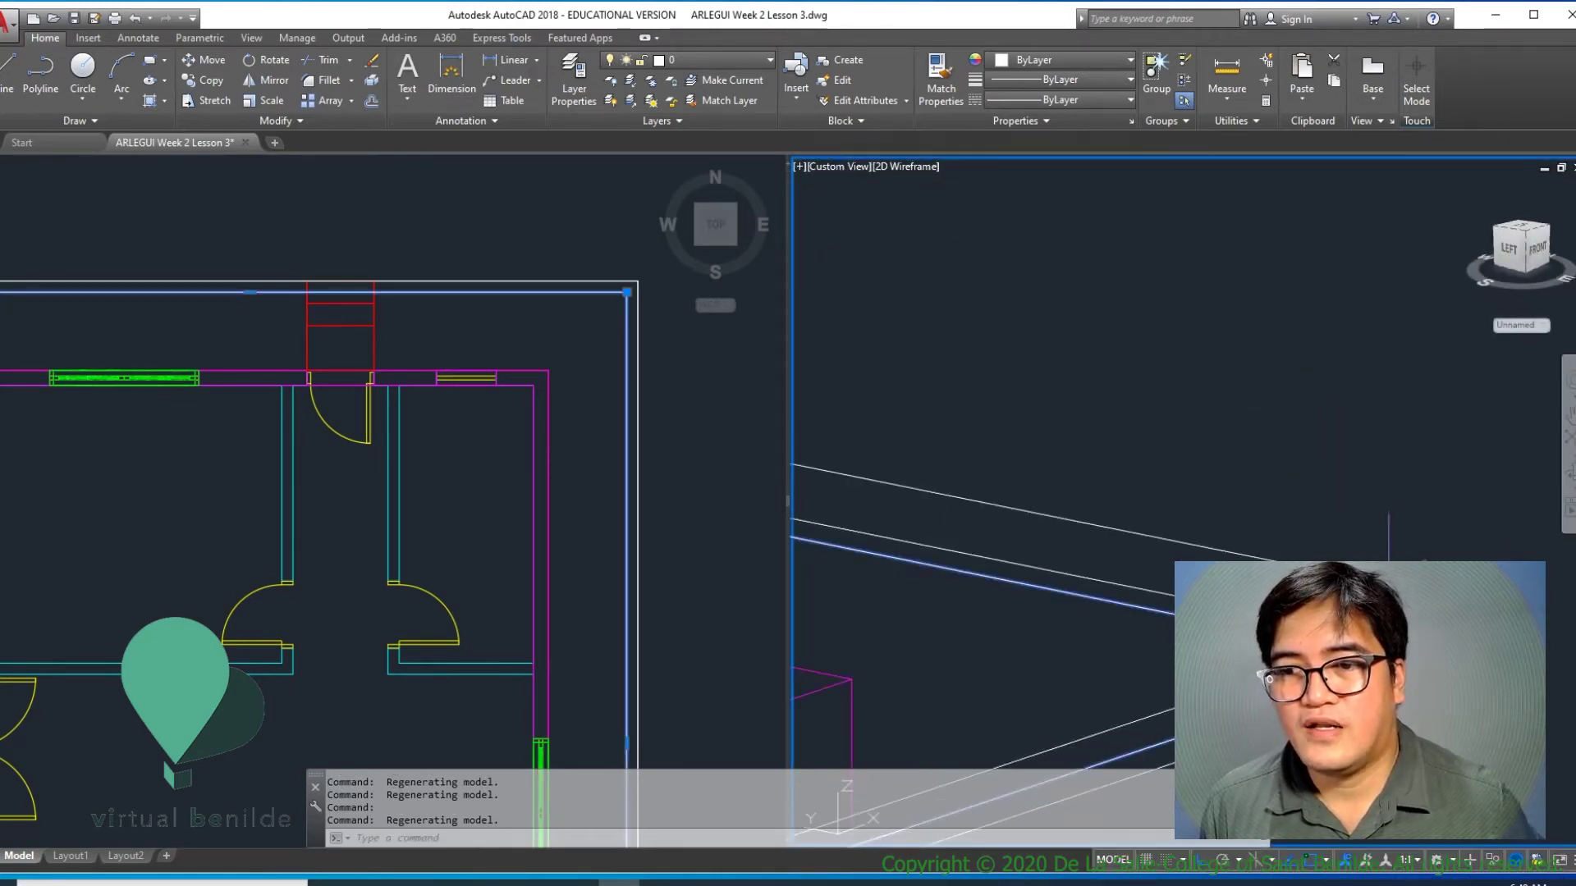
middle_click_drag(1489, 652, 1455, 543)
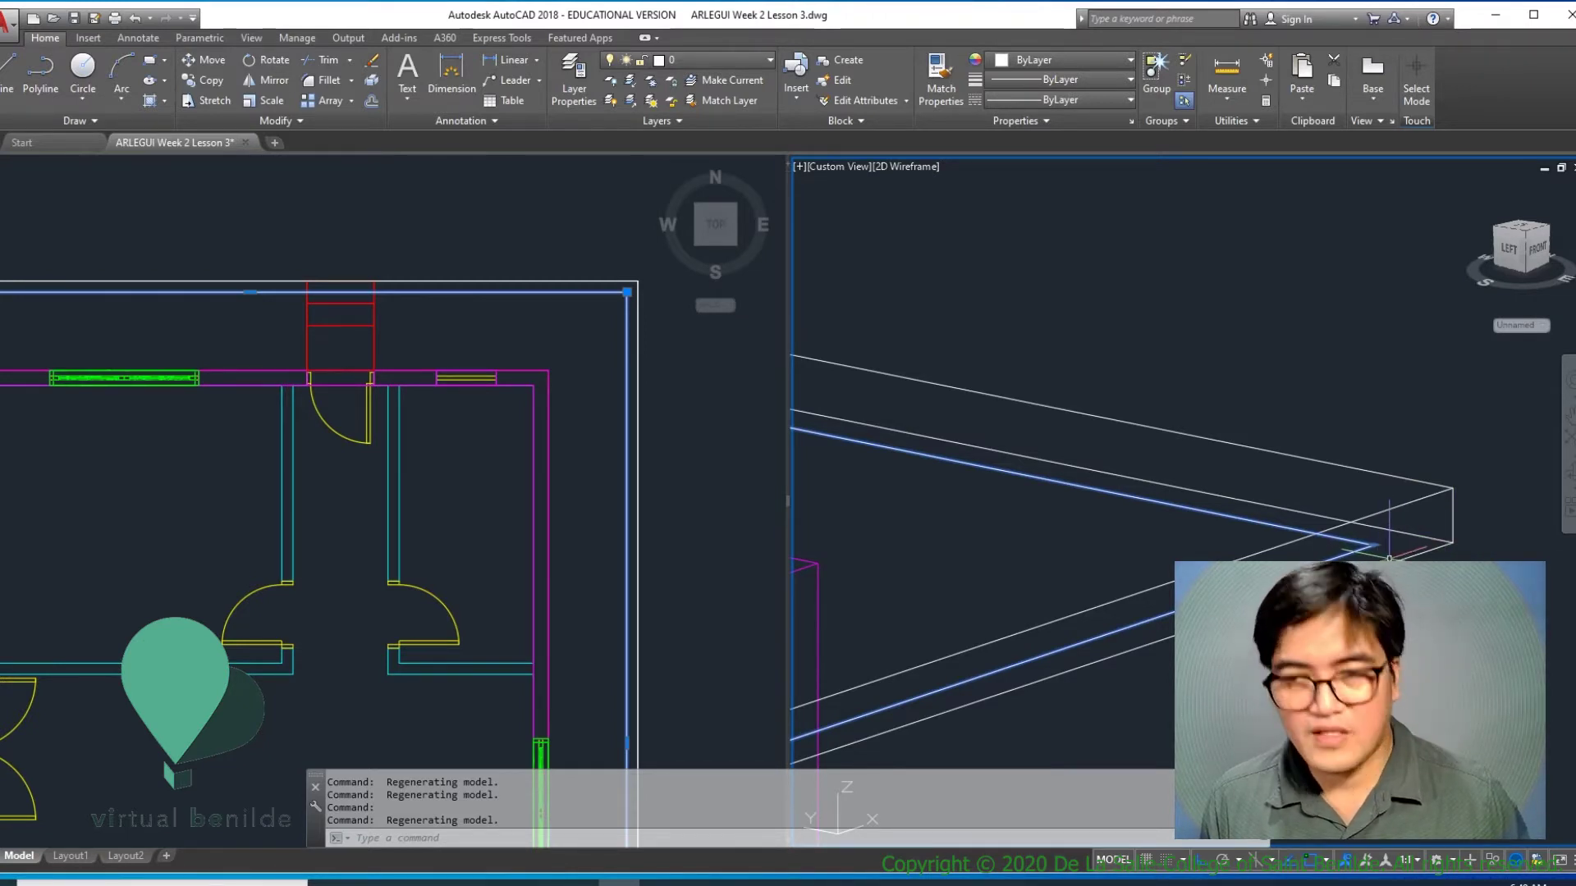
type("m")
key("Return")
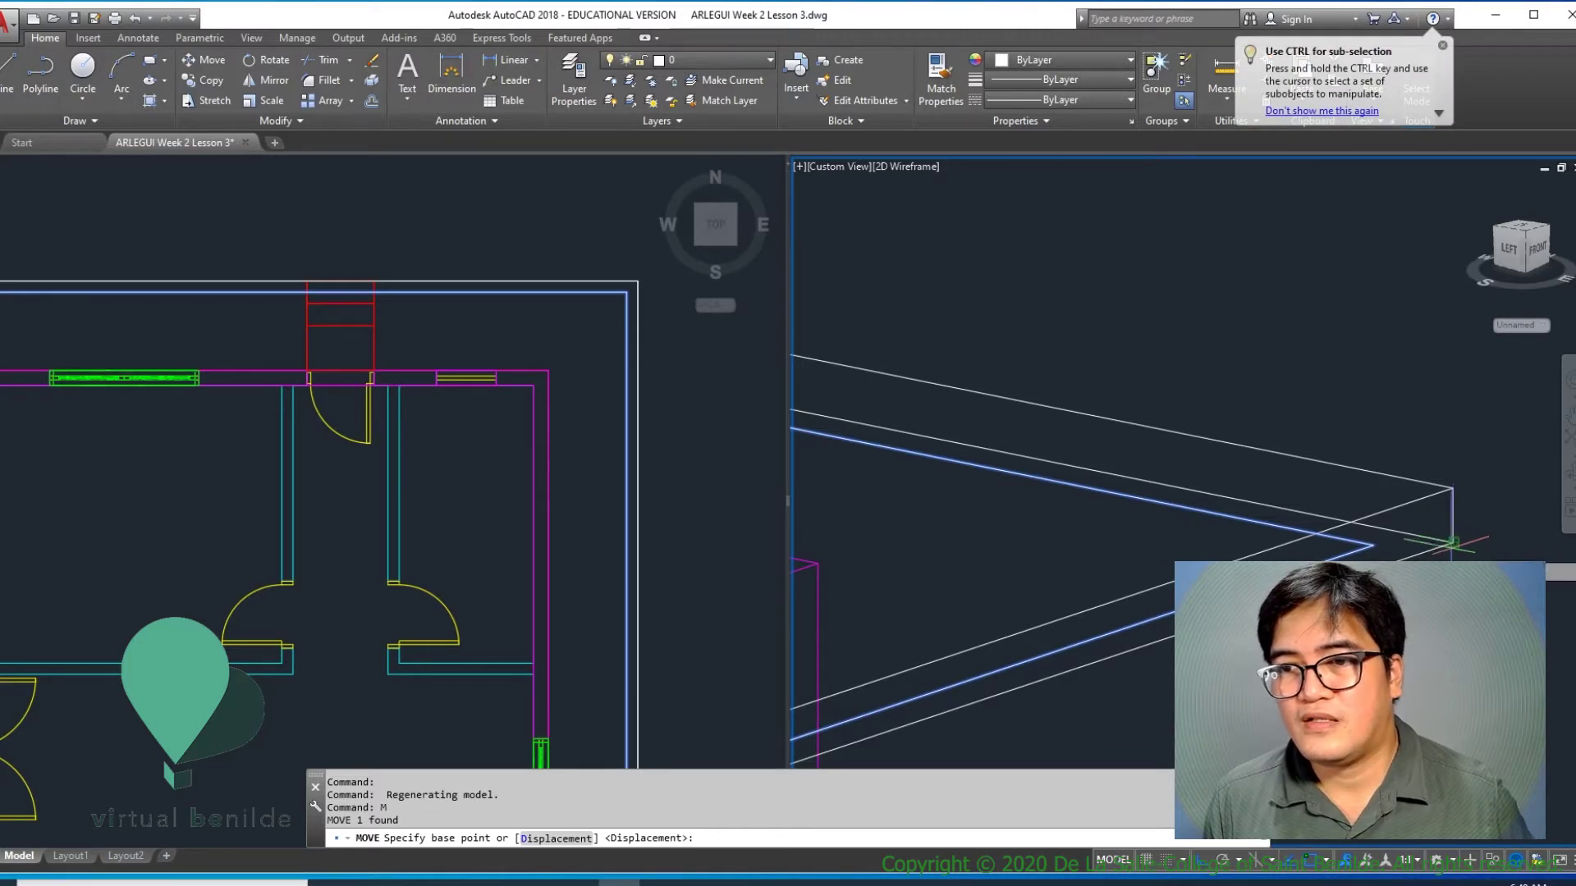
left_click(1453, 542)
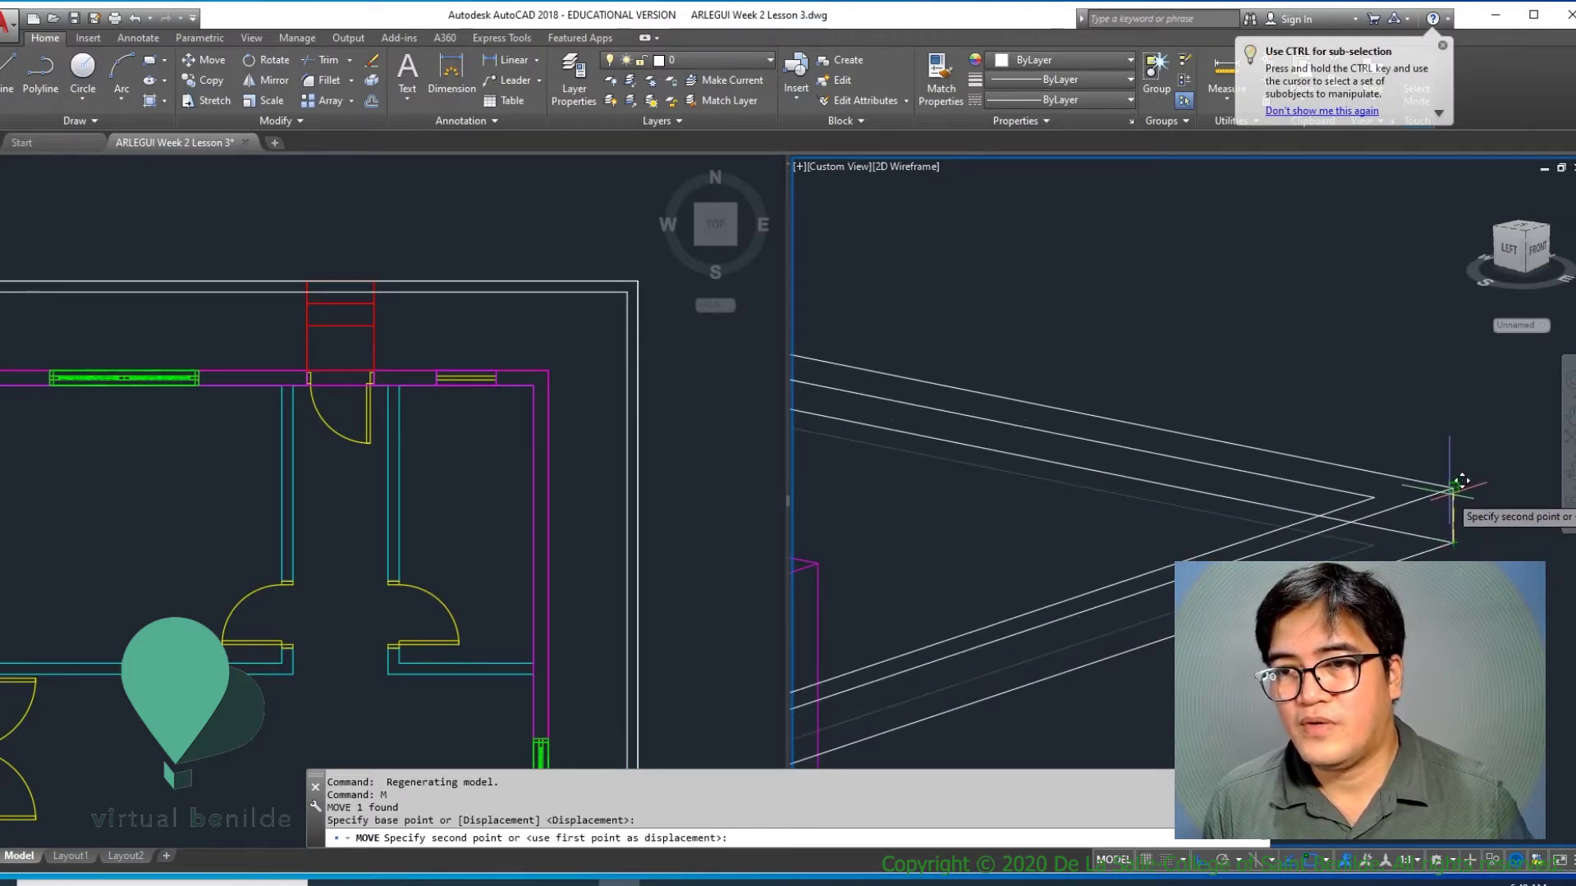
left_click(1453, 490)
scroll(1389, 500, "down", 4)
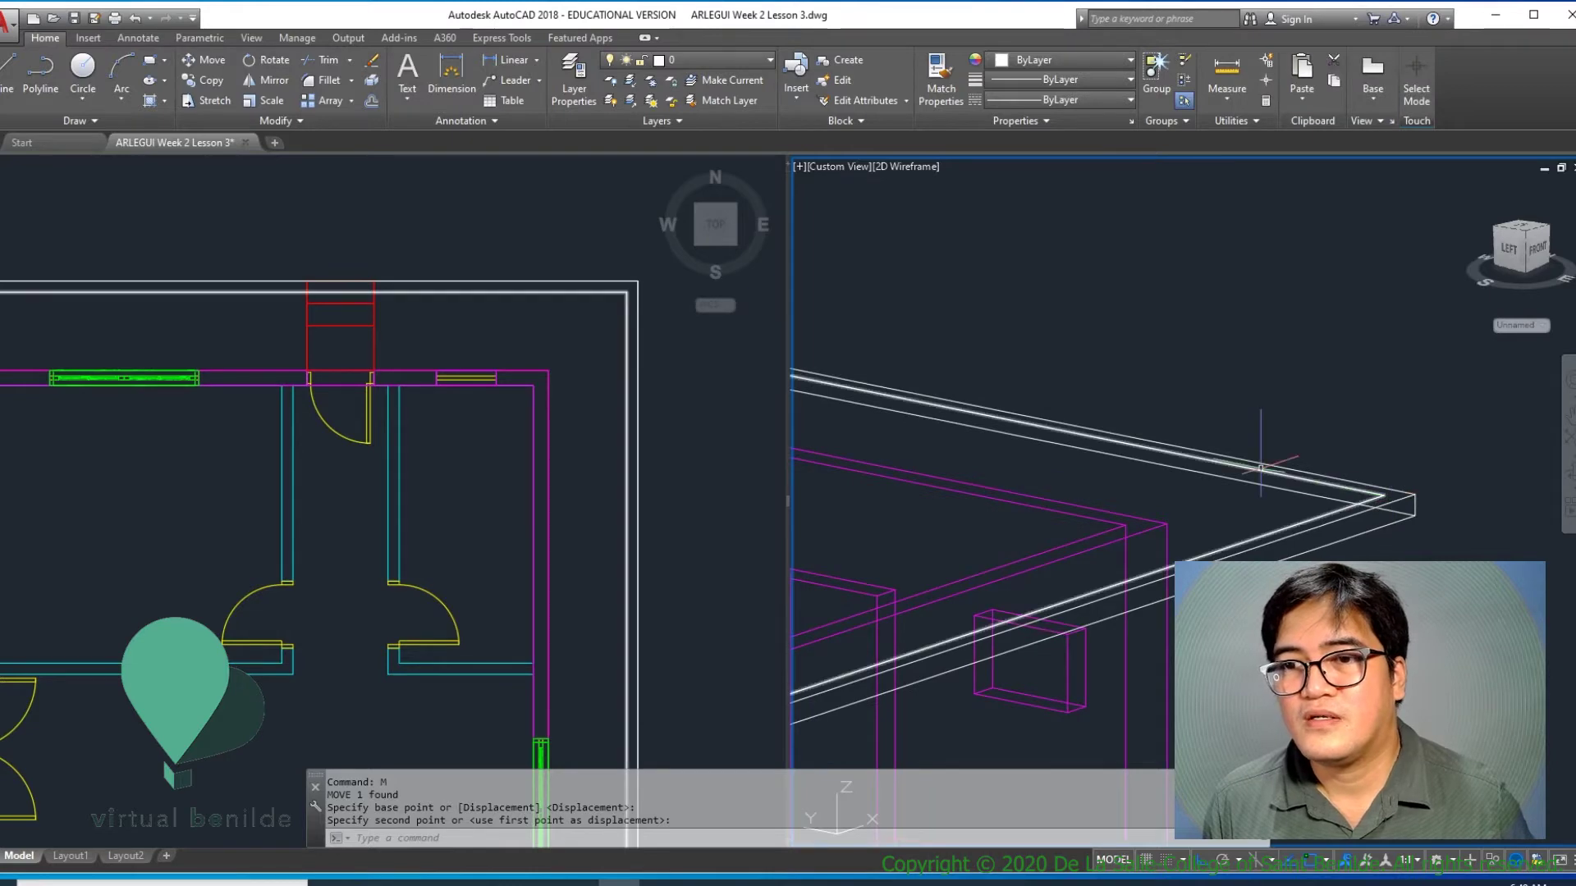
Step: Undo the recent grip edits and view changes around the raised inner outline
middle_click_drag(1232, 465, 1390, 513)
left_click(1390, 513)
scroll(1393, 534, "down", 5)
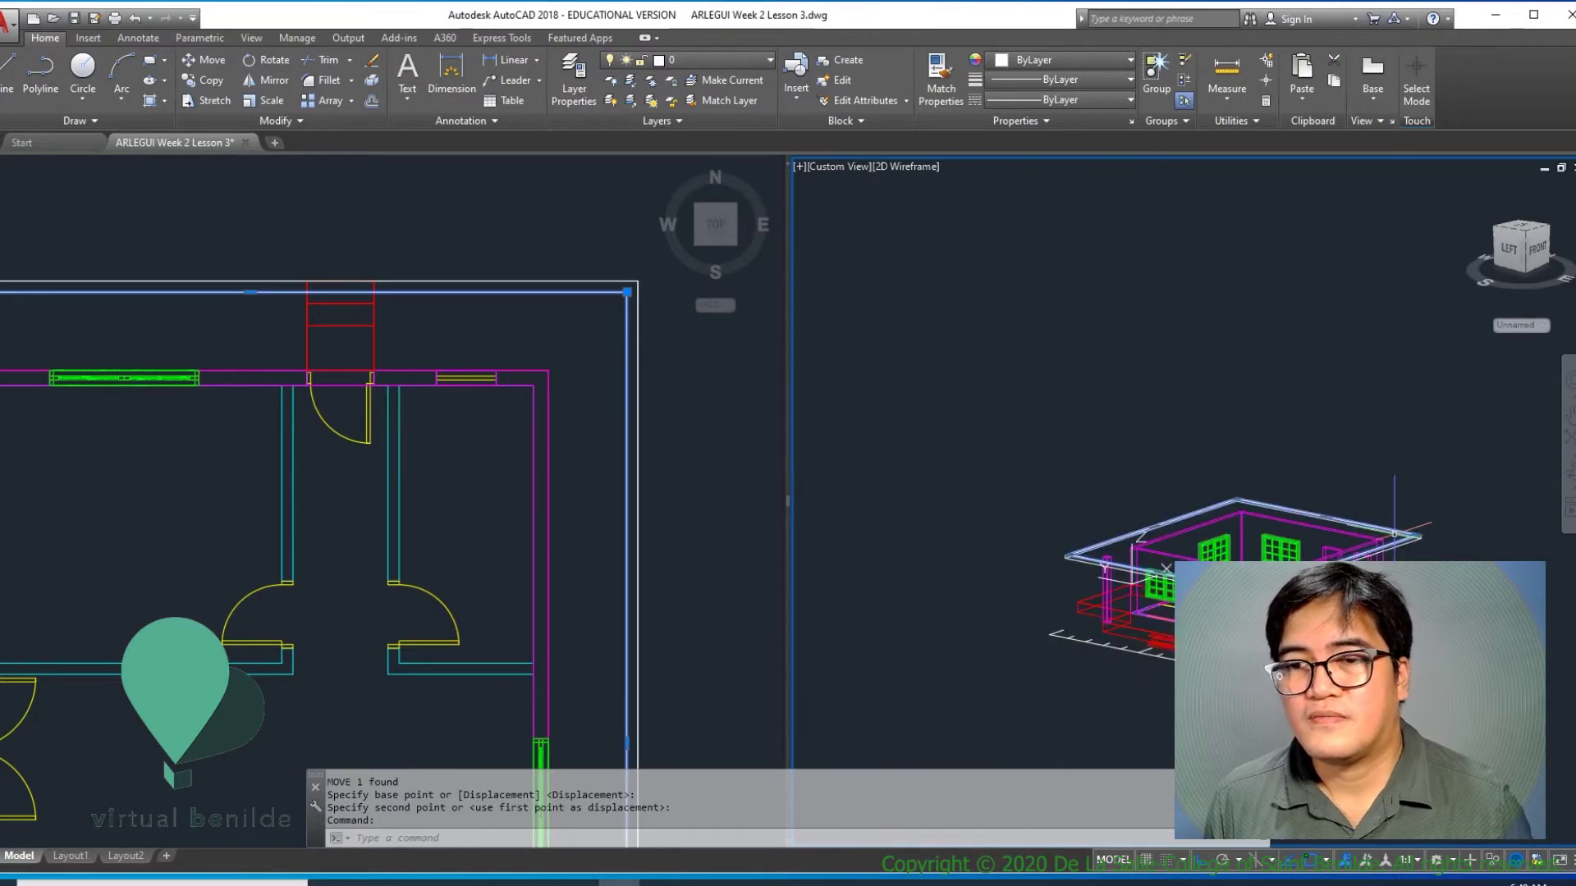
key("ctrl+z")
key("ctrl+z")
key("ctrl+z")
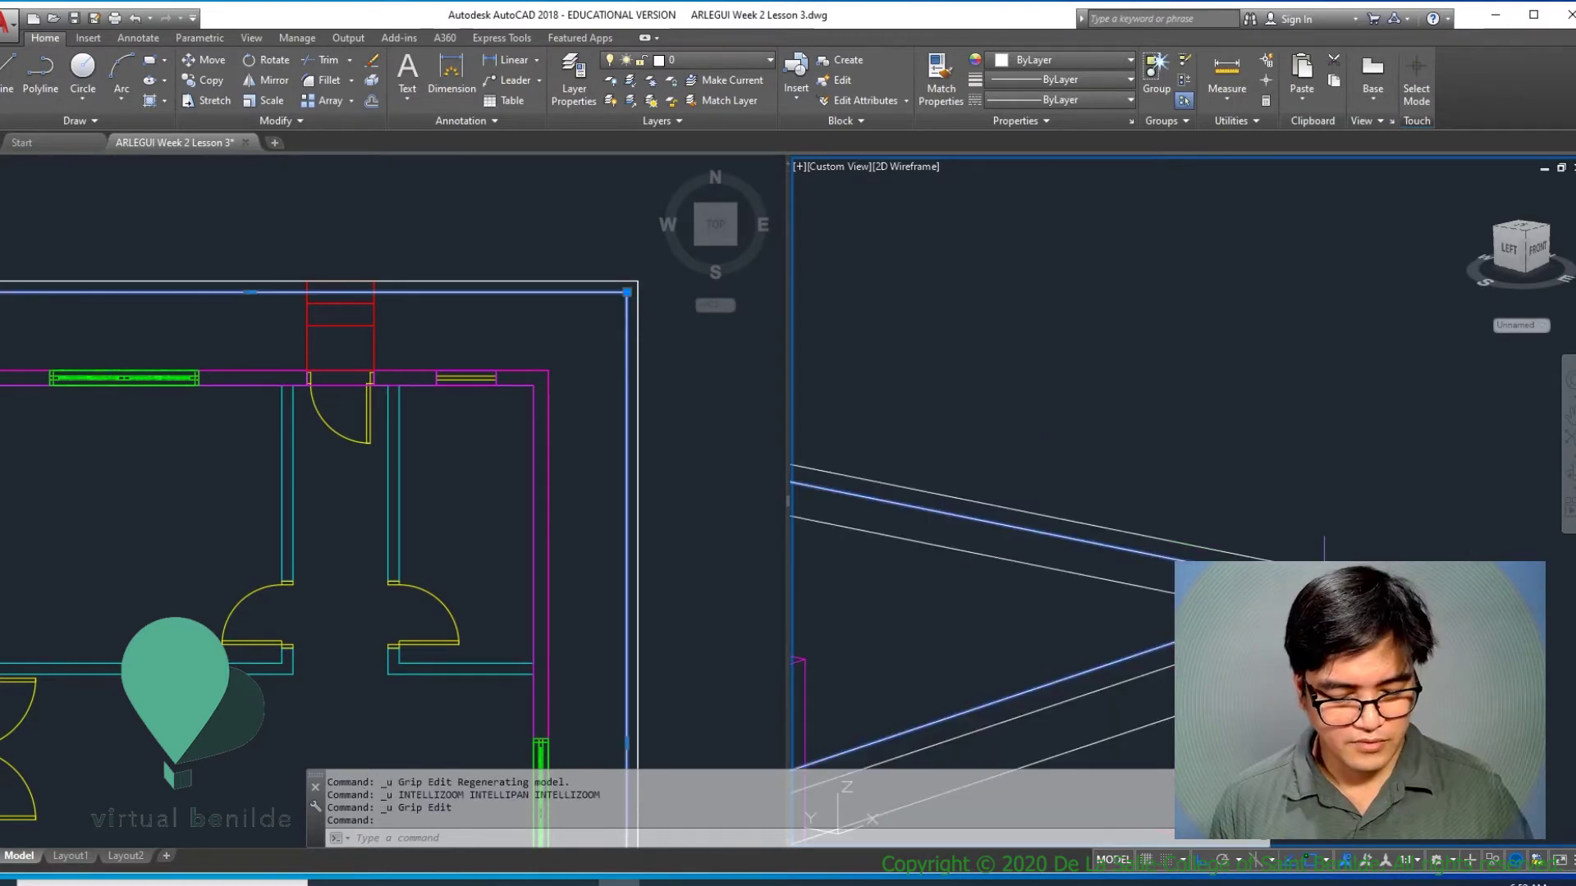
Step: Extrude the raised inner outline upward by 2.00 above the roof slab
type("EXT")
key("Return")
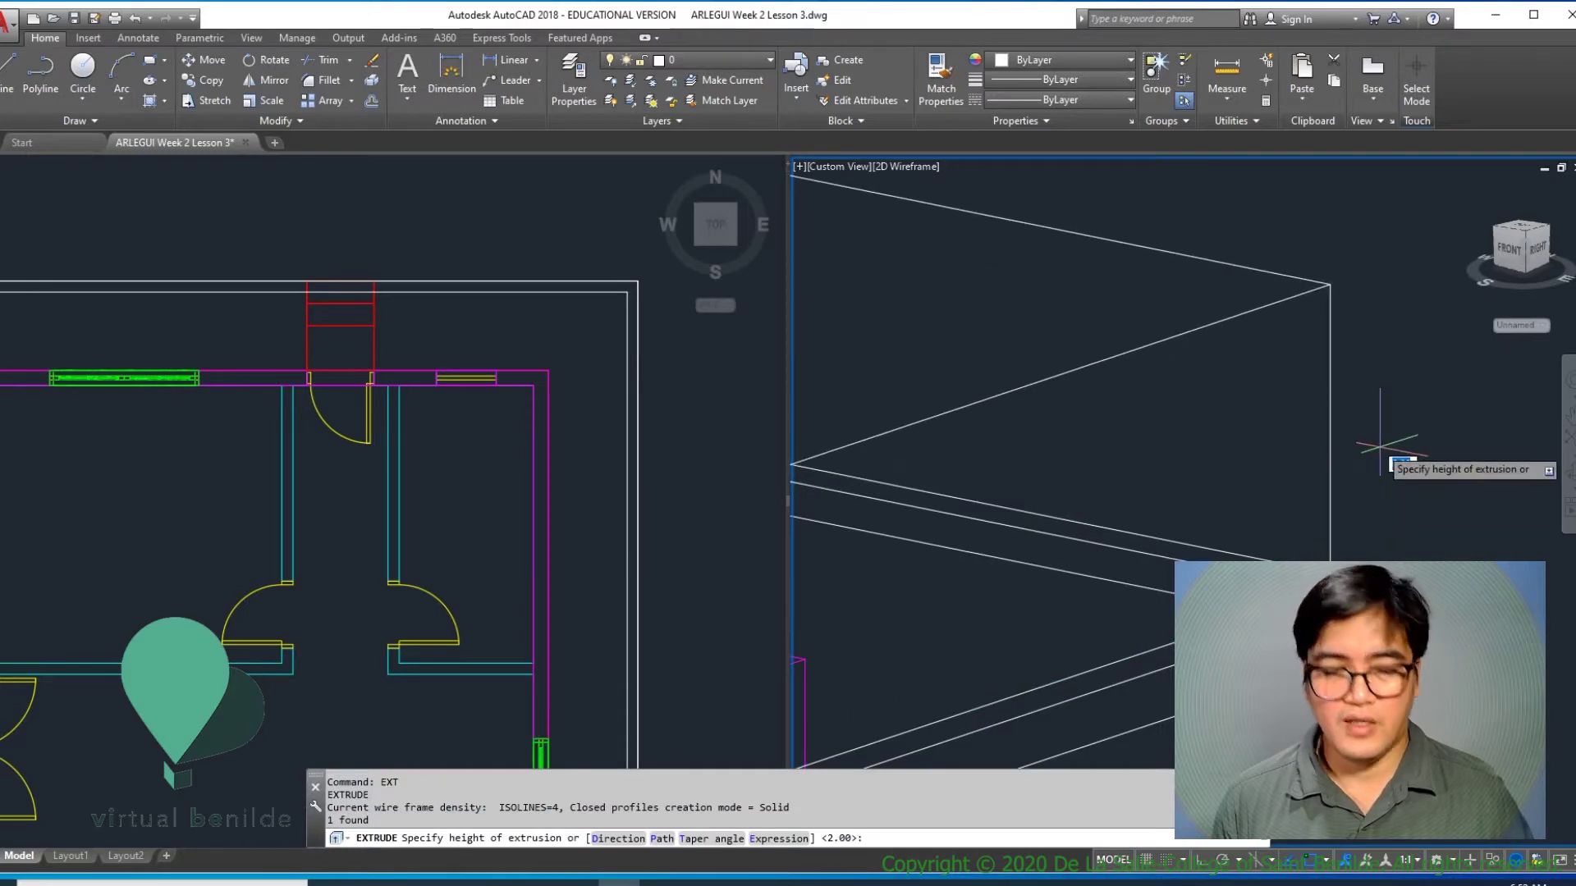
scroll(1379, 468, "down", 3)
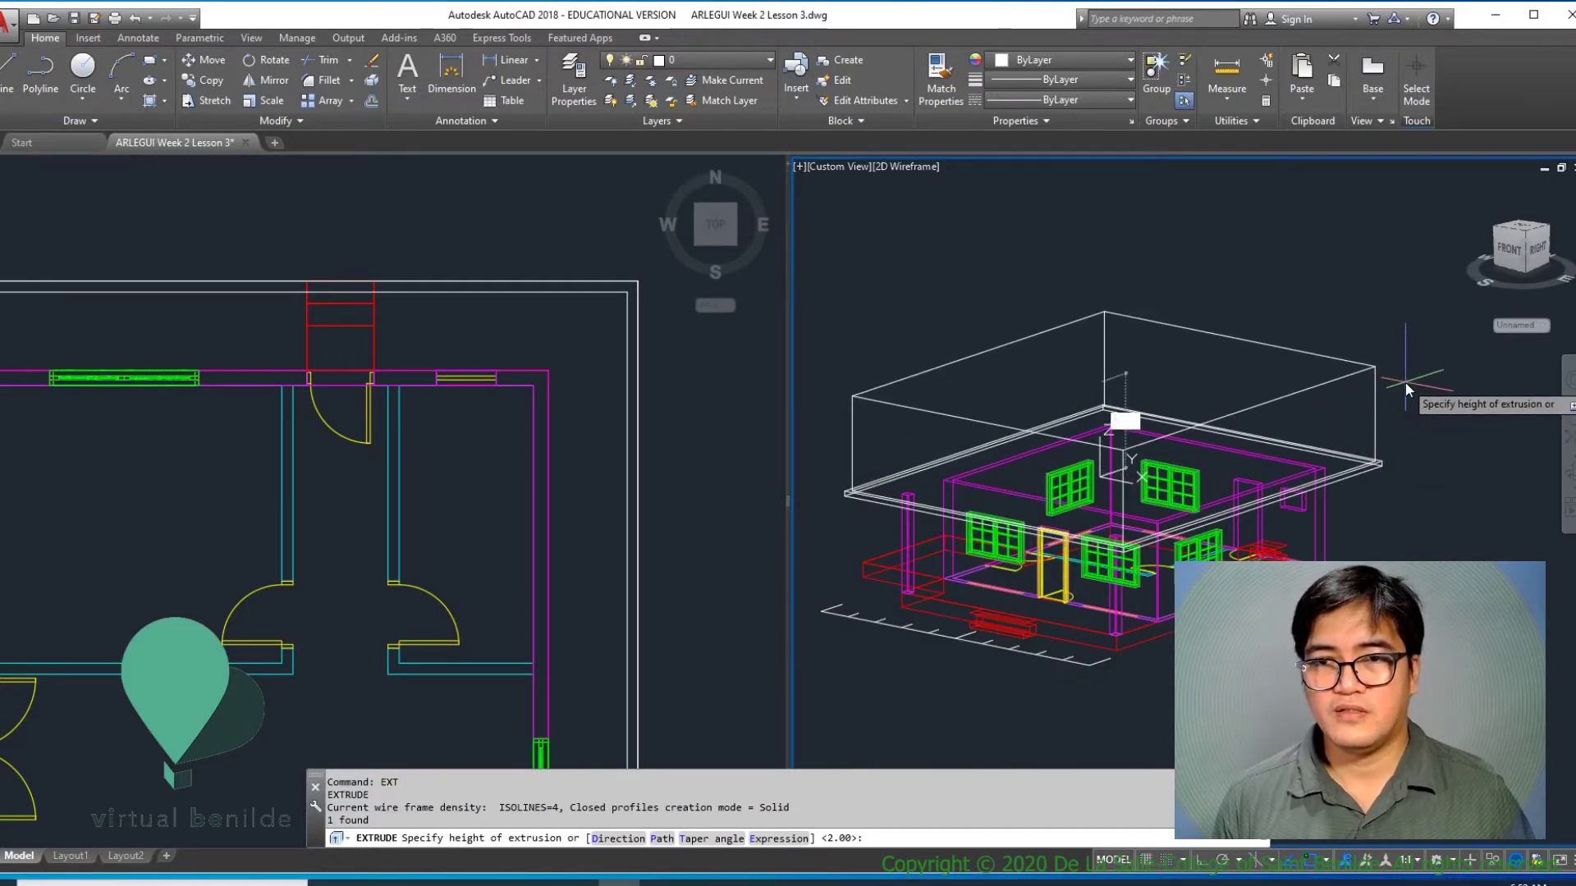
key("Return")
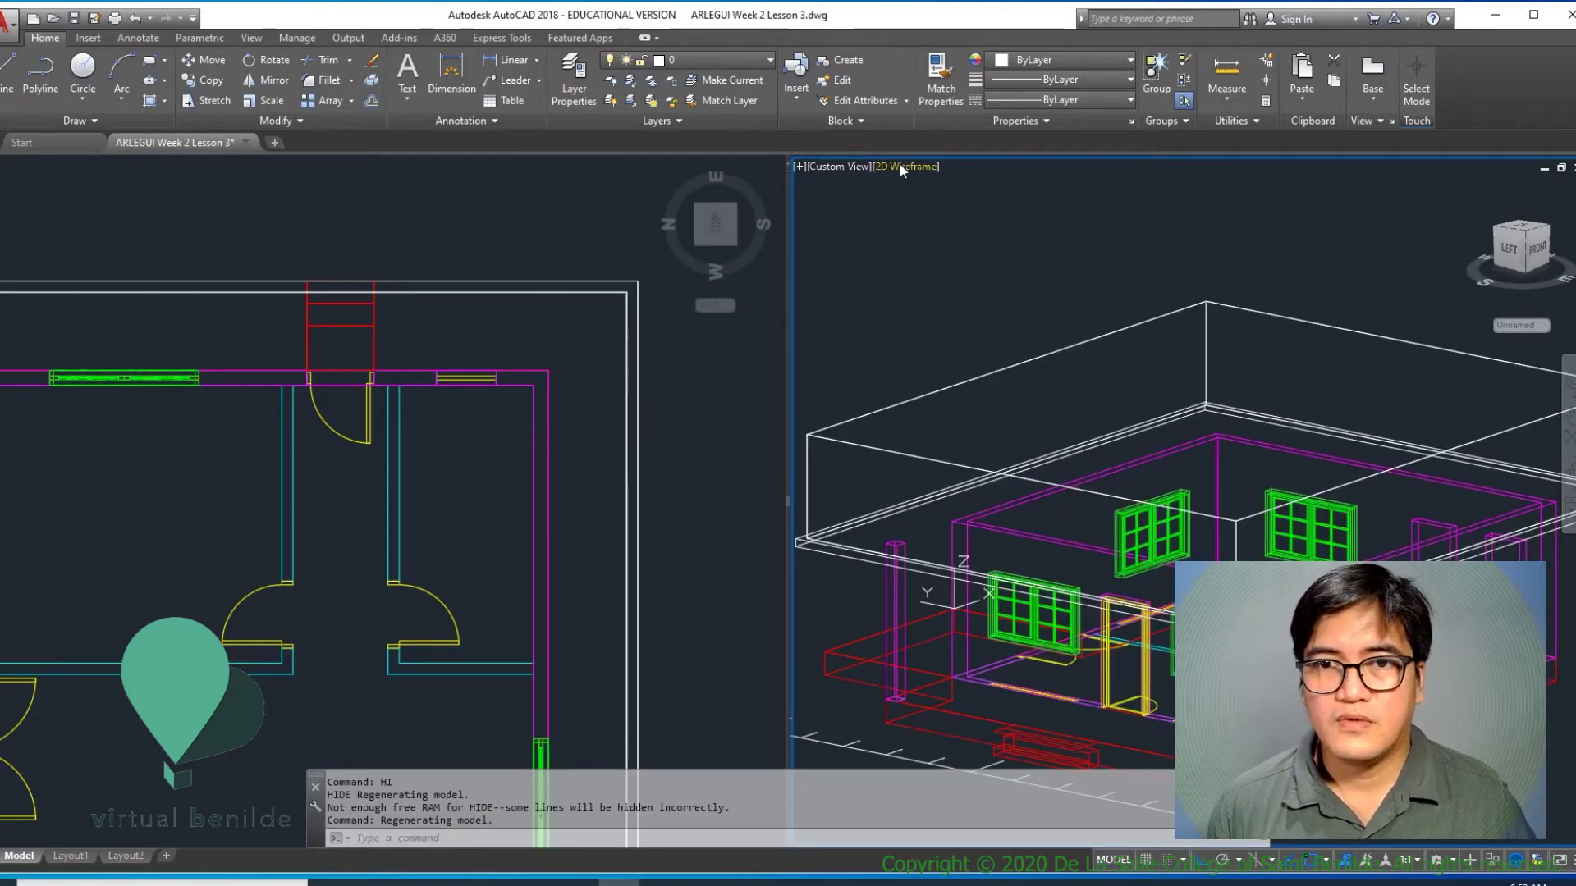
Step: Show the 3D view in Conceptual style and inspect the roof block from the front of the house
left_click(899, 166)
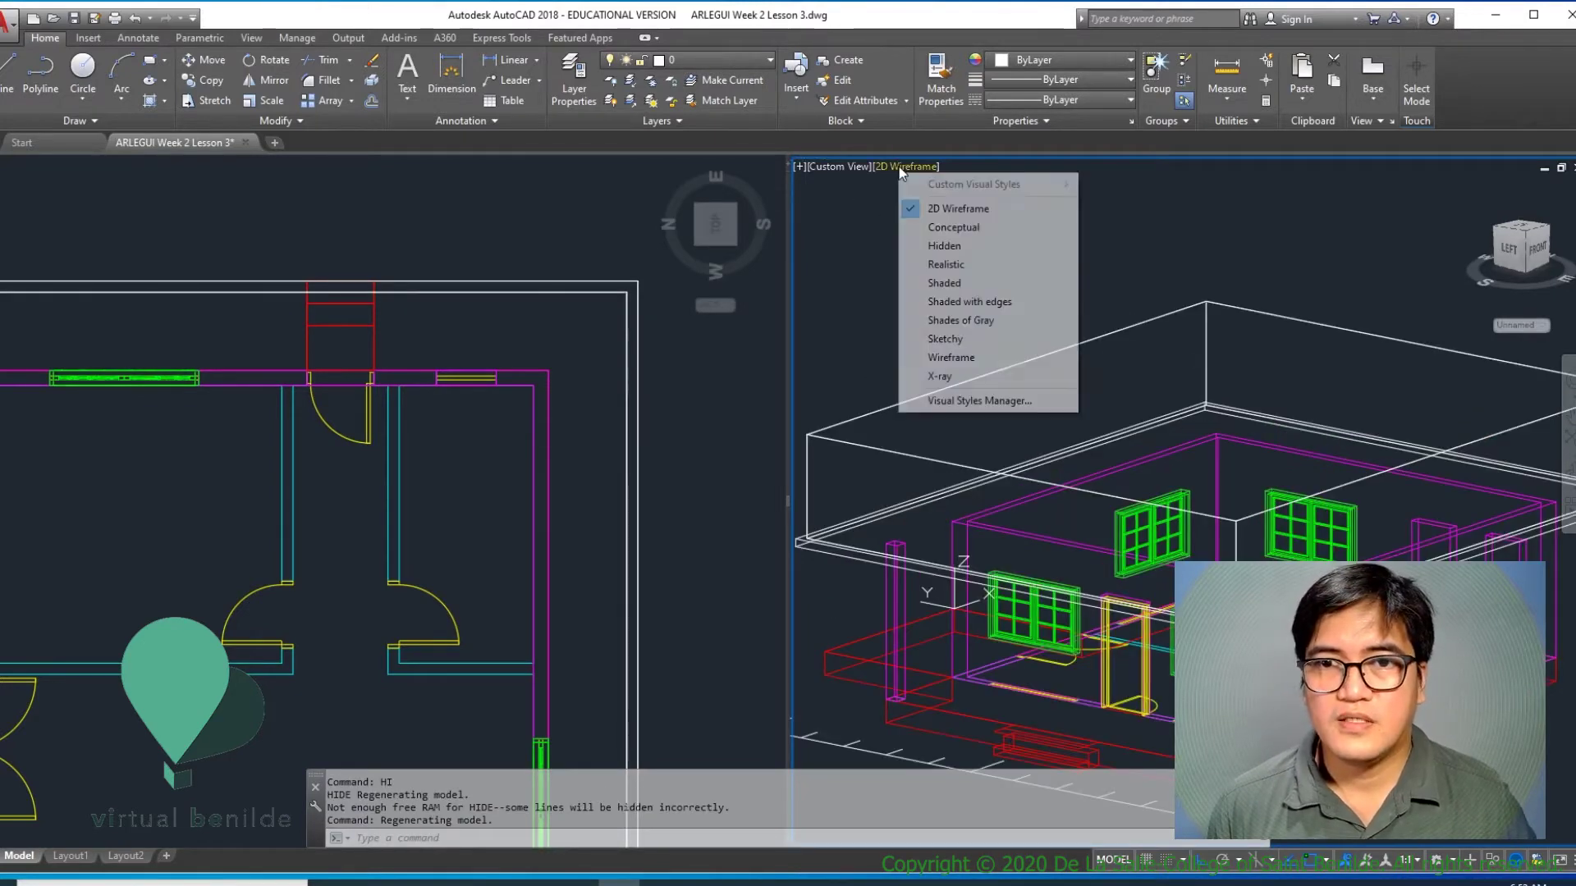
left_click(957, 227)
scroll(1229, 358, "down", 3)
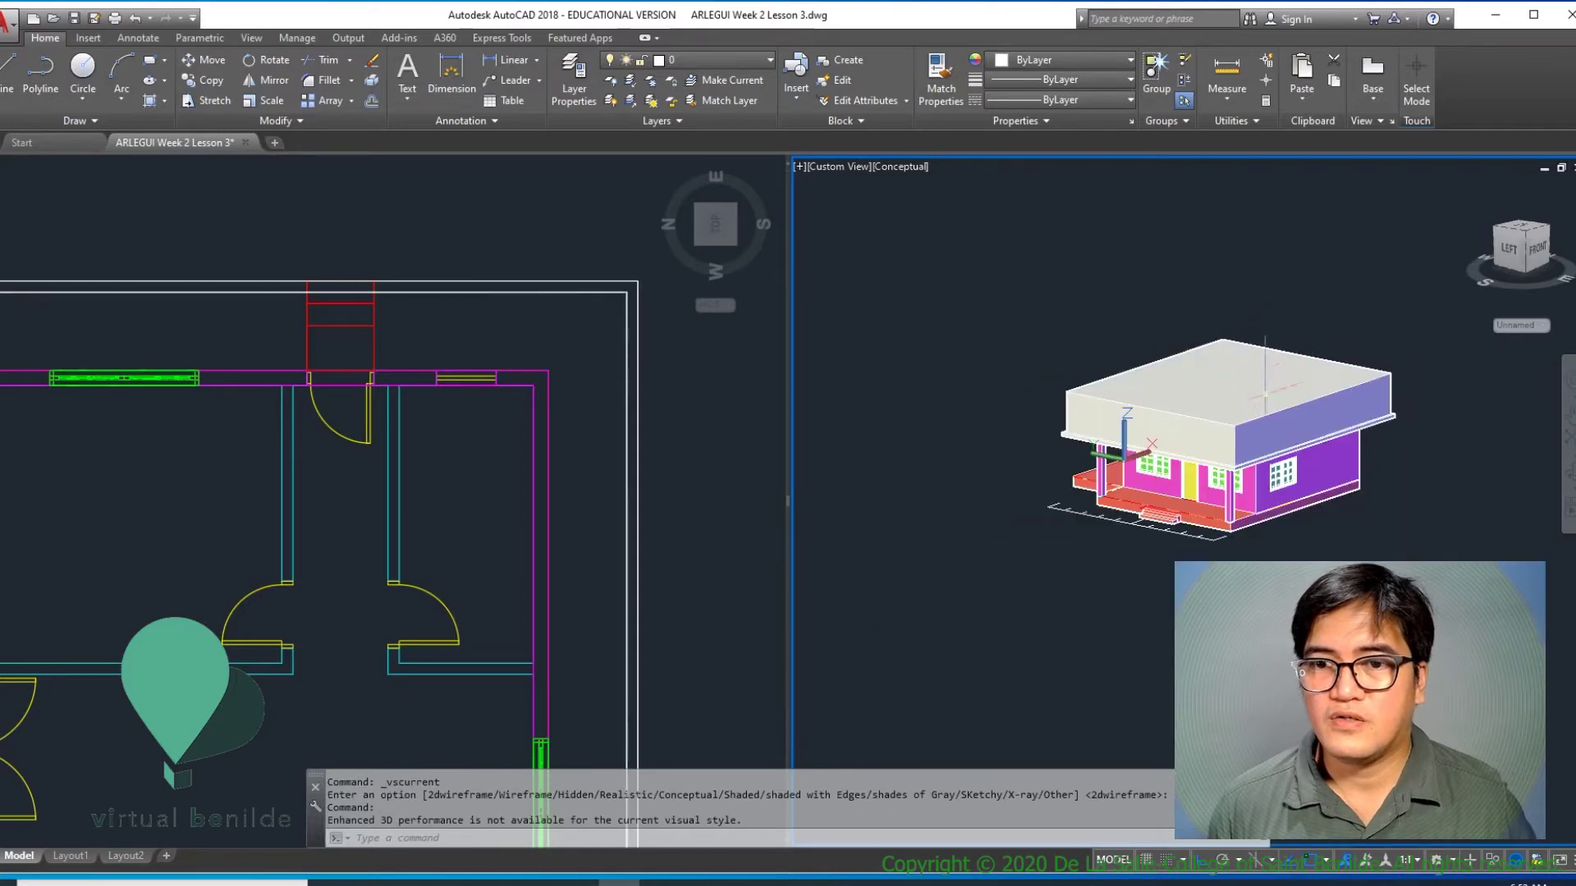
middle_click_drag(1215, 422, 1446, 416, "shift")
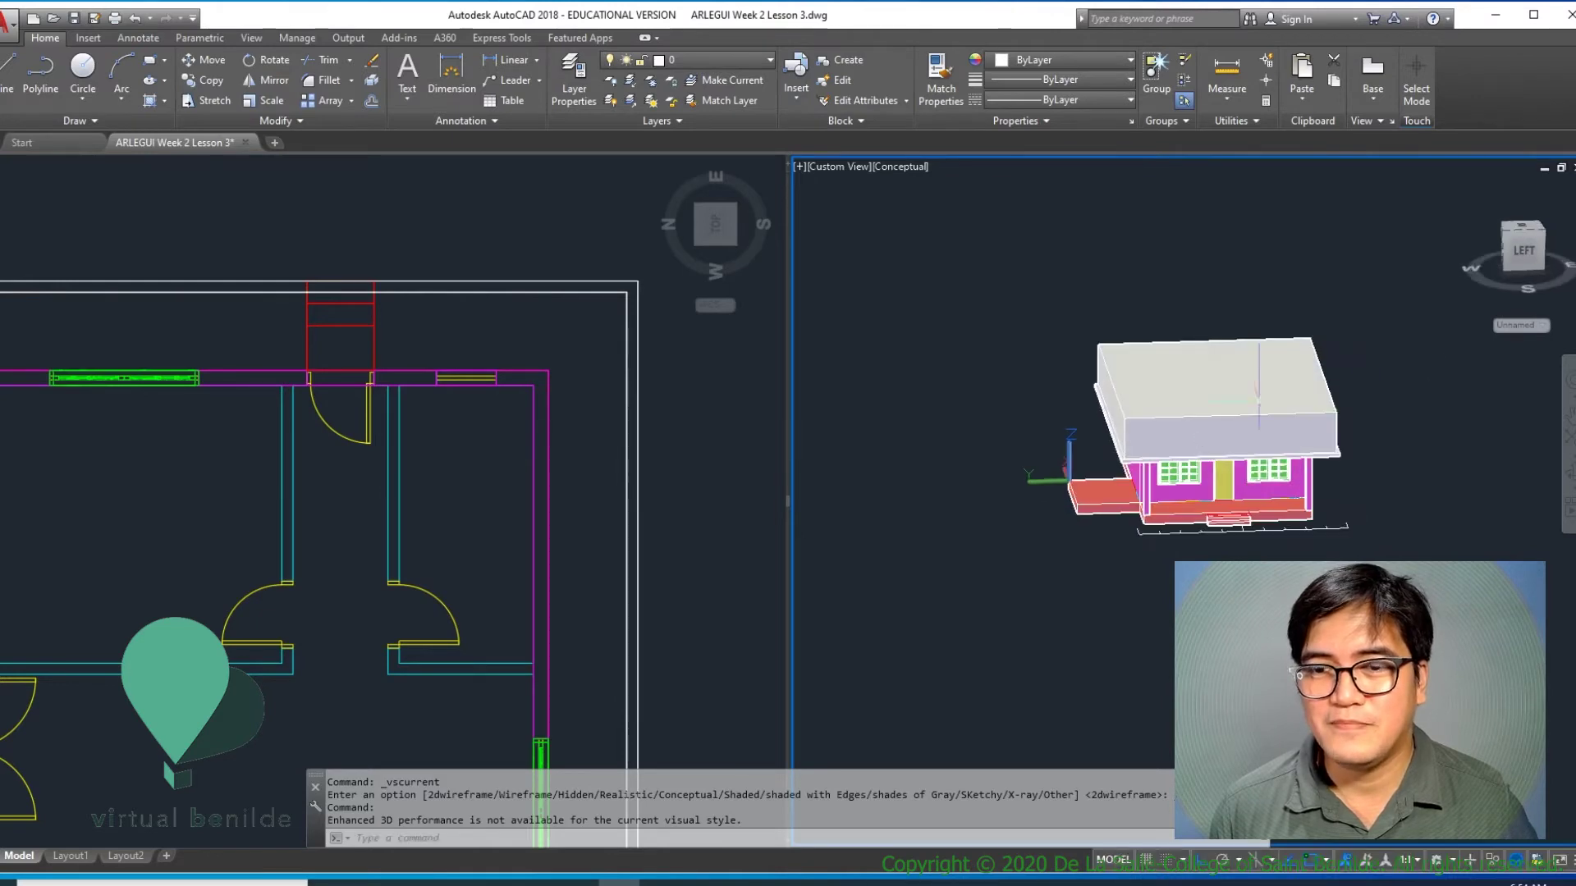
Step: Examine the extruded roof block in the wireframe 3D view and the floor plan, highlighting its outline
scroll(1180, 403, "up", 3)
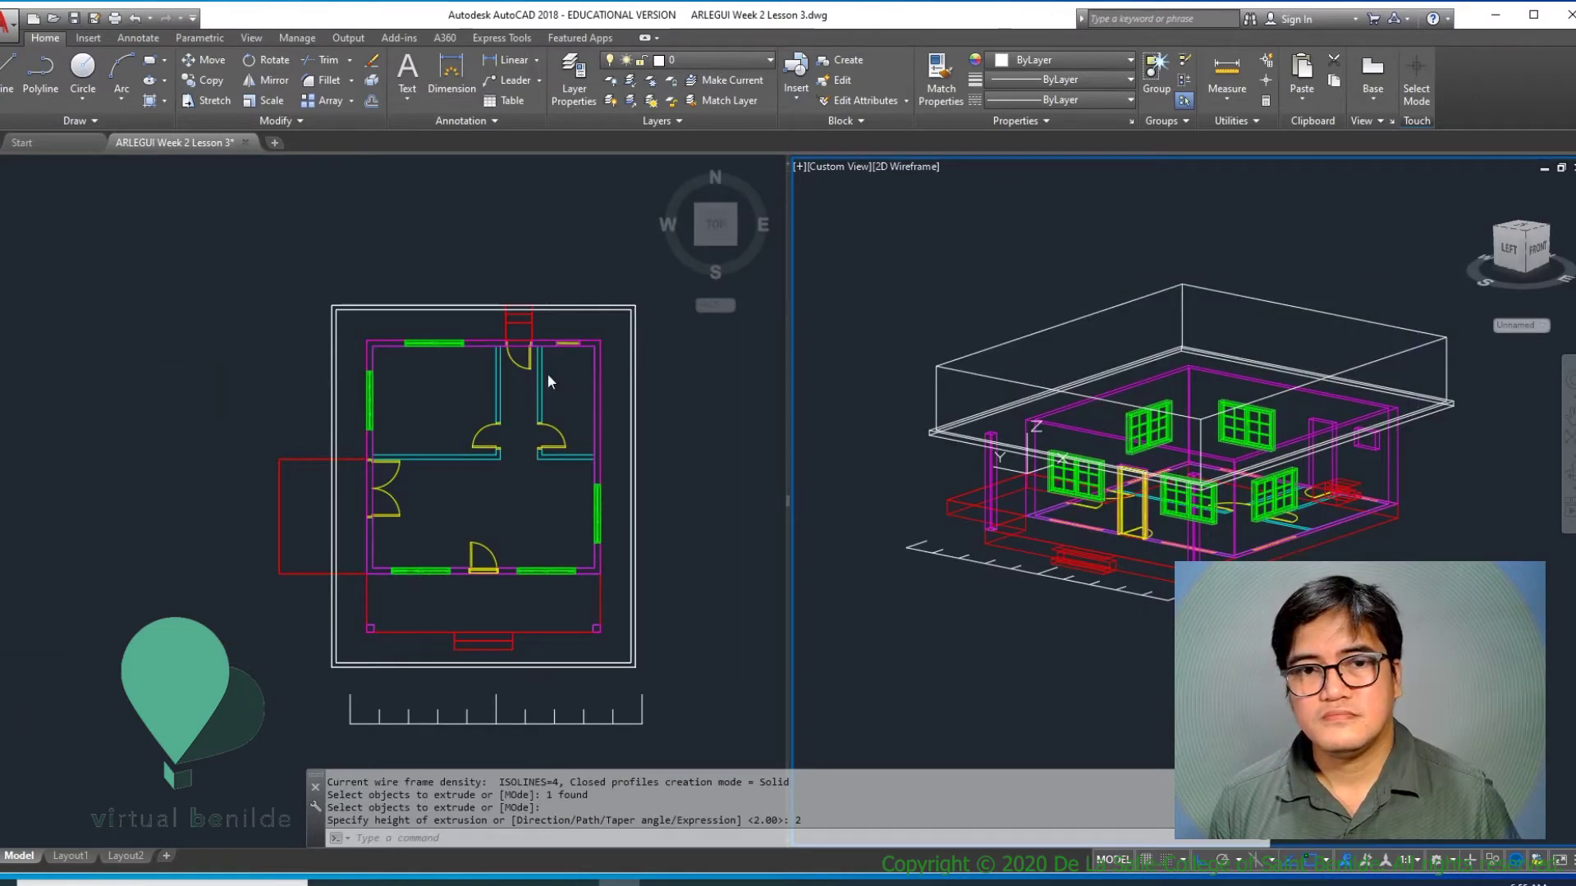
left_click(558, 349)
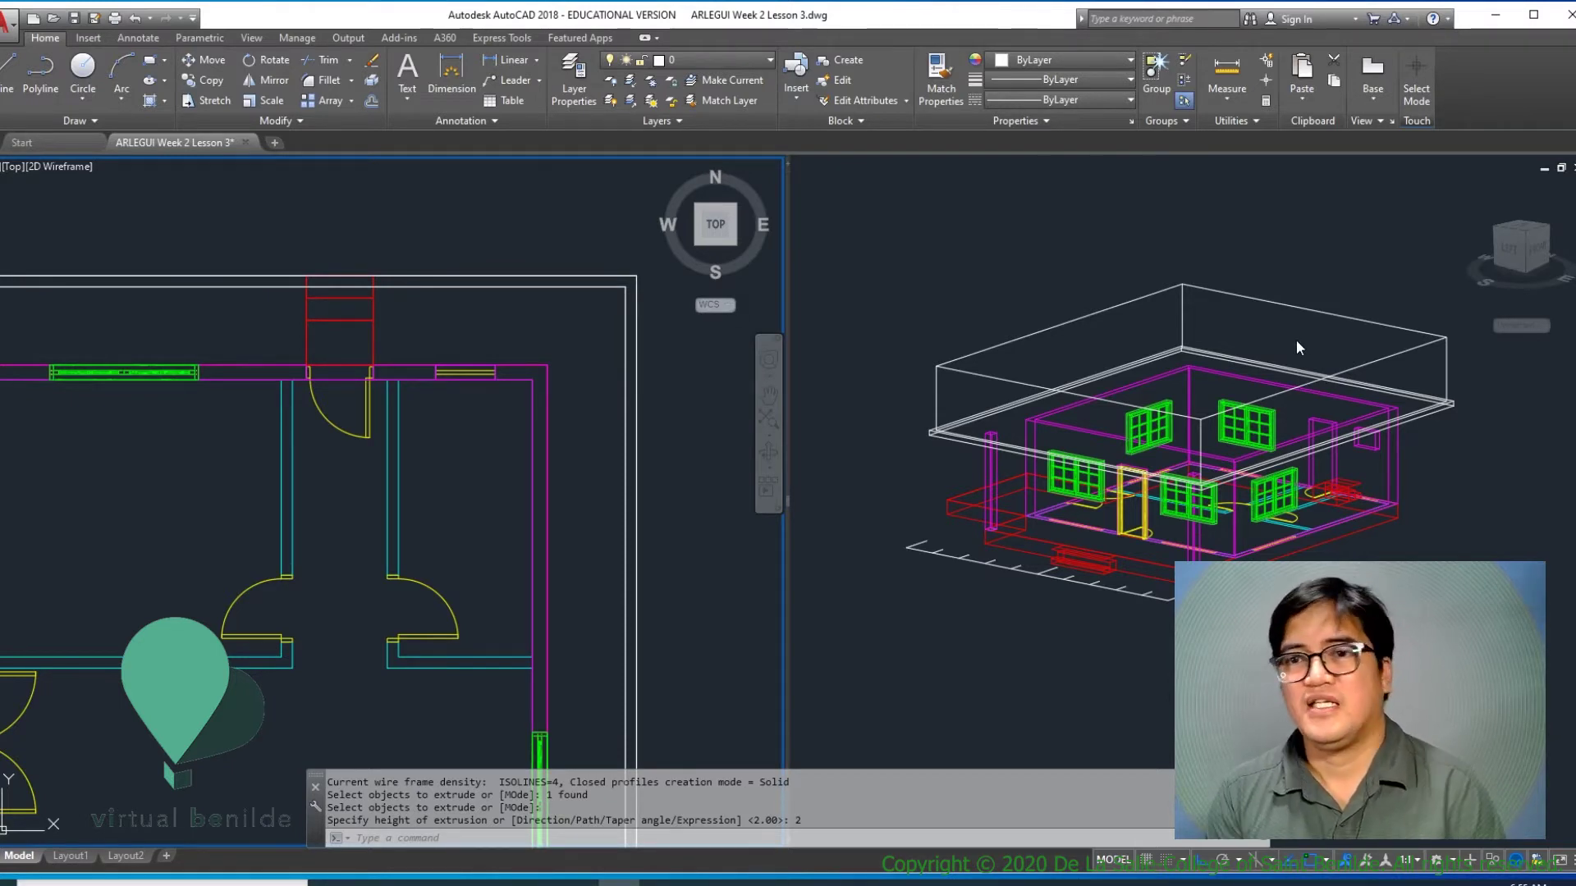
left_click(1299, 306)
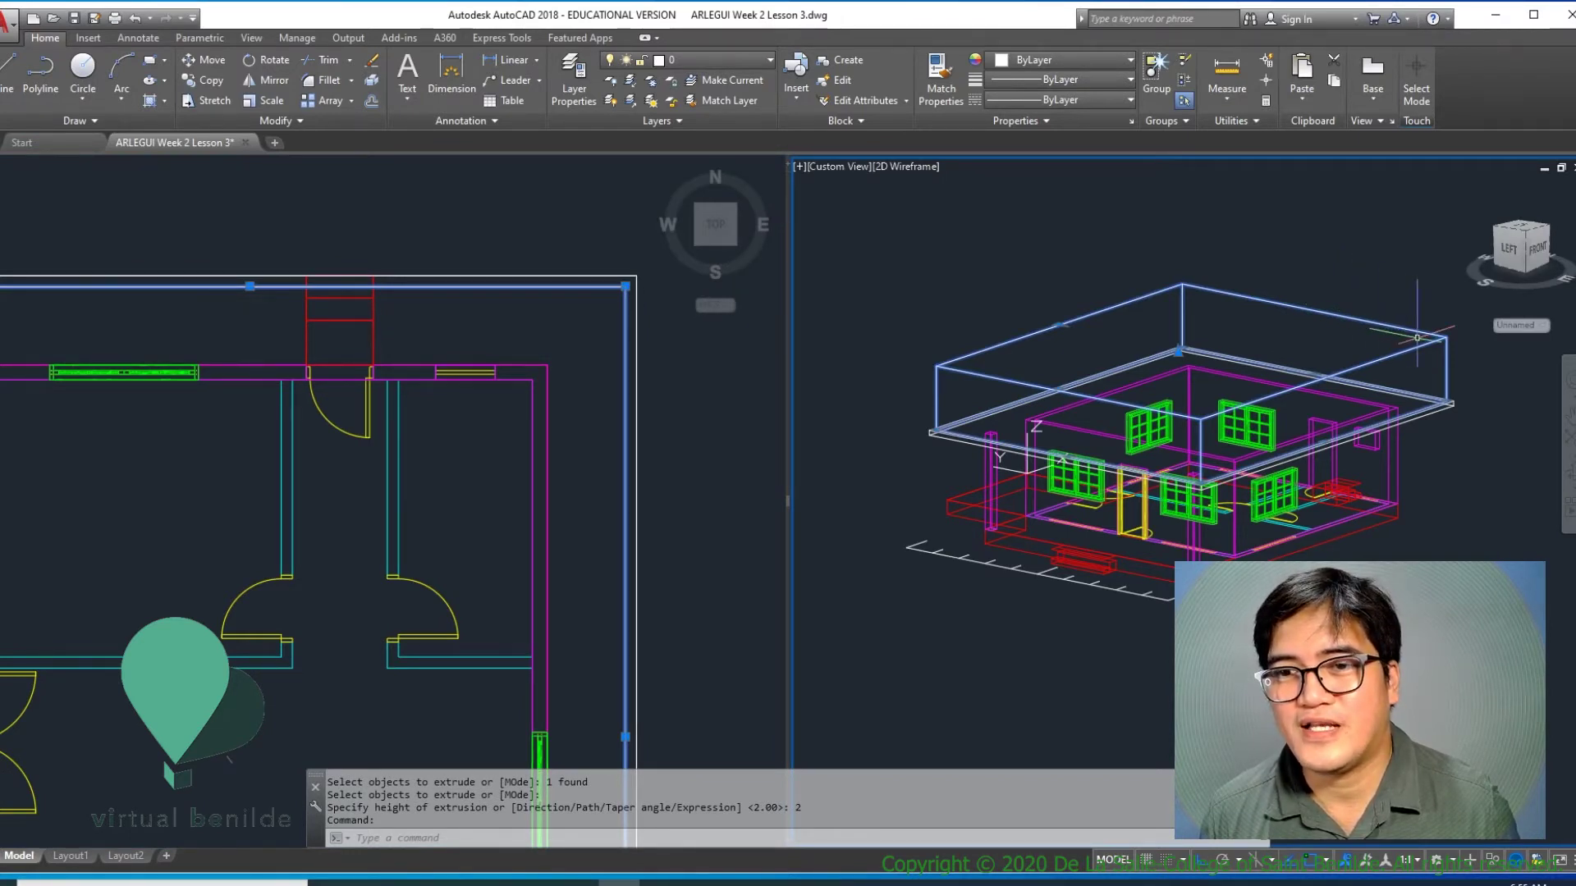
scroll(1120, 320, "down", 5)
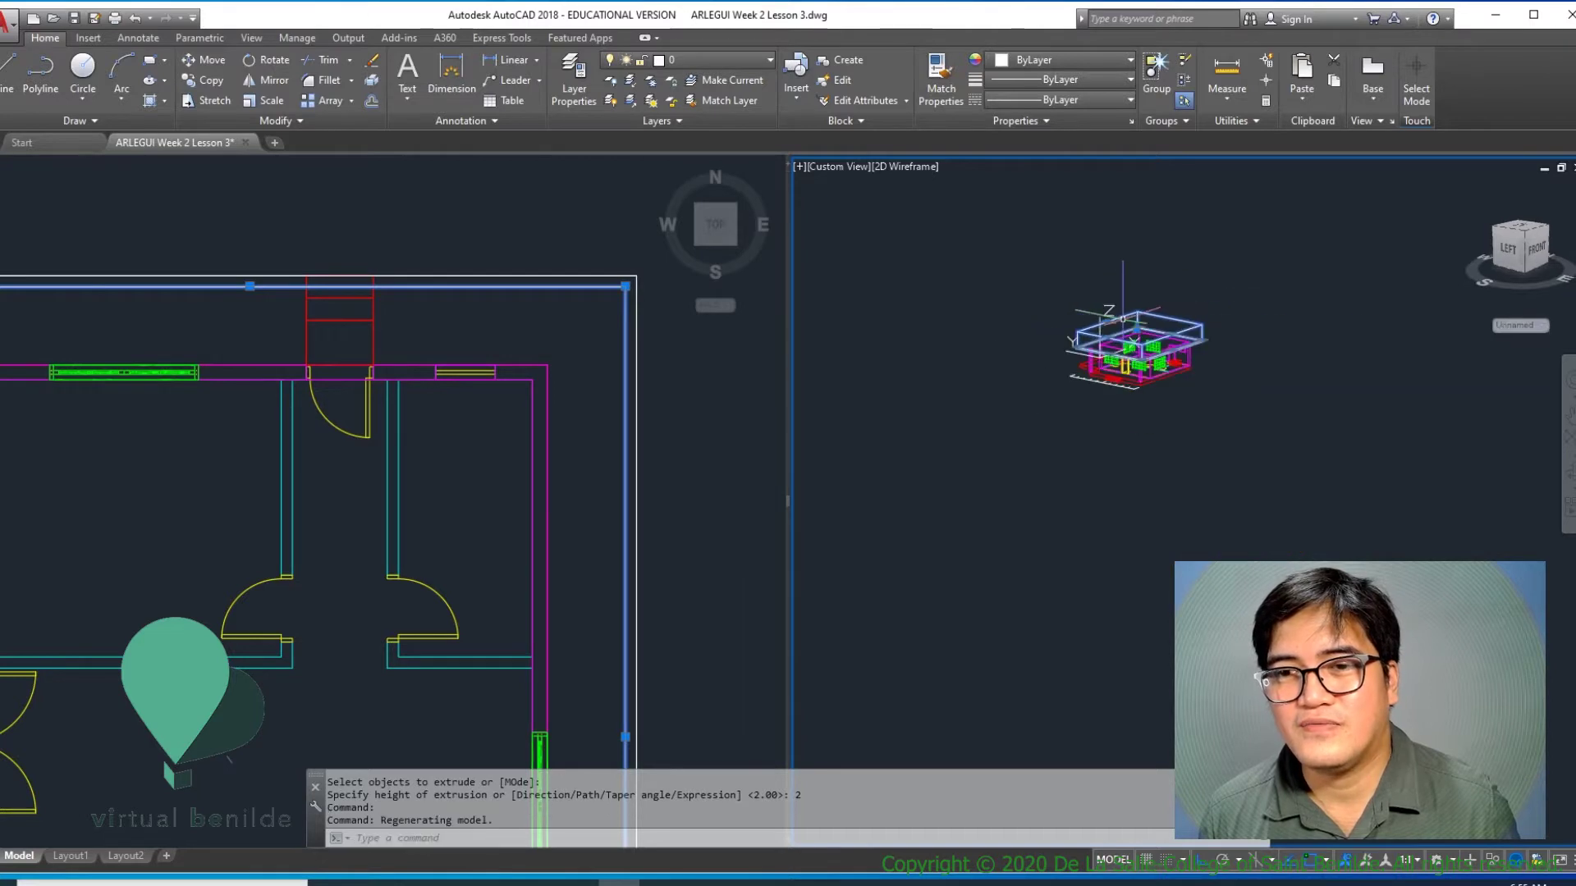
left_click(470, 360)
scroll(405, 439, "down", 6)
scroll(369, 461, "up", 3)
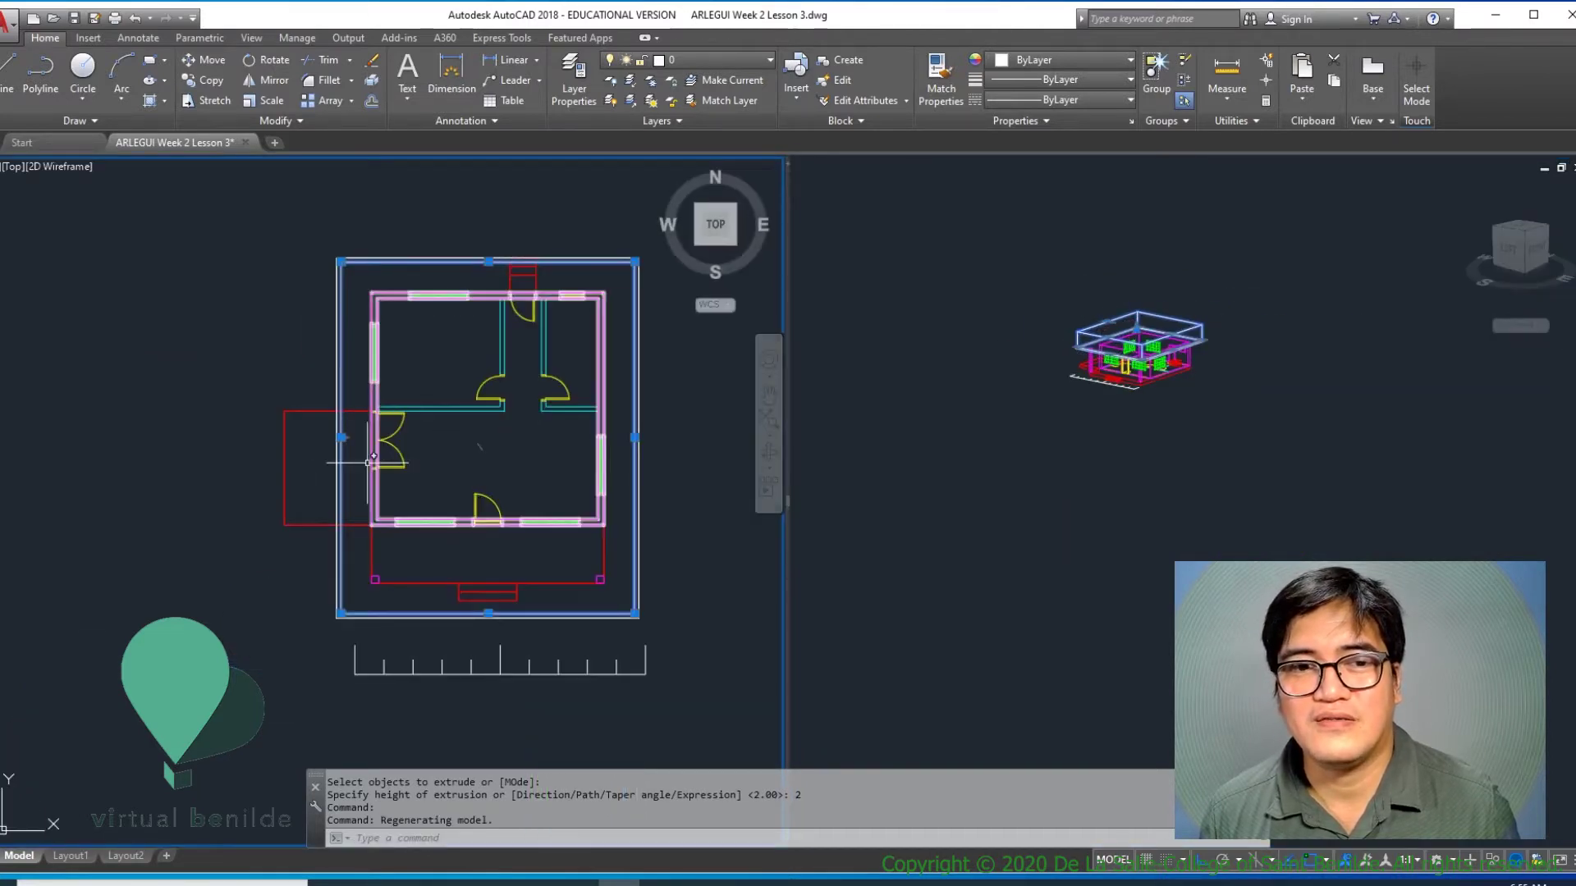
scroll(368, 462, "up", 3)
scroll(361, 435, "down", 3)
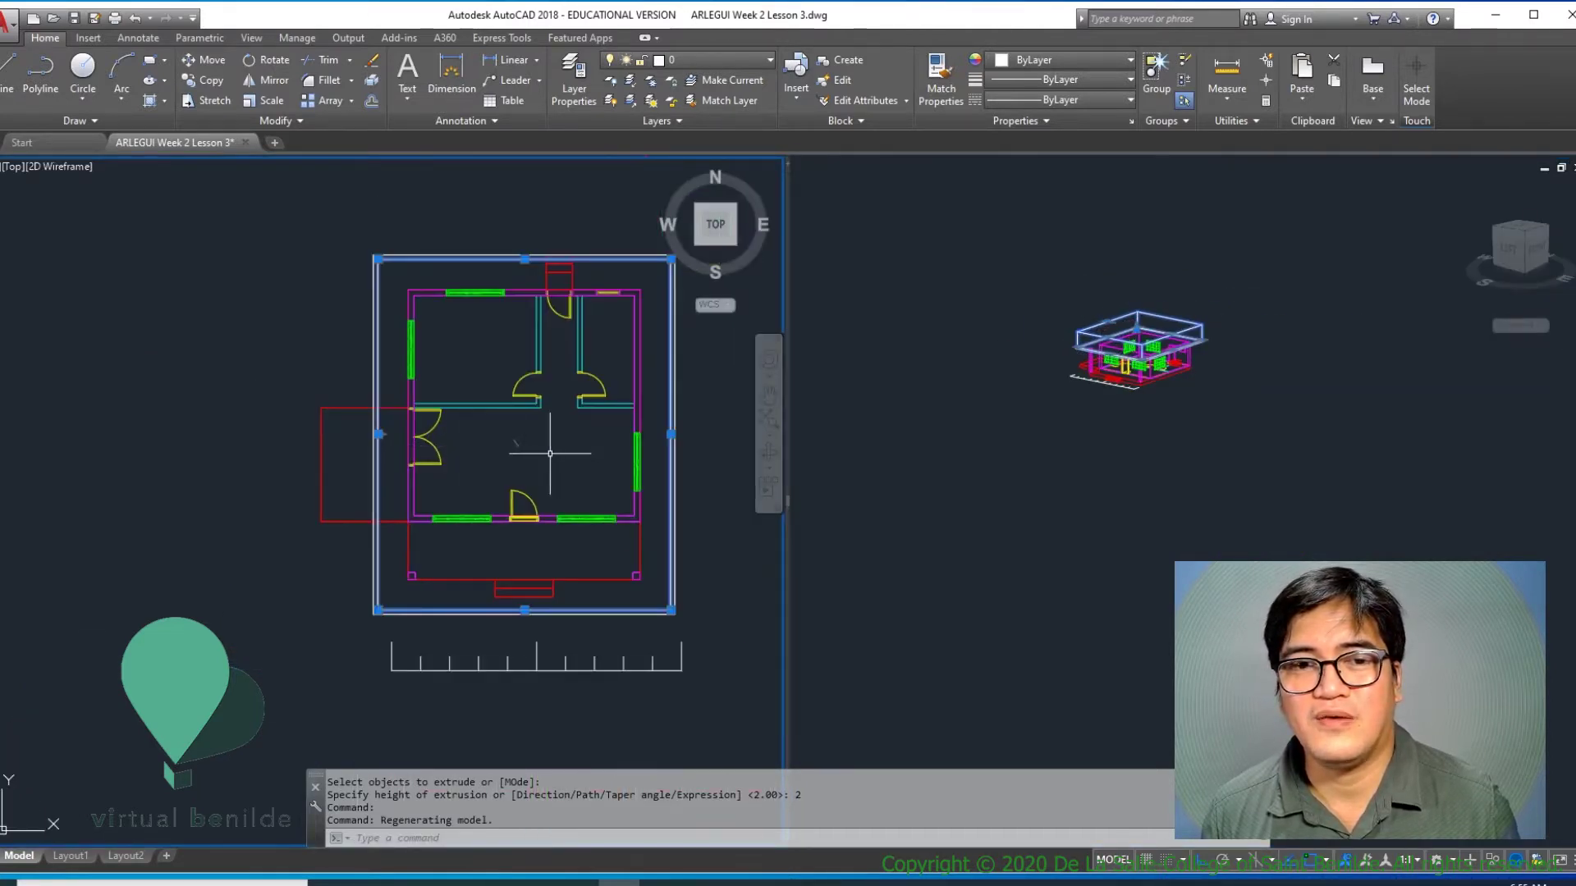
scroll(517, 443, "up", 2)
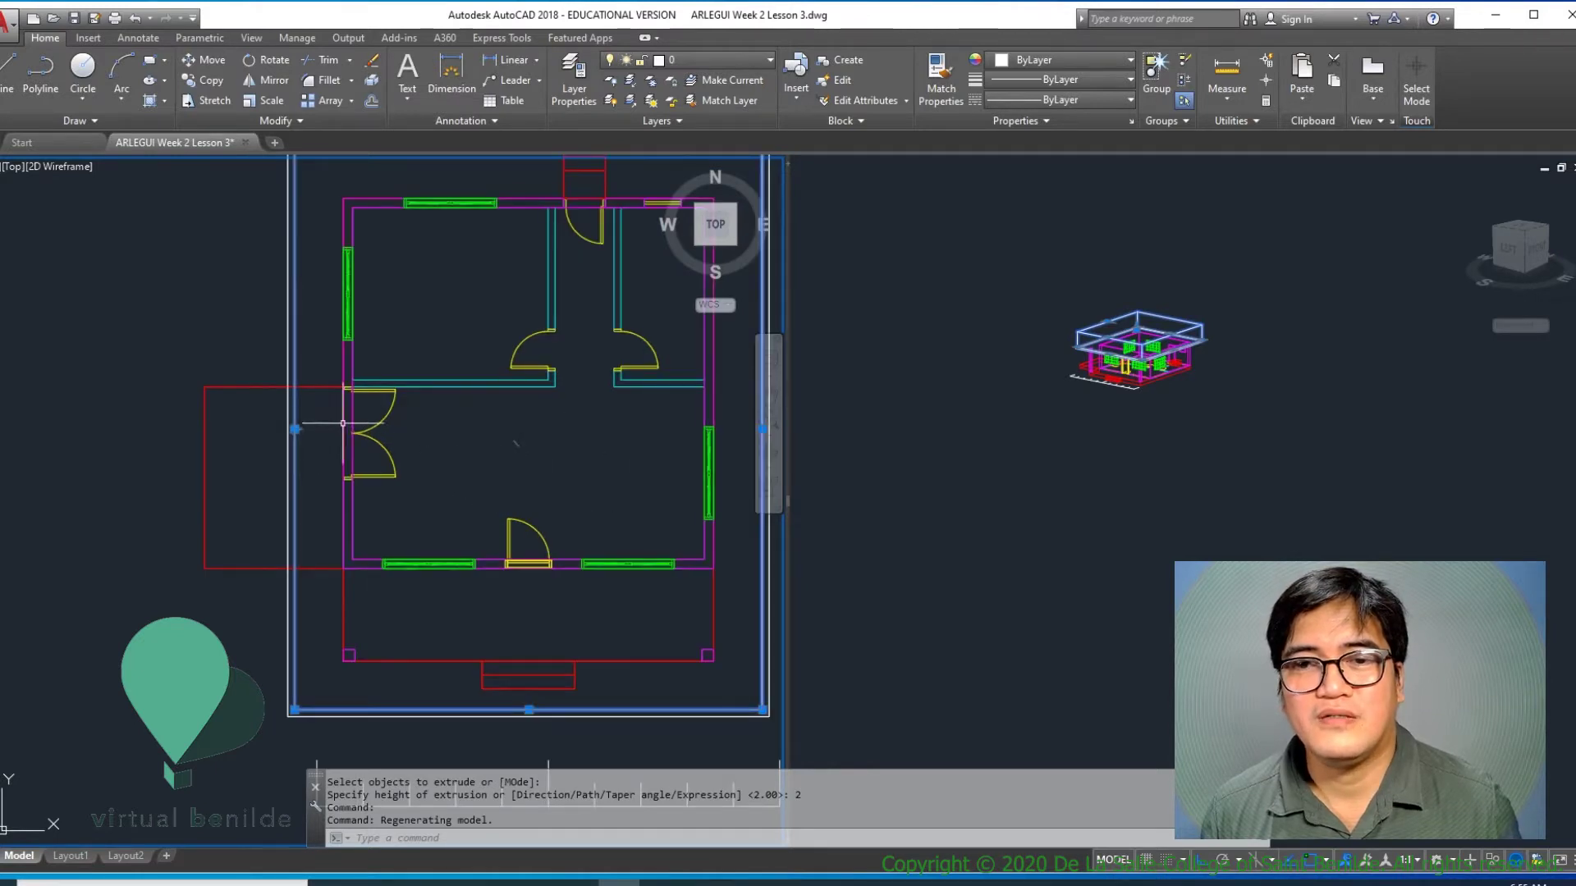
key("Escape")
scroll(1086, 341, "up", 4)
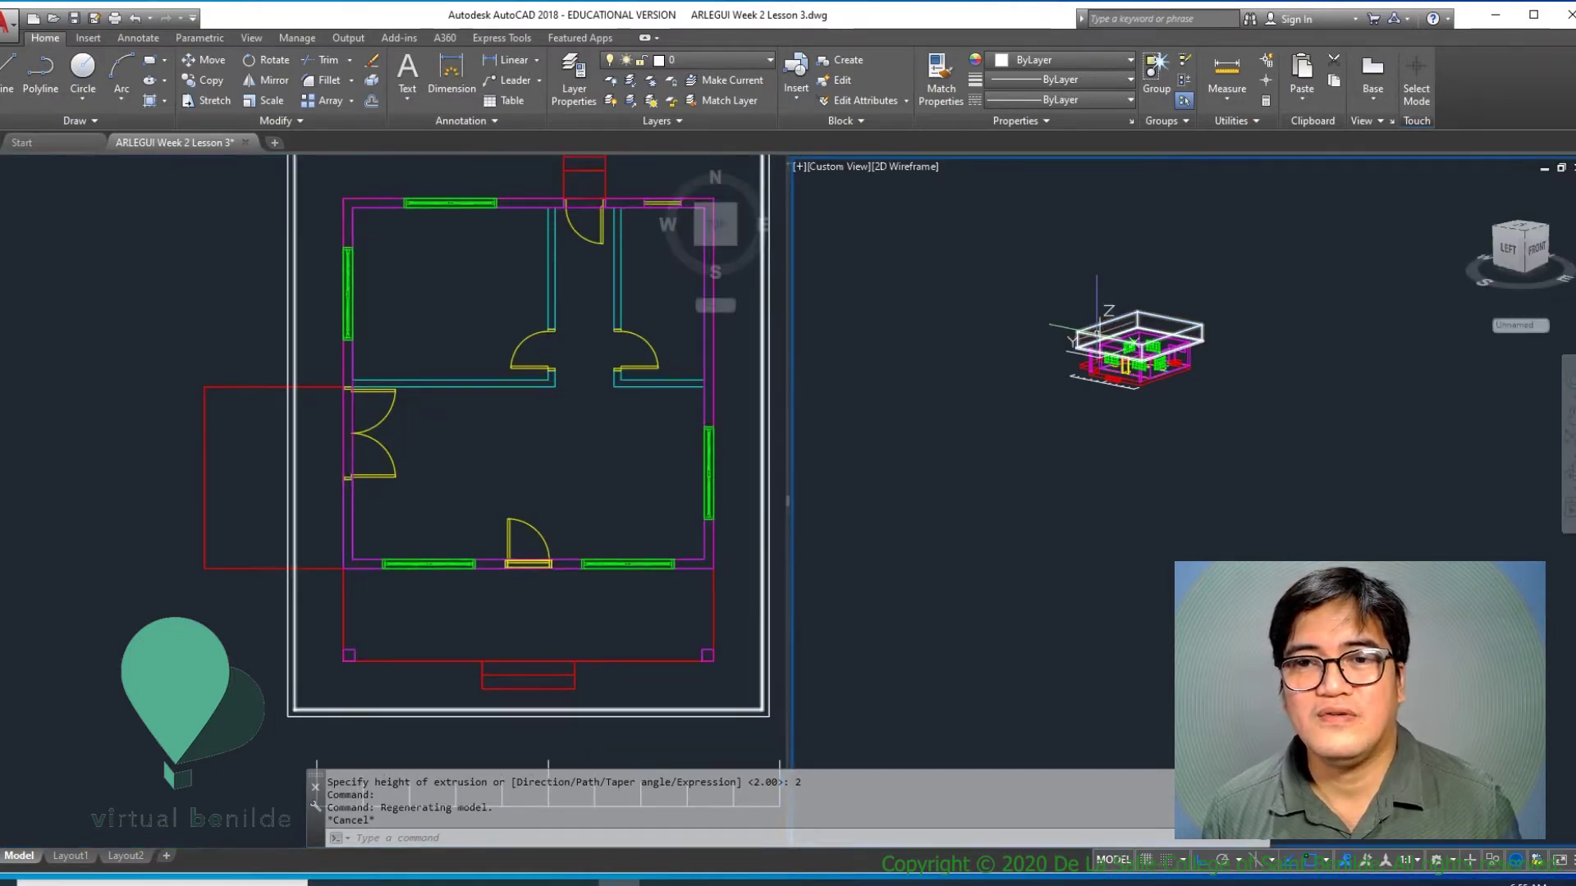
scroll(332, 426, "down", 3)
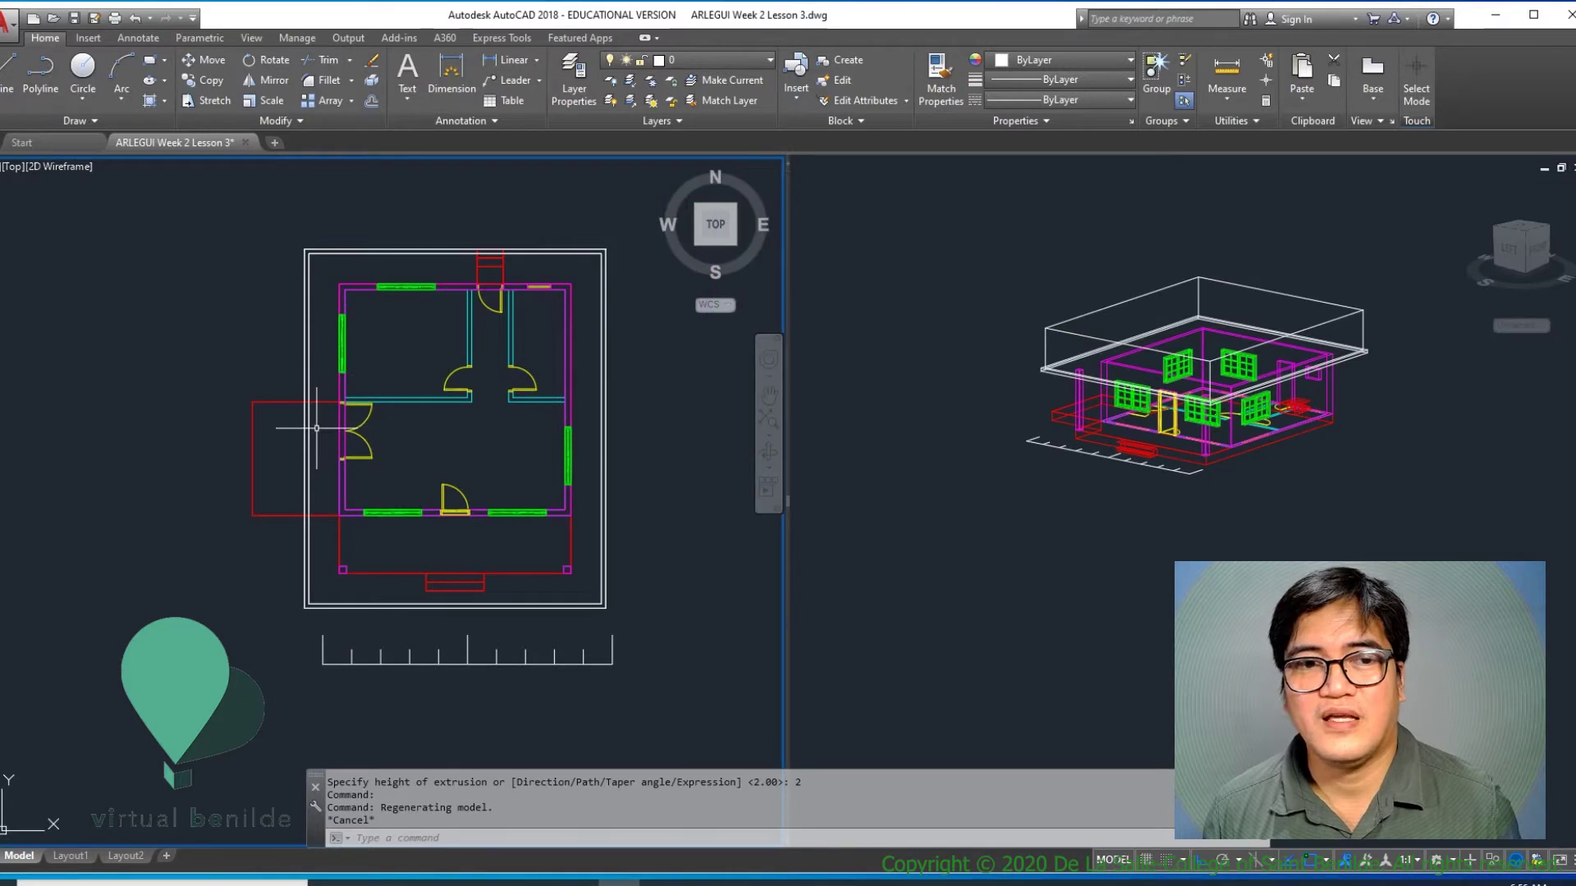
left_click(309, 424)
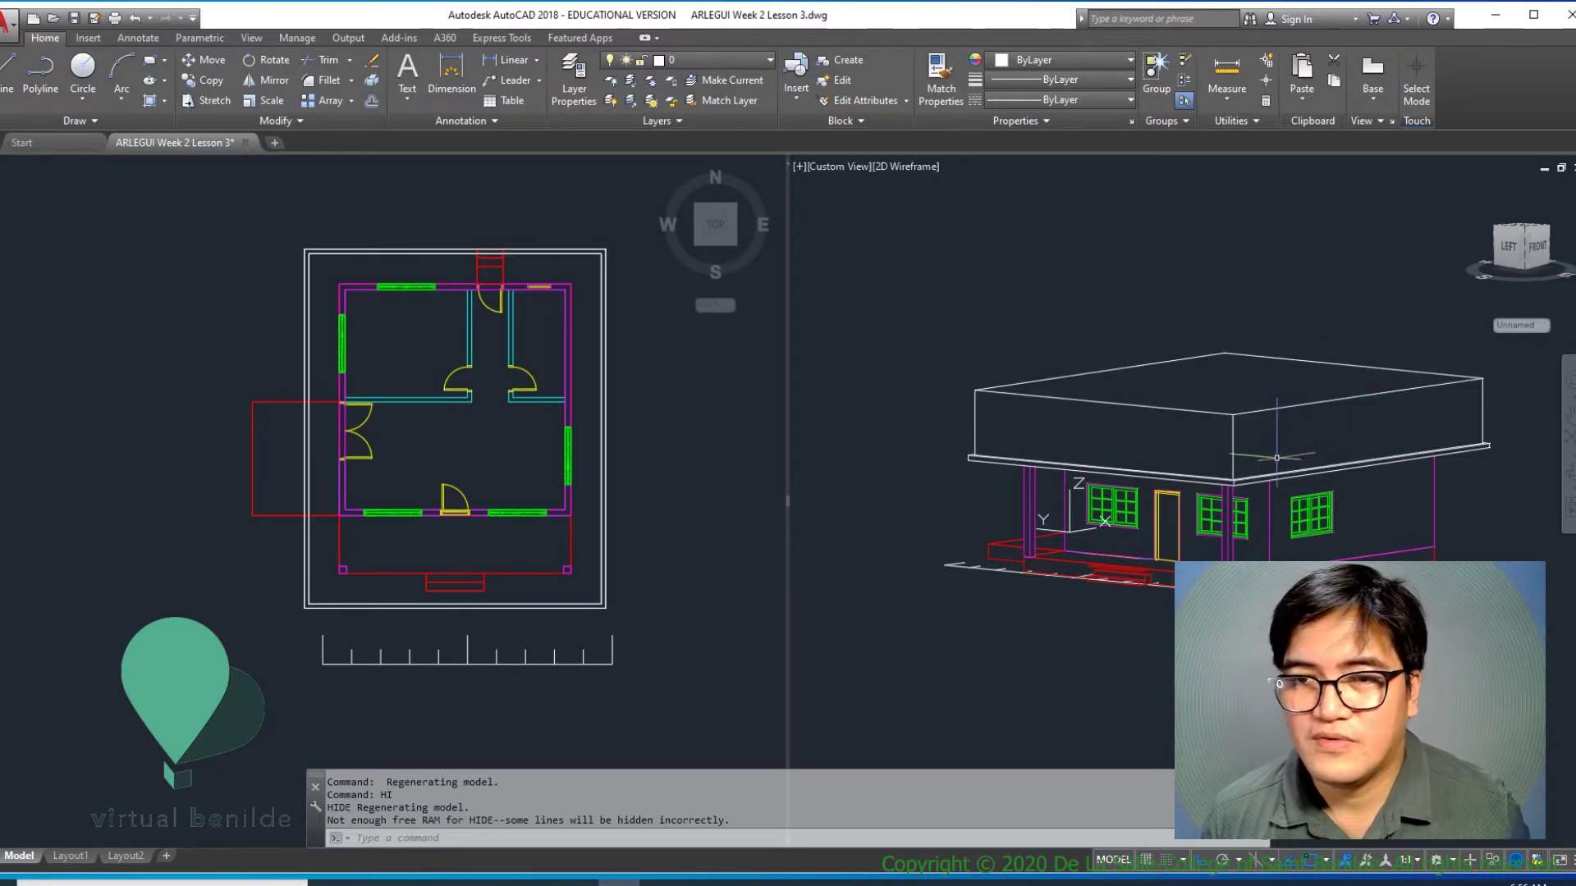
Step: Regenerate the model to restore the full wireframe and highlight the roof block to check it against the plan
key("Escape")
type("re")
key("Return")
left_click(1114, 387)
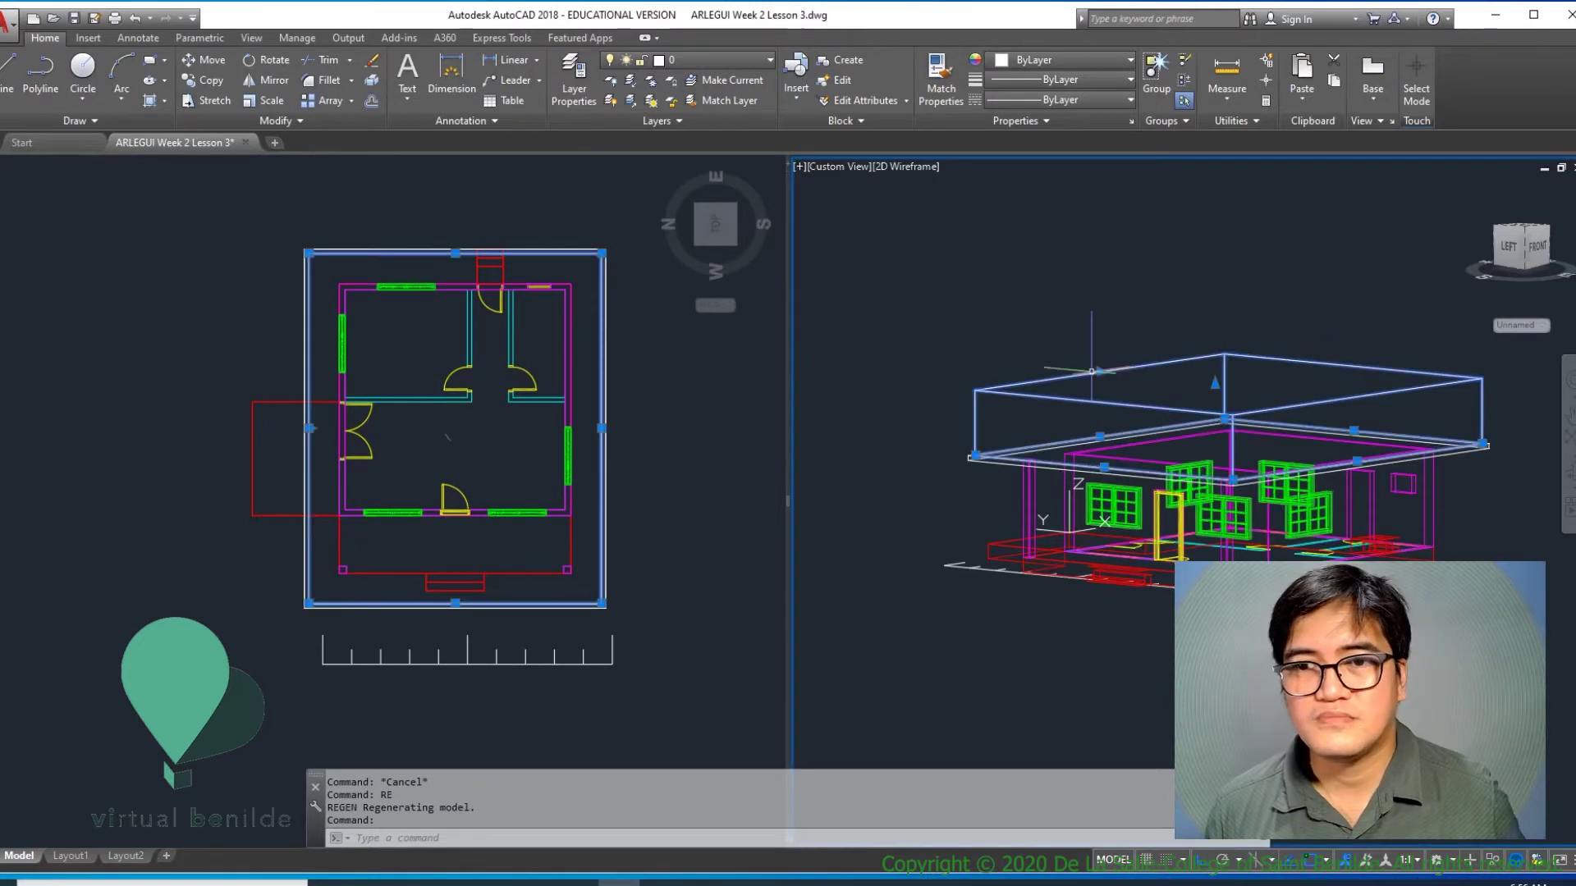
left_click(409, 447)
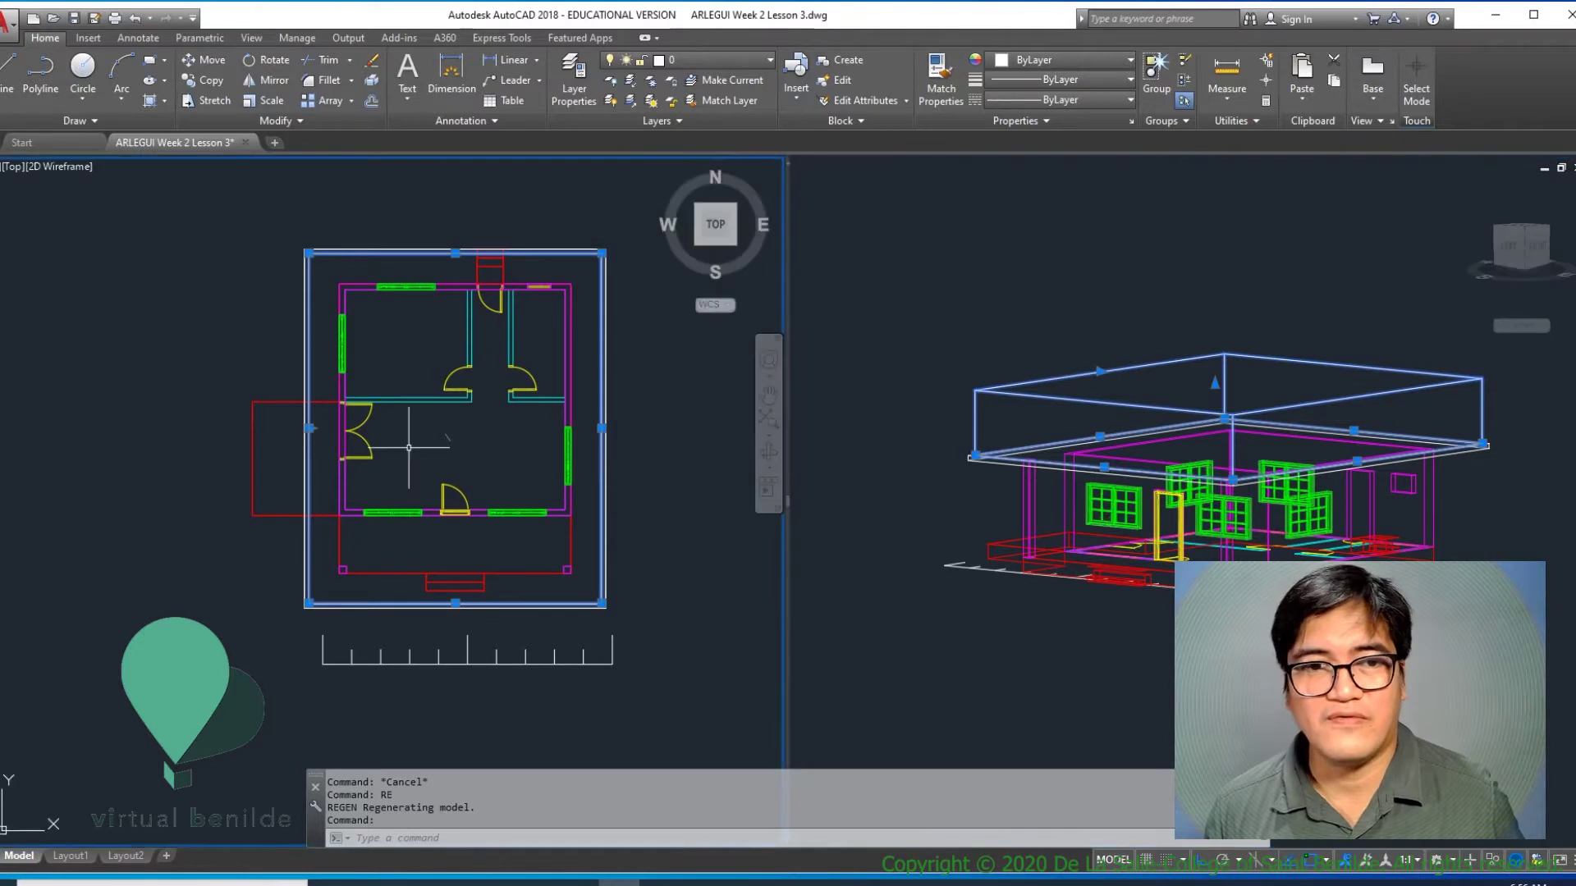
scroll(320, 444, "up", 4)
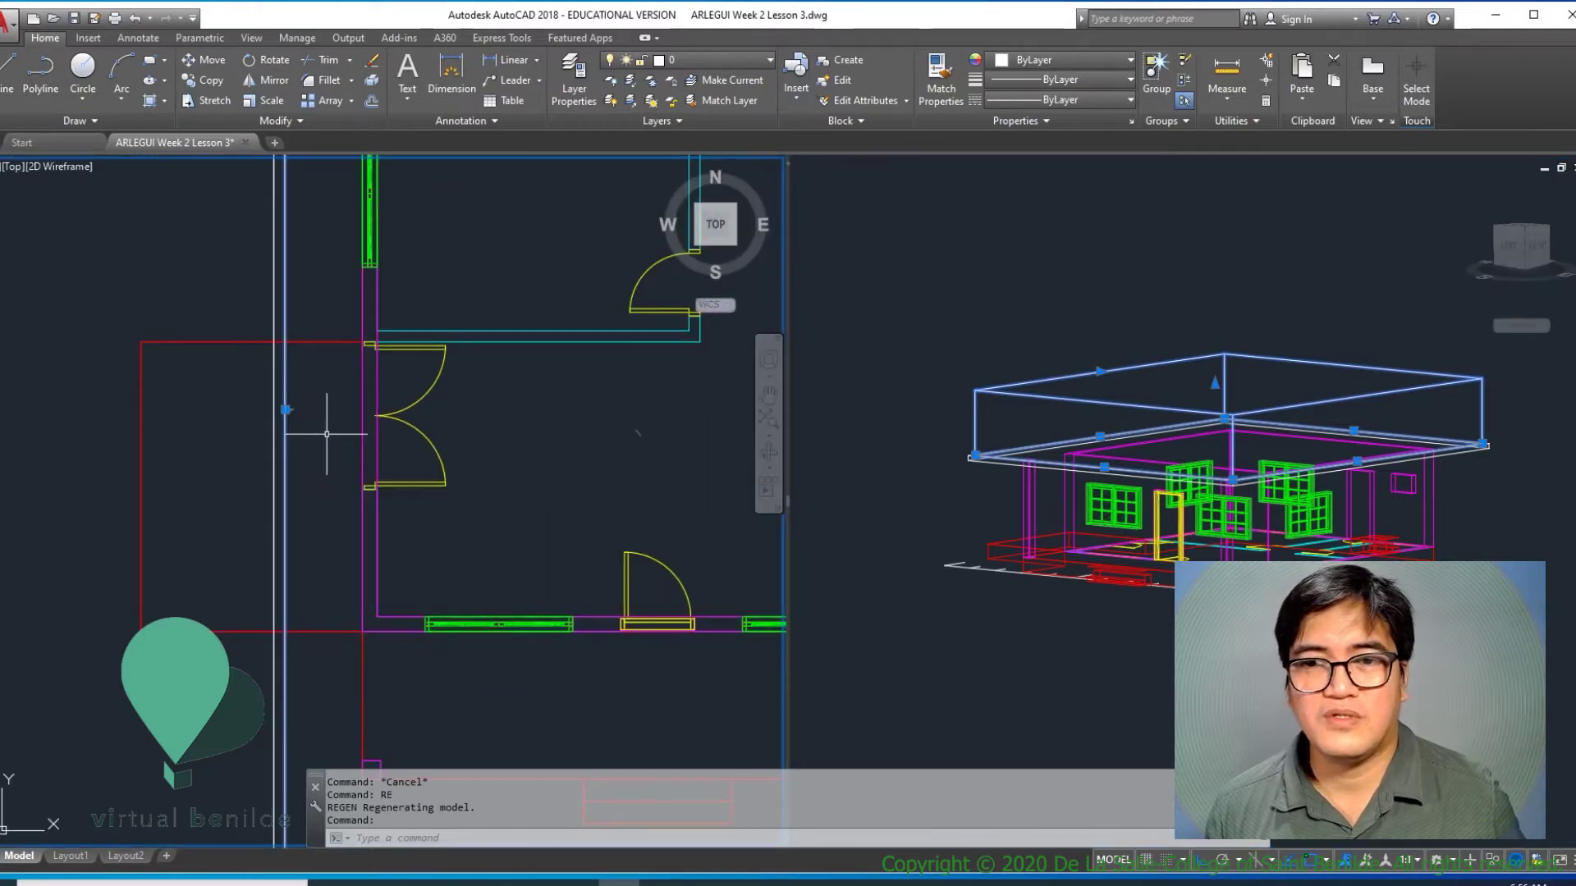
key("Escape")
key("Escape")
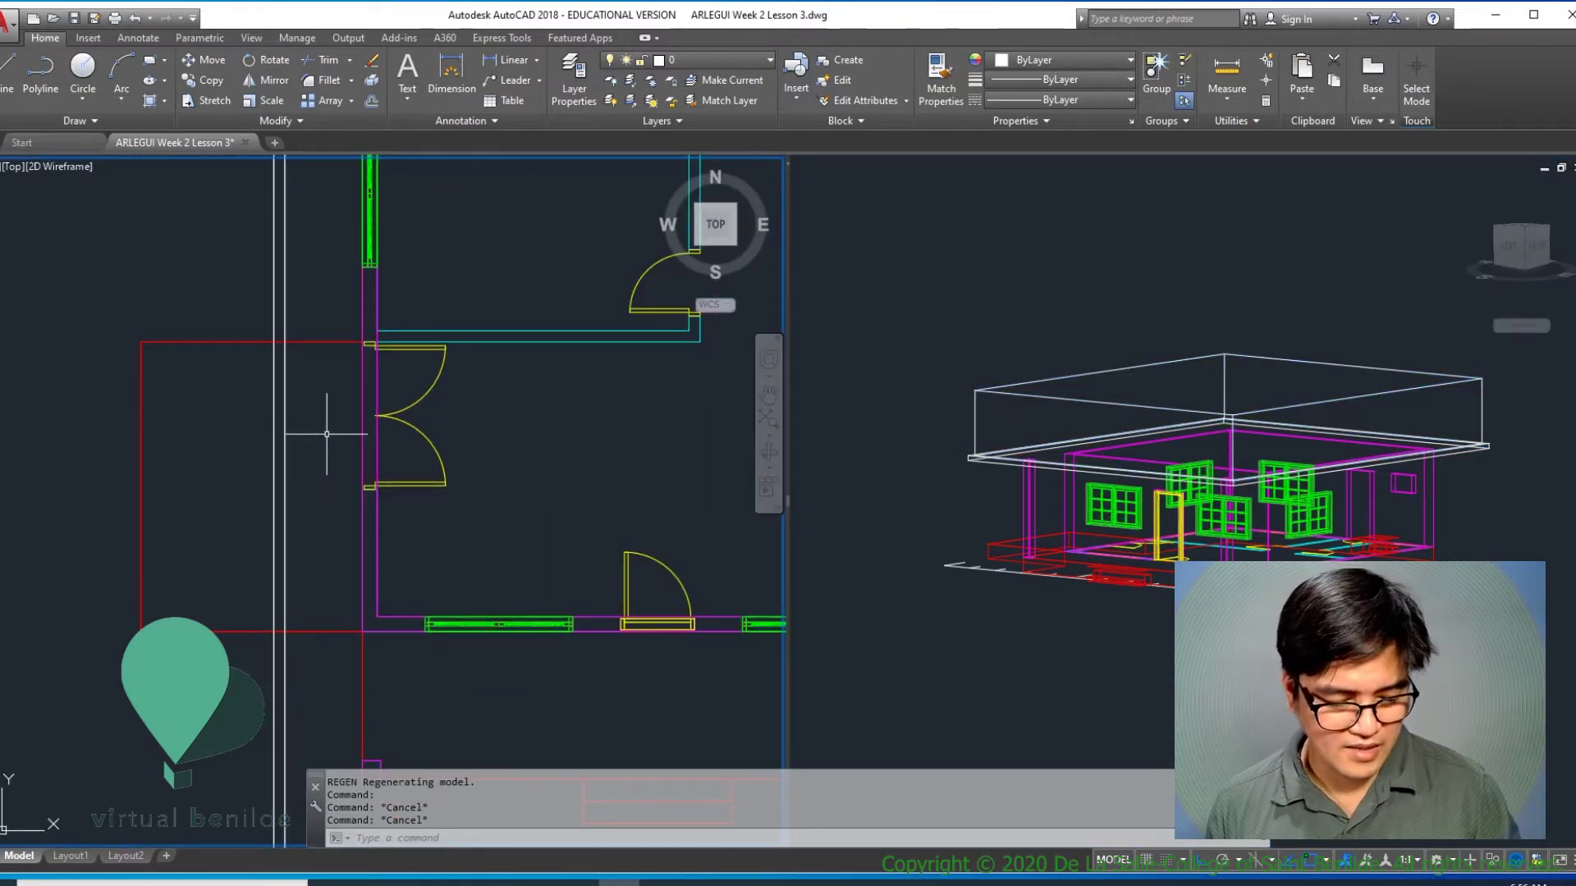
Step: Slice the roof block along the ZX plane through the midpoint of its west edge in plan, keeping both sides
type("SL")
key("Return")
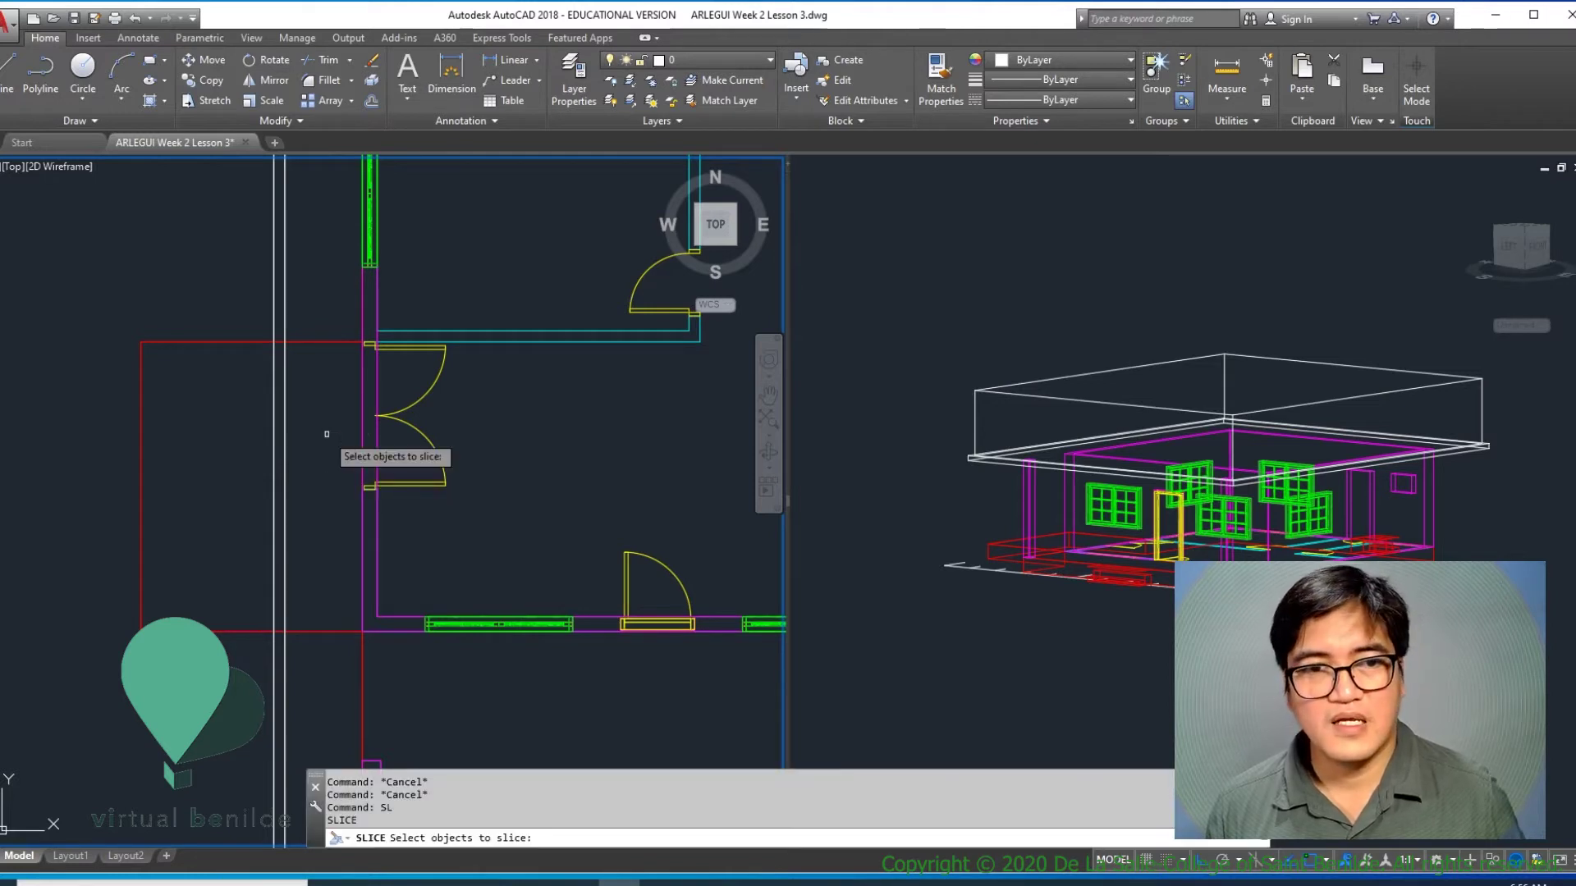
left_click(283, 420)
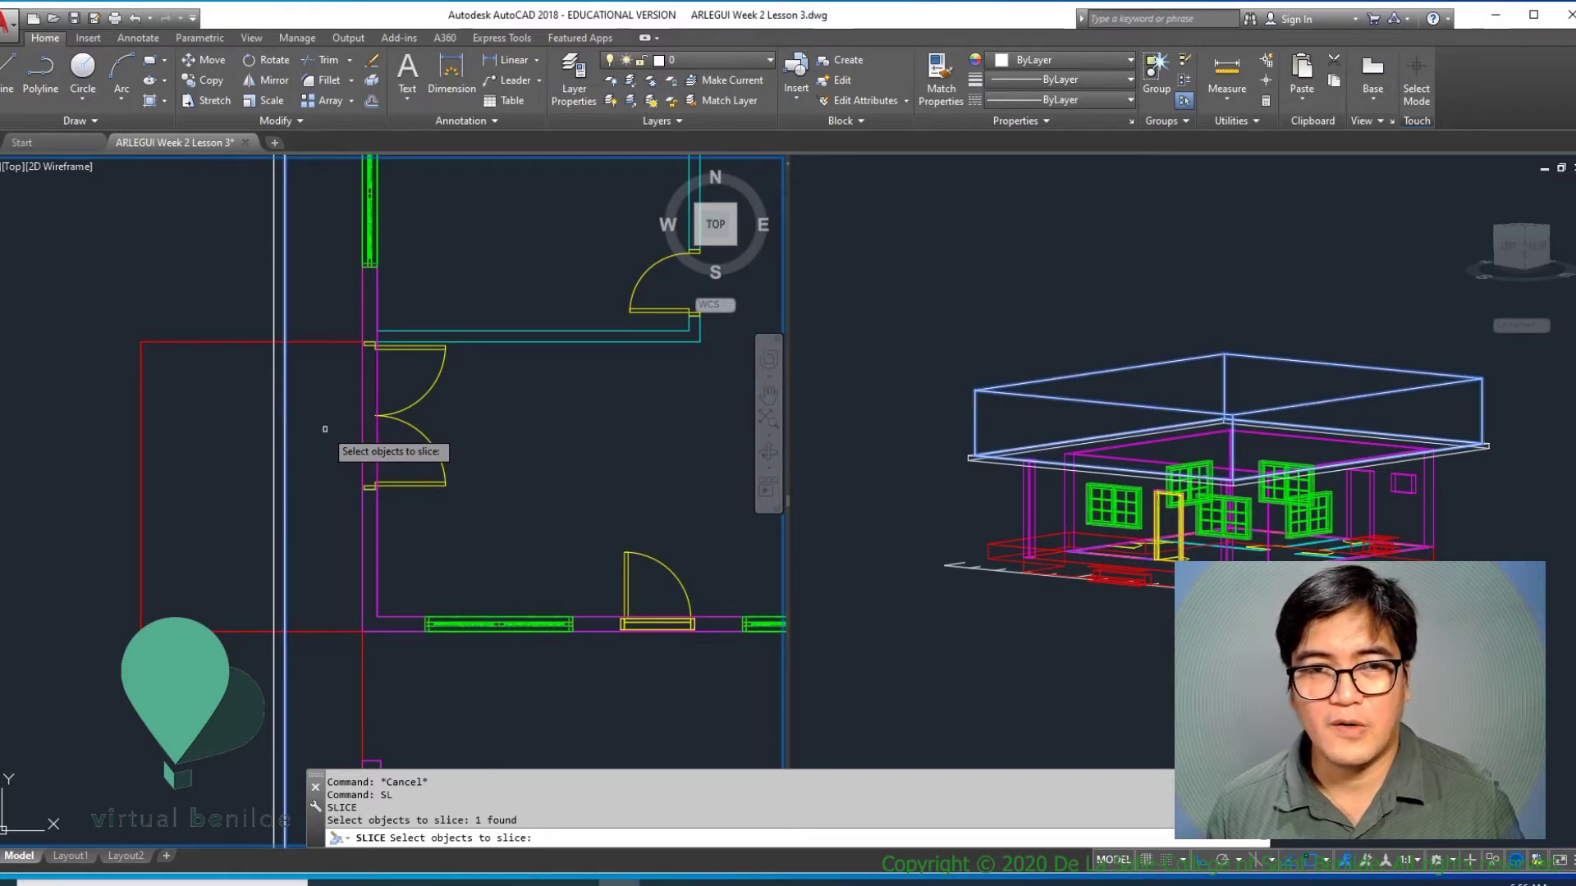
key("Return")
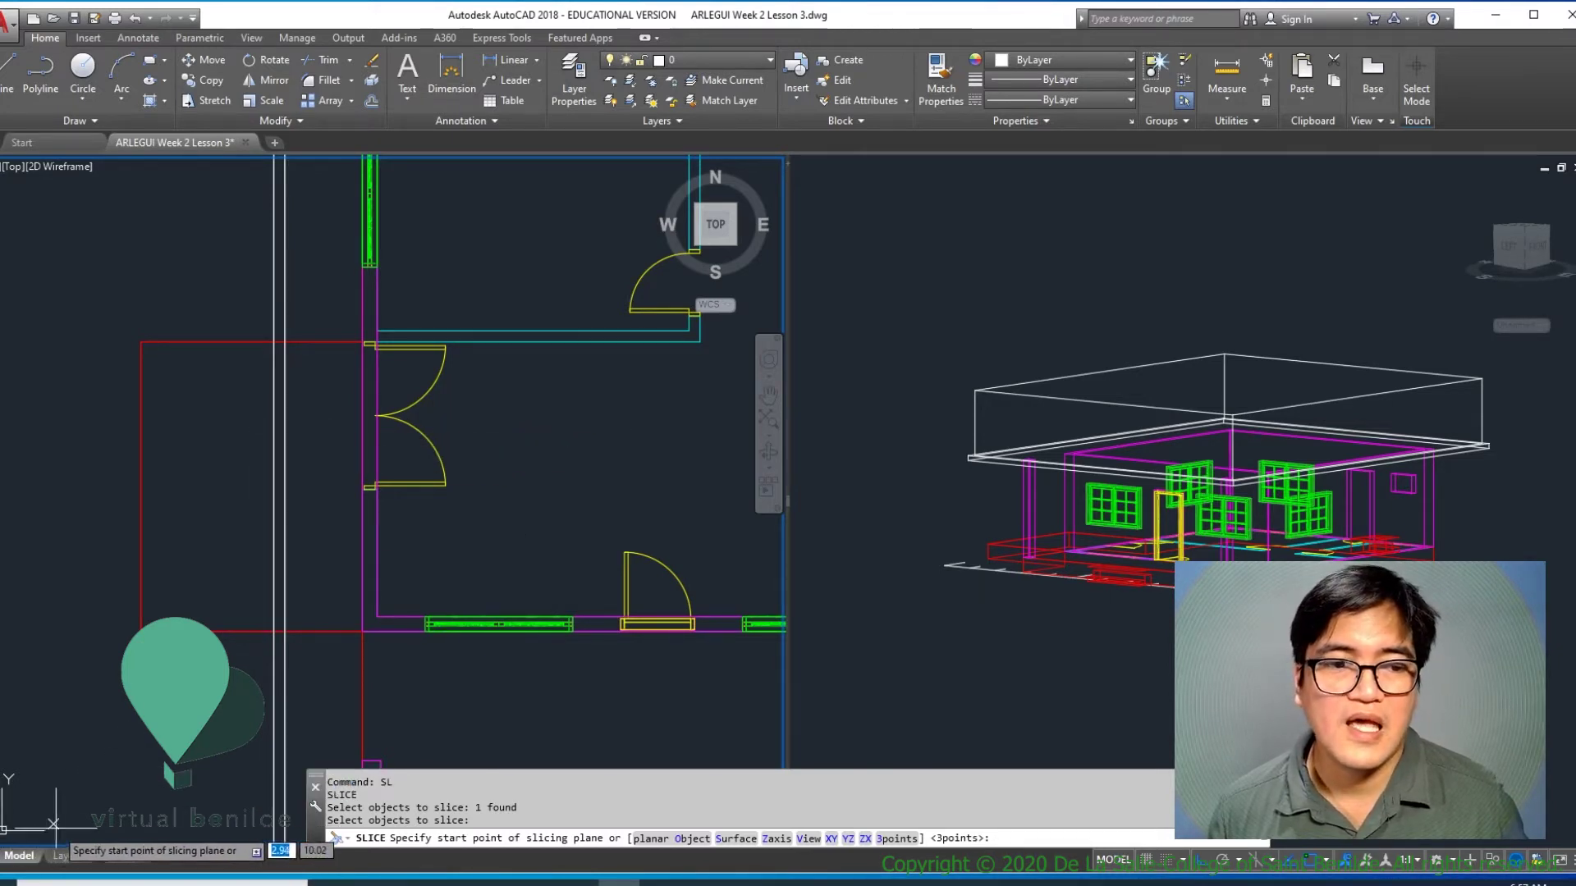
left_click(866, 839)
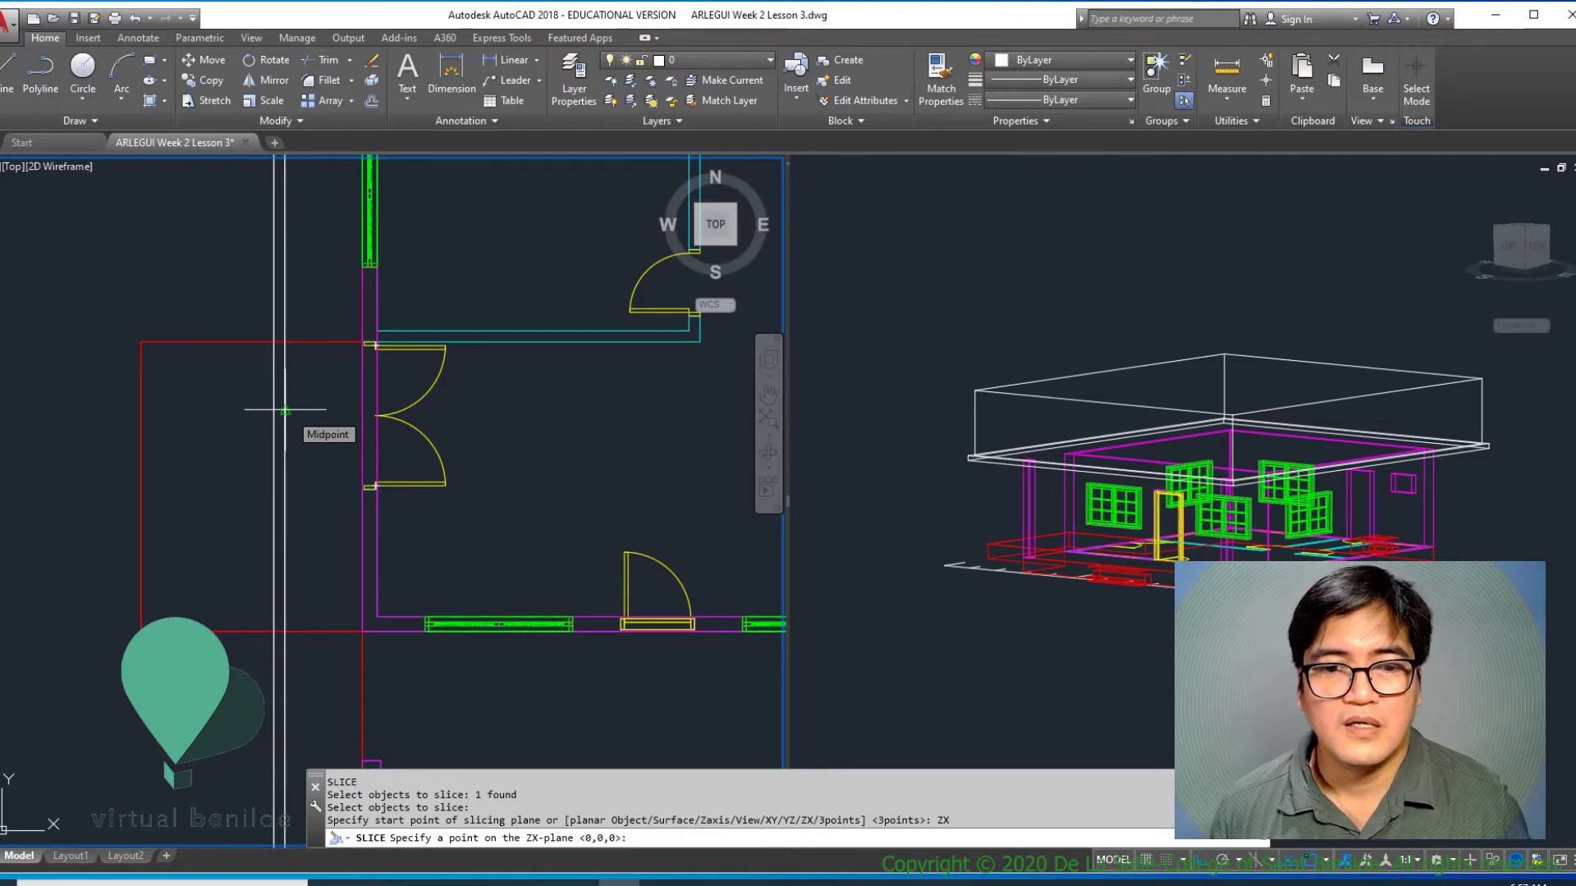
left_click(285, 409)
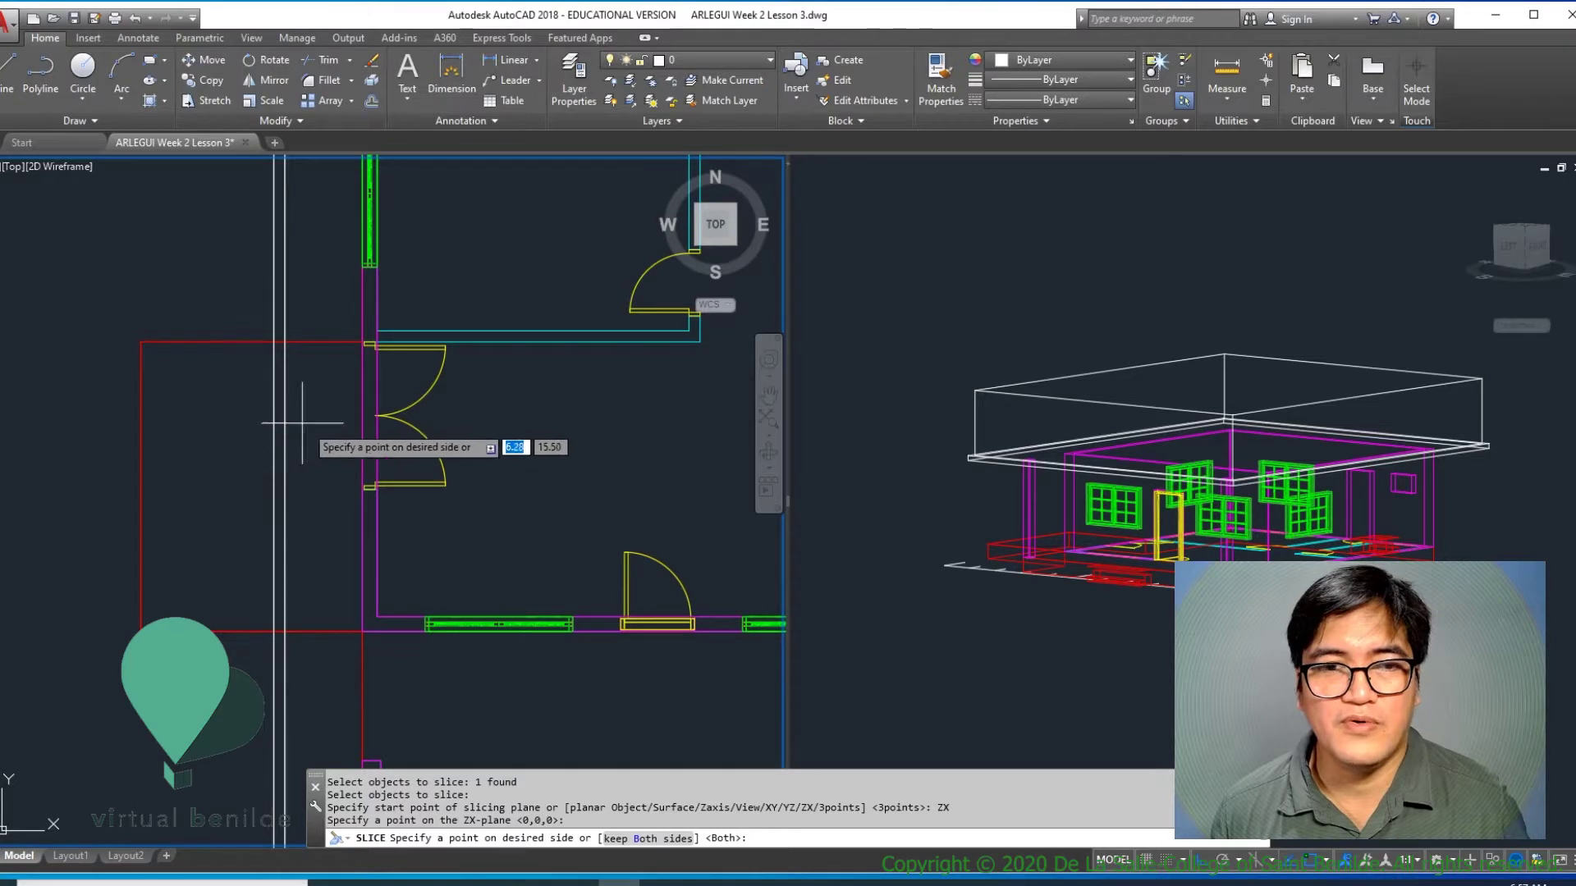
left_click(352, 441)
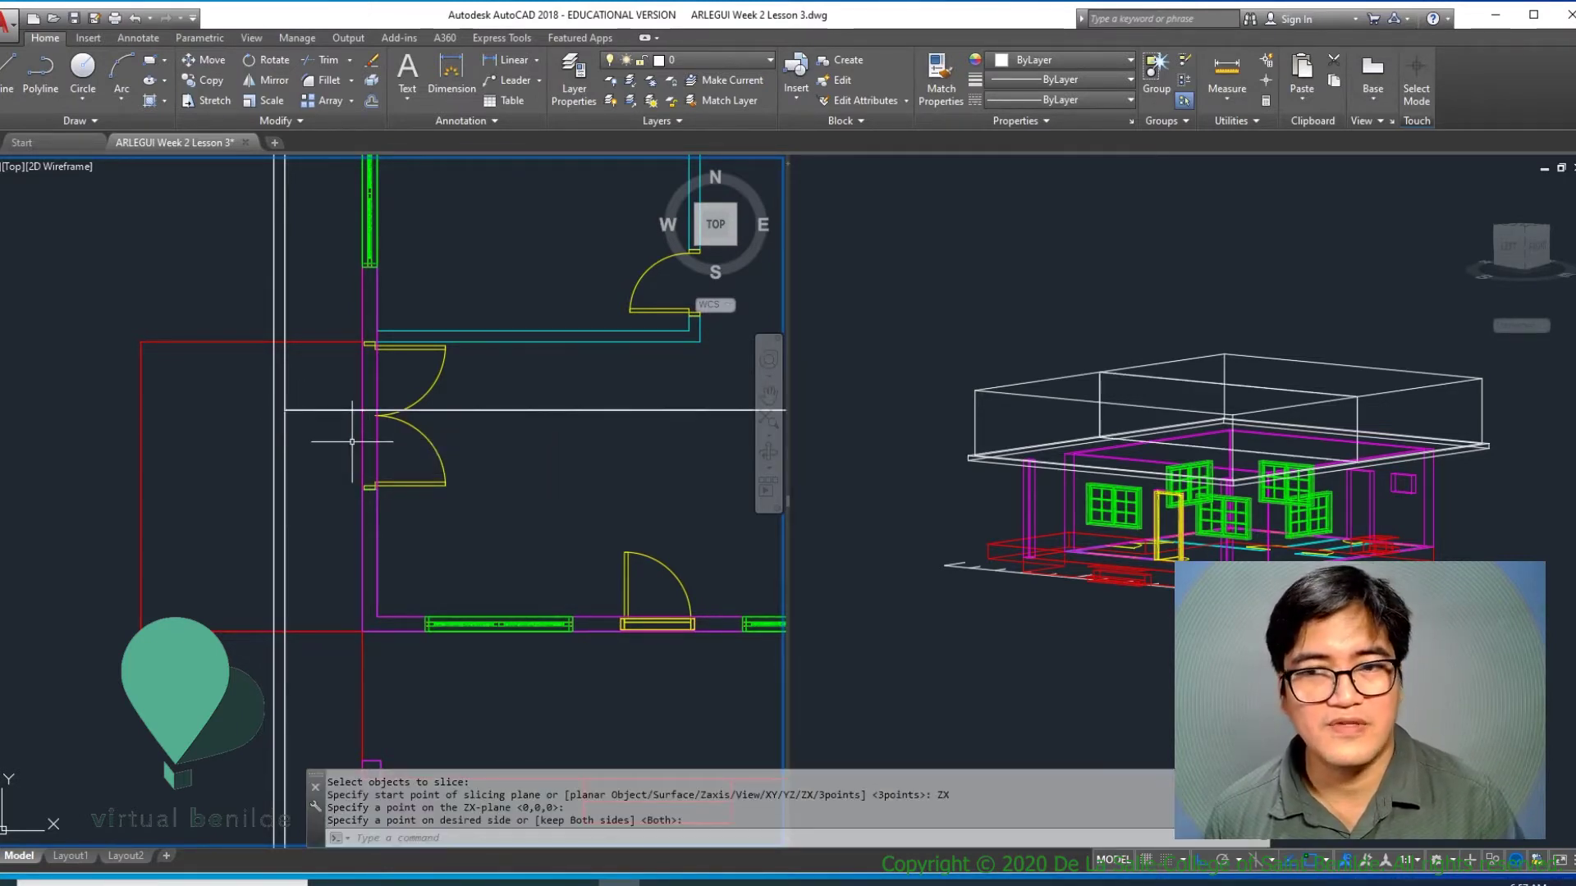
left_click(1265, 472)
scroll(1125, 377, "up", 5)
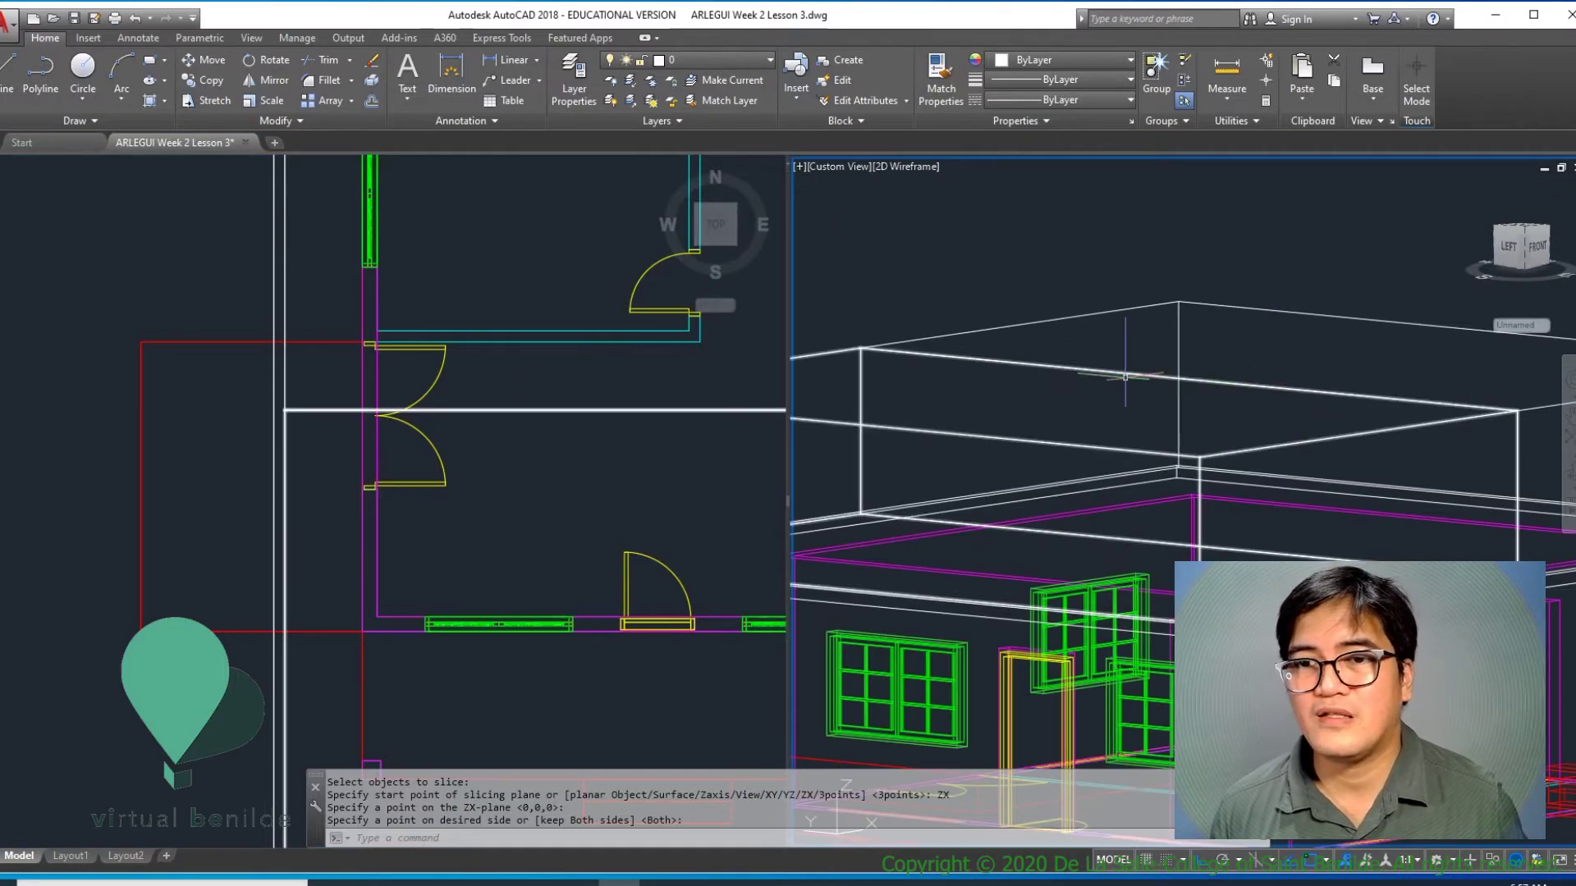
middle_click_drag(1125, 377, 1264, 441)
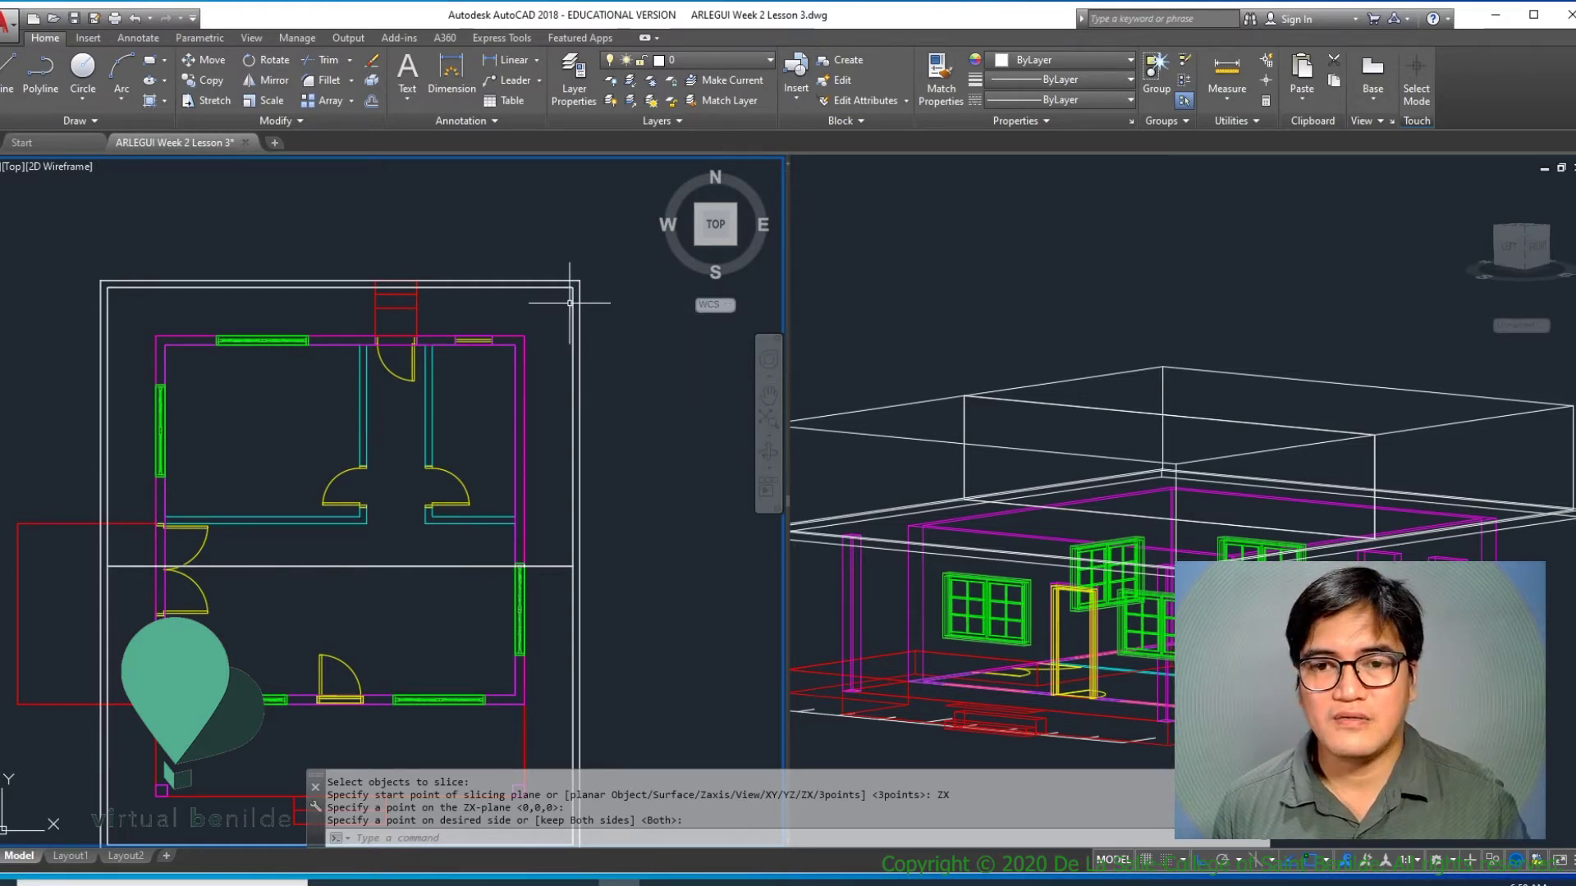
type("XL")
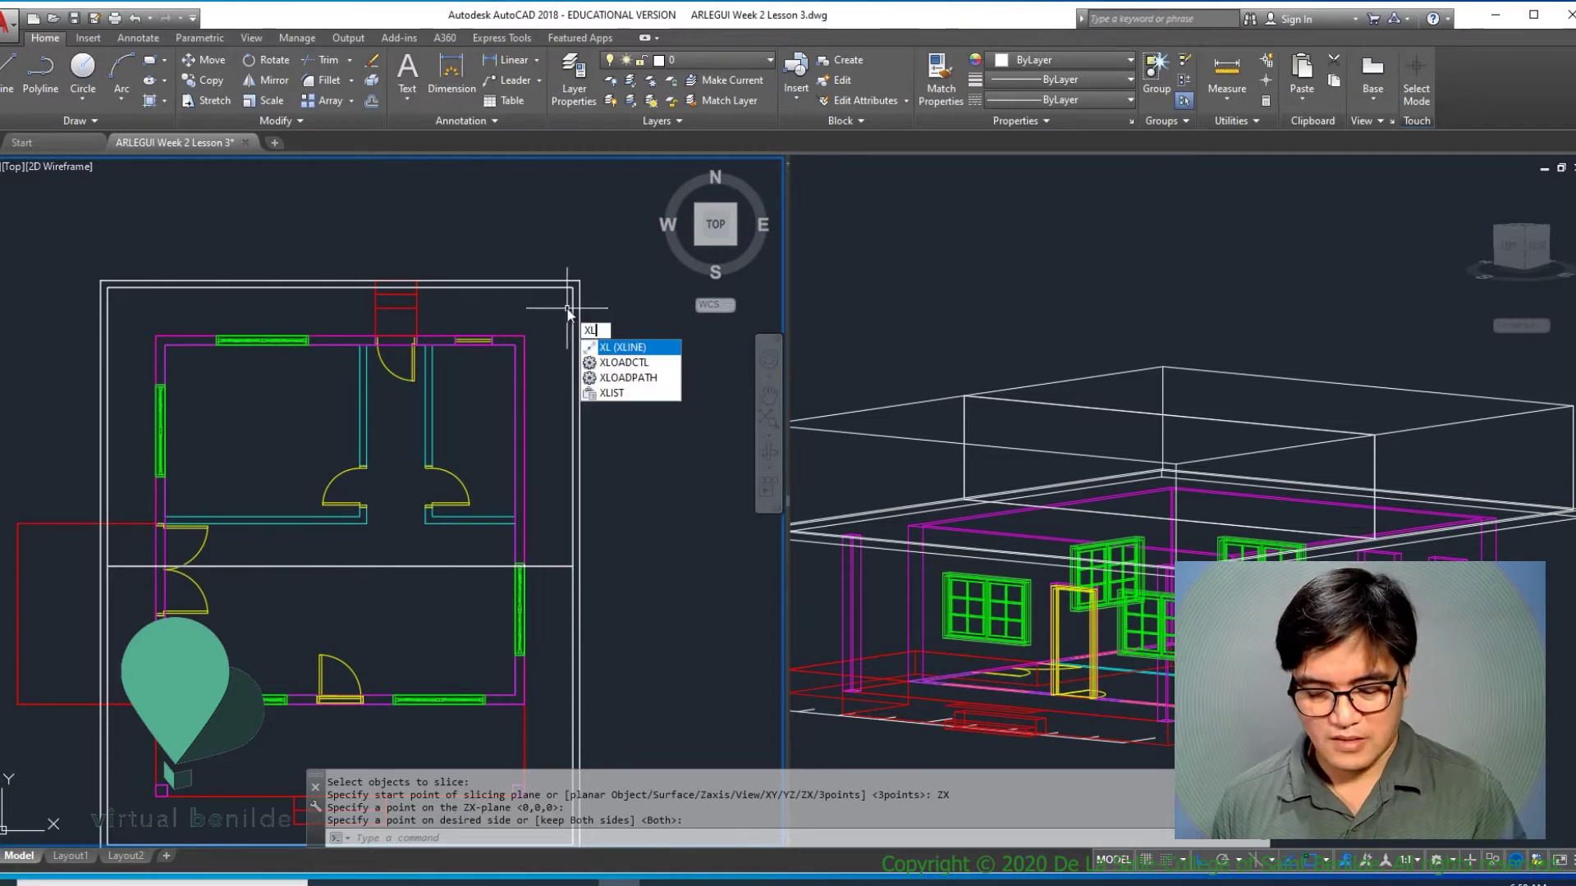
key("Return")
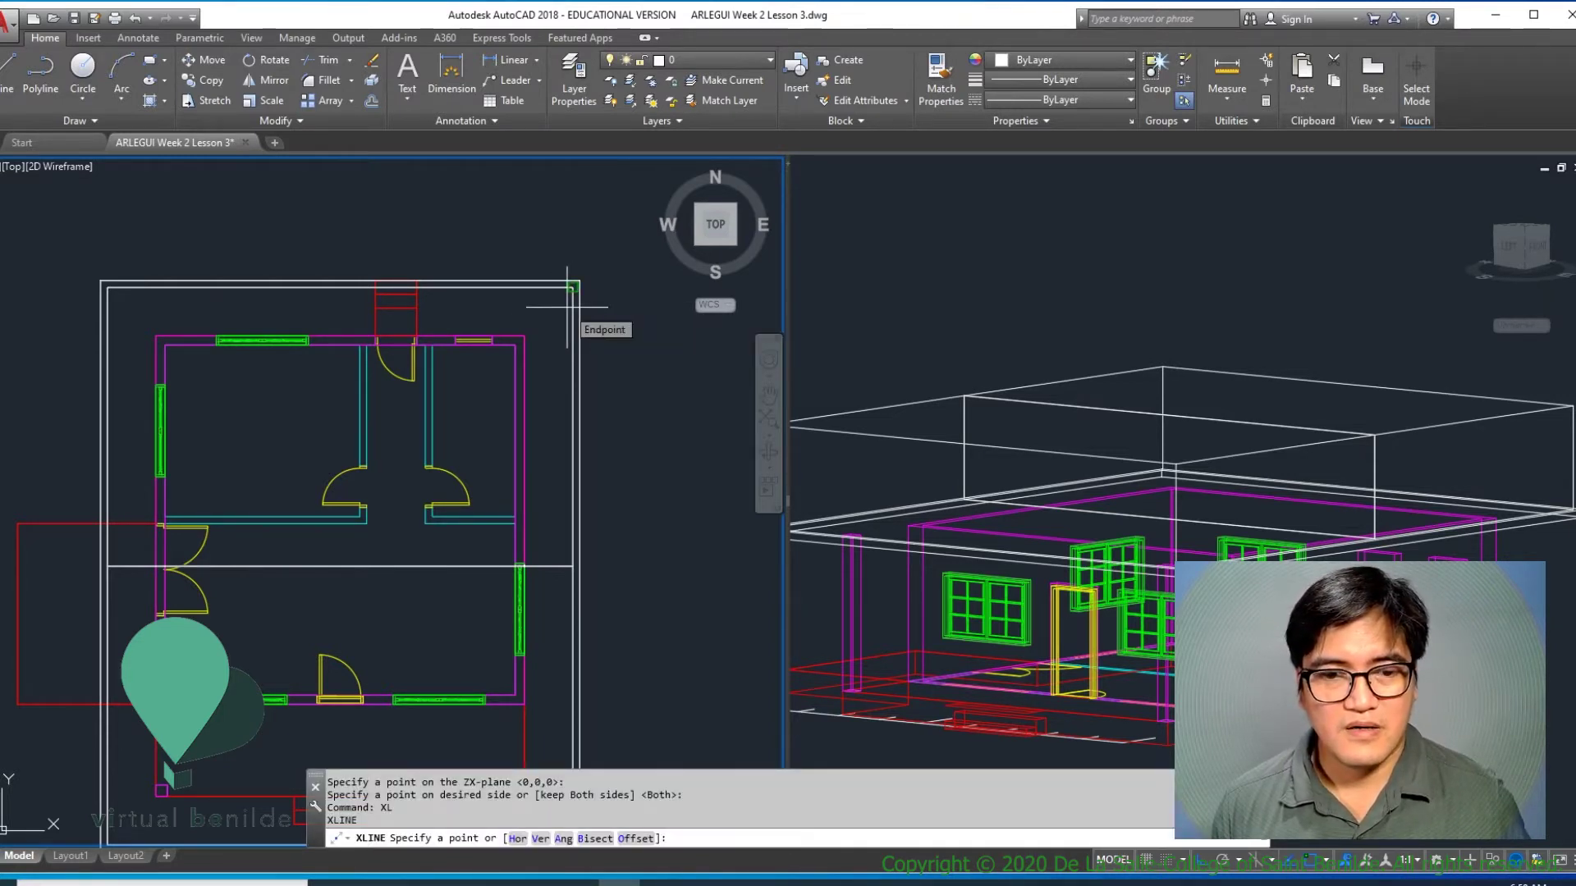
left_click(563, 839)
key("Escape")
key("Escape")
Step: Draw a construction line at an angle of -45 through the roof block's northeast corner in plan
type("XL")
key("Return")
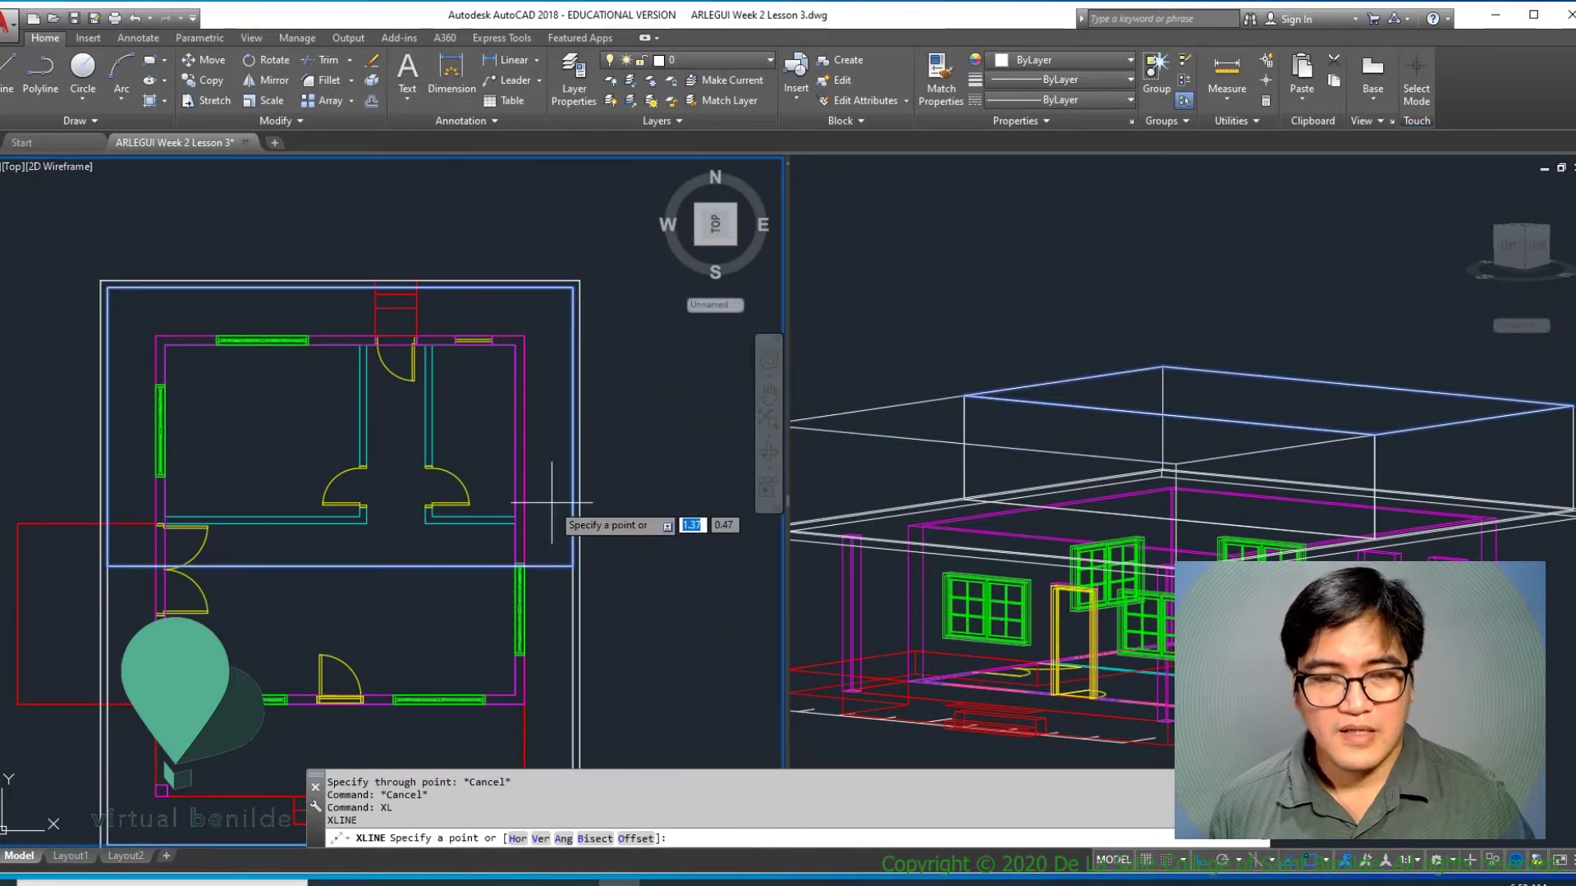
type("A")
key("Return")
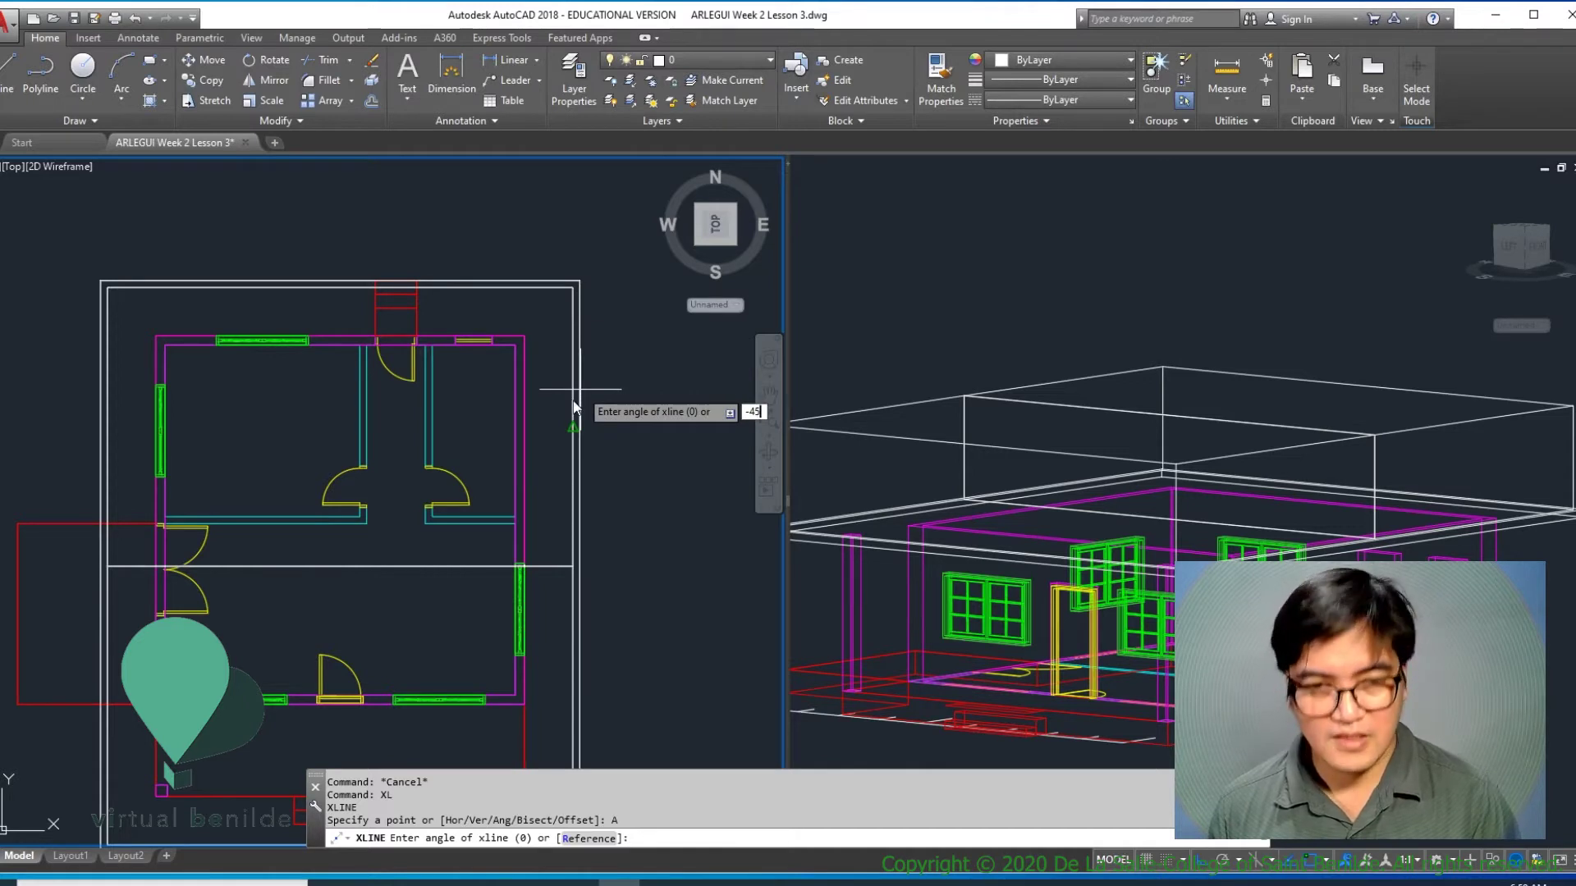
key("Return")
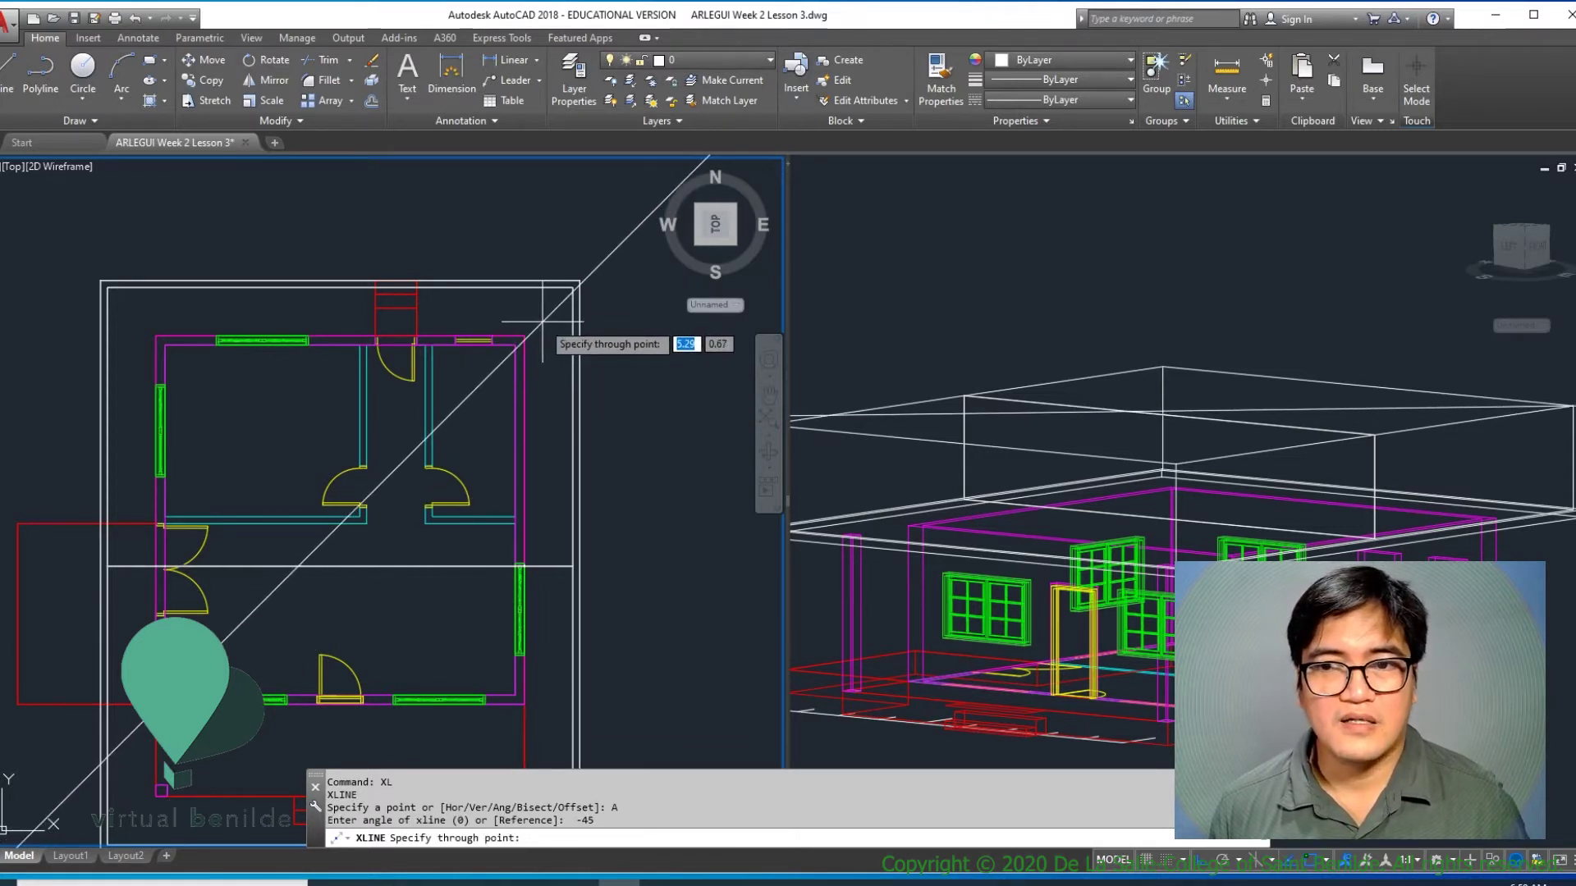
left_click(574, 286)
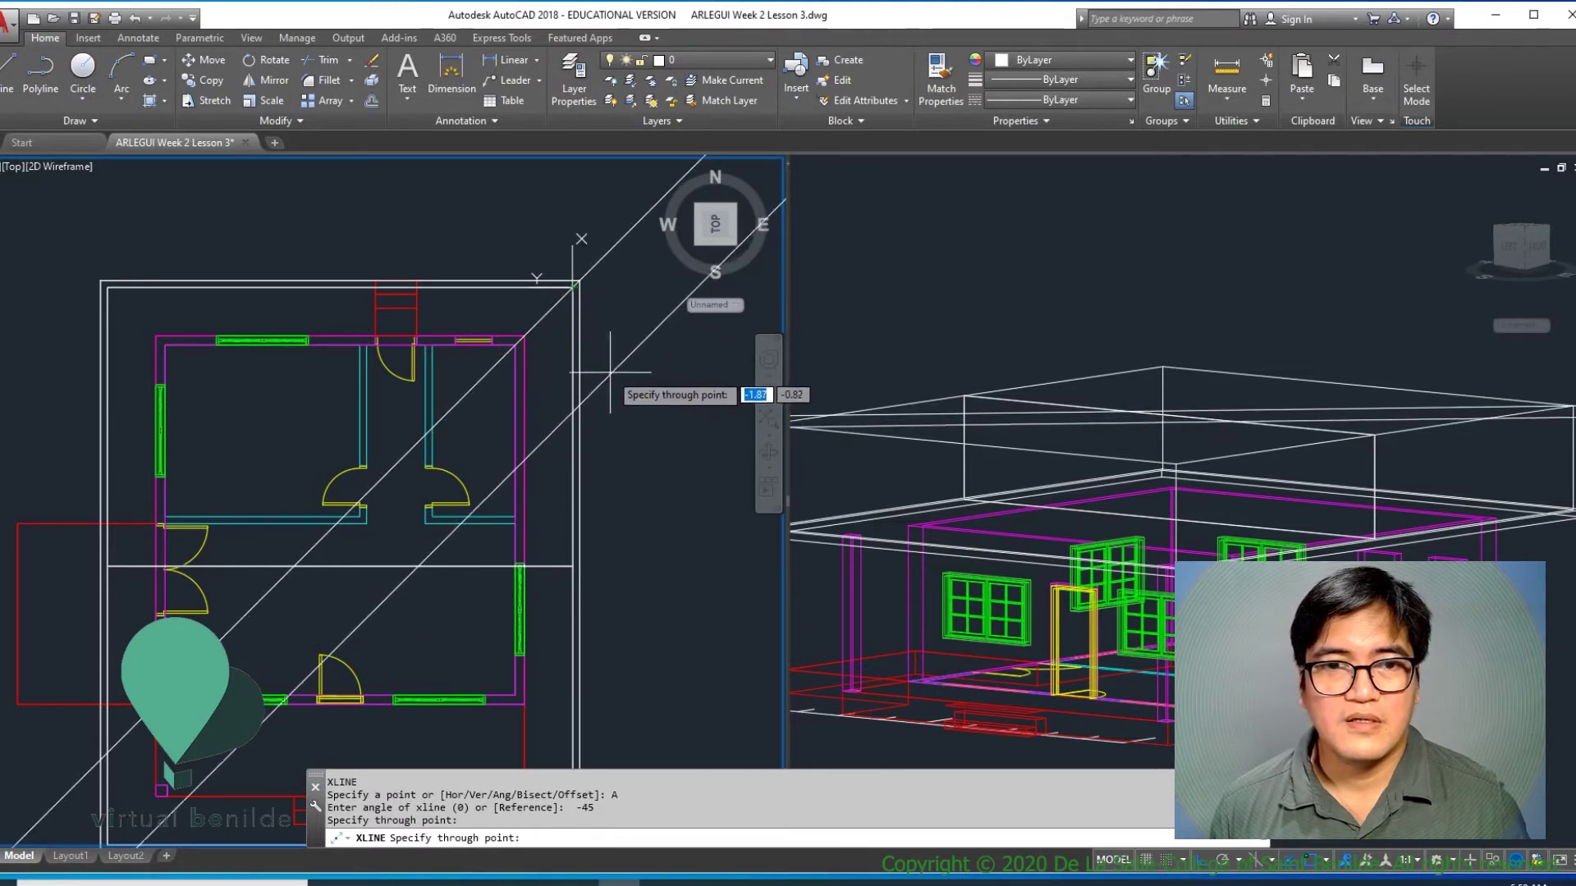
key("Return")
Step: Examine how the diagonal construction line crosses the roof outline and the slice line in the plan
scroll(574, 361, "down", 6)
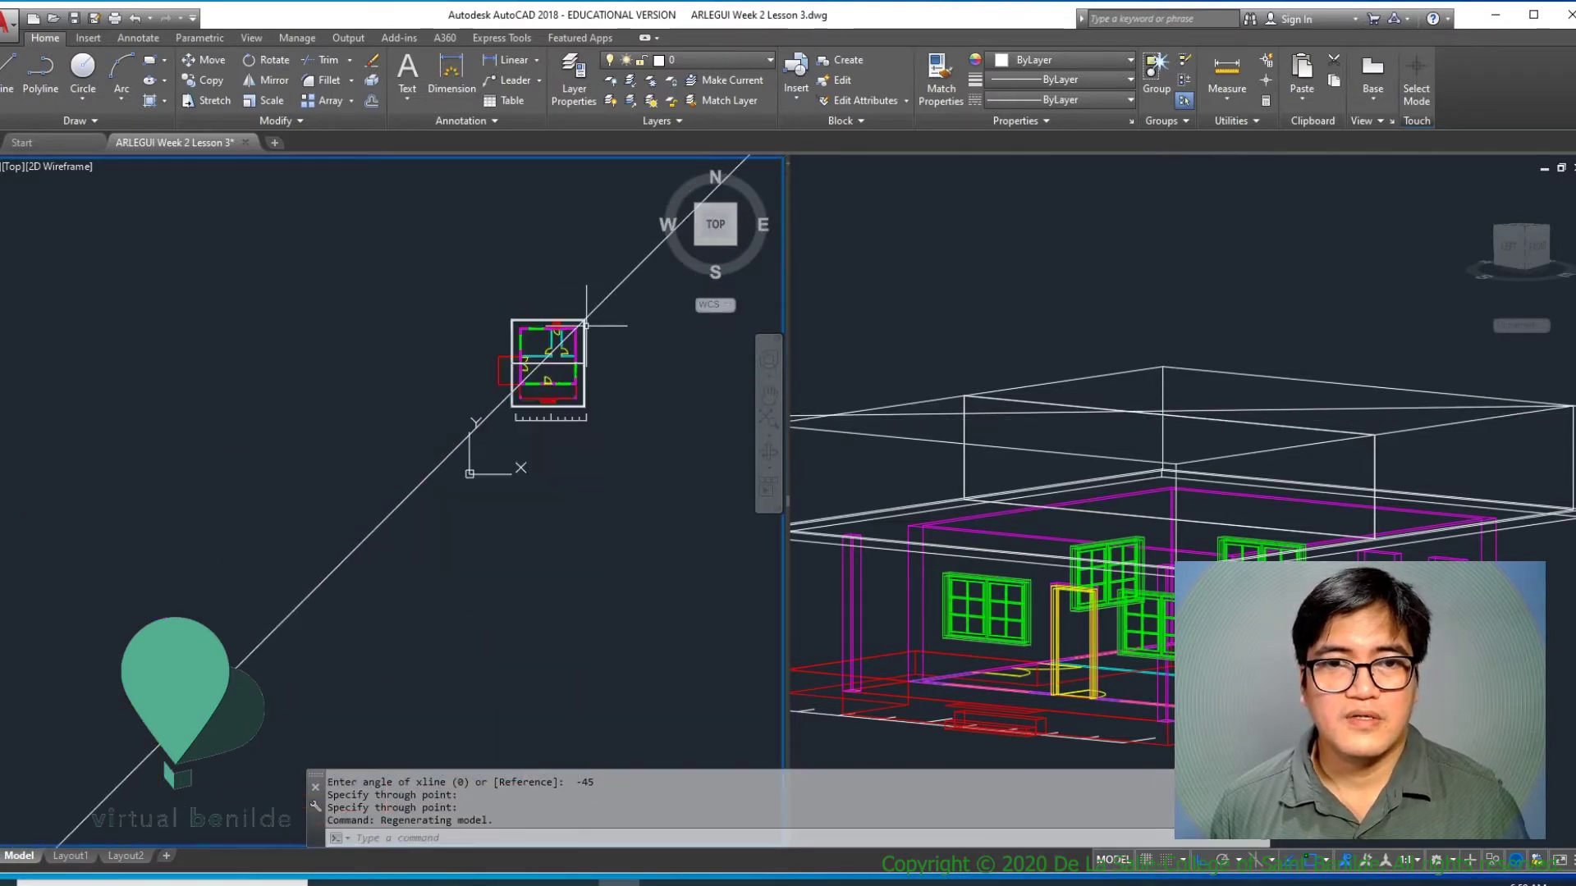
scroll(455, 422, "down", 2)
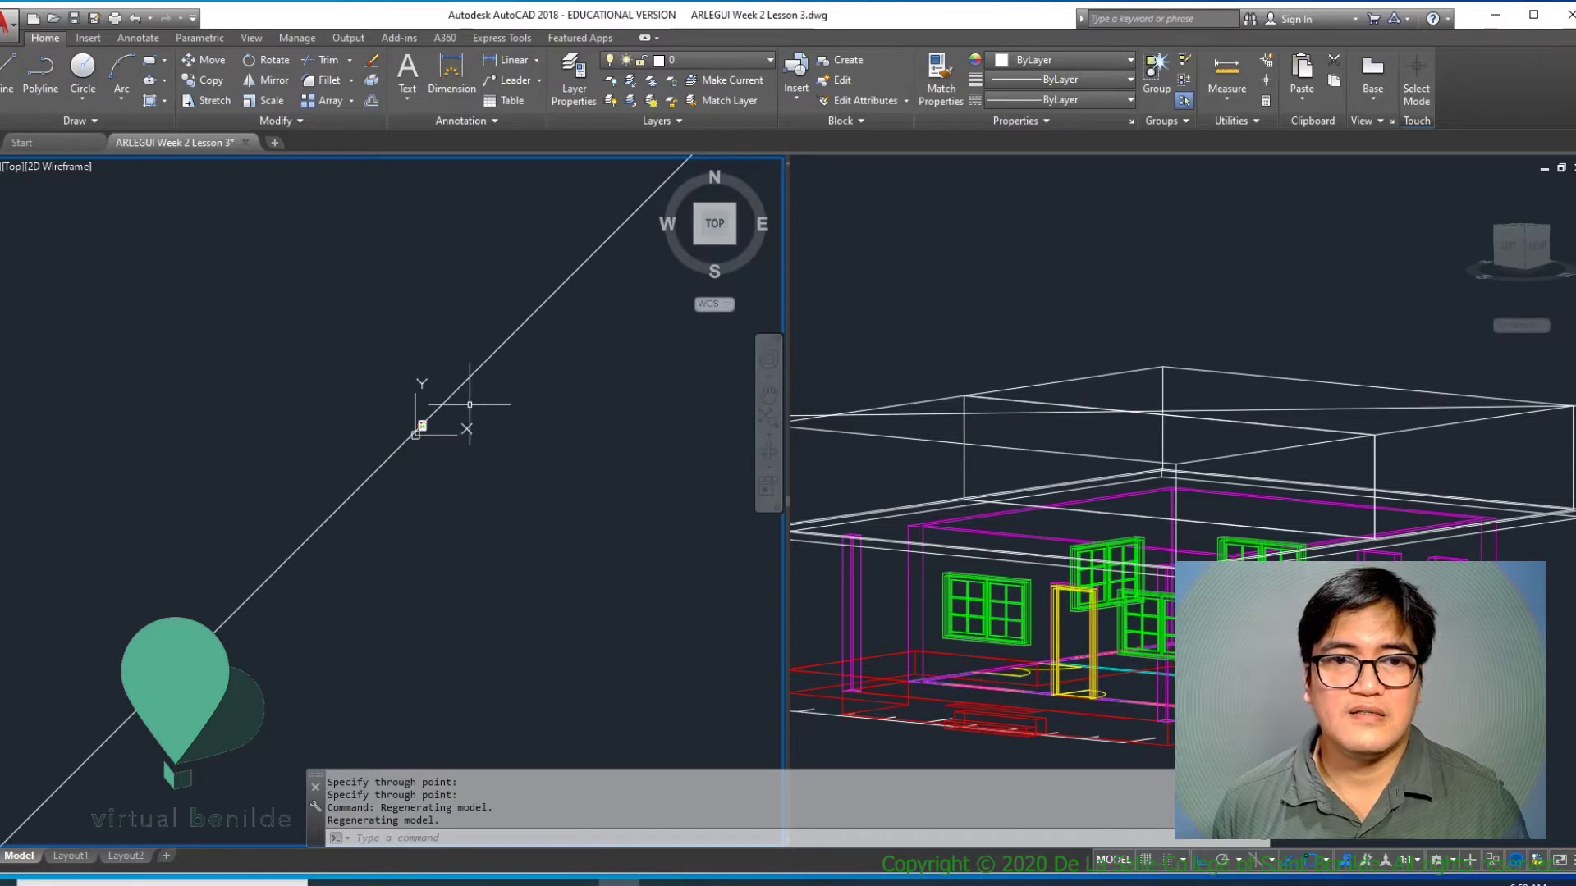
scroll(470, 404, "up", 6)
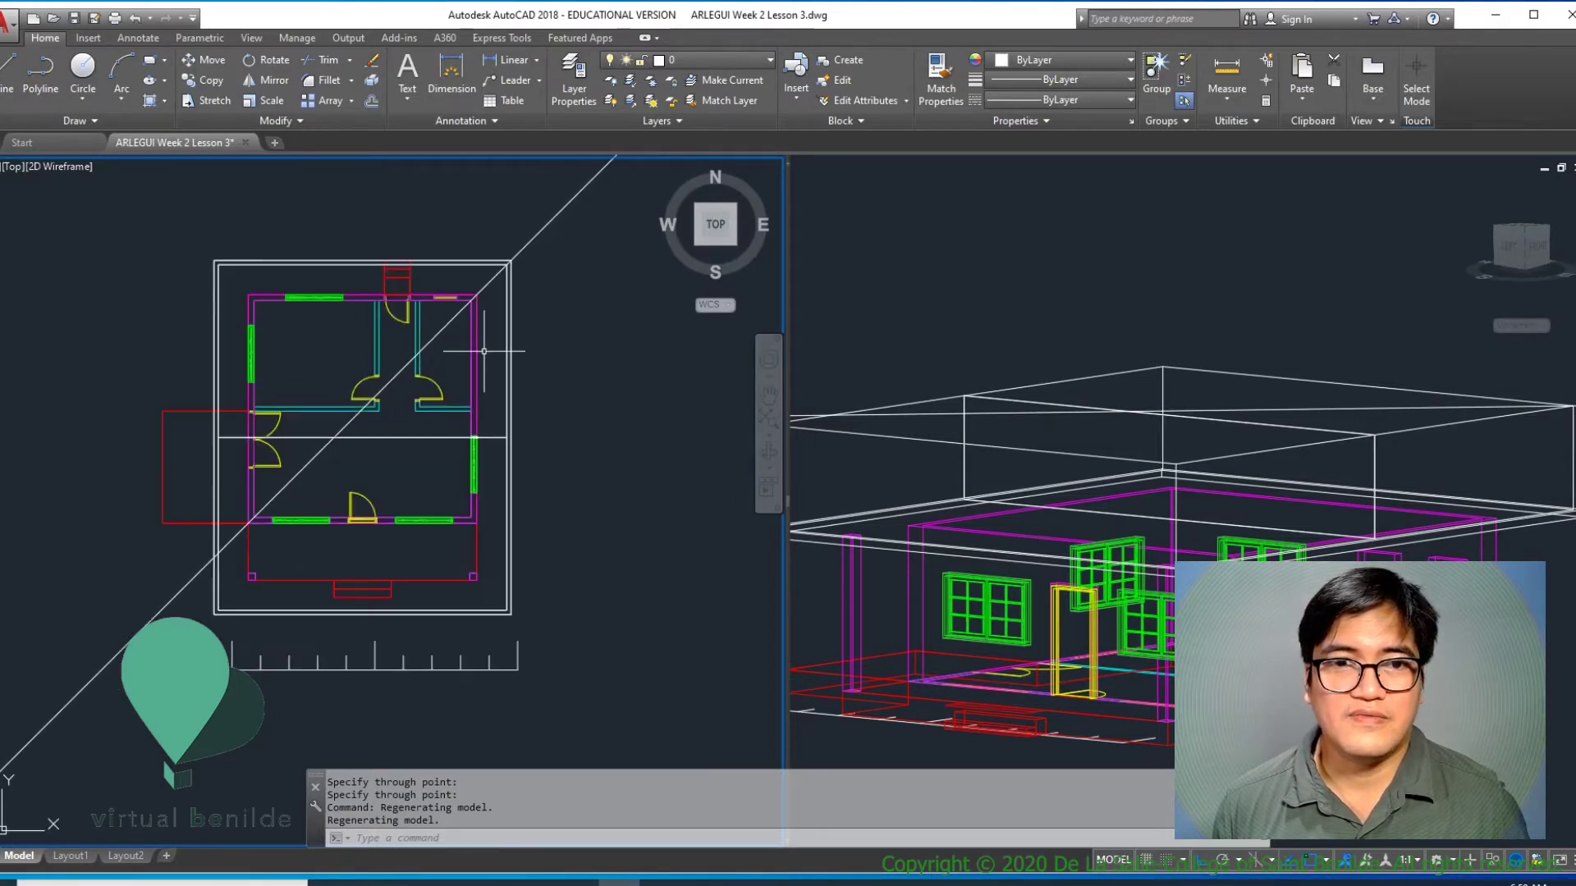
scroll(485, 351, "up", 2)
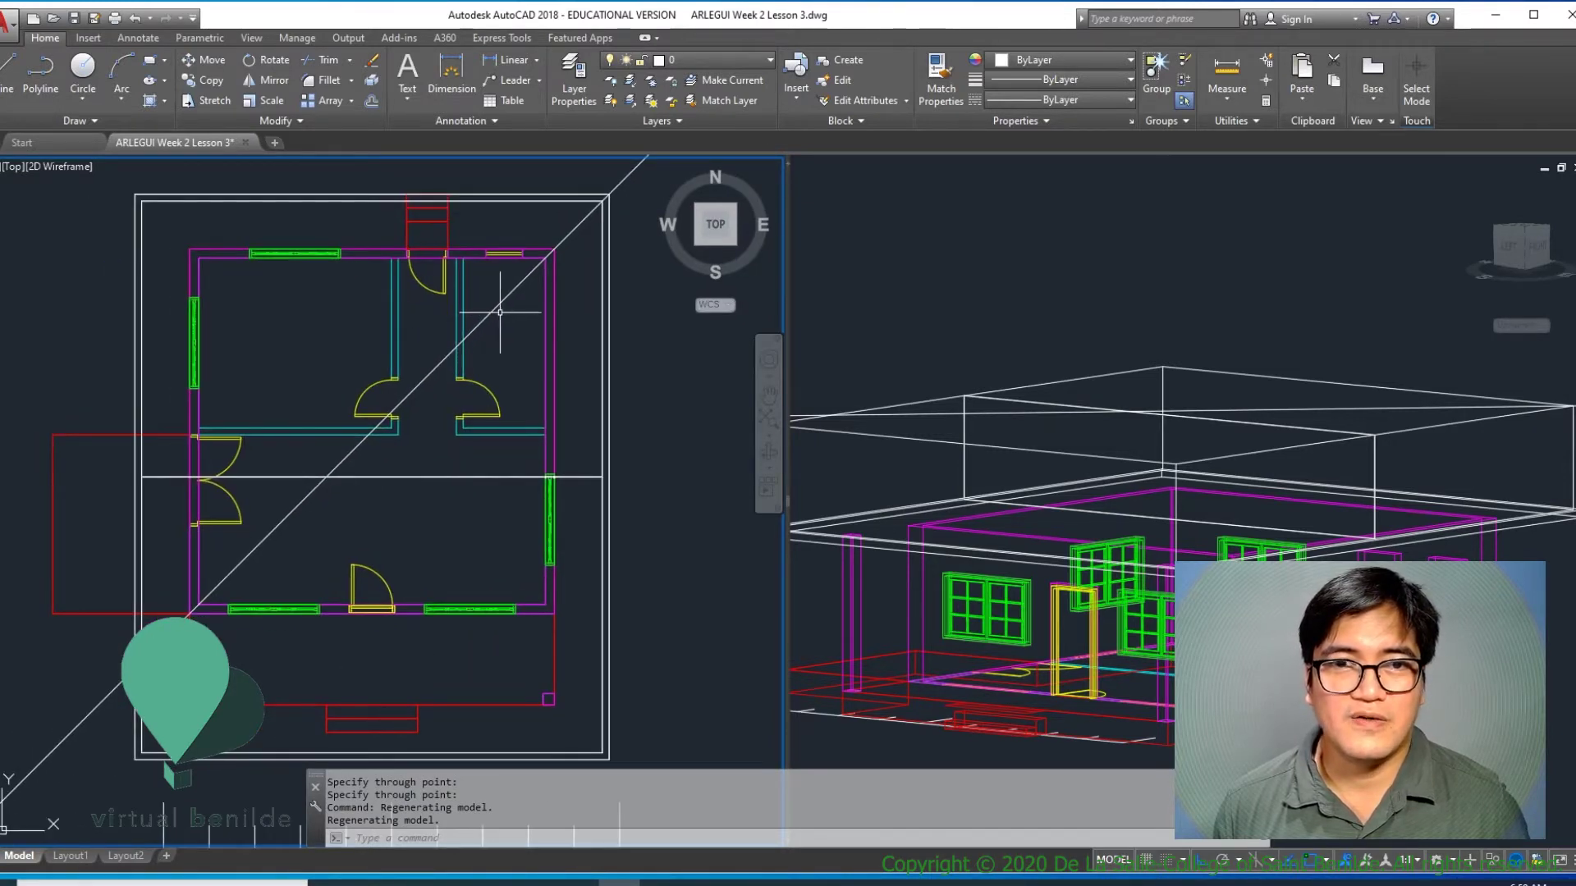
middle_click_drag(463, 401, 469, 516)
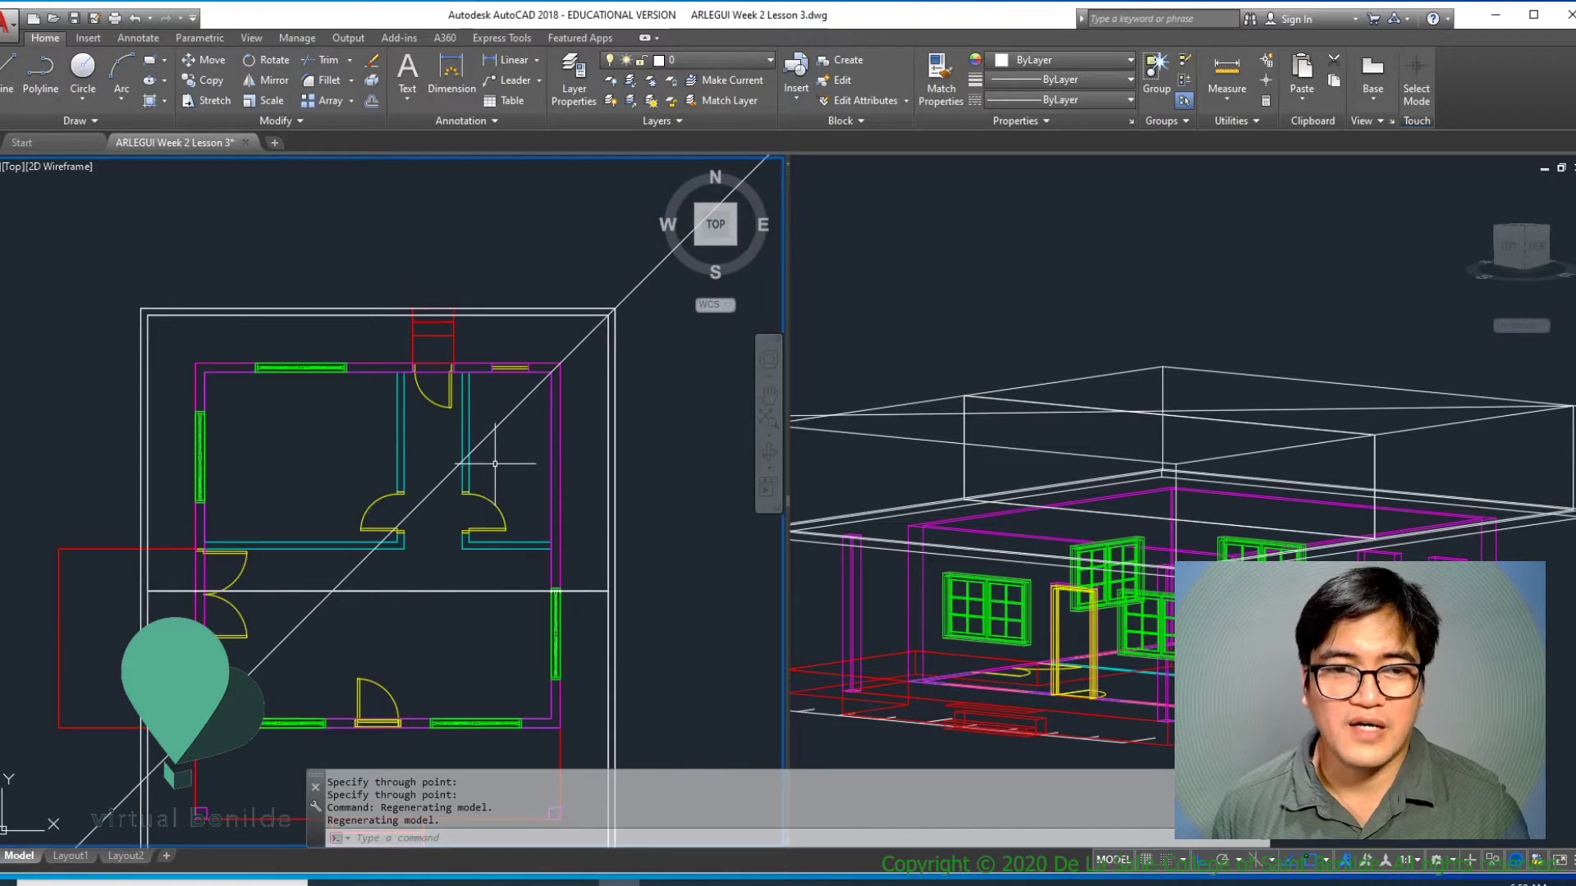
scroll(495, 464, "down", 2)
scroll(488, 456, "up", 2)
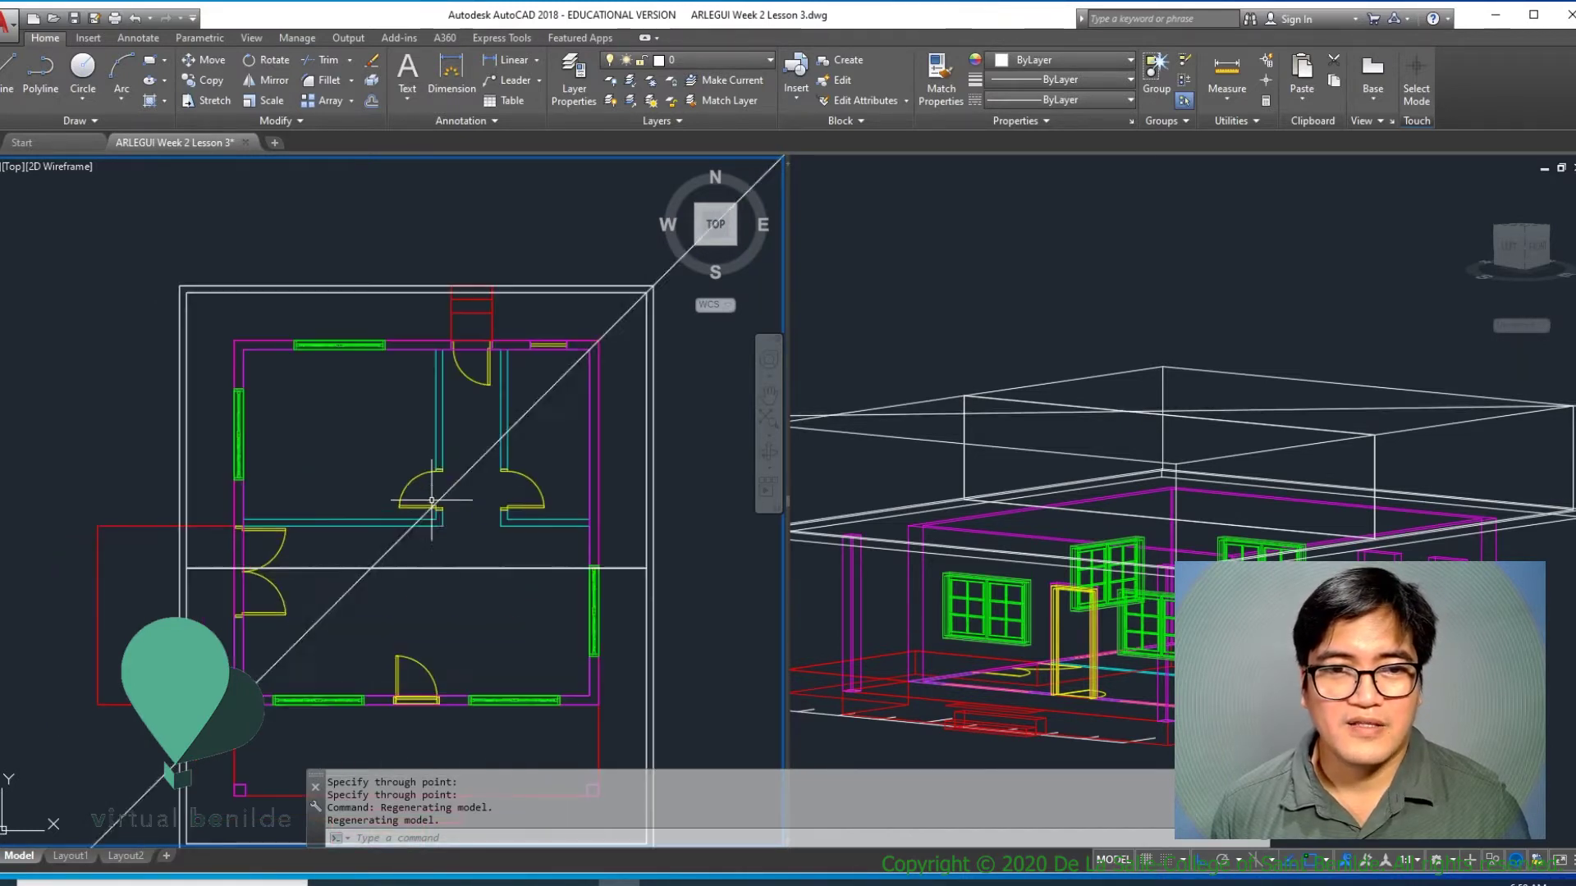
scroll(466, 452, "down", 4)
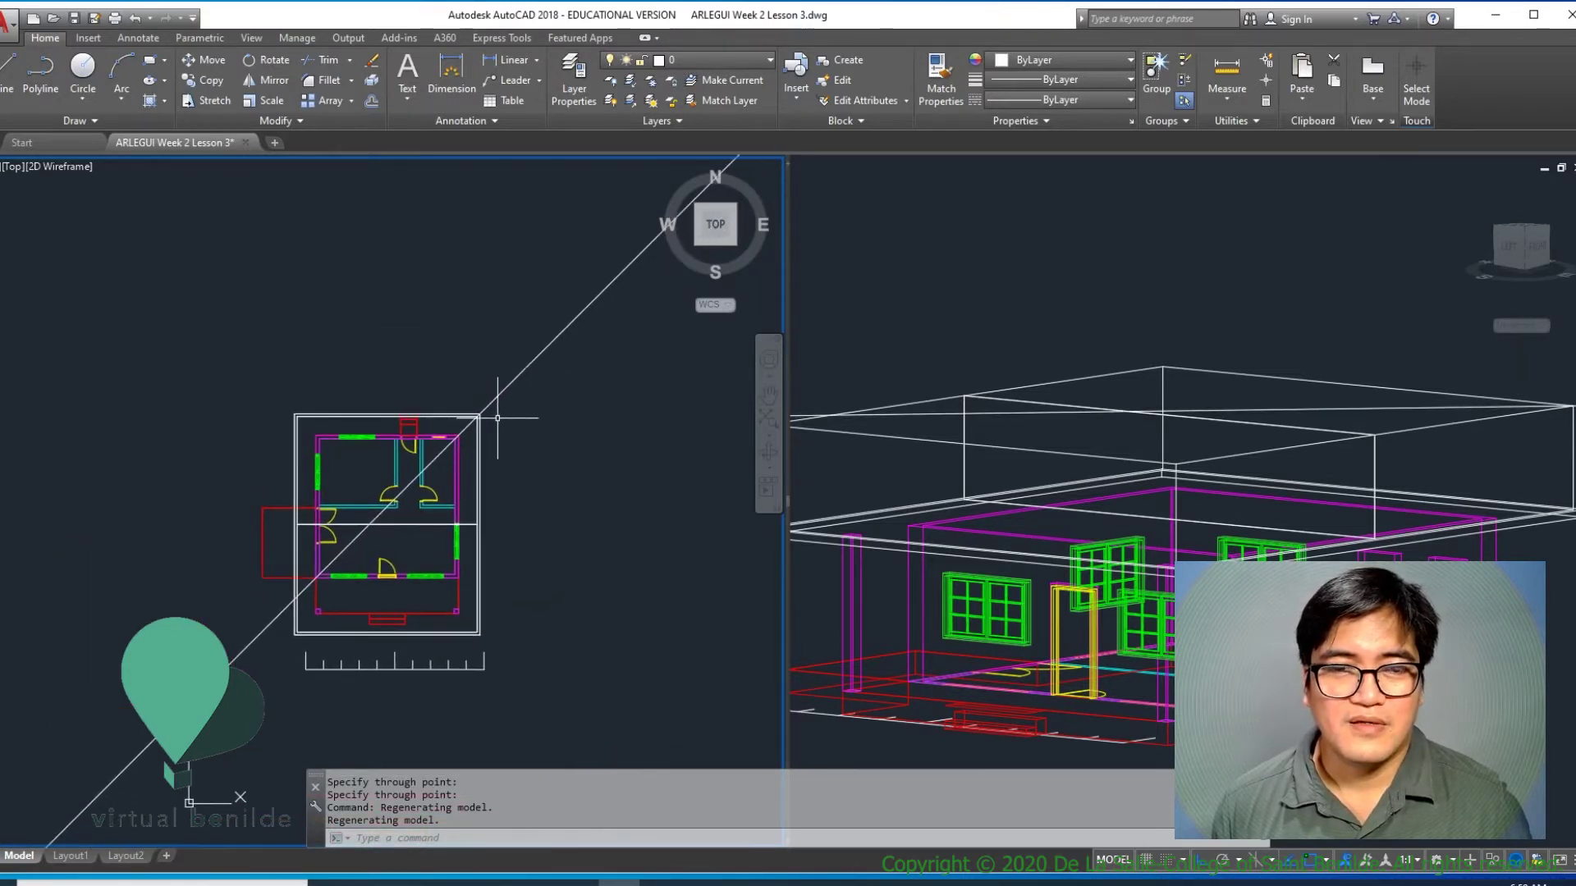
Step: Mirror the diagonal construction line about the roof's vertical midline in plan, keeping the source line
scroll(502, 411, "up", 2)
middle_click_drag(455, 435, 596, 380)
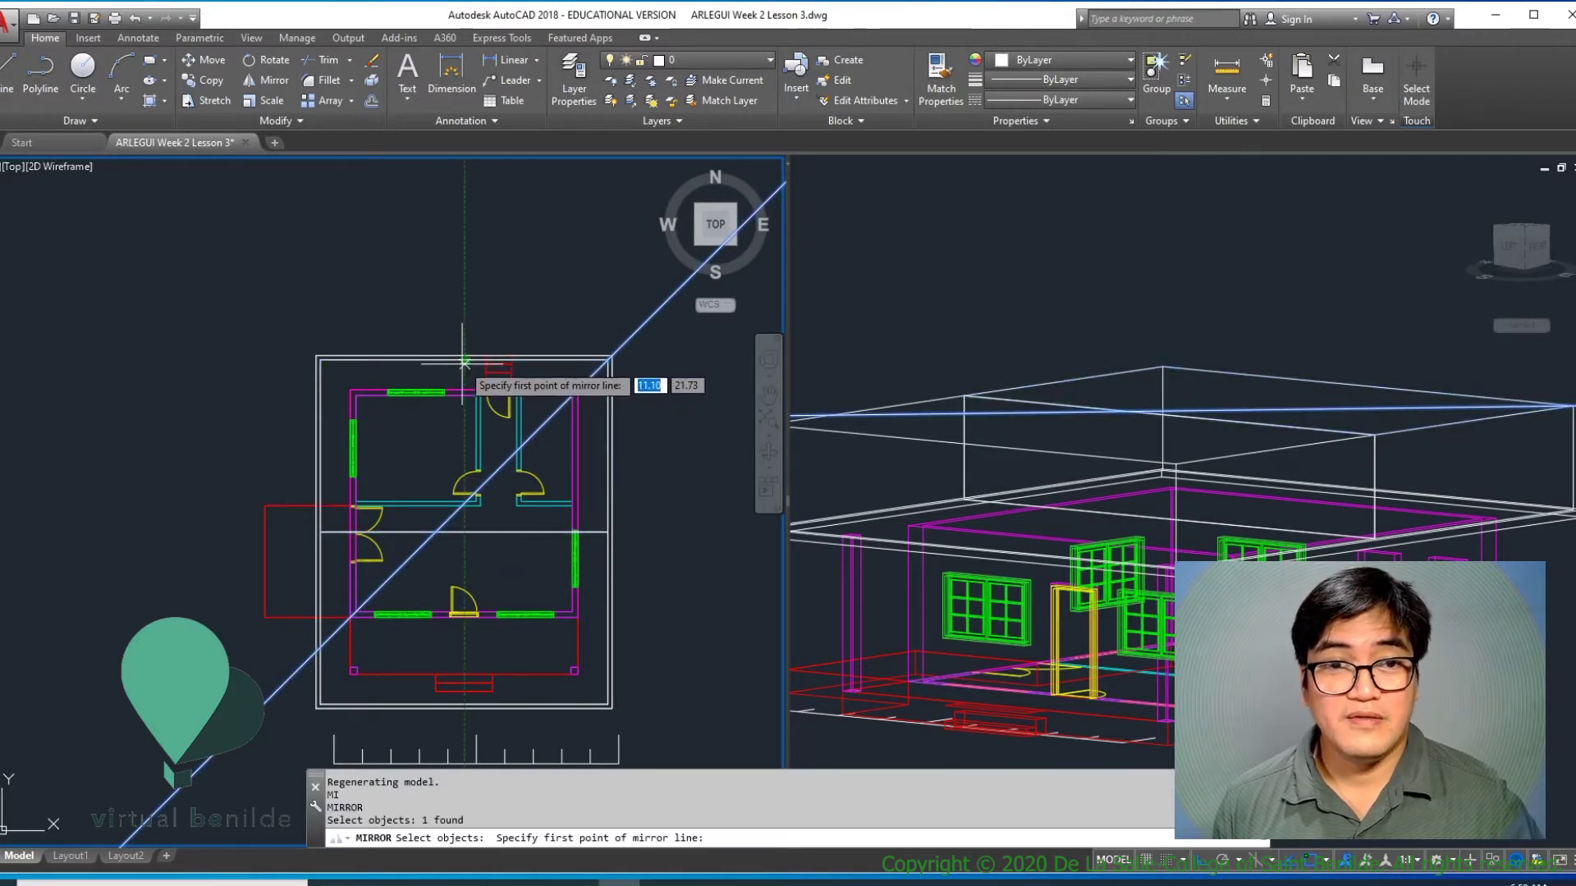
left_click(465, 361)
left_click(475, 246)
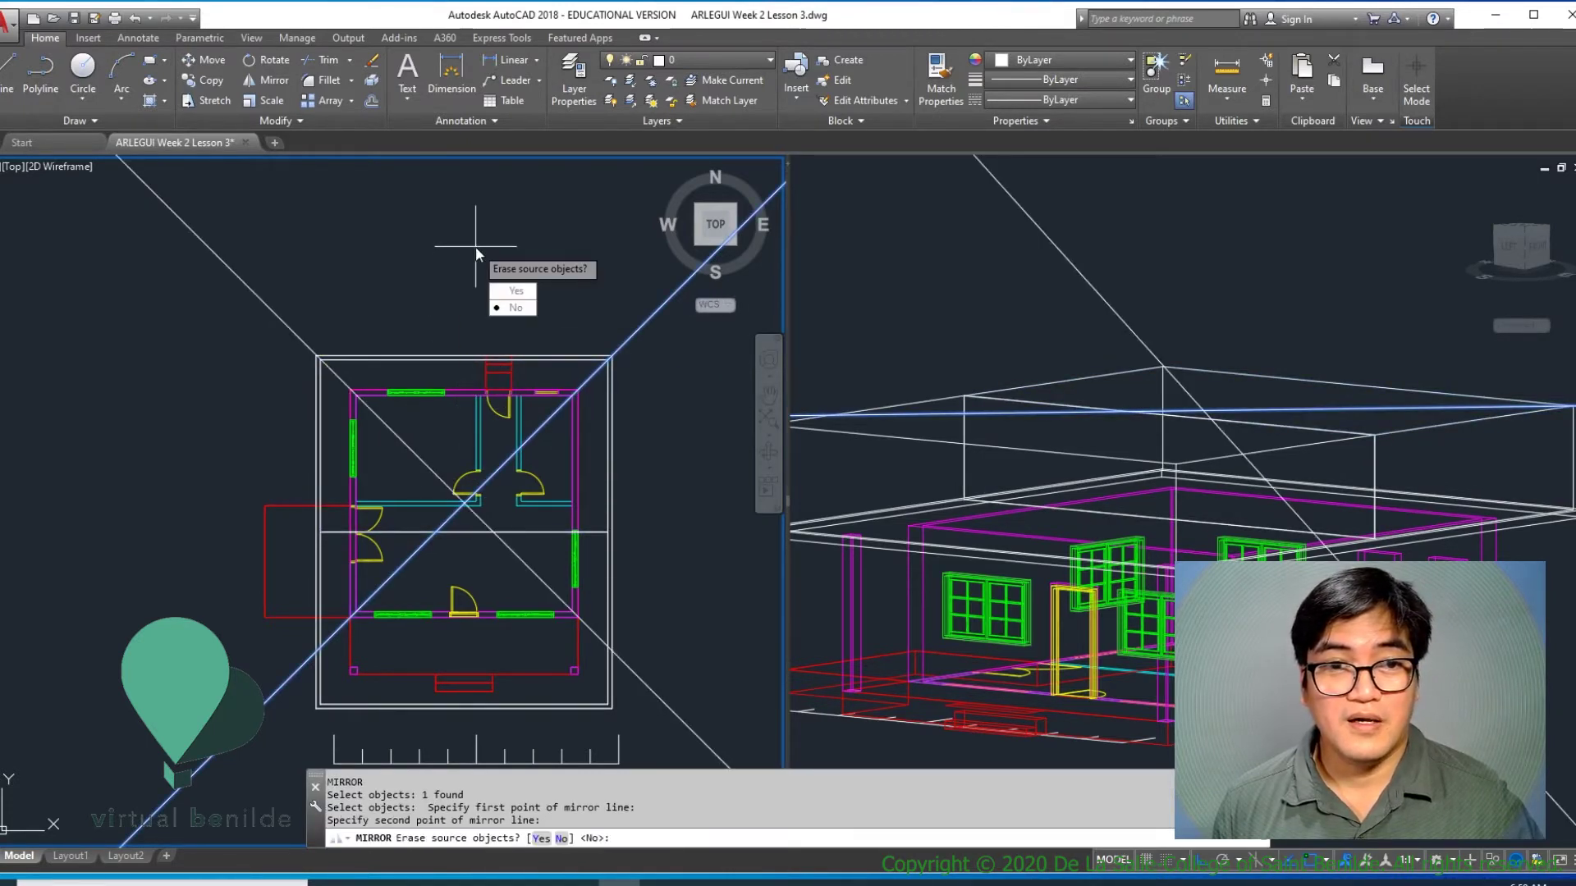
key("Return")
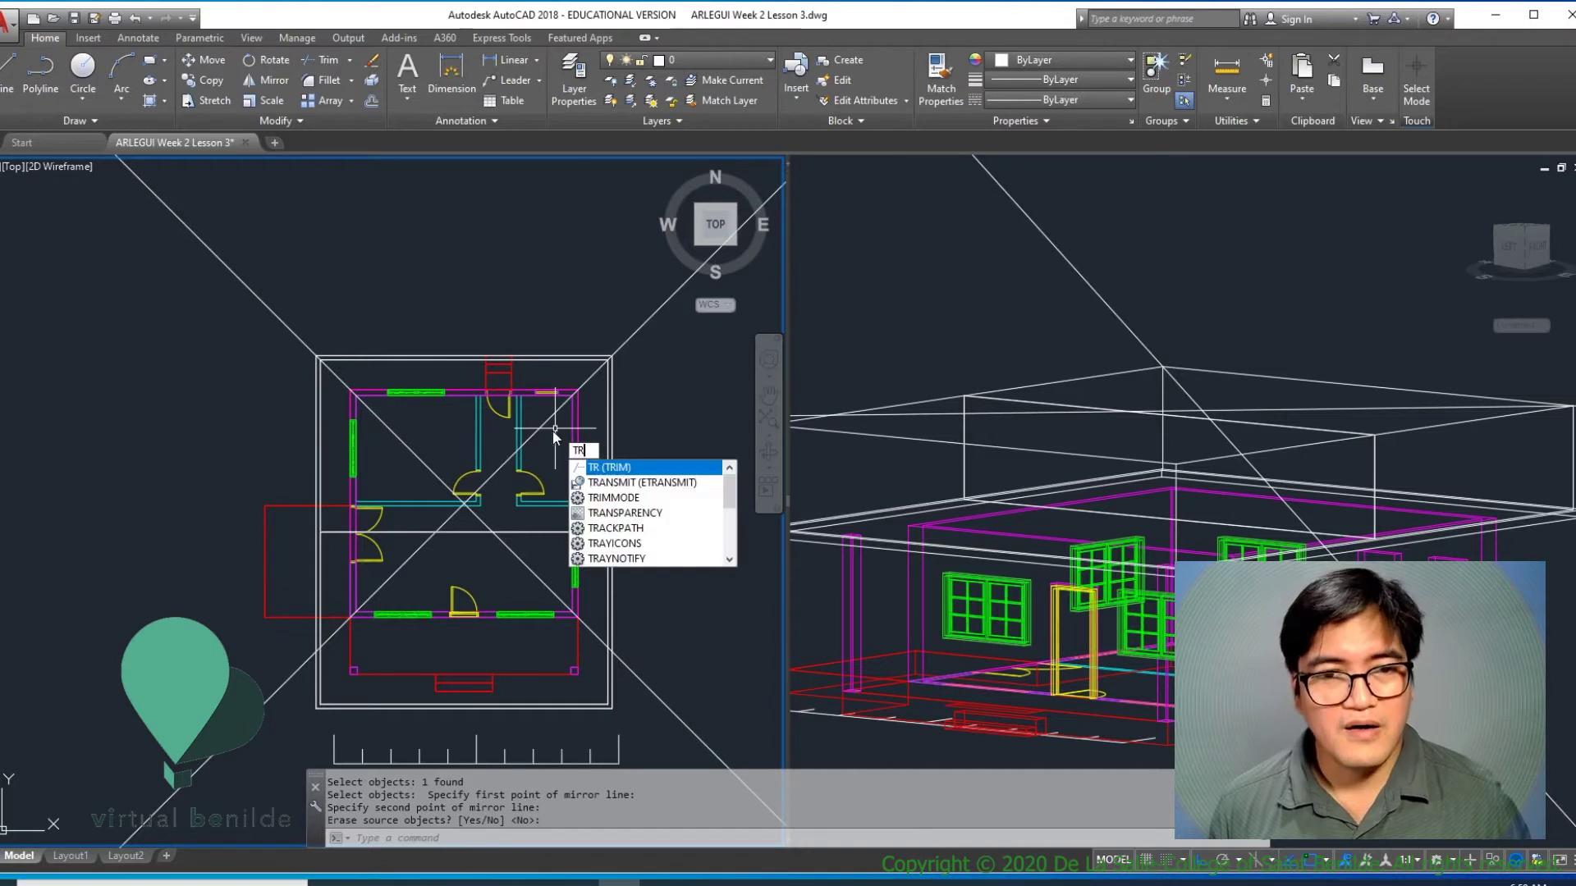
Step: Trim the two diagonal construction lines against each other, removing their southern portions below the crossing point
type("C")
key("Return")
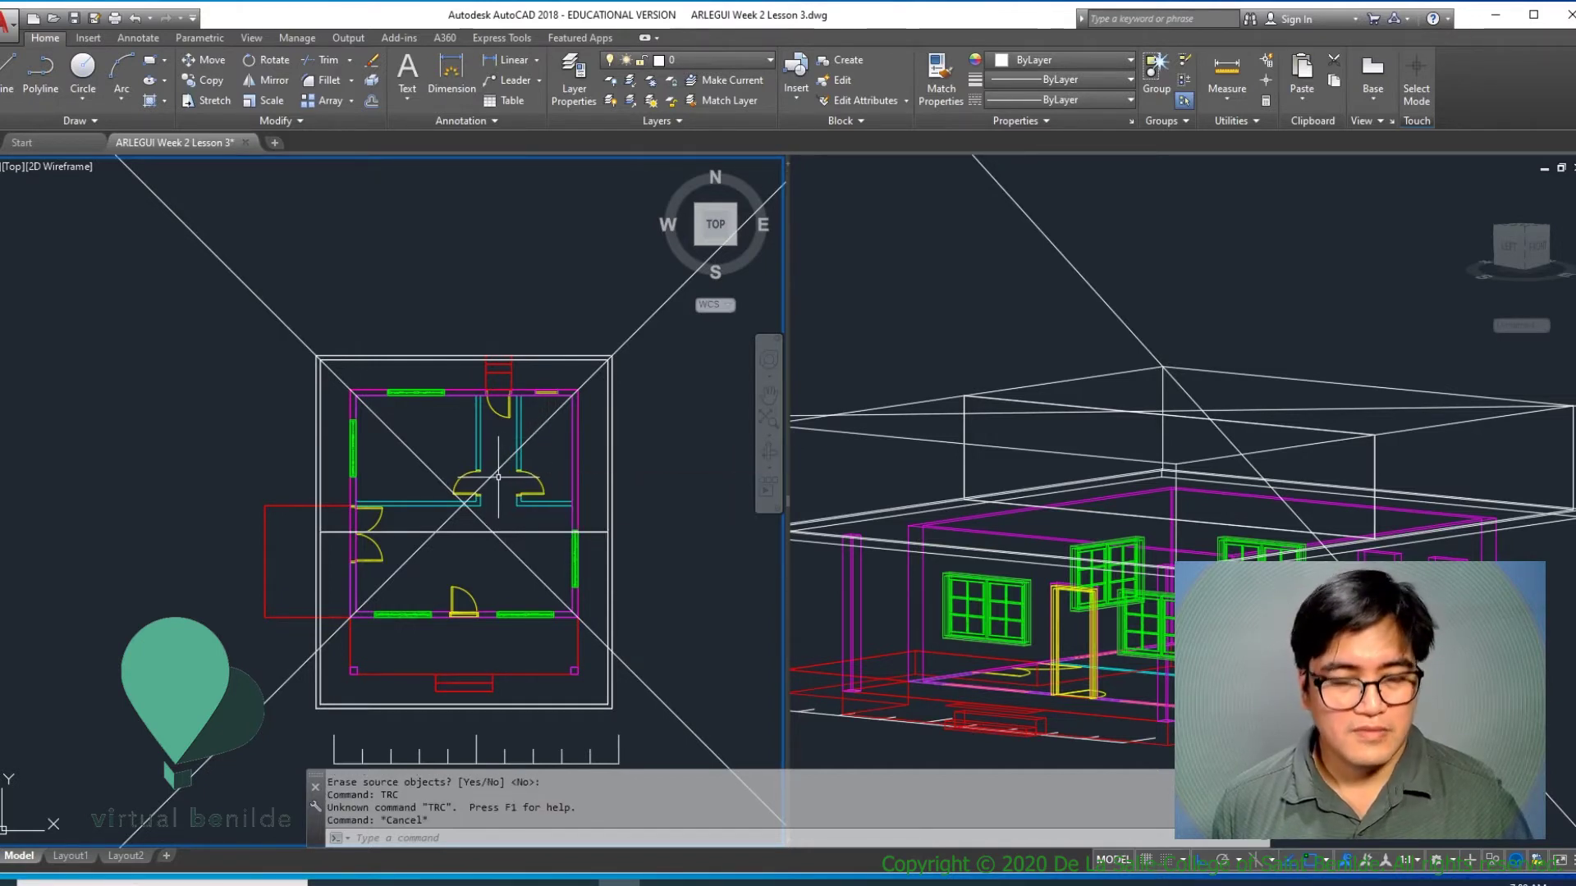
type("TR")
key("Return")
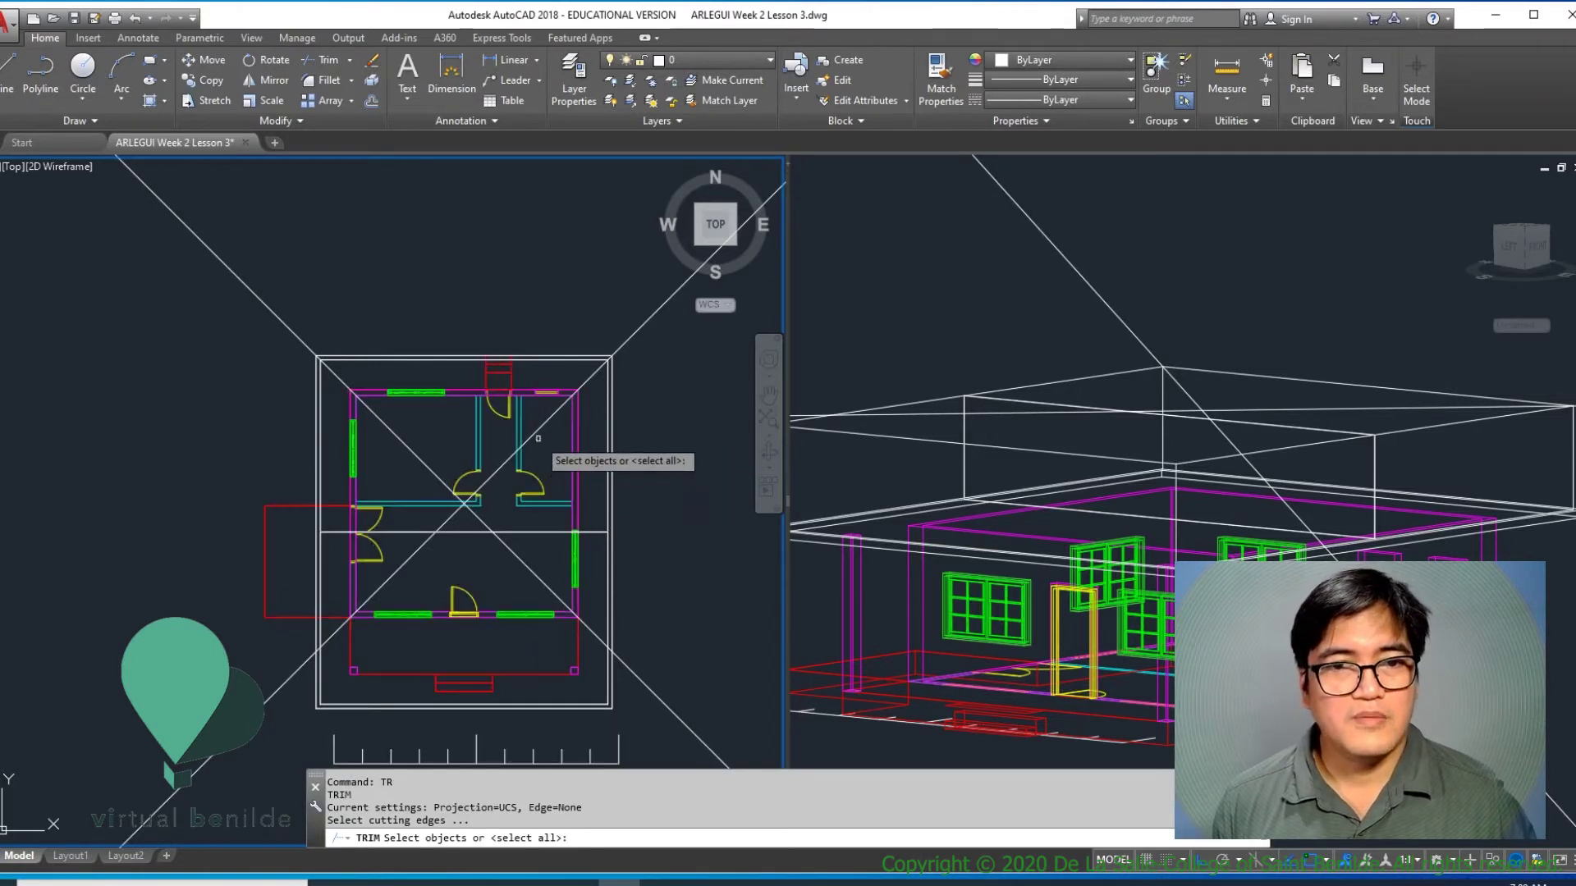
left_click(524, 445)
left_click(418, 459)
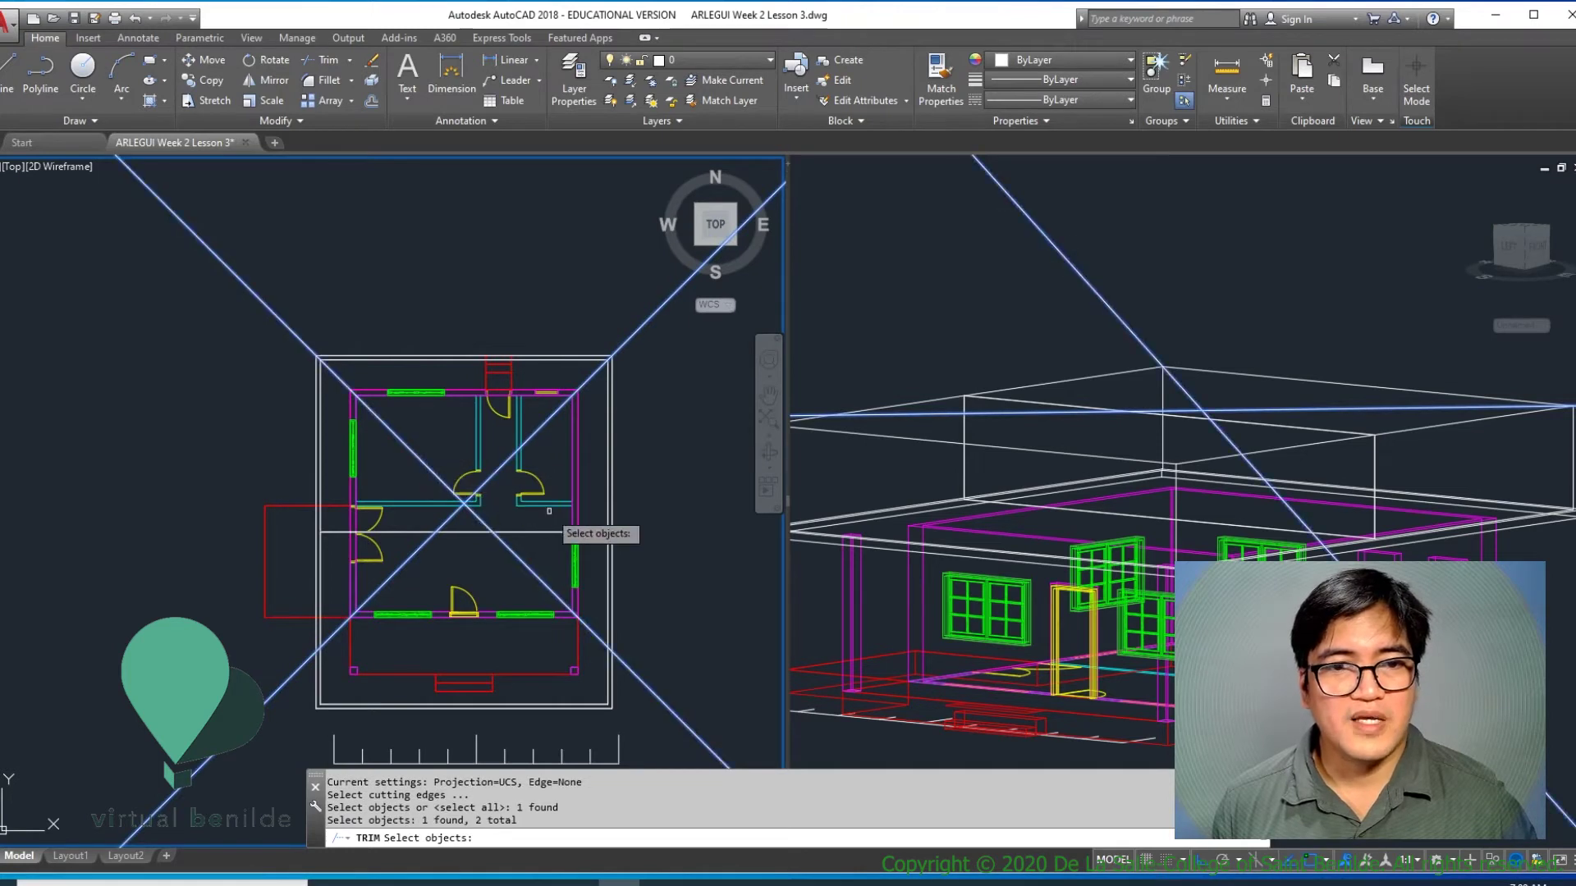
key("Return")
left_click(505, 541)
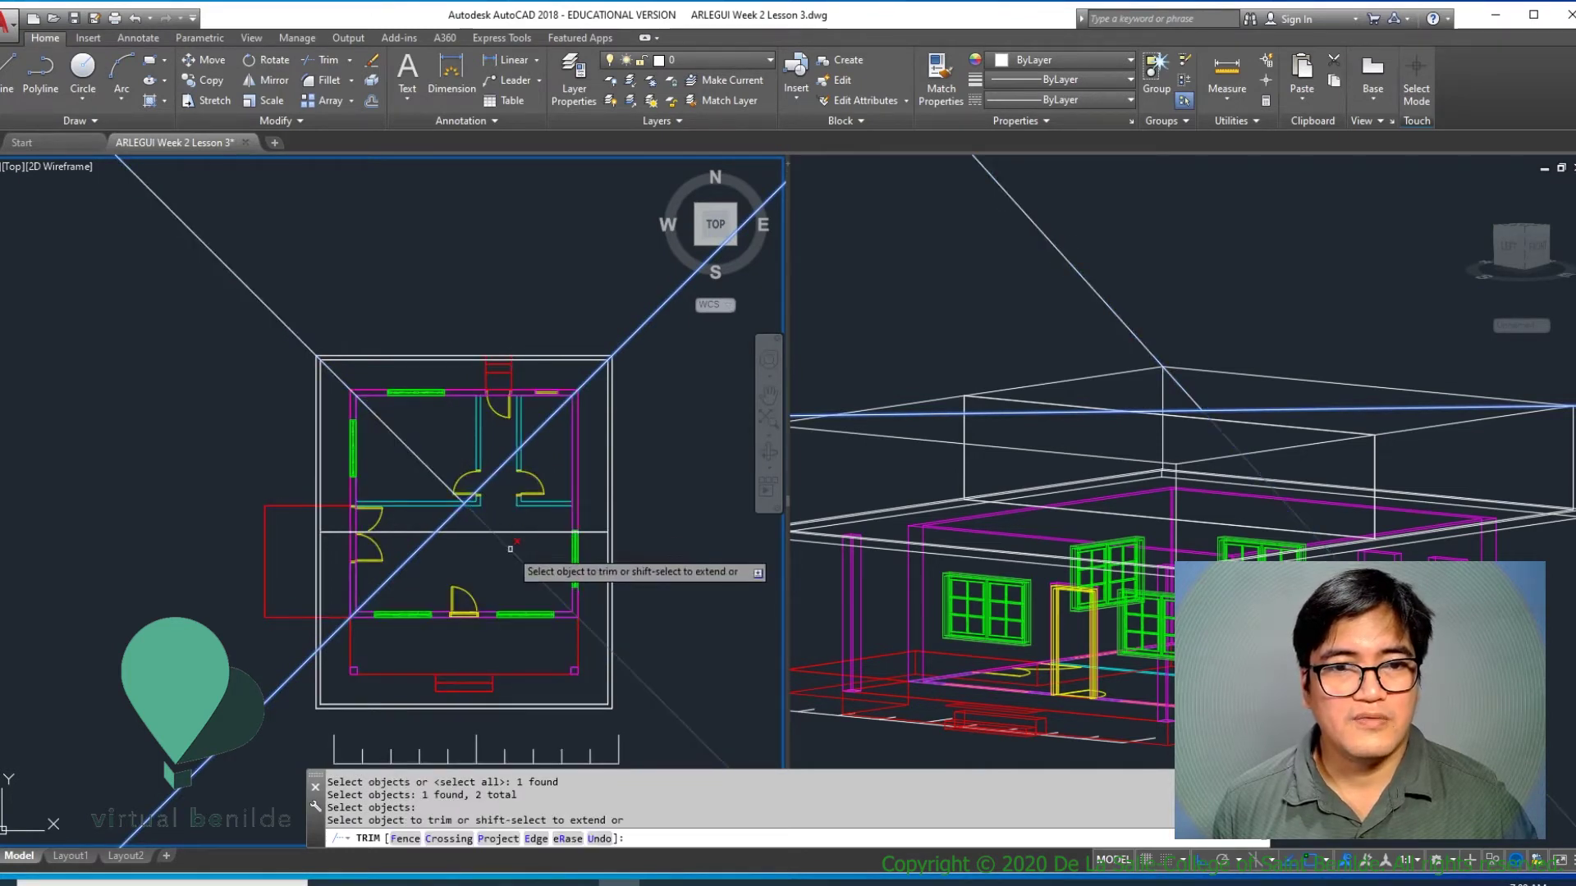
left_click(403, 561)
scroll(526, 535, "down", 1)
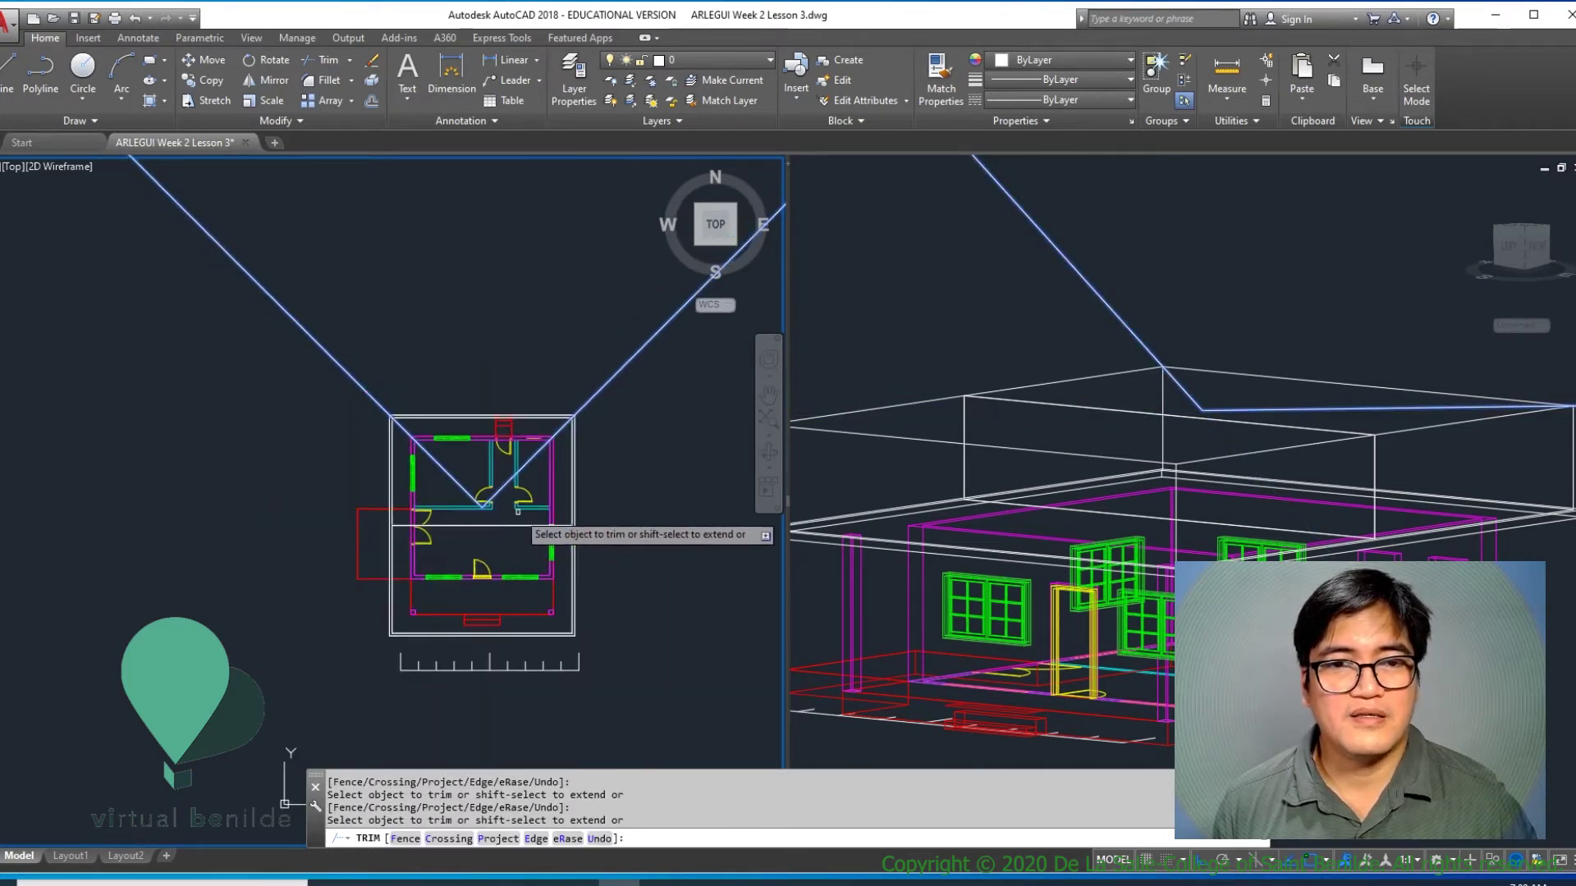
scroll(554, 460, "up", 1)
key("Return")
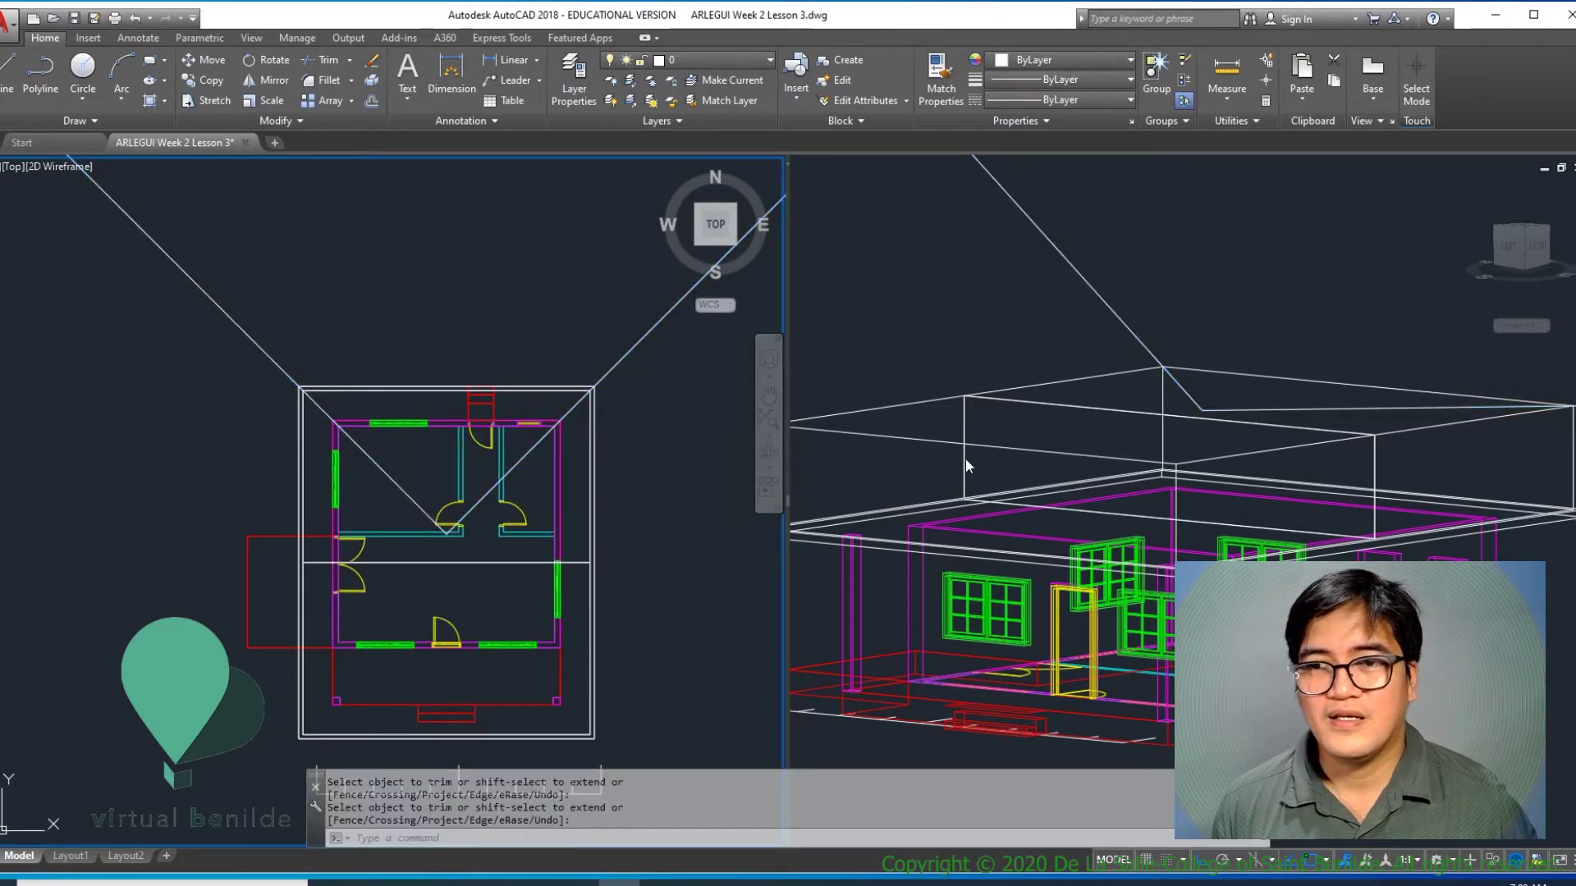
Step: Highlight the trimmed northeast diagonal to check it against the roof block in plan and 3D
left_click(1427, 431)
left_click(1413, 427)
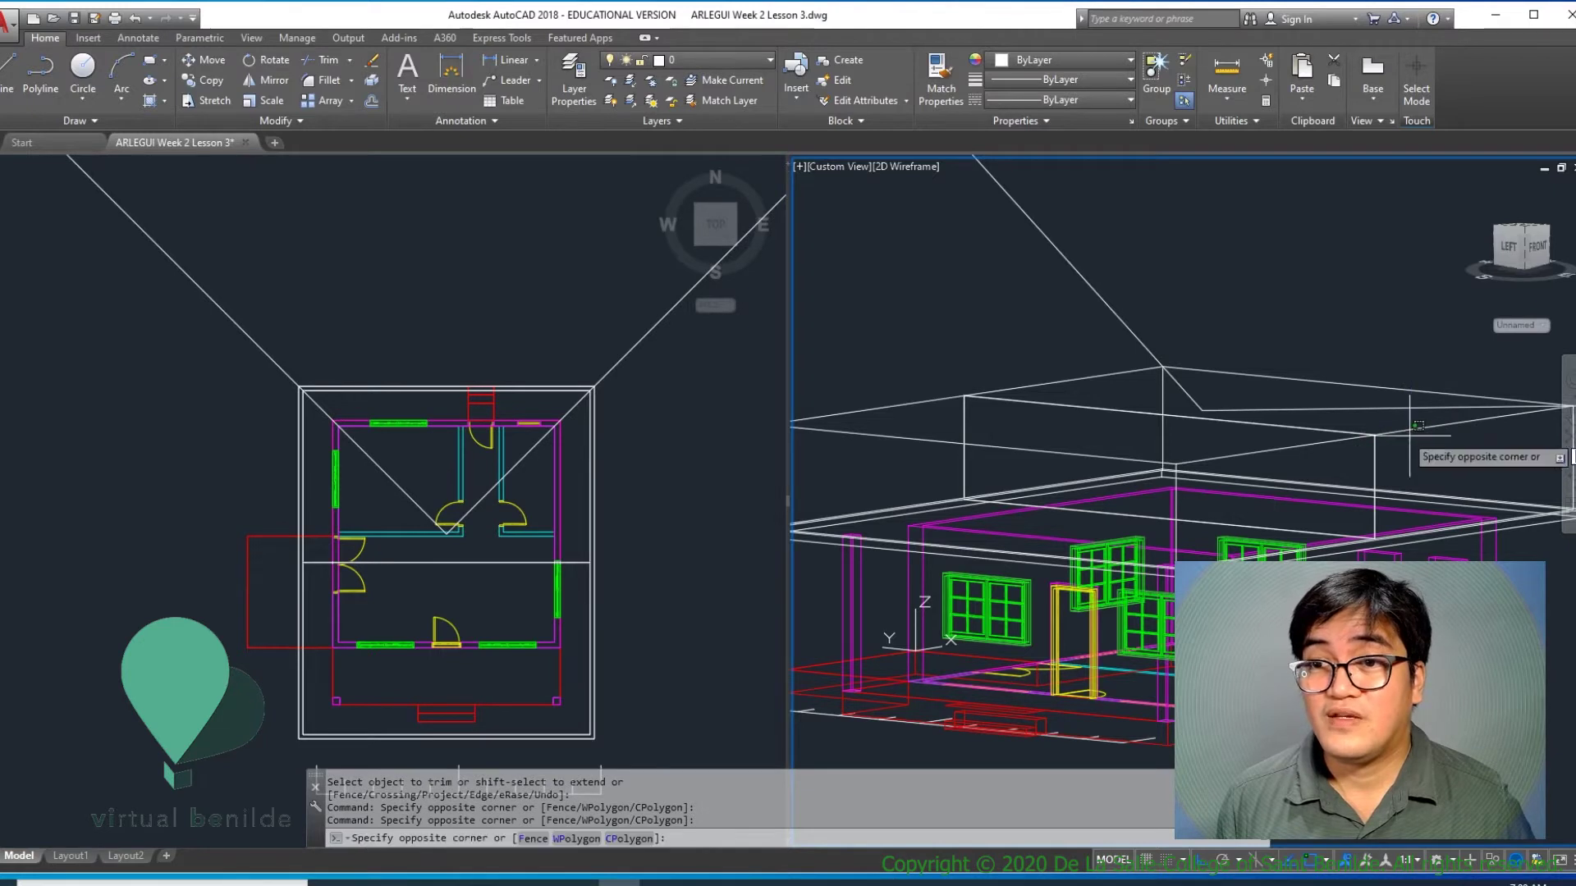
left_click(569, 402)
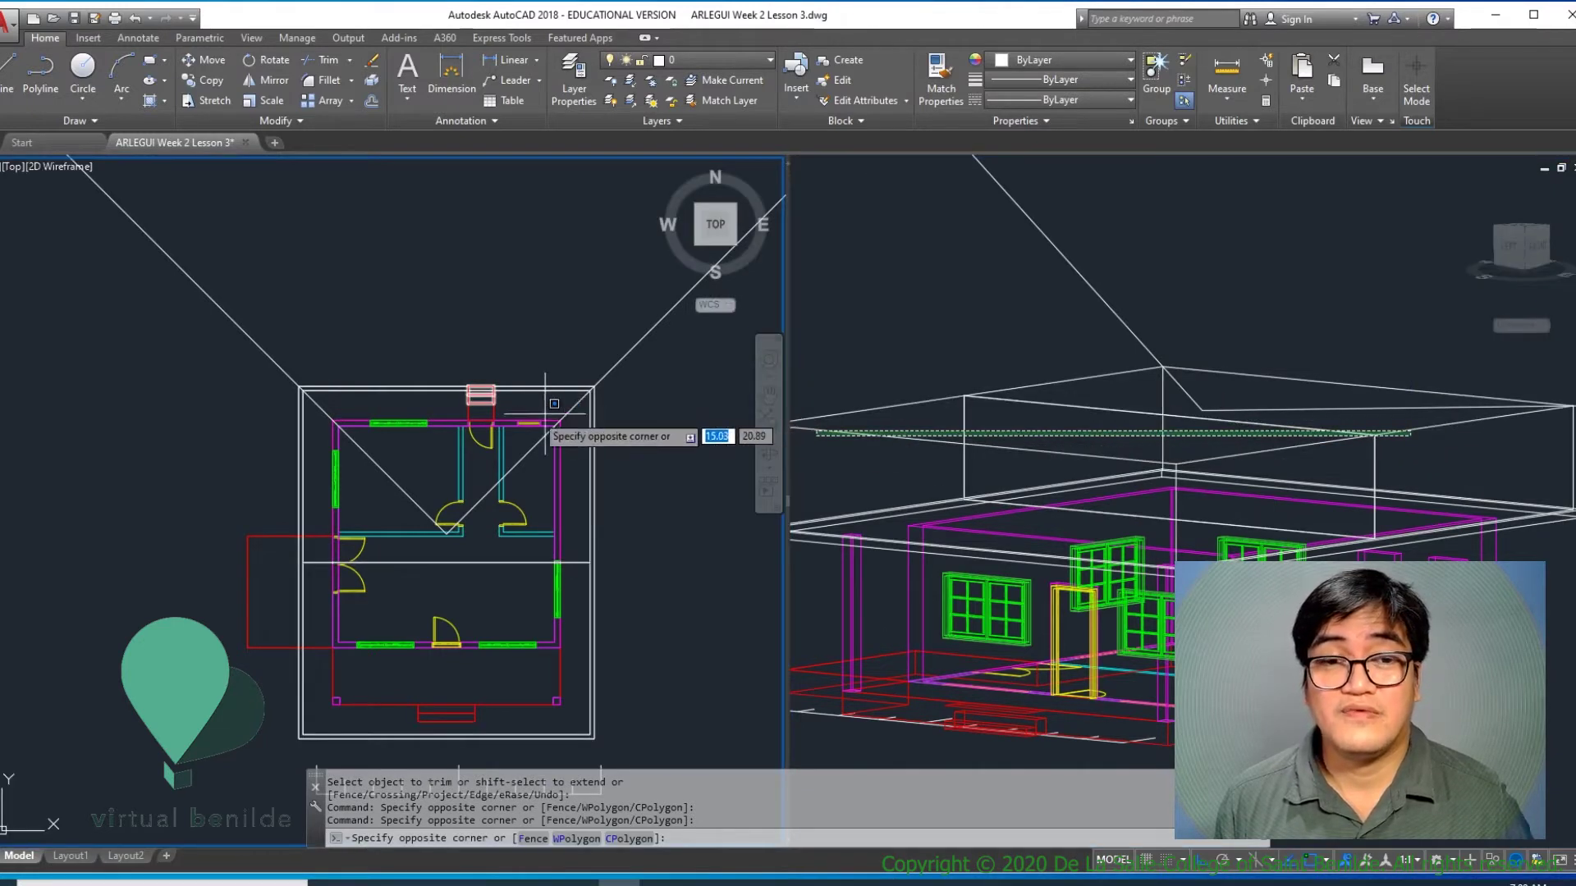
key("Escape")
left_click(577, 415)
left_click(547, 435)
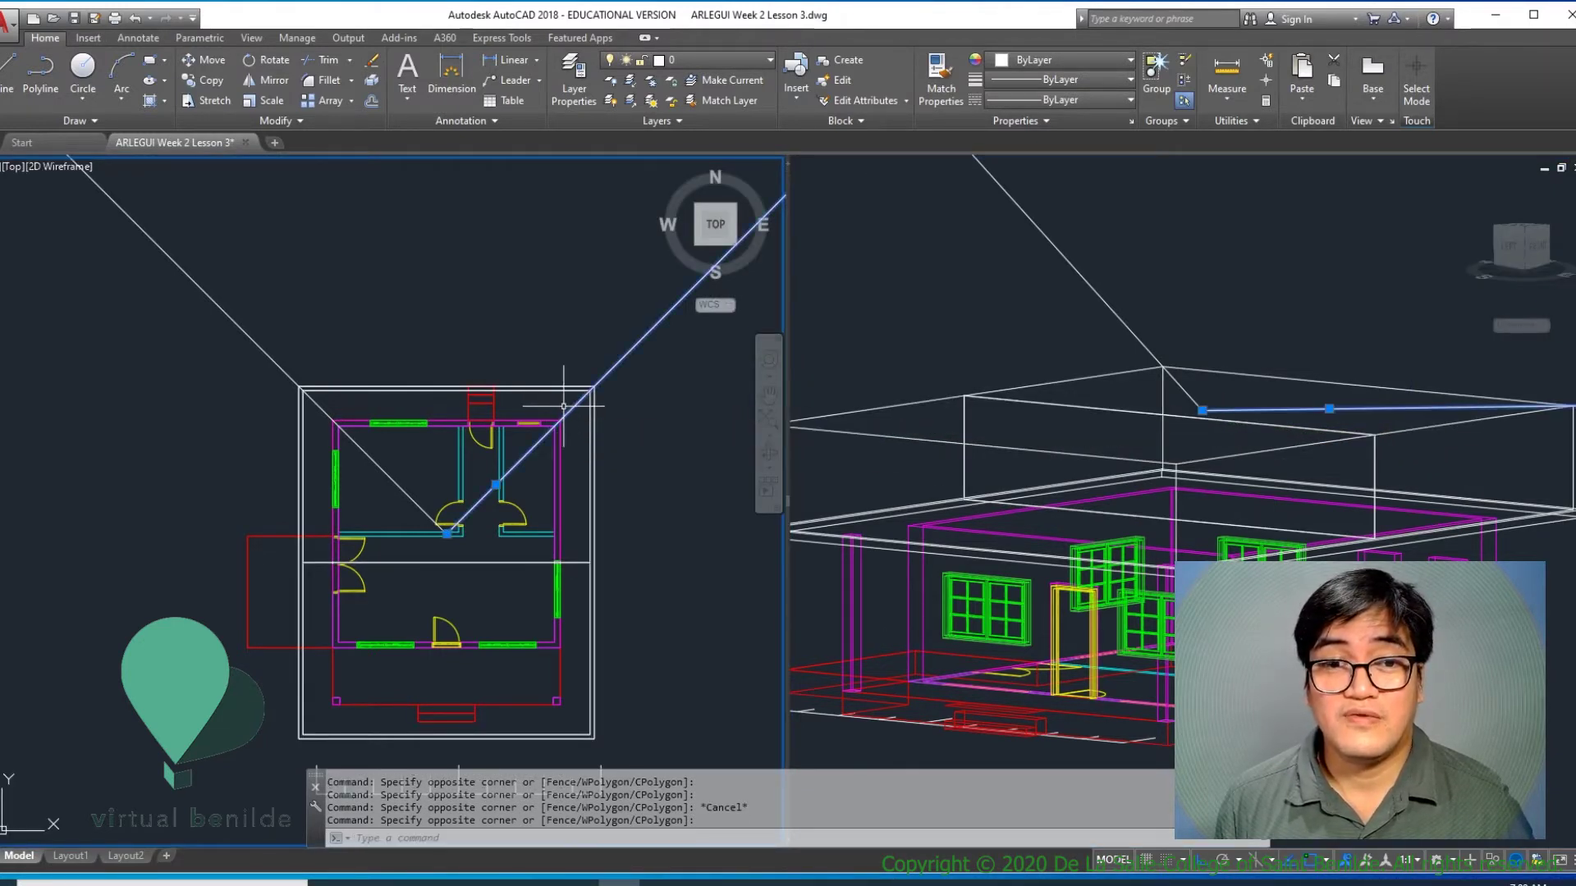
key("Escape")
key("Escape")
Step: Examine in the 3D view how the trimmed diagonals pass through the roof block's upper corners and meet inside it
left_click(994, 450)
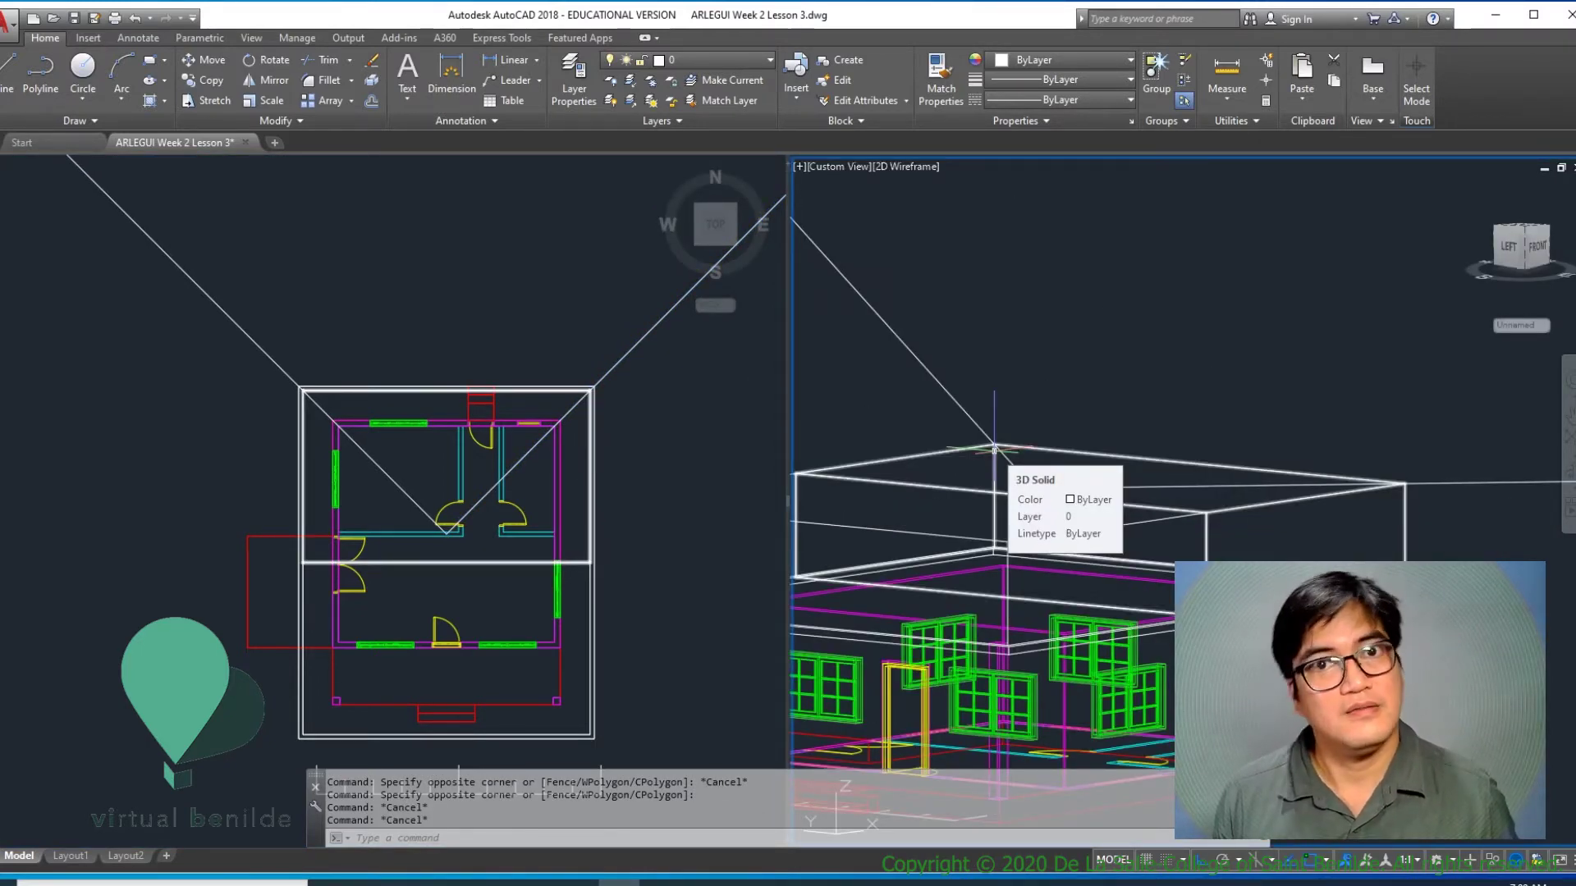
middle_click_drag(994, 449, 1100, 559)
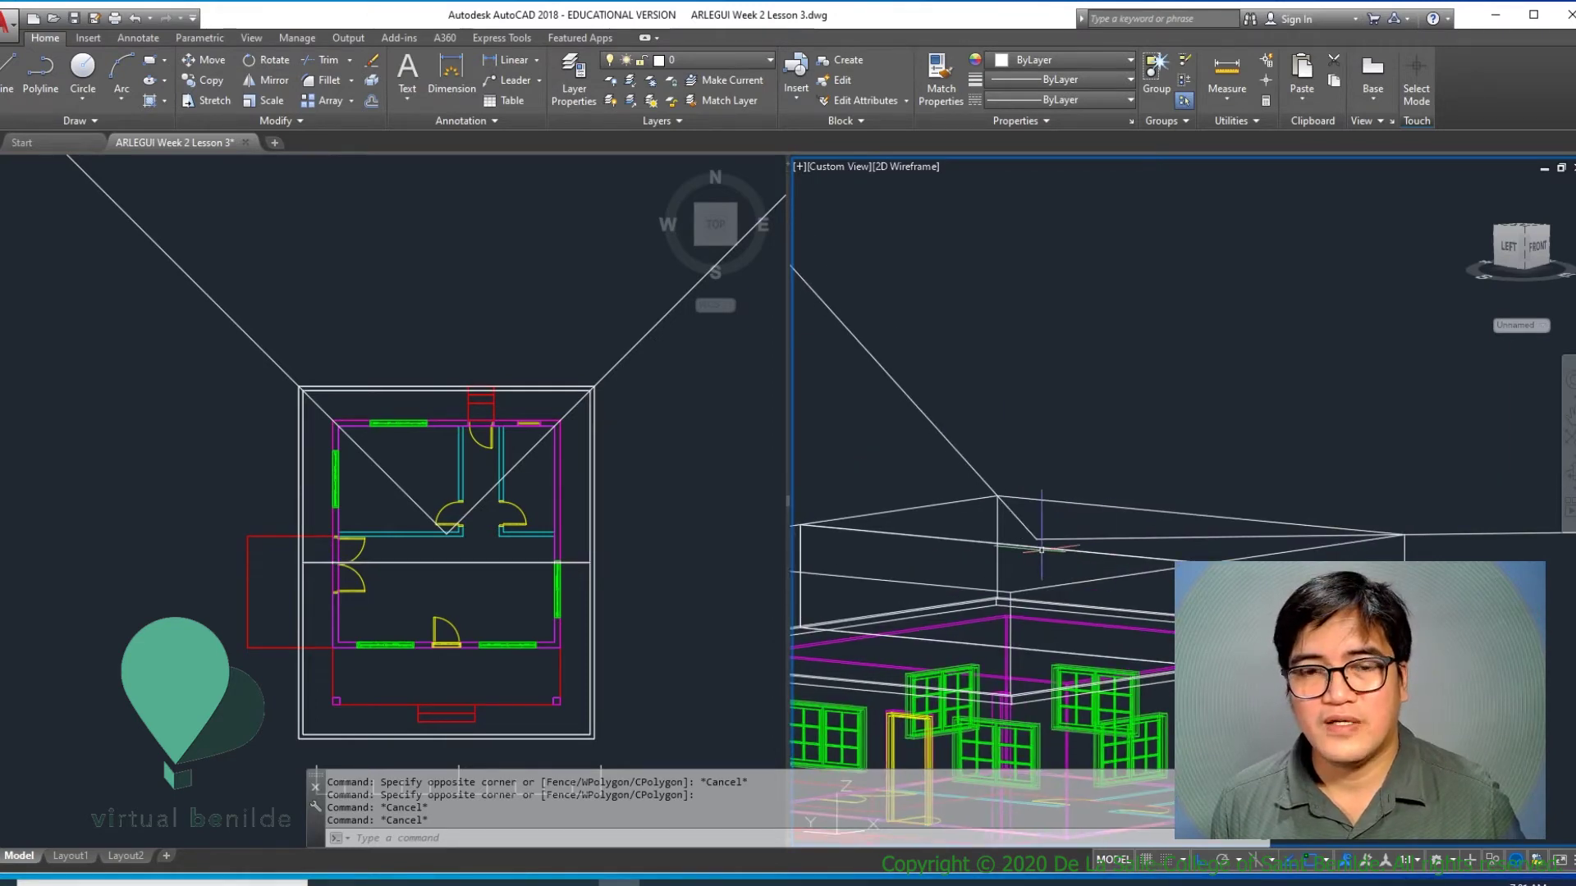
scroll(1039, 534, "up", 2)
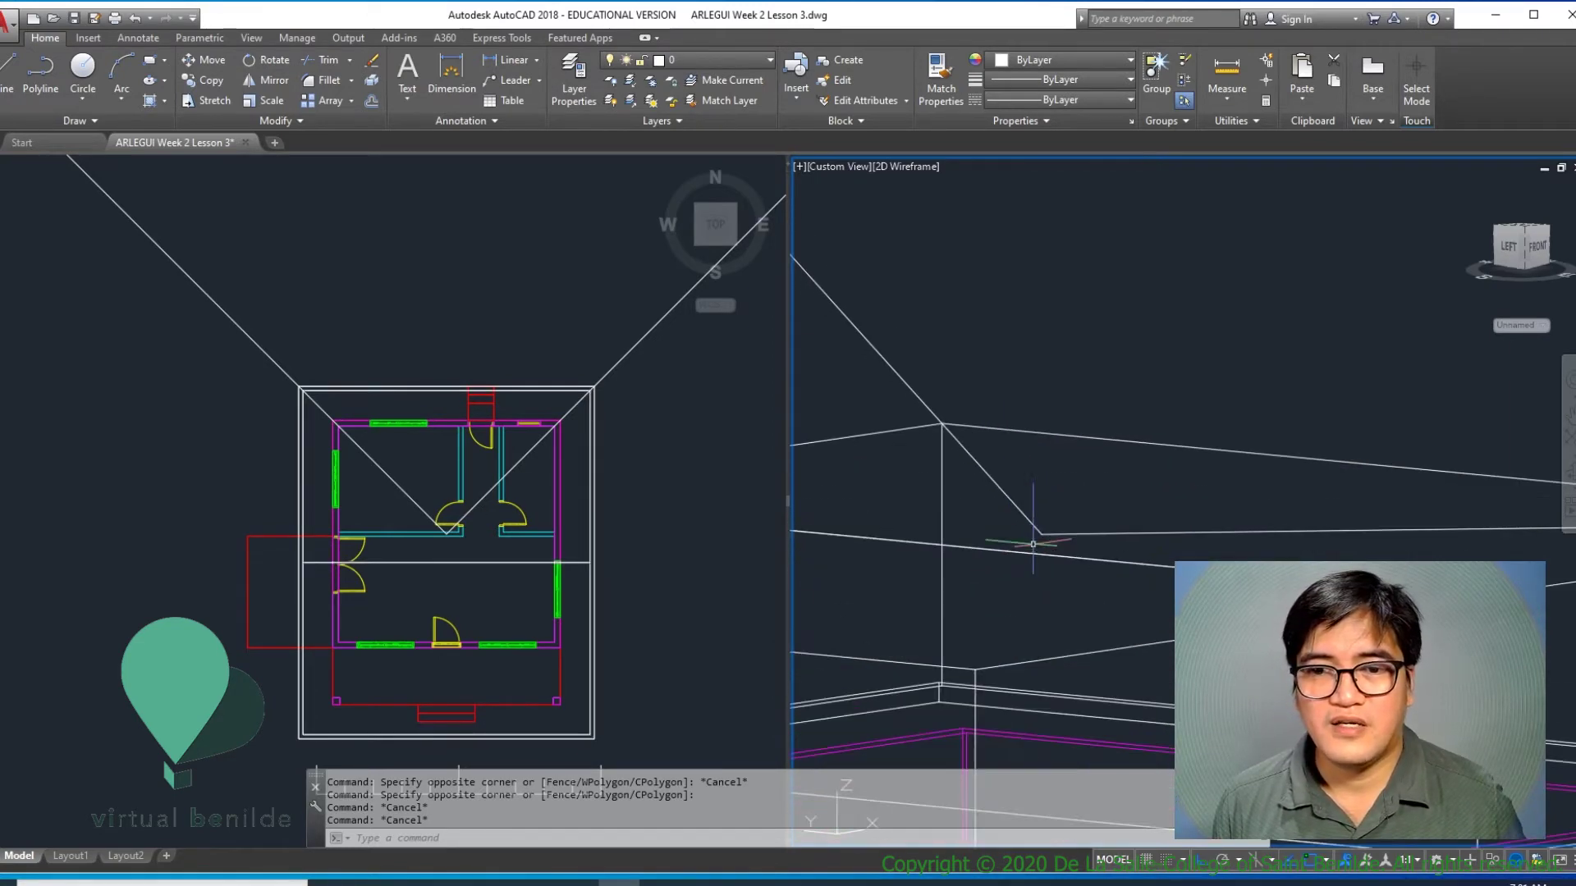
left_click(1038, 529)
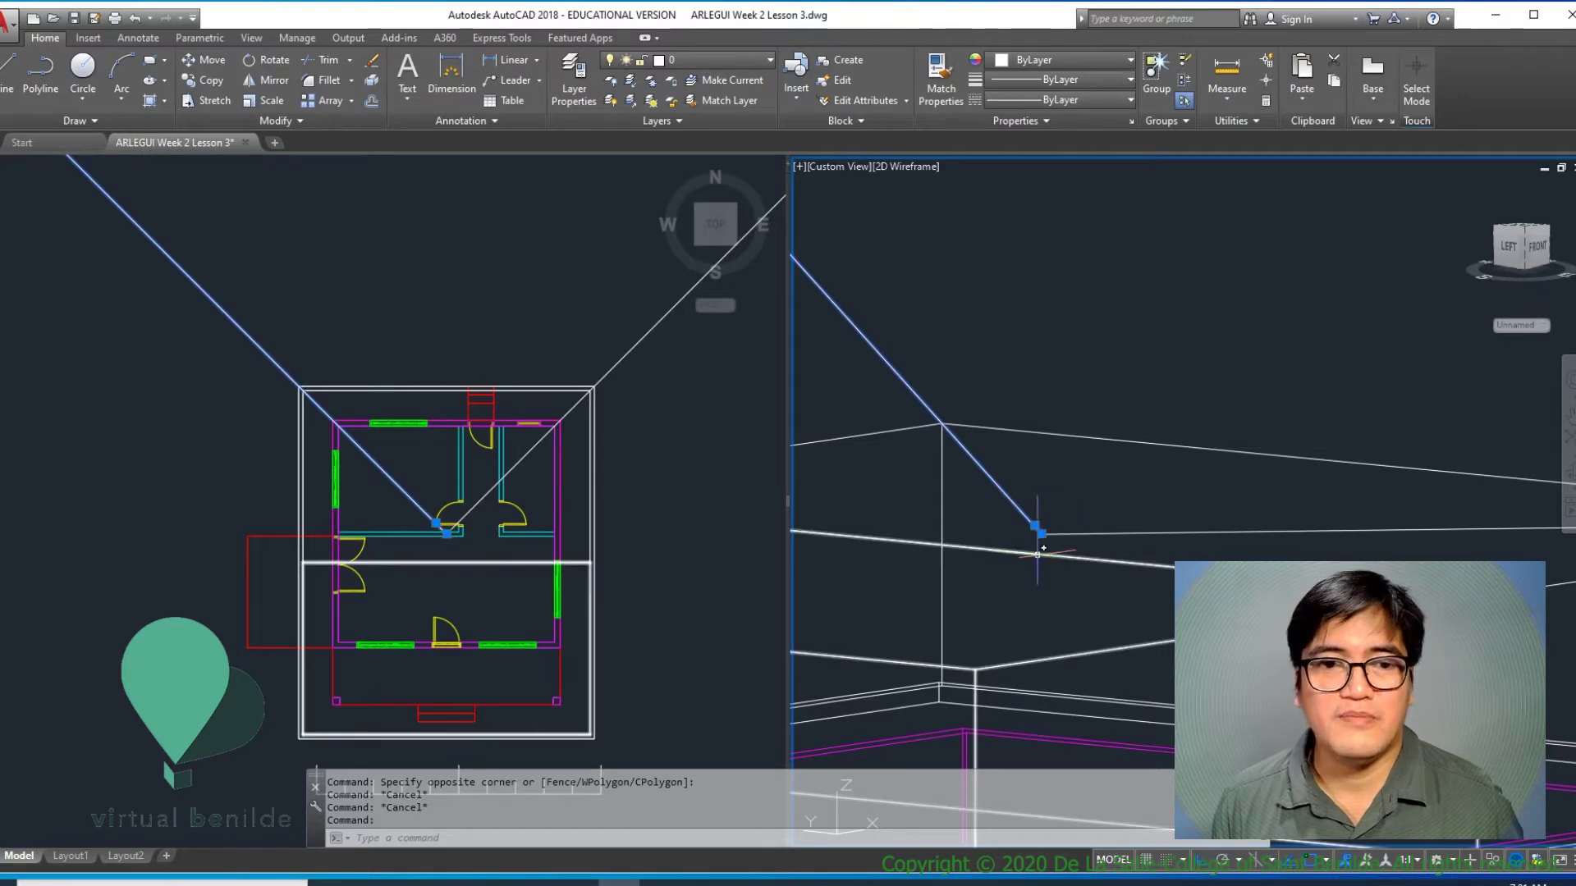
key("Escape")
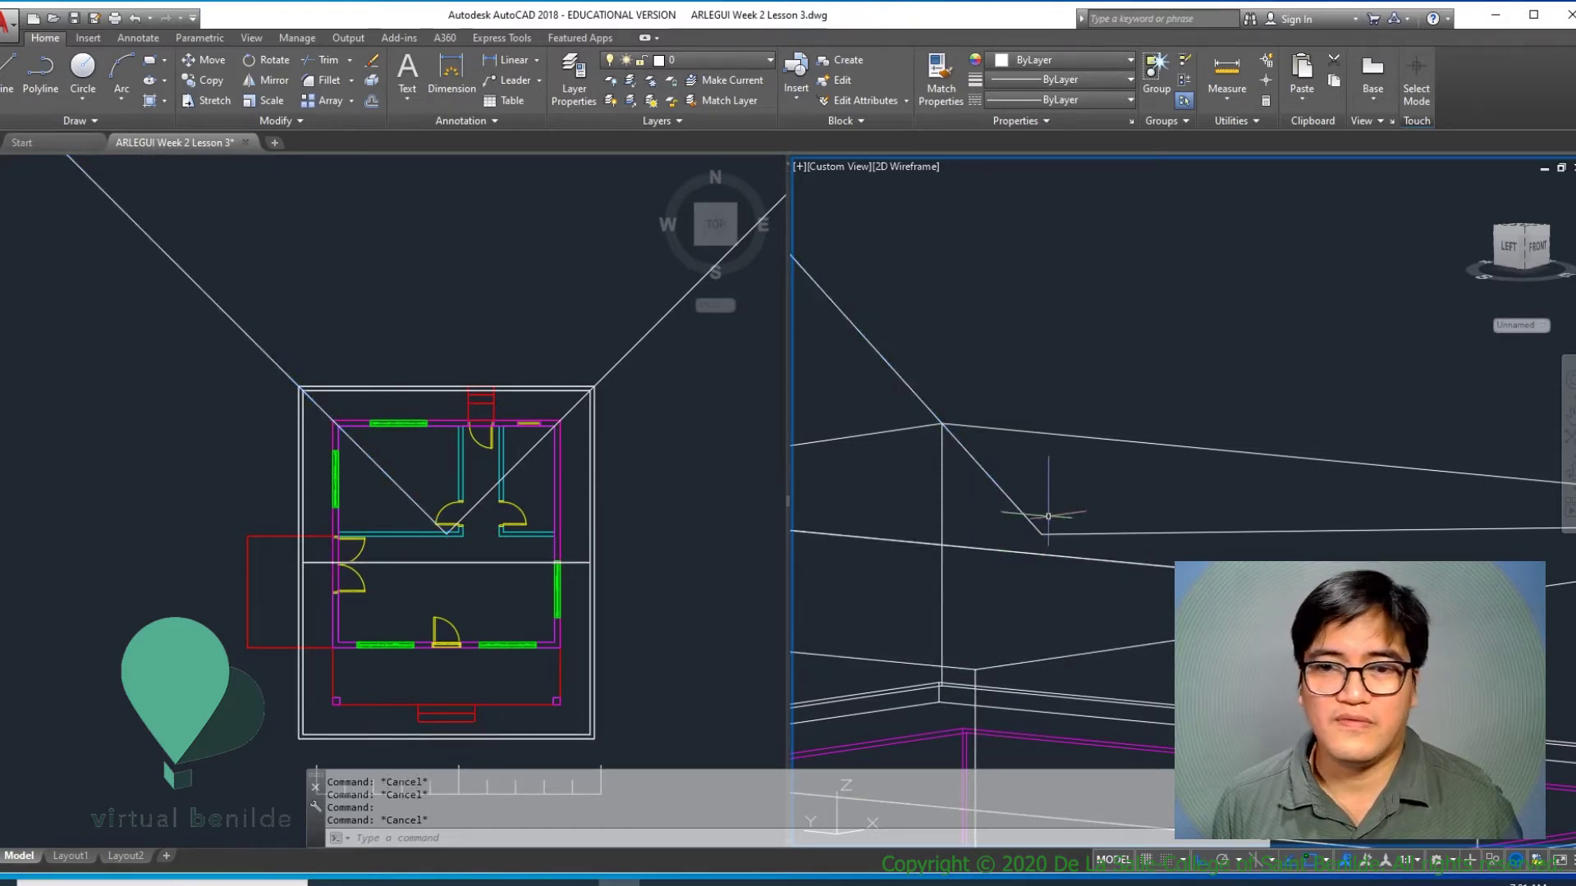
scroll(1038, 525, "down", 3)
scroll(1038, 537, "up", 4)
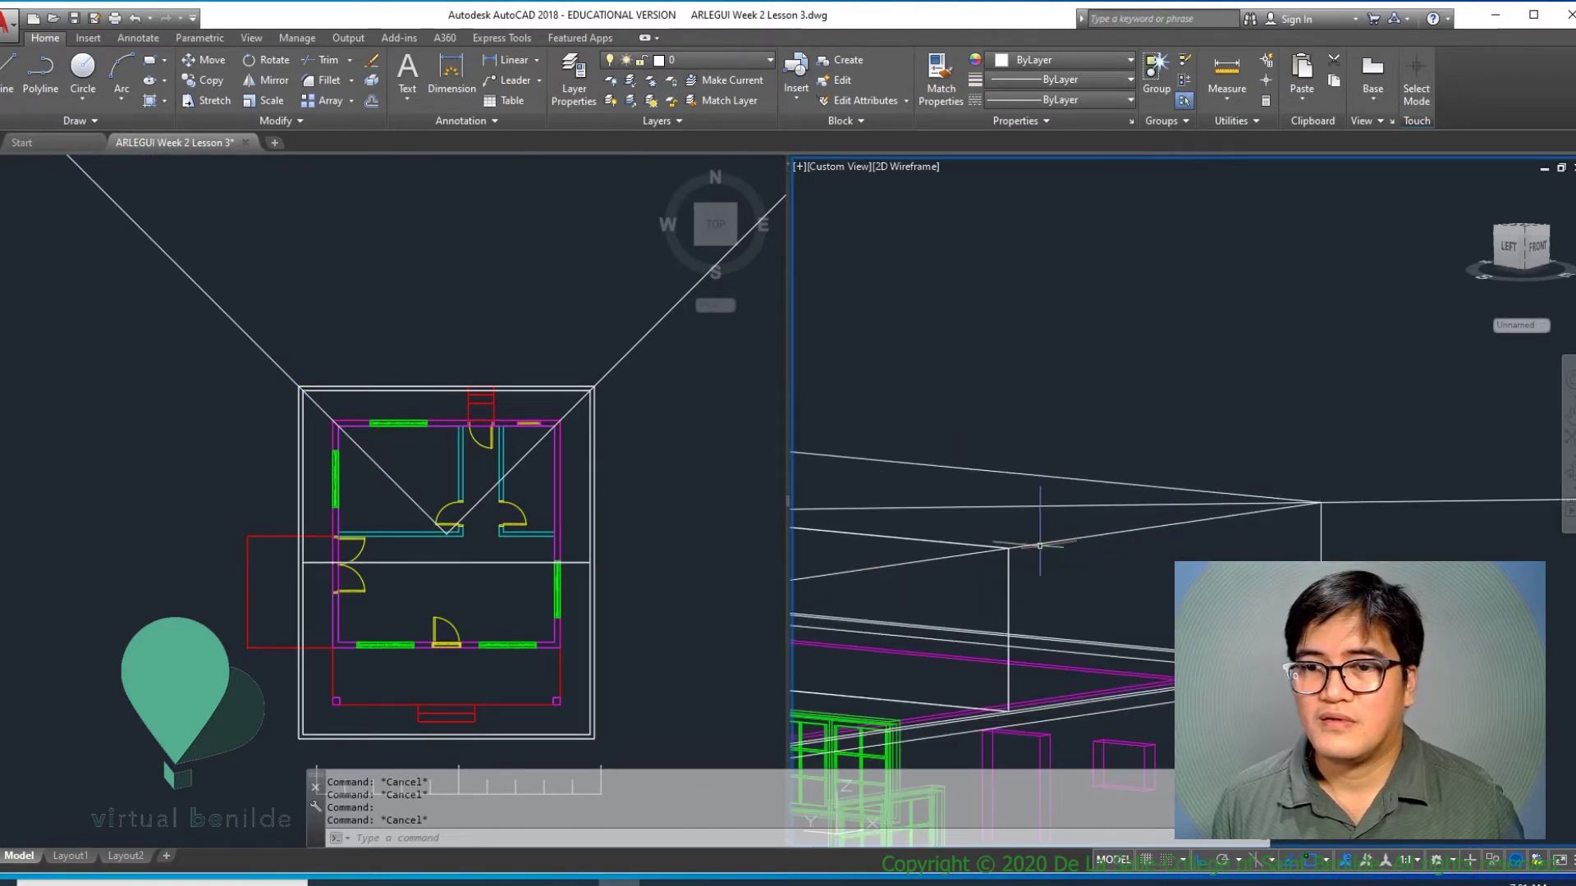
scroll(1097, 544, "down", 2)
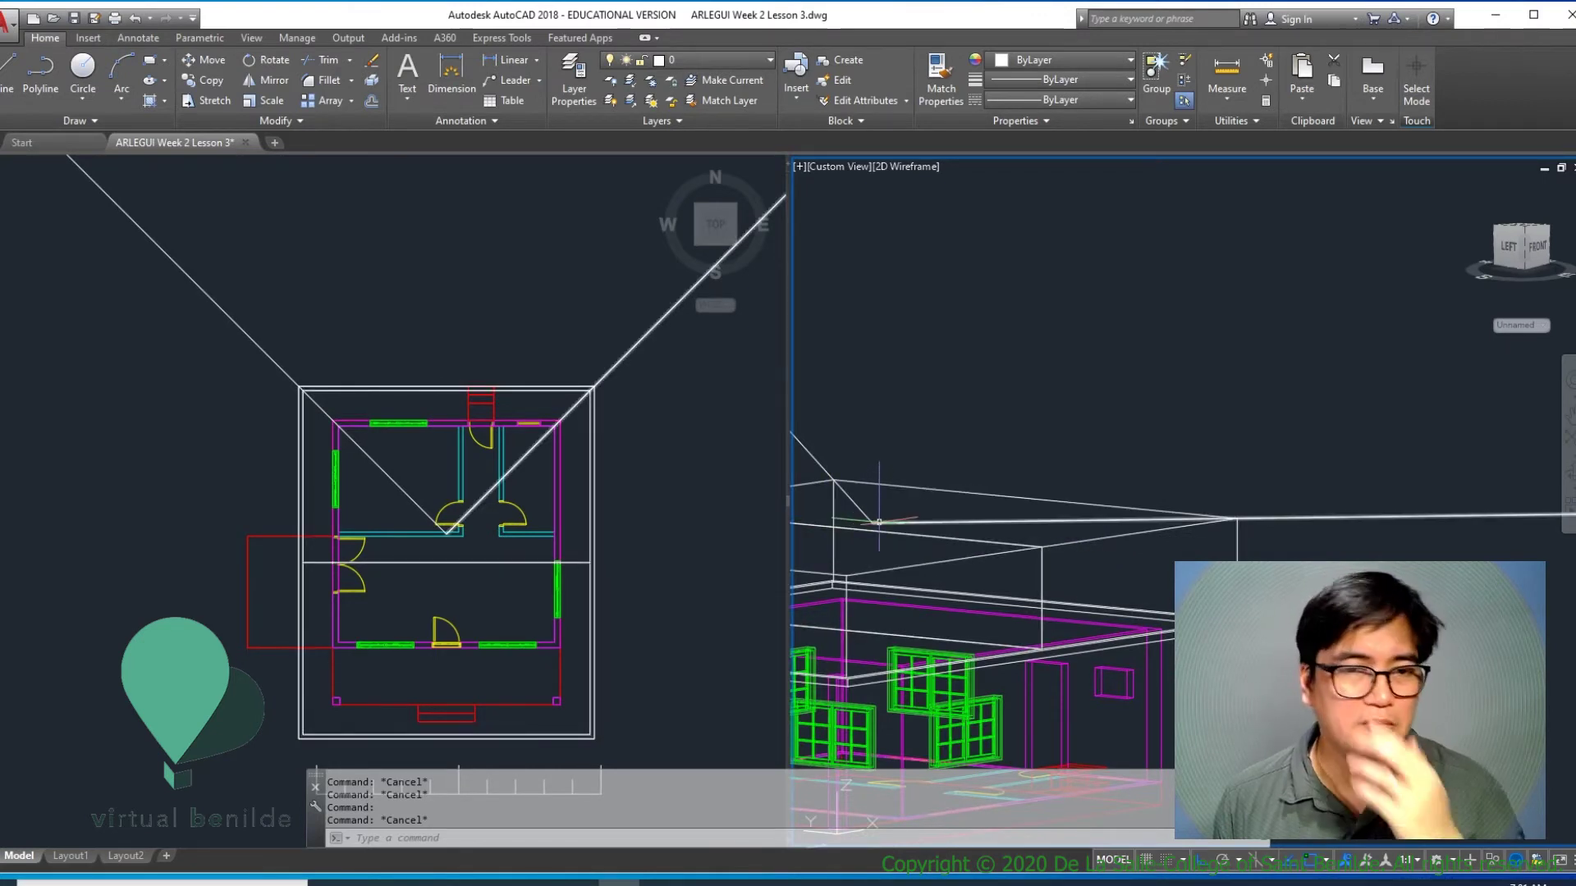
middle_click_drag(999, 517, 1215, 485)
middle_click_drag(1294, 530, 1202, 549, "shift")
scroll(1232, 541, "up", 2)
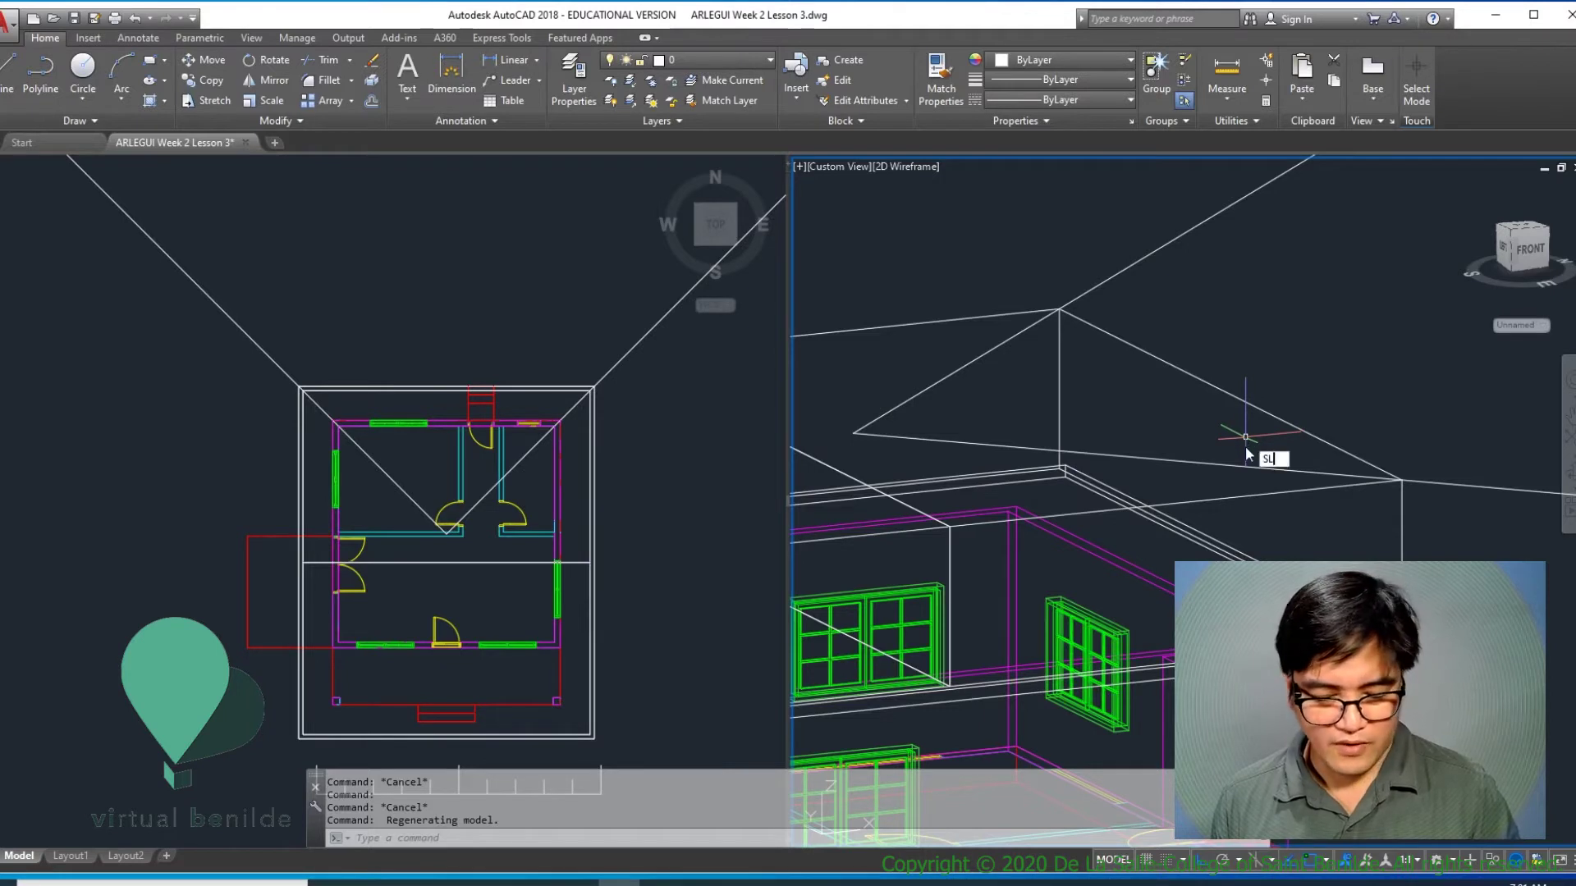
Step: Start slicing the northern half of the roof block using the 3points slicing plane option
key("Return")
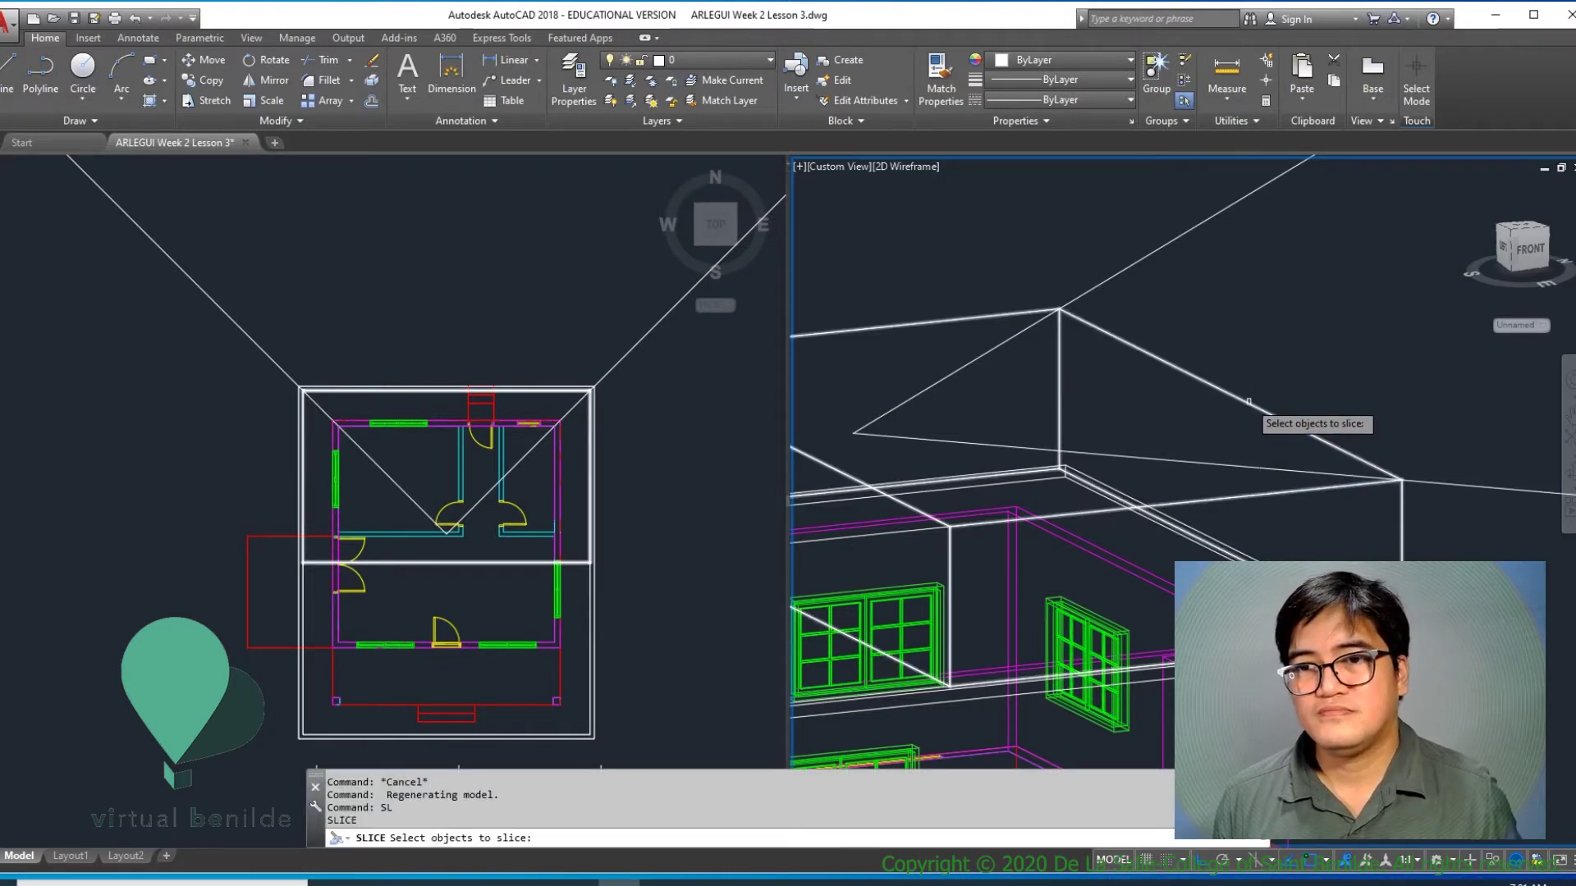
left_click(1248, 401)
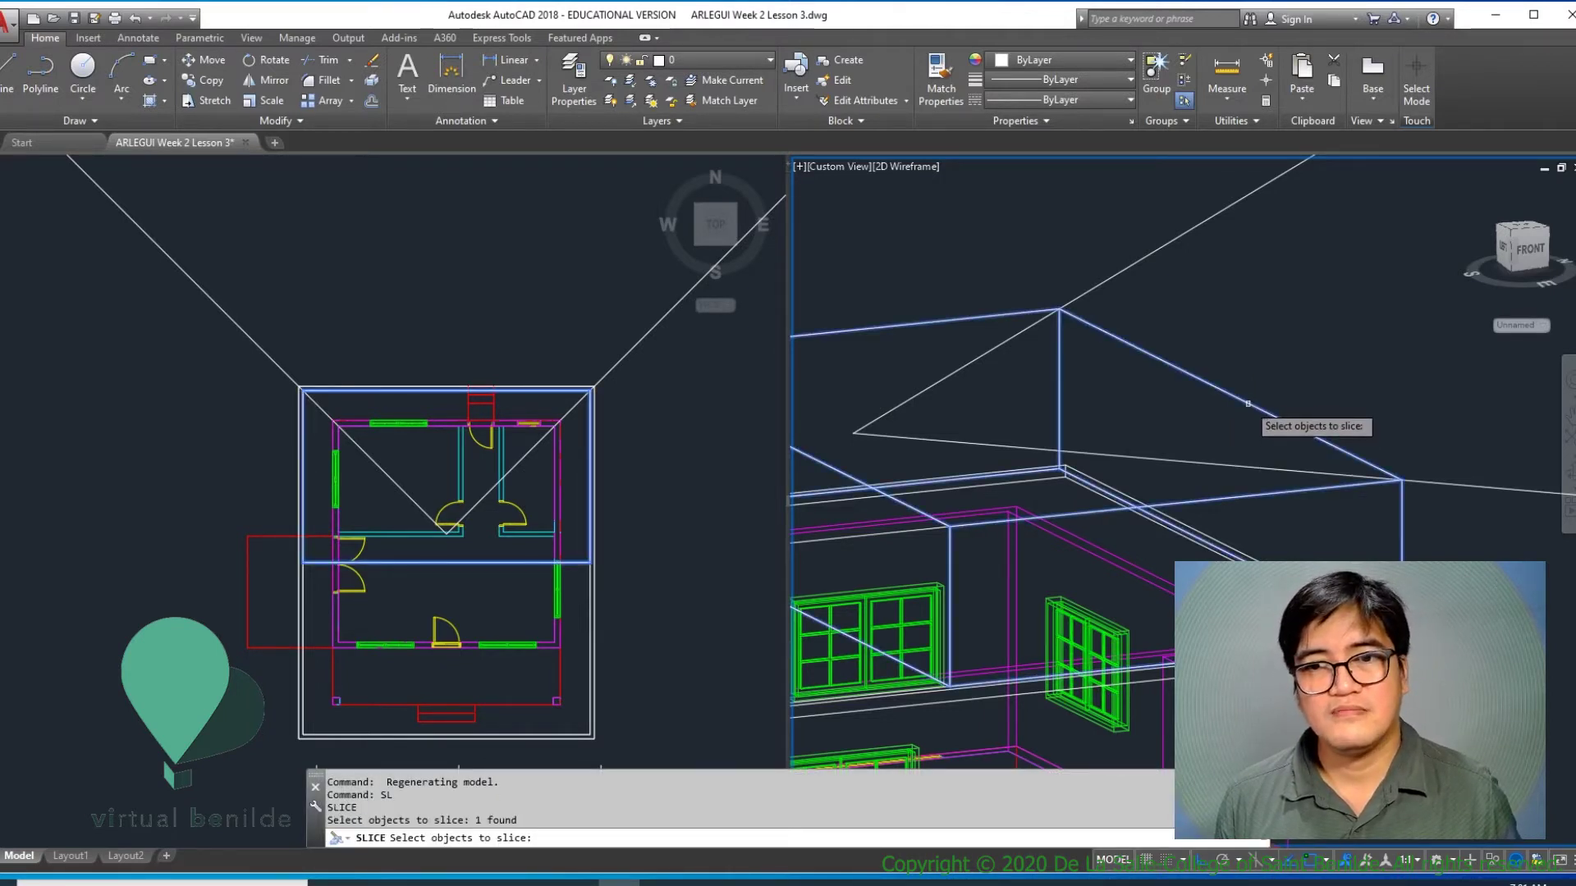
key("Return")
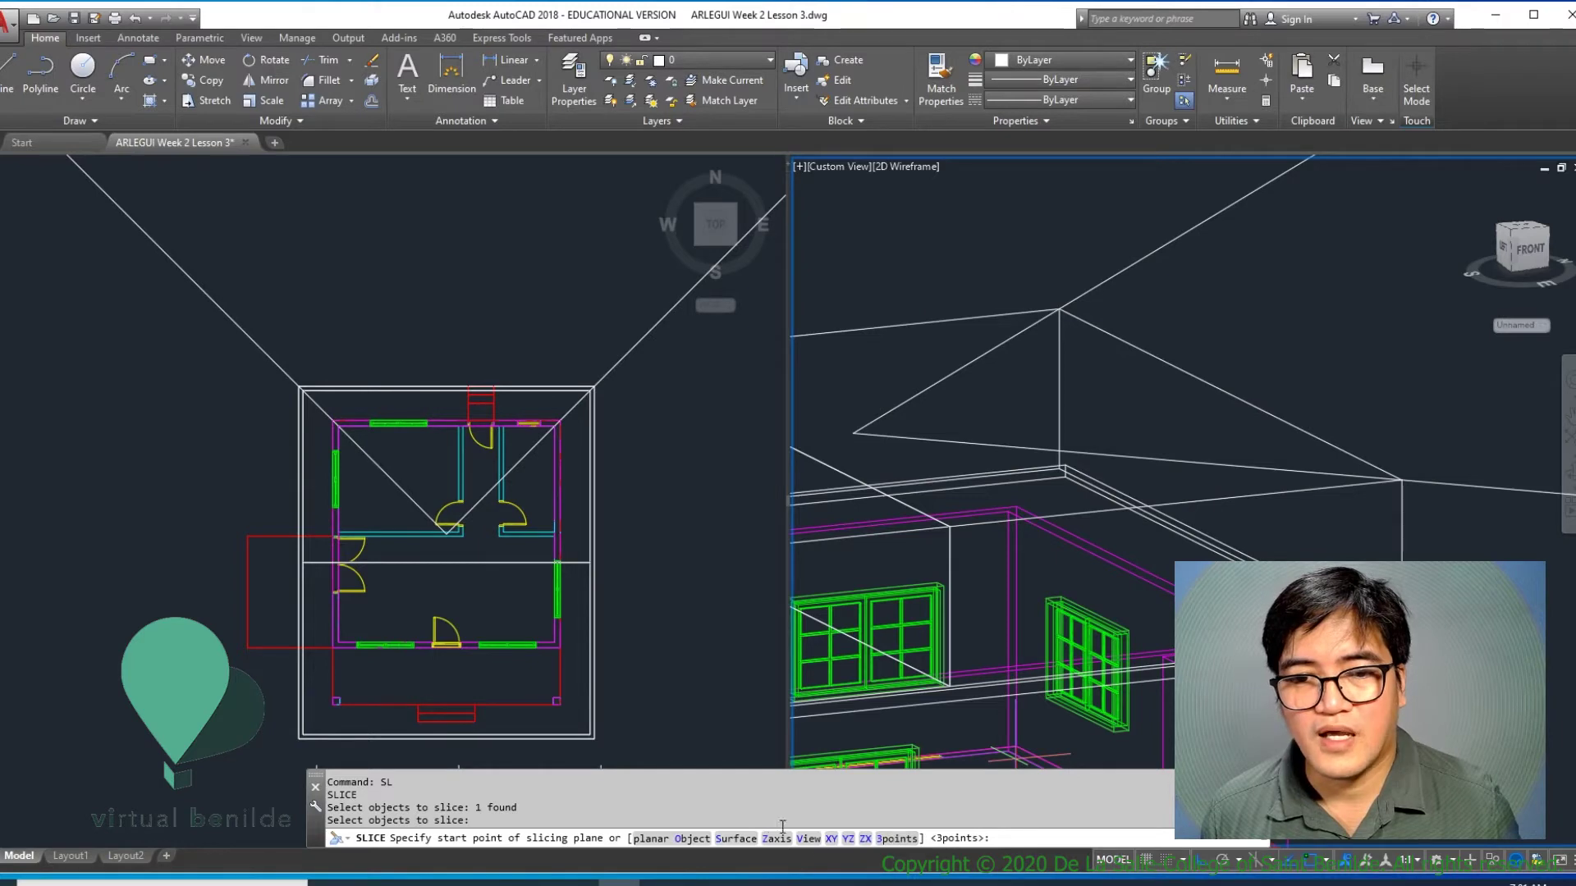
left_click(896, 838)
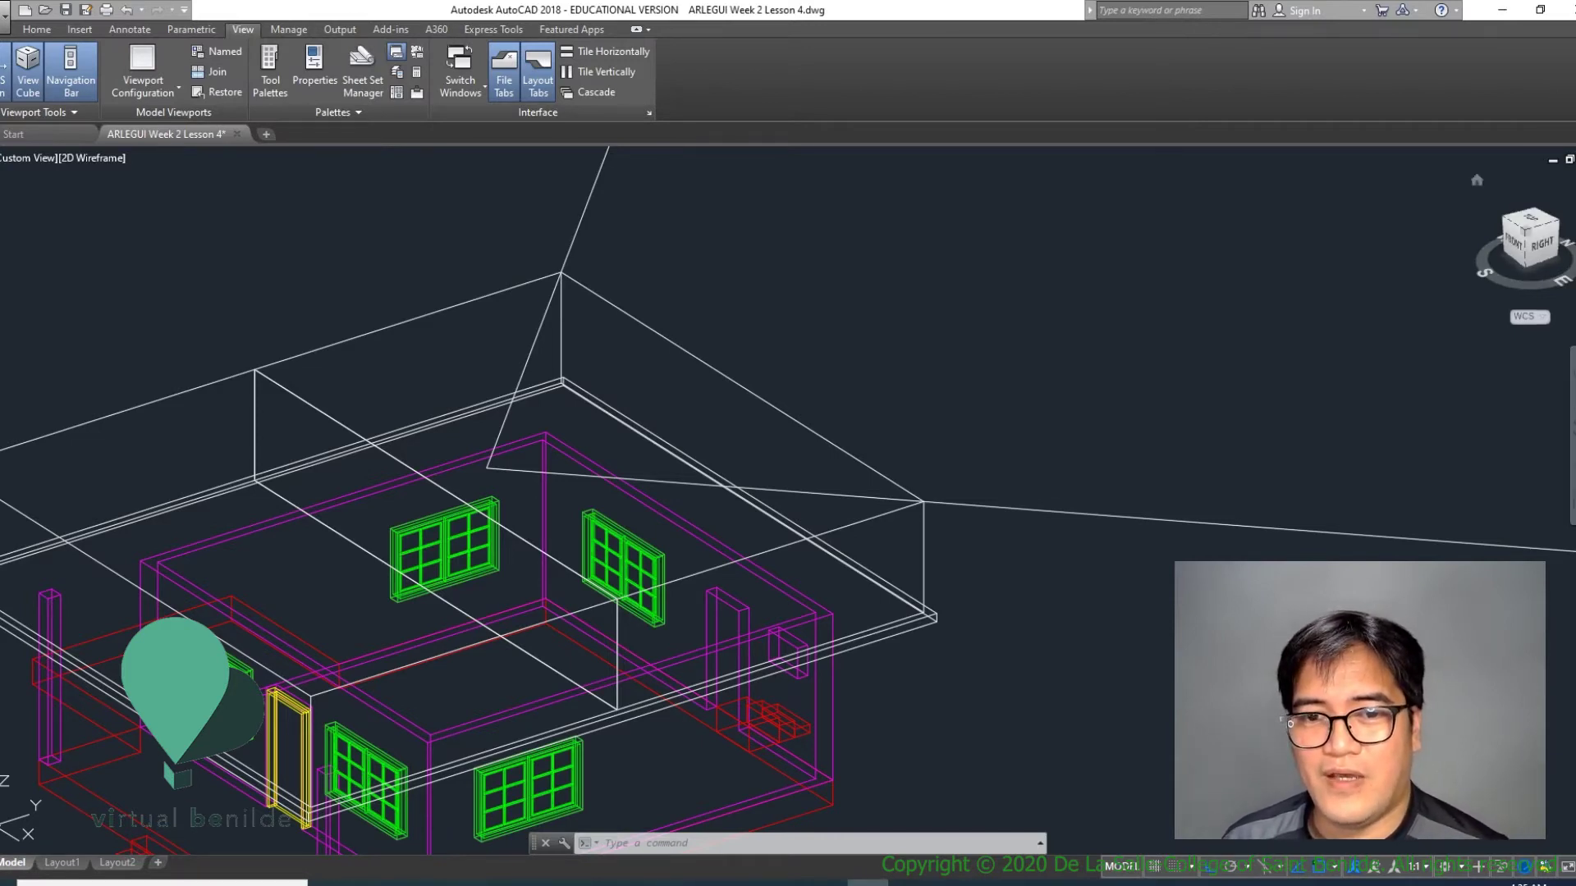
Step: Examine the wireframe roof block with its diagonals and highlight the northern half
mouse_move(685, 474)
middle_mouse_down()
mouse_move(819, 481)
mouse_move(732, 440)
middle_mouse_up()
scroll(819, 481, "up", 2)
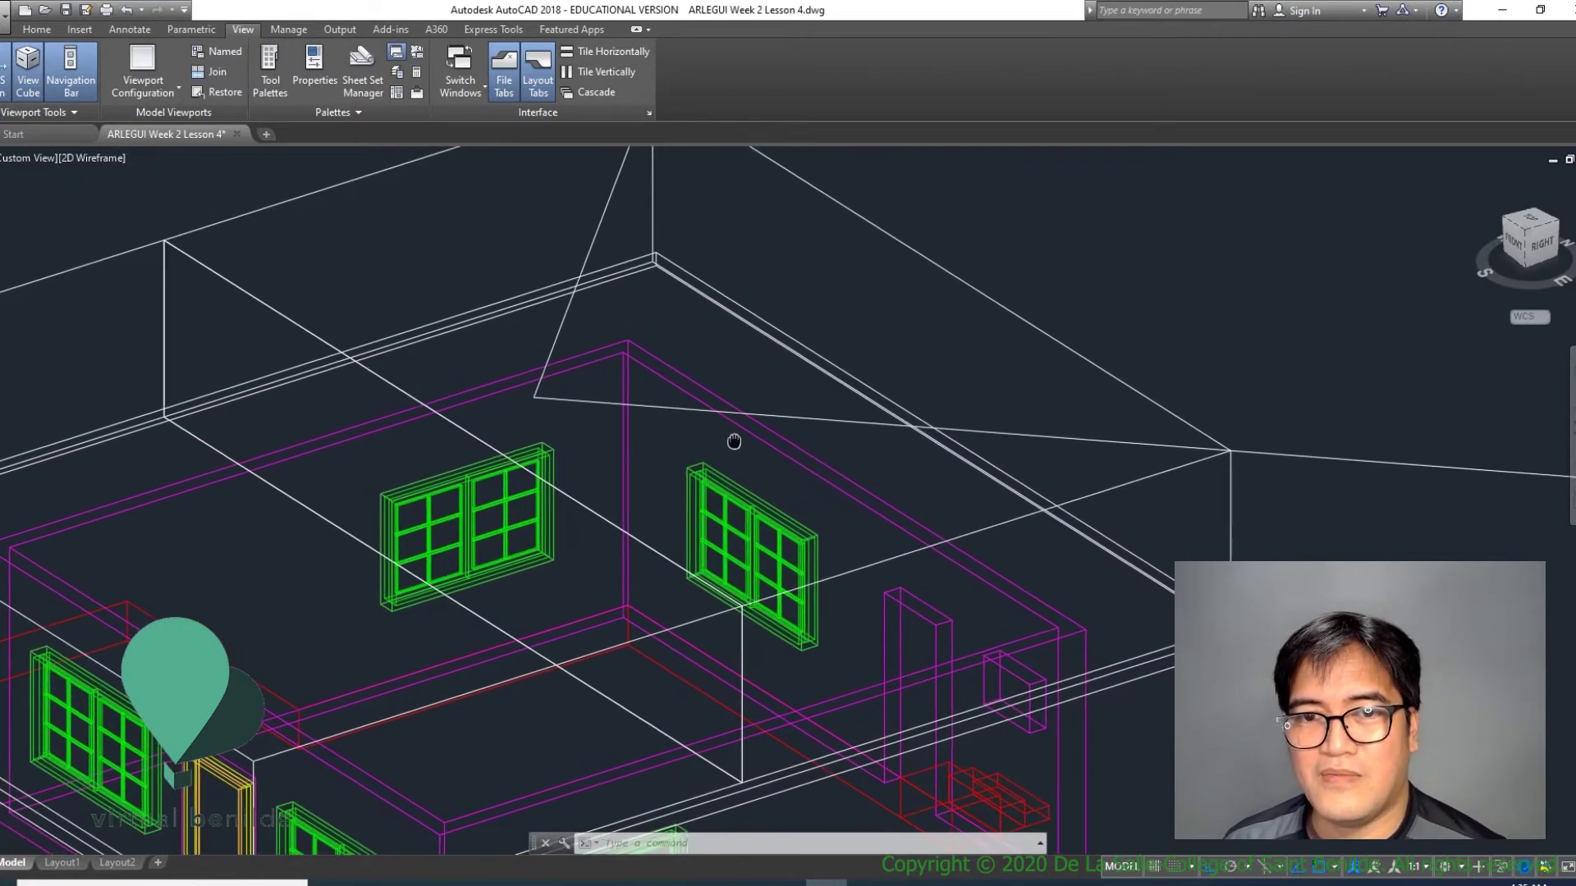
scroll(746, 517, "up", 1)
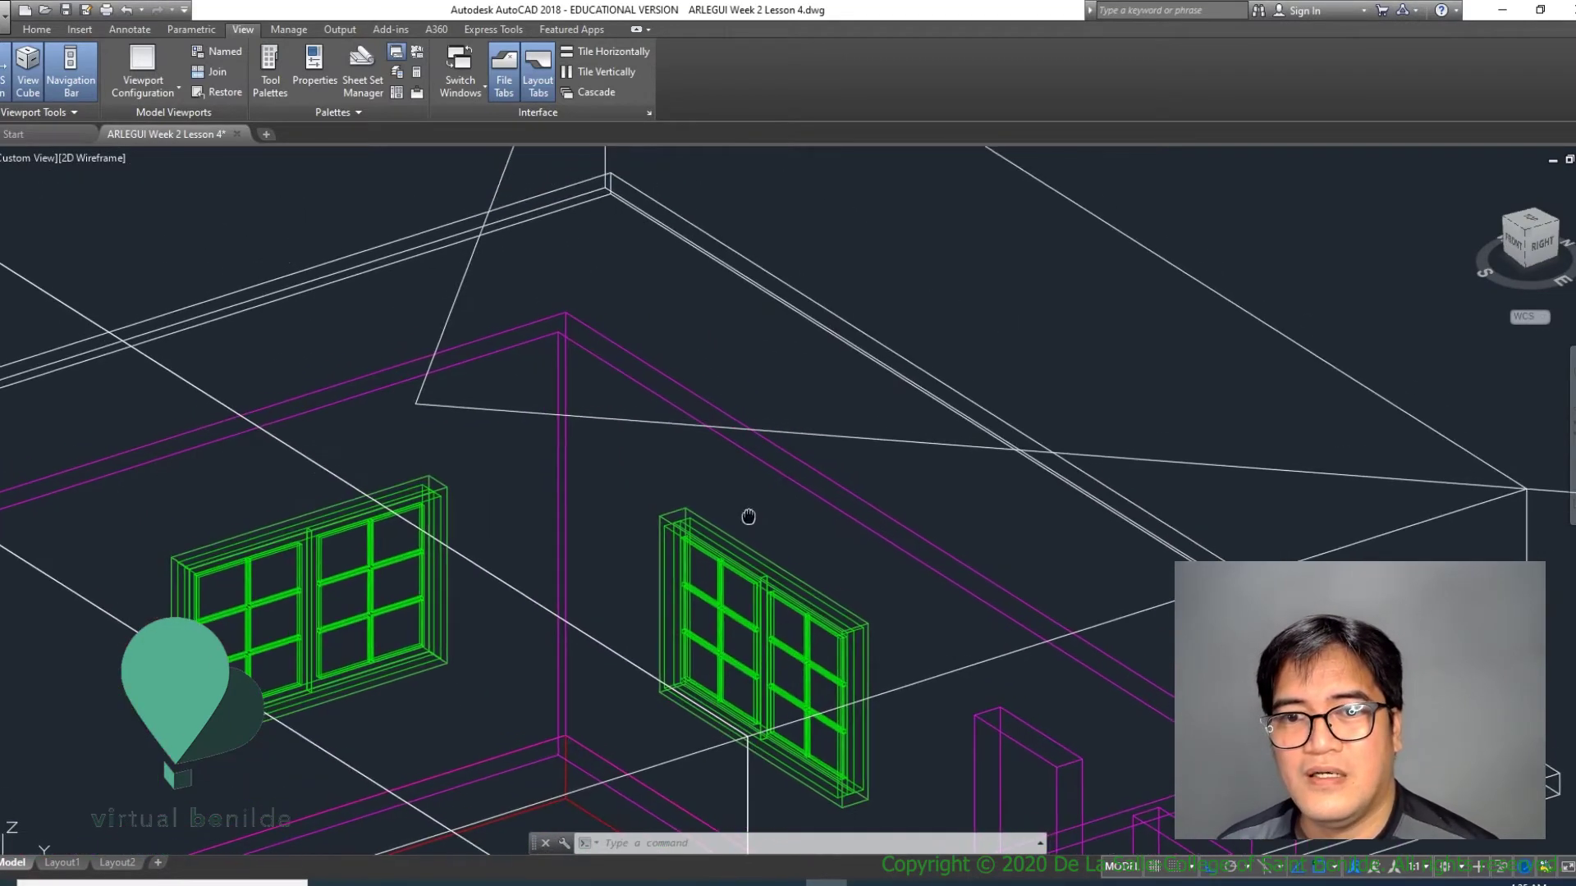
scroll(826, 518, "down", 1)
scroll(827, 518, "down", 2)
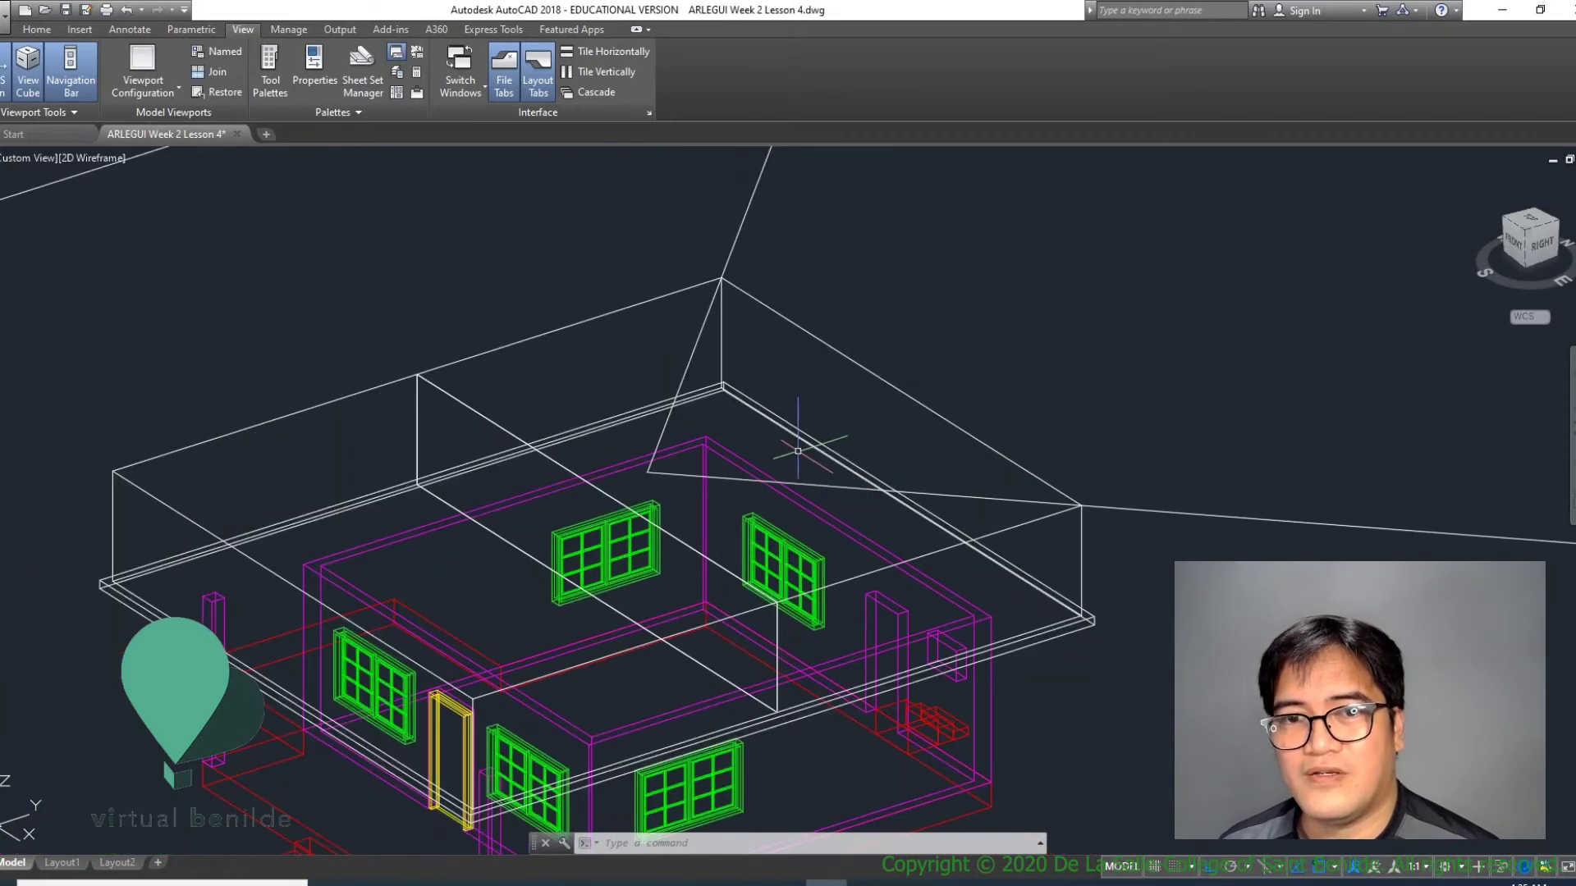
scroll(930, 413, "up", 1)
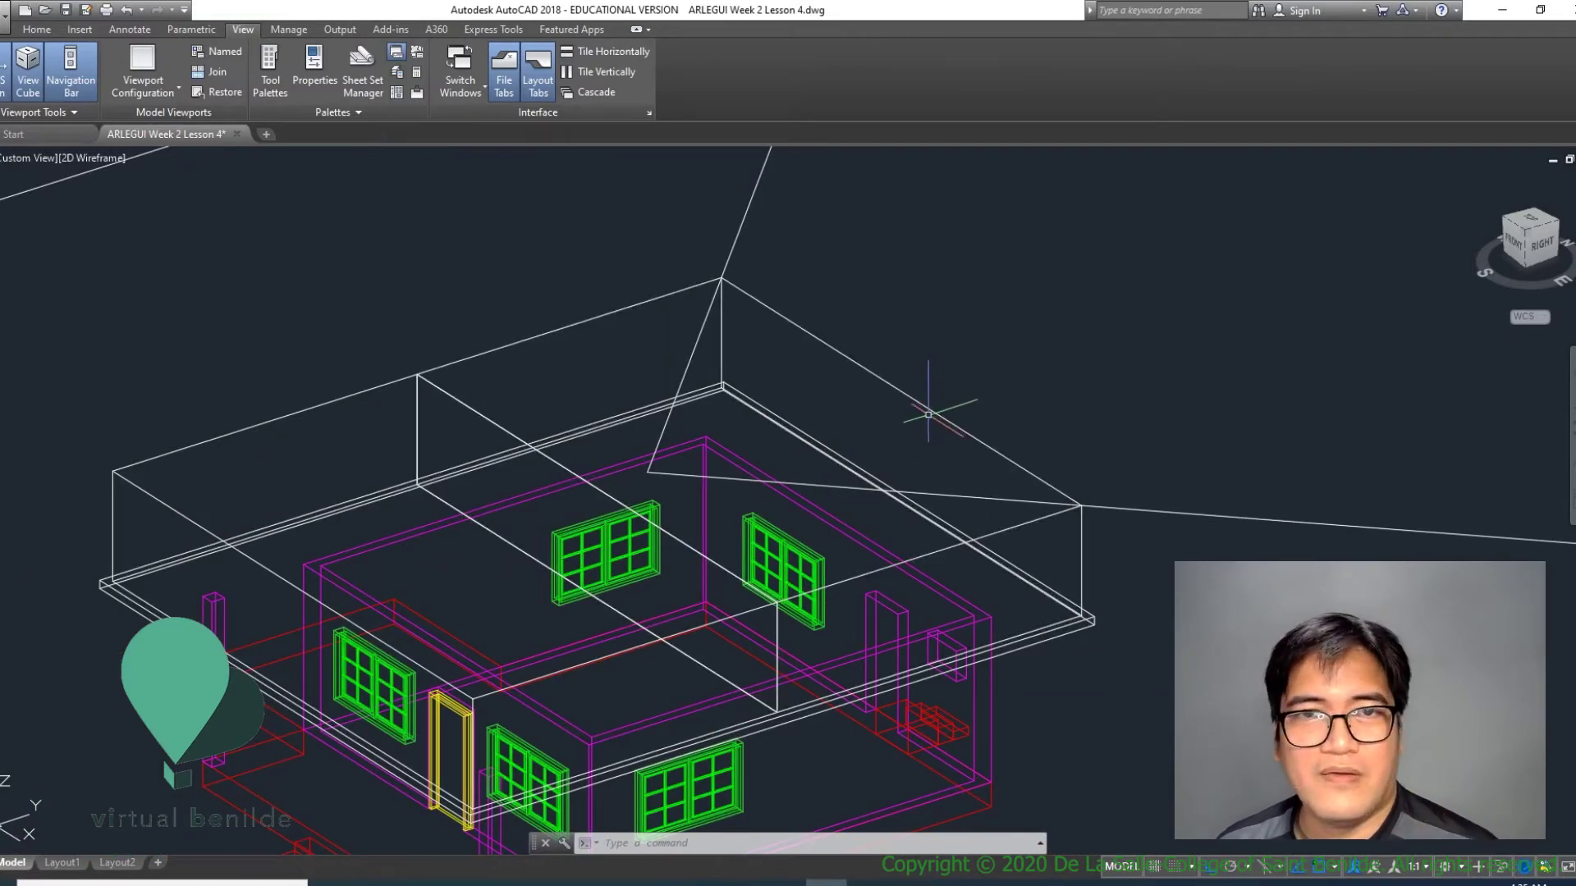
left_click(928, 415)
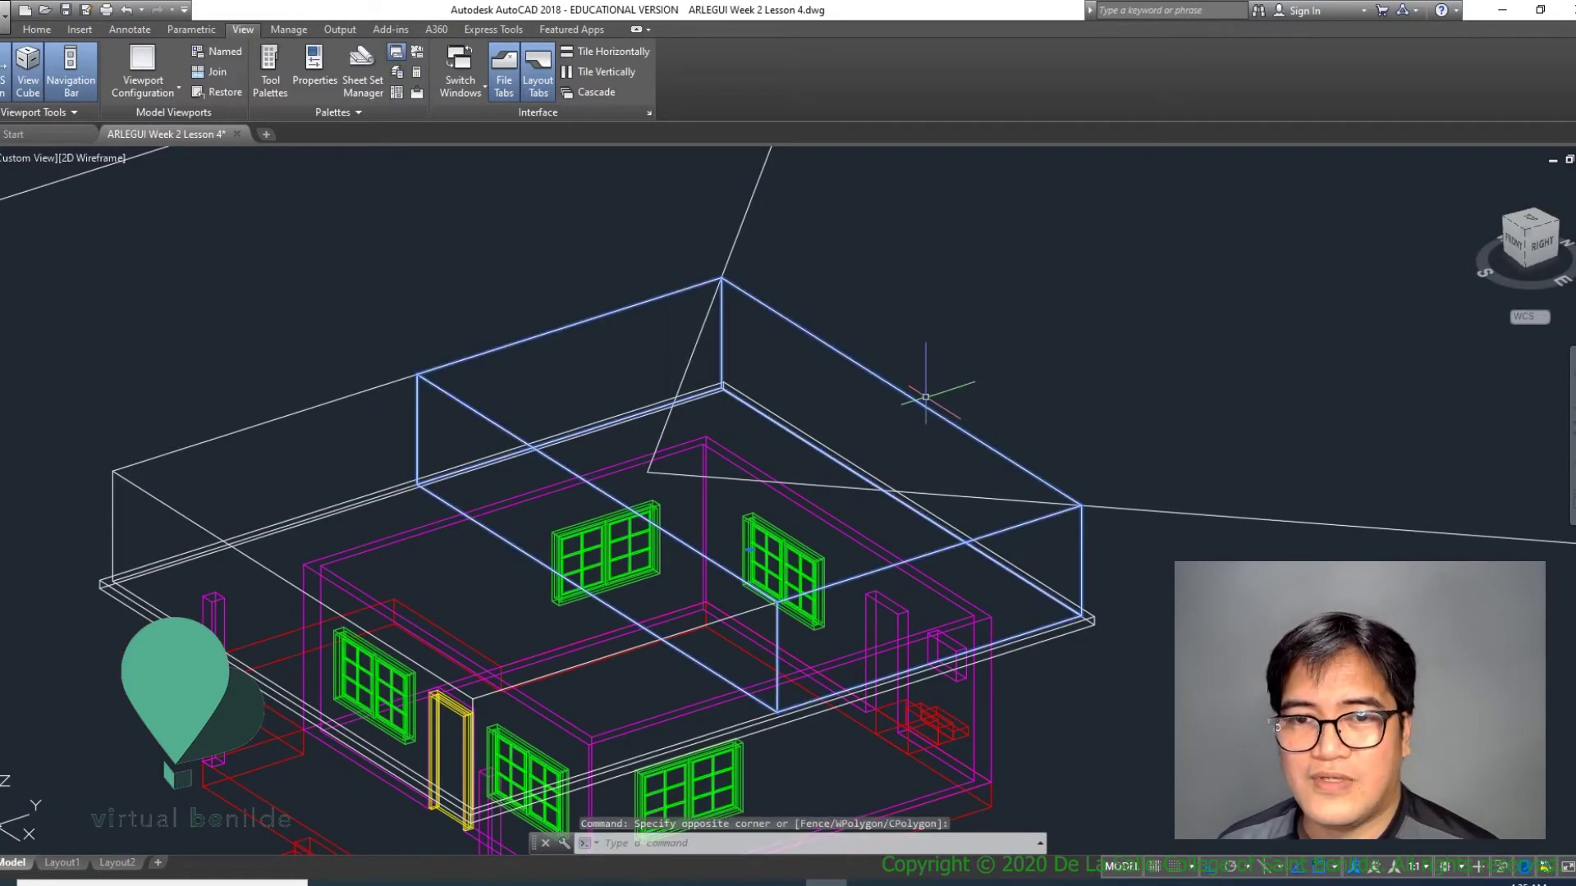
key("Escape")
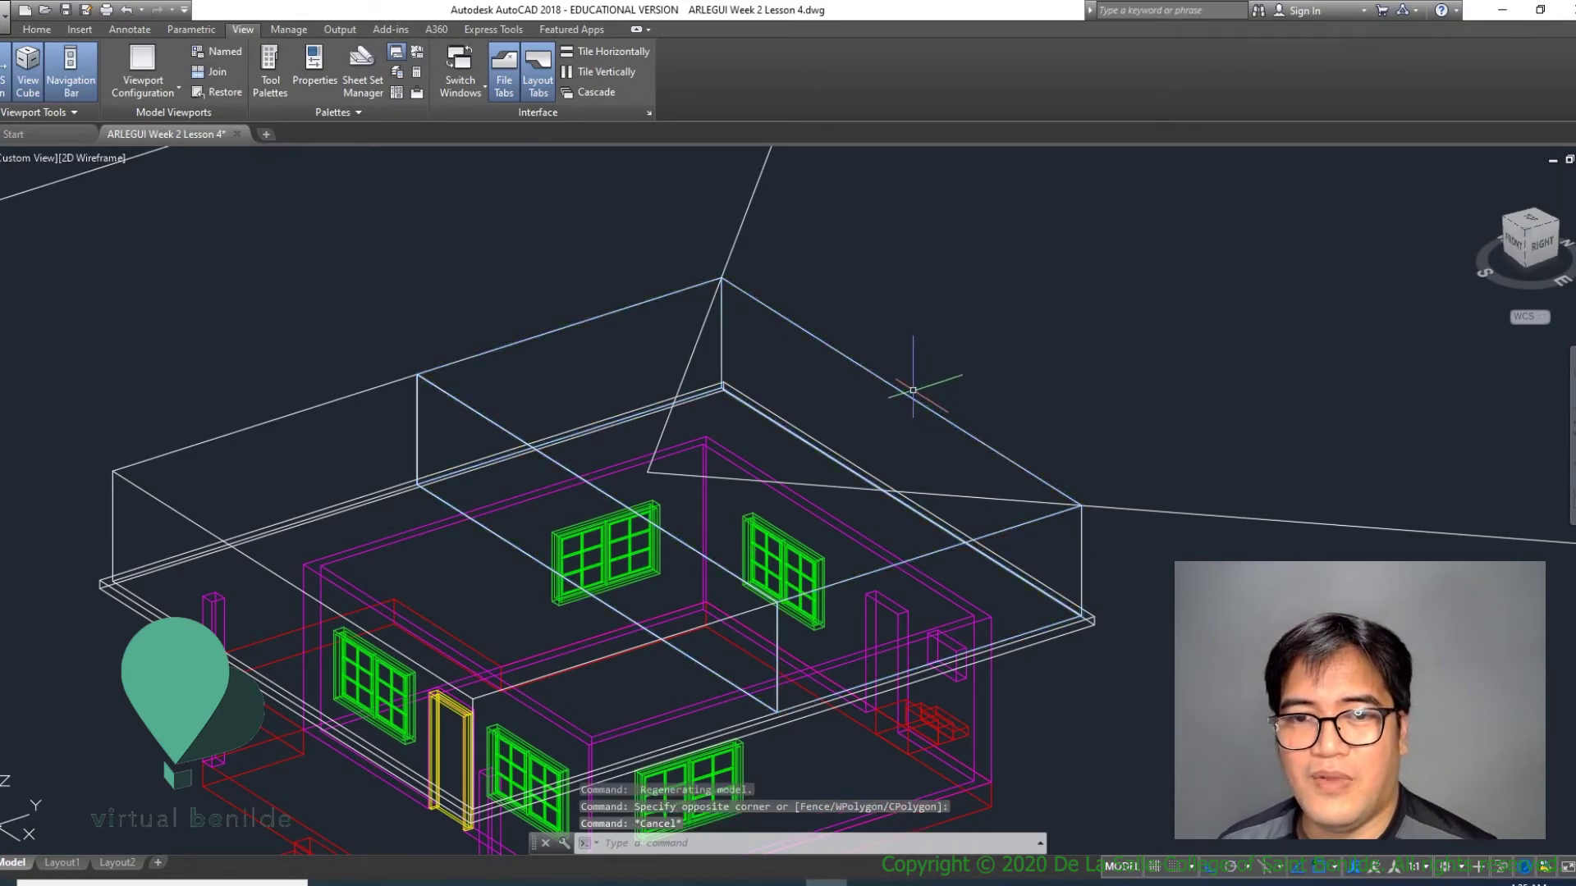
Step: Set the 3D view's visual style to Conceptual and inspect the shaded roof block from several angles
left_click(87, 160)
left_click(167, 219)
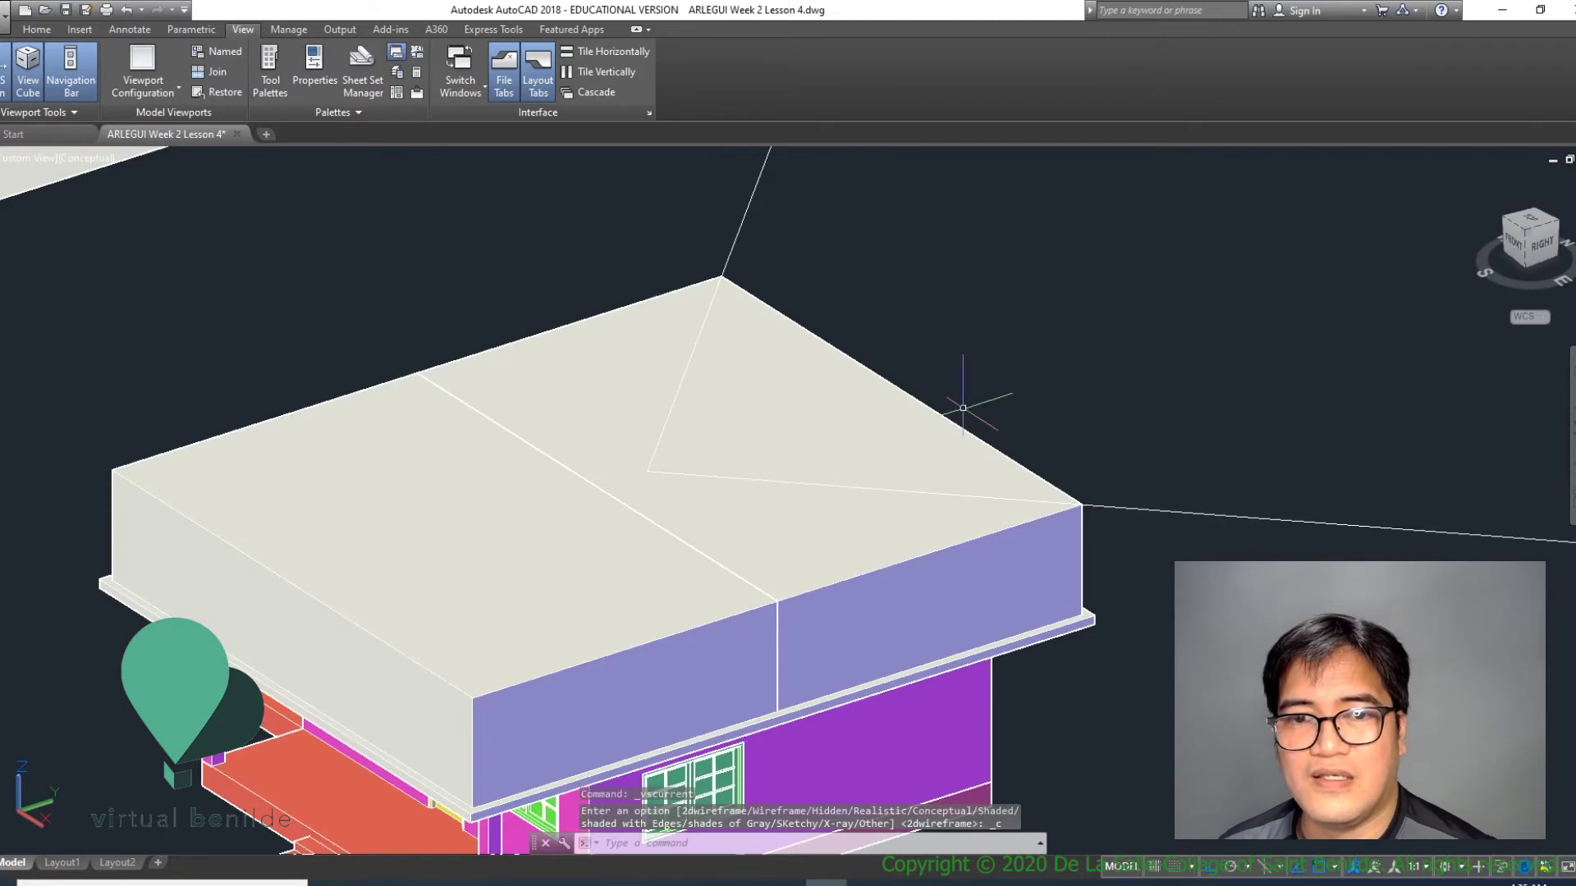
mouse_move(968, 441)
middle_mouse_down("shift")
mouse_move(908, 405)
mouse_move(949, 419)
middle_mouse_up("shift")
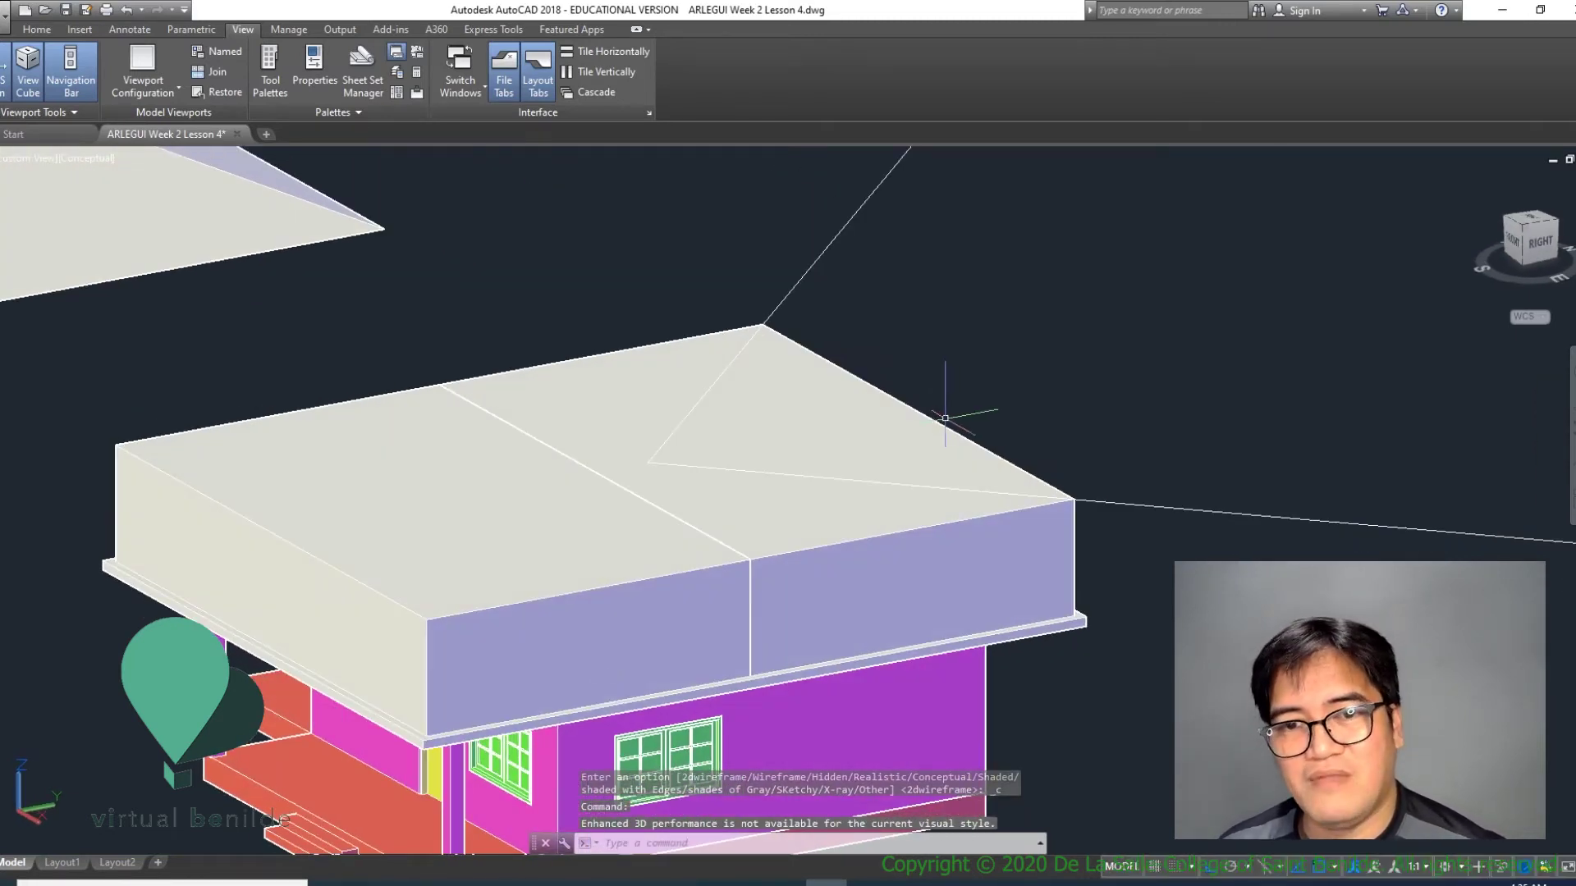
middle_click_drag(900, 405, 936, 415, "shift")
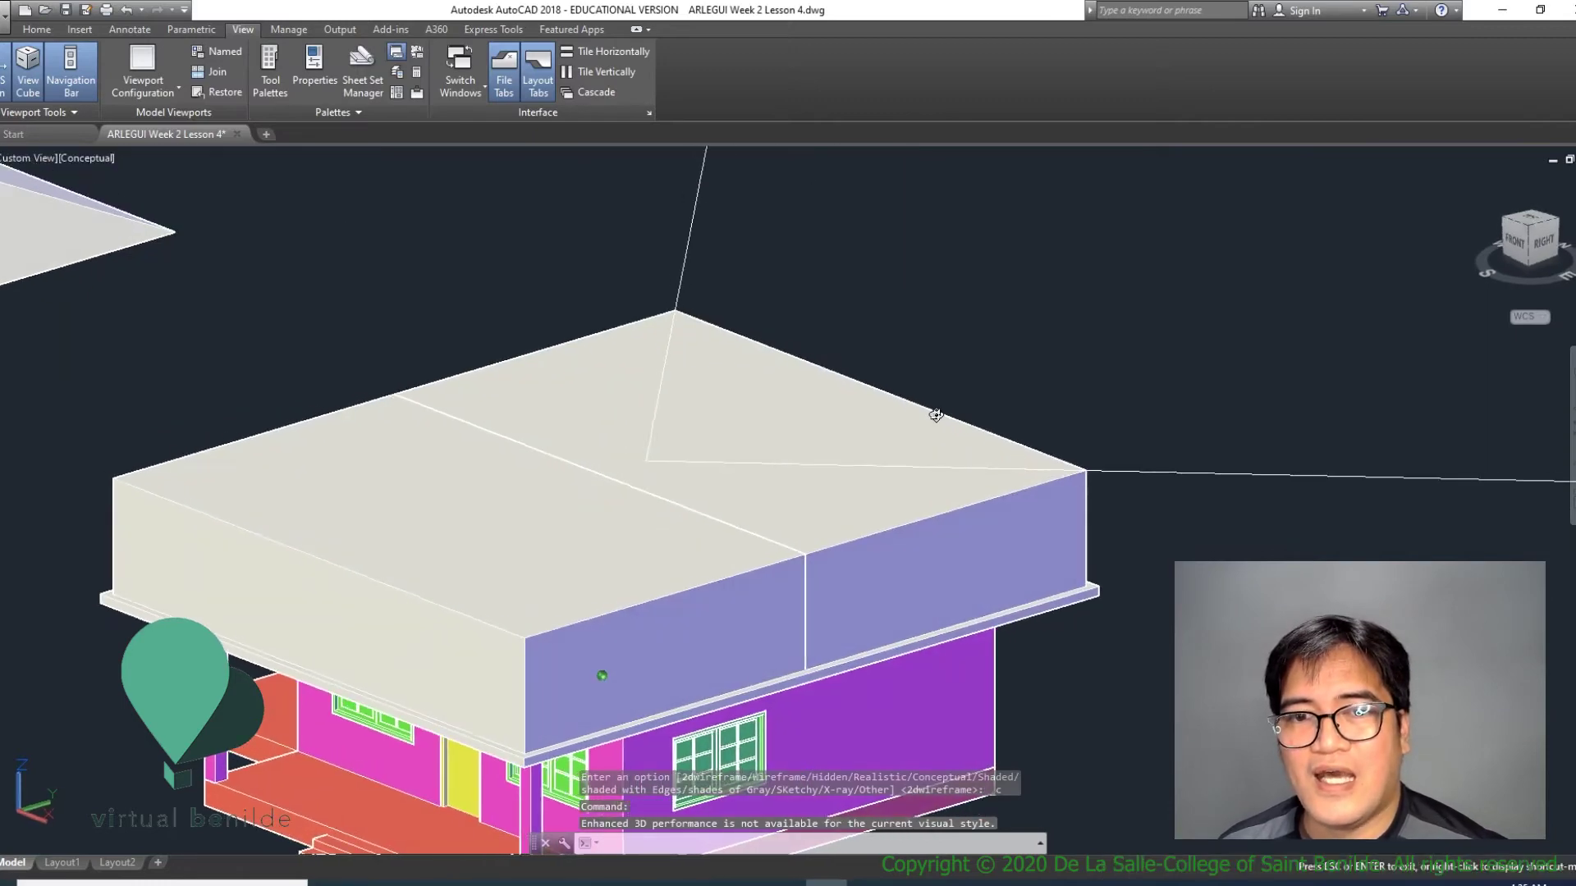
Step: Examine the finished hip roof model beside the house as the reference for the target shape
scroll(574, 369, "down", 6)
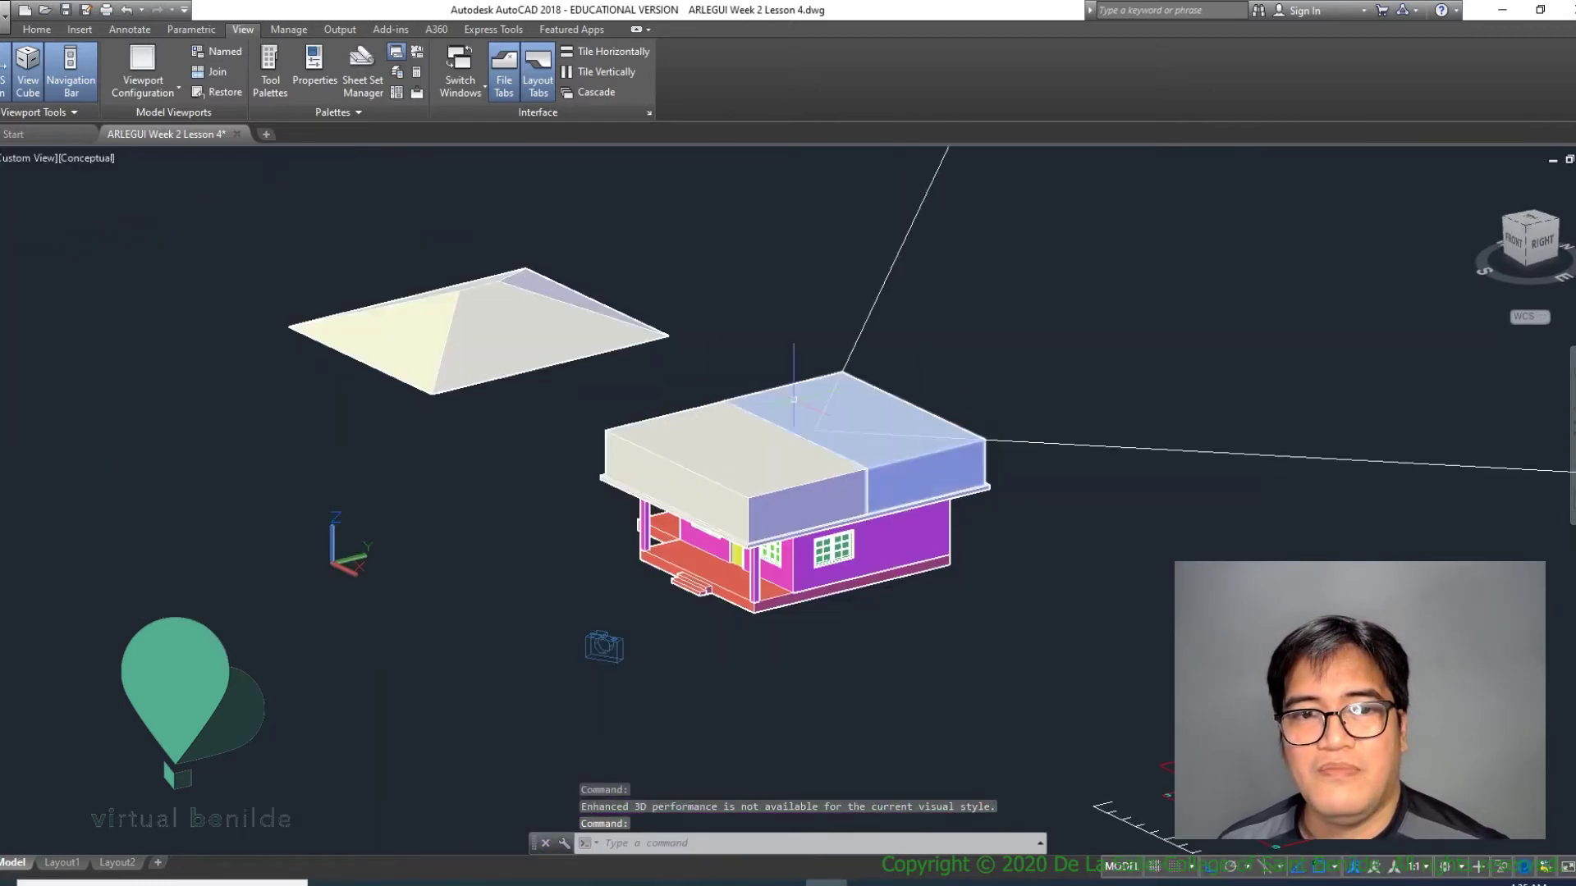
scroll(419, 312, "up", 5)
middle_click_drag(407, 295, 475, 331)
middle_click_drag(551, 366, 591, 397, "shift")
scroll(593, 397, "down", 2)
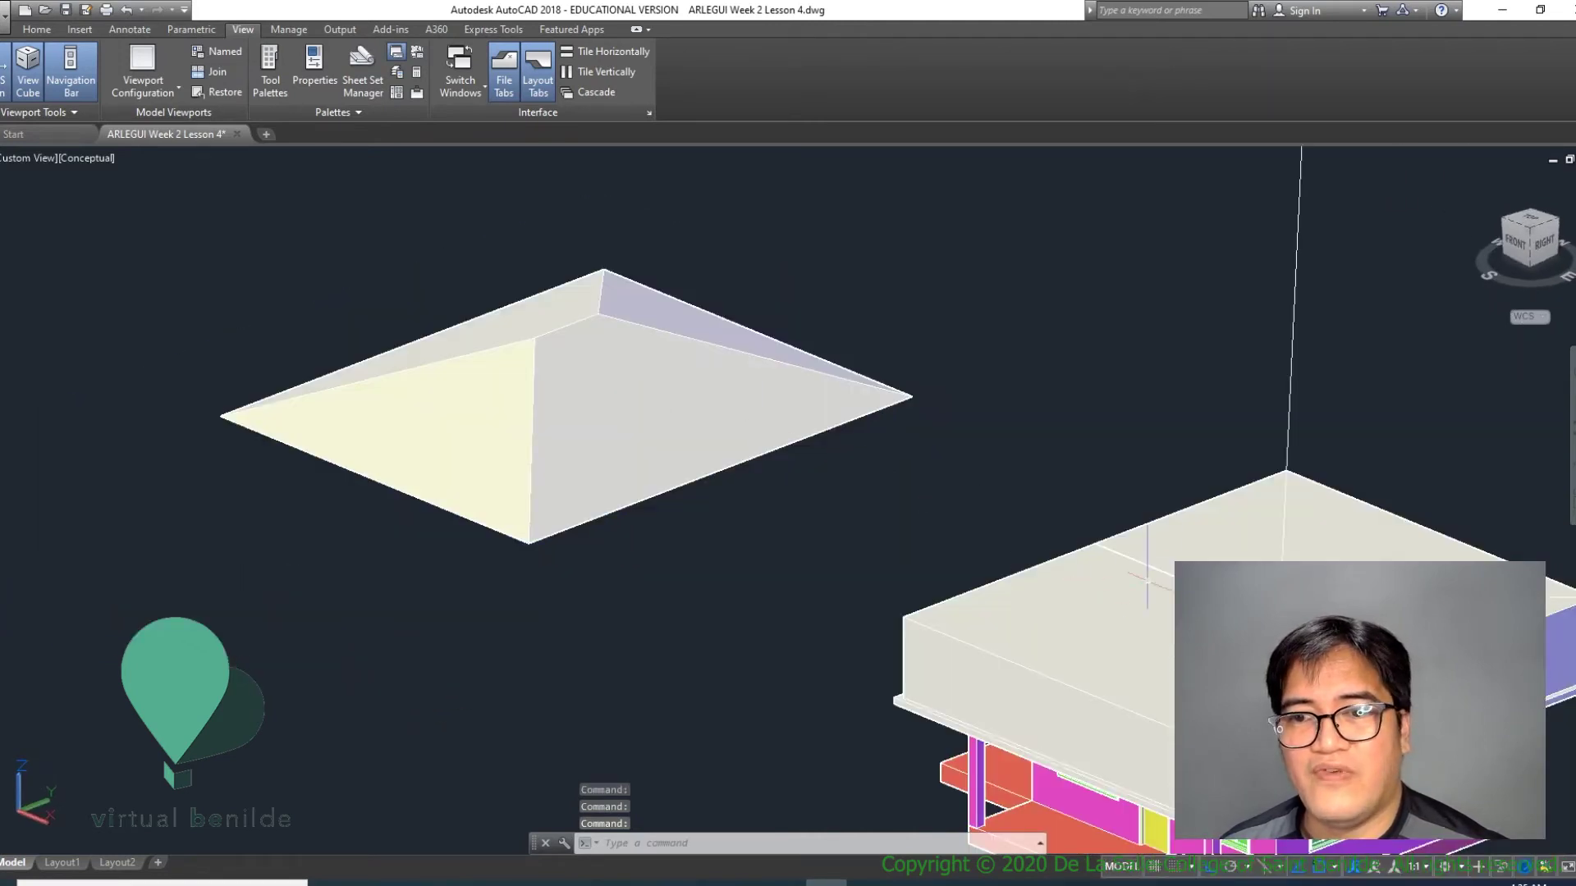
Step: Compare the finished hip roof with the uncut roof block and return the view to the 2D Wireframe visual style
middle_click_drag(823, 496, 1236, 477, "shift")
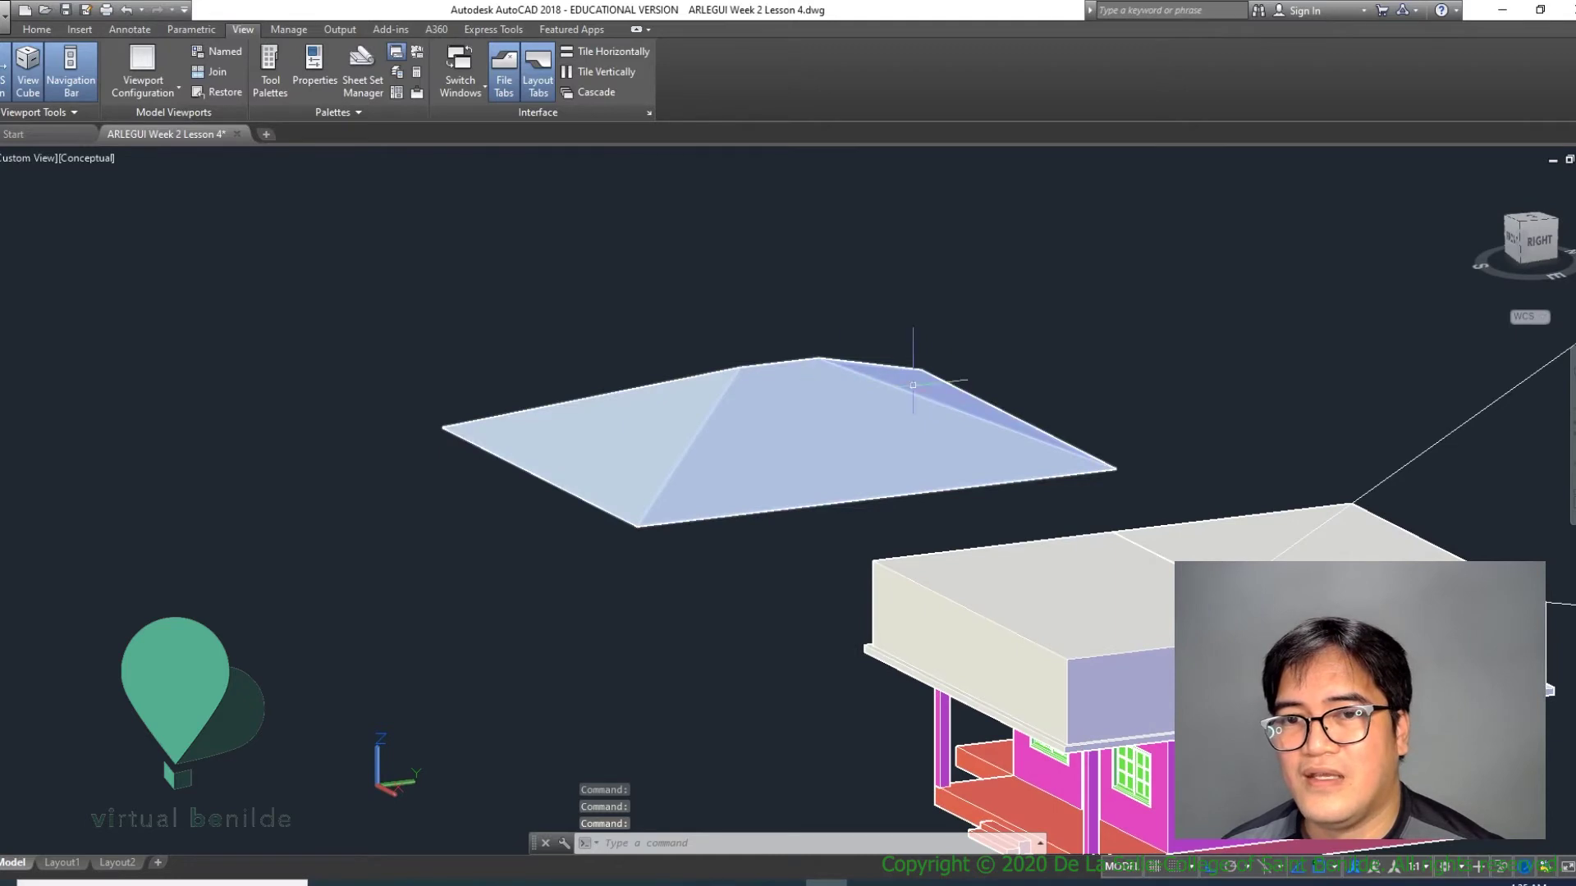
middle_click_drag(913, 385, 886, 464, "shift")
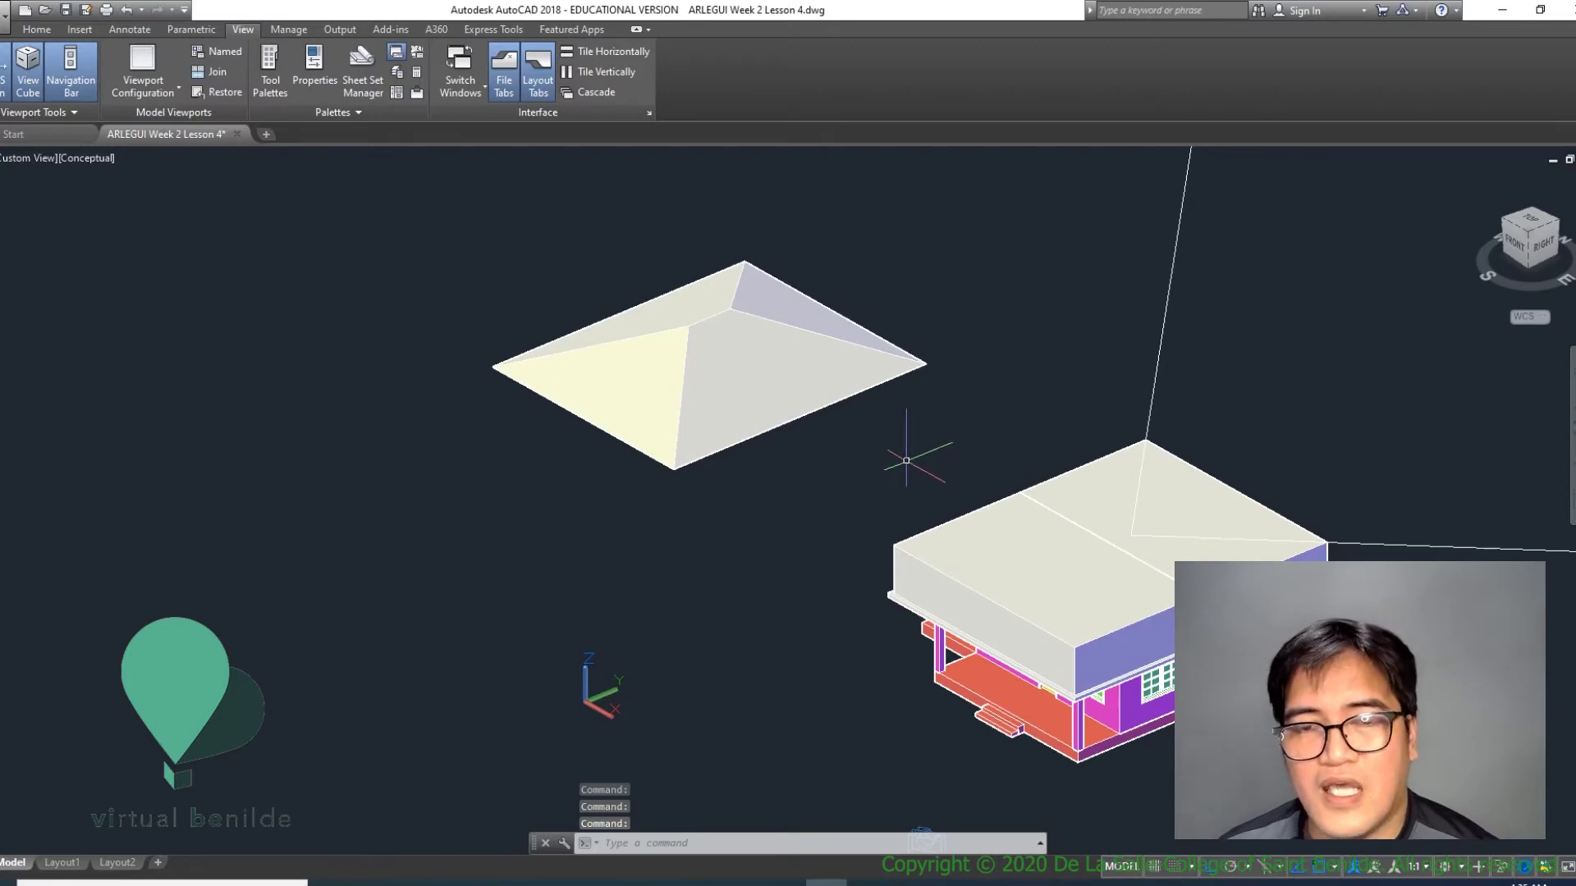
middle_click_drag(908, 455, 873, 426, "shift")
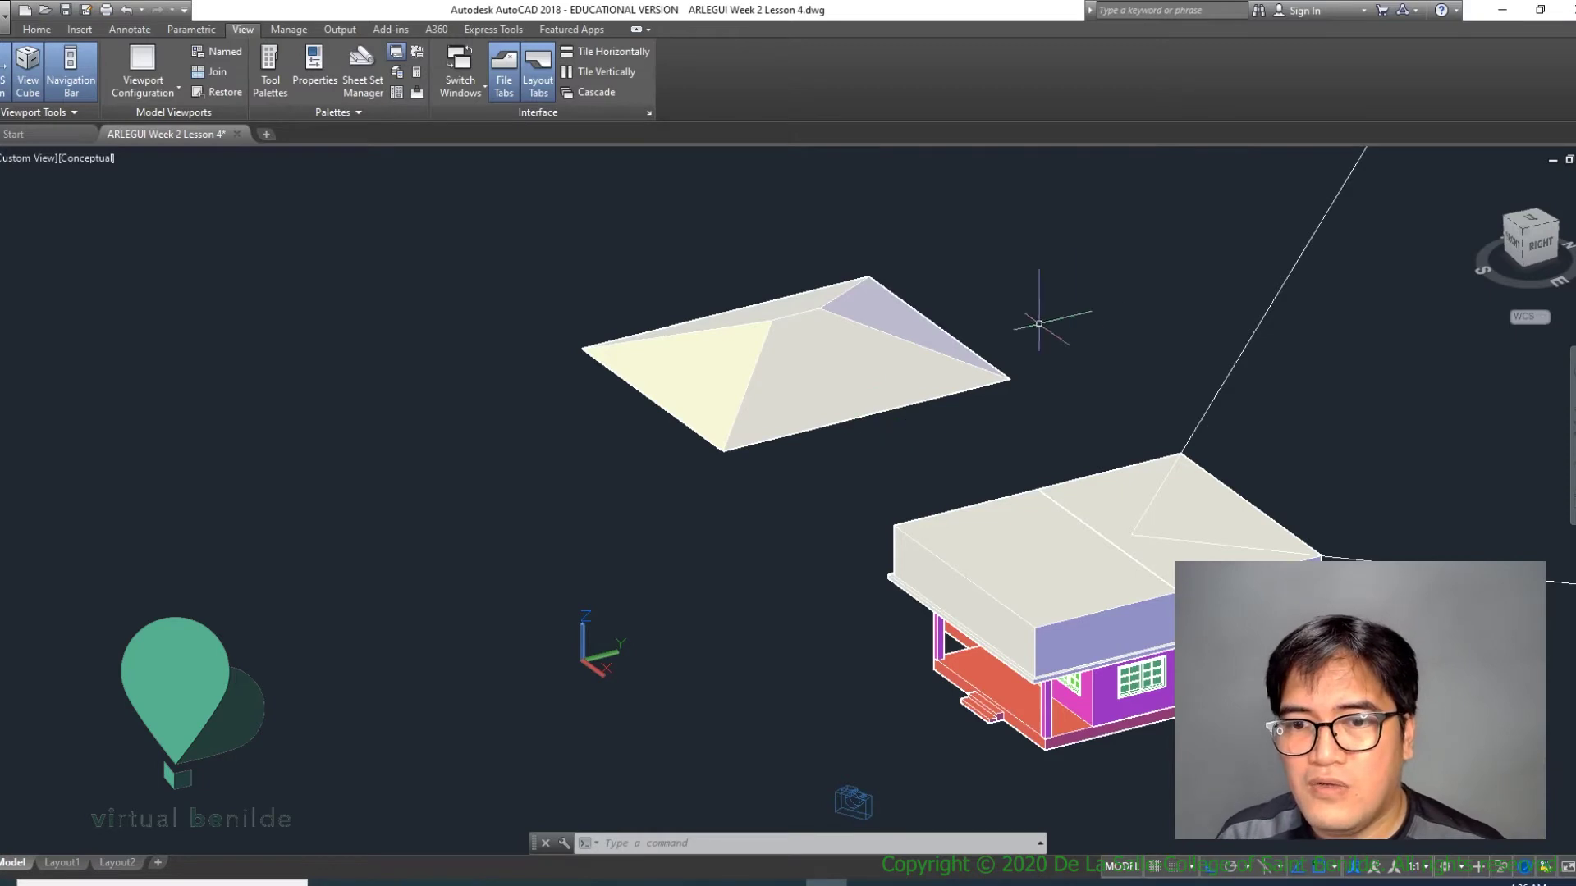
scroll(1067, 427, "up", 5)
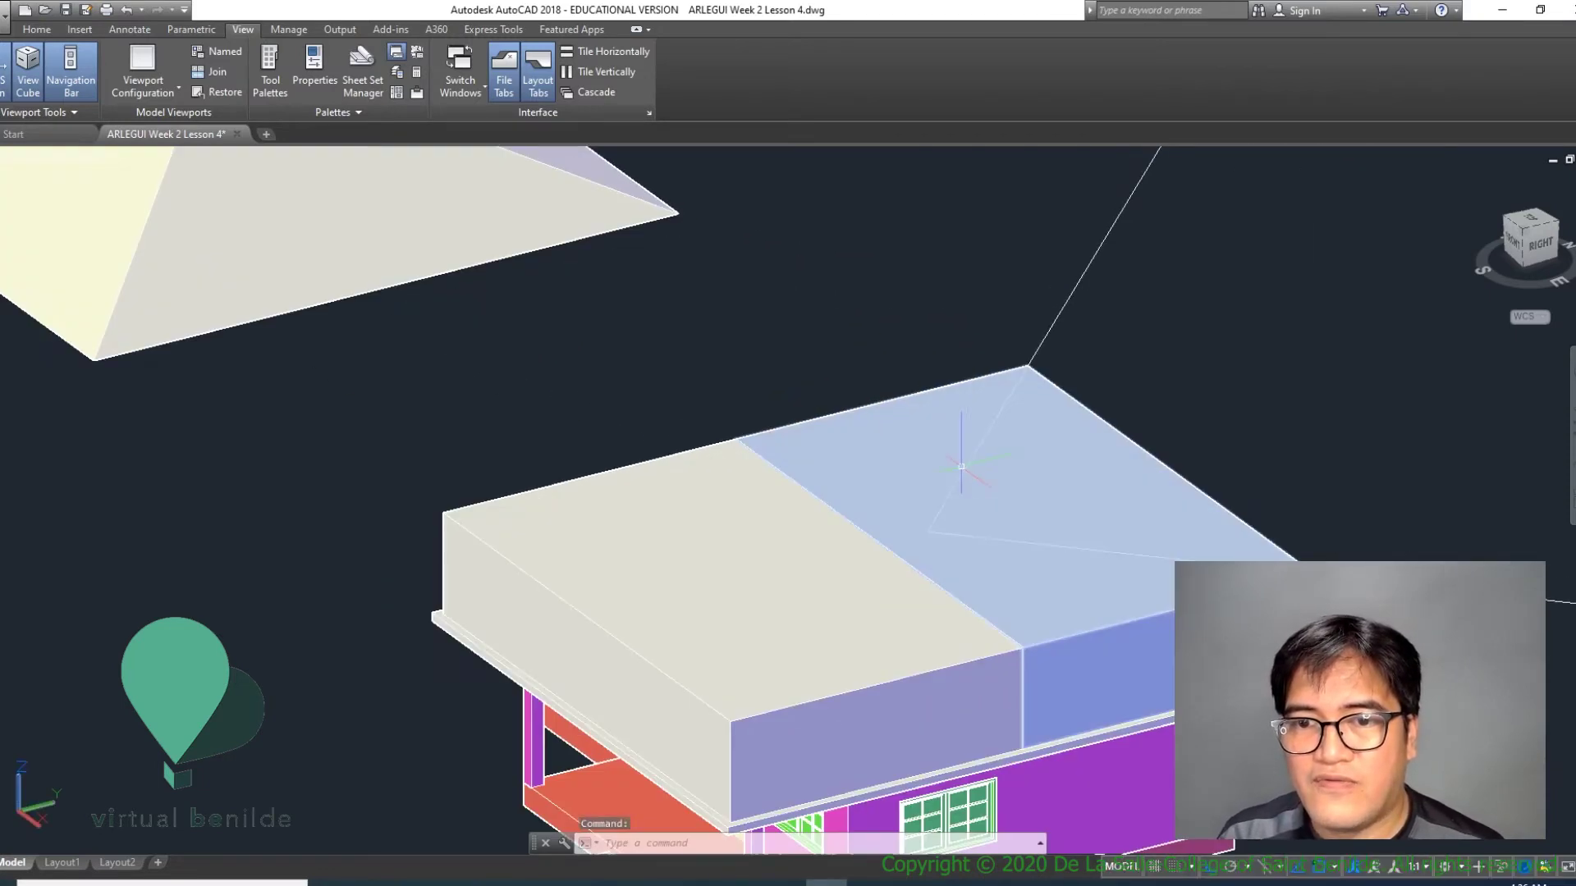
scroll(1264, 533, "down", 3)
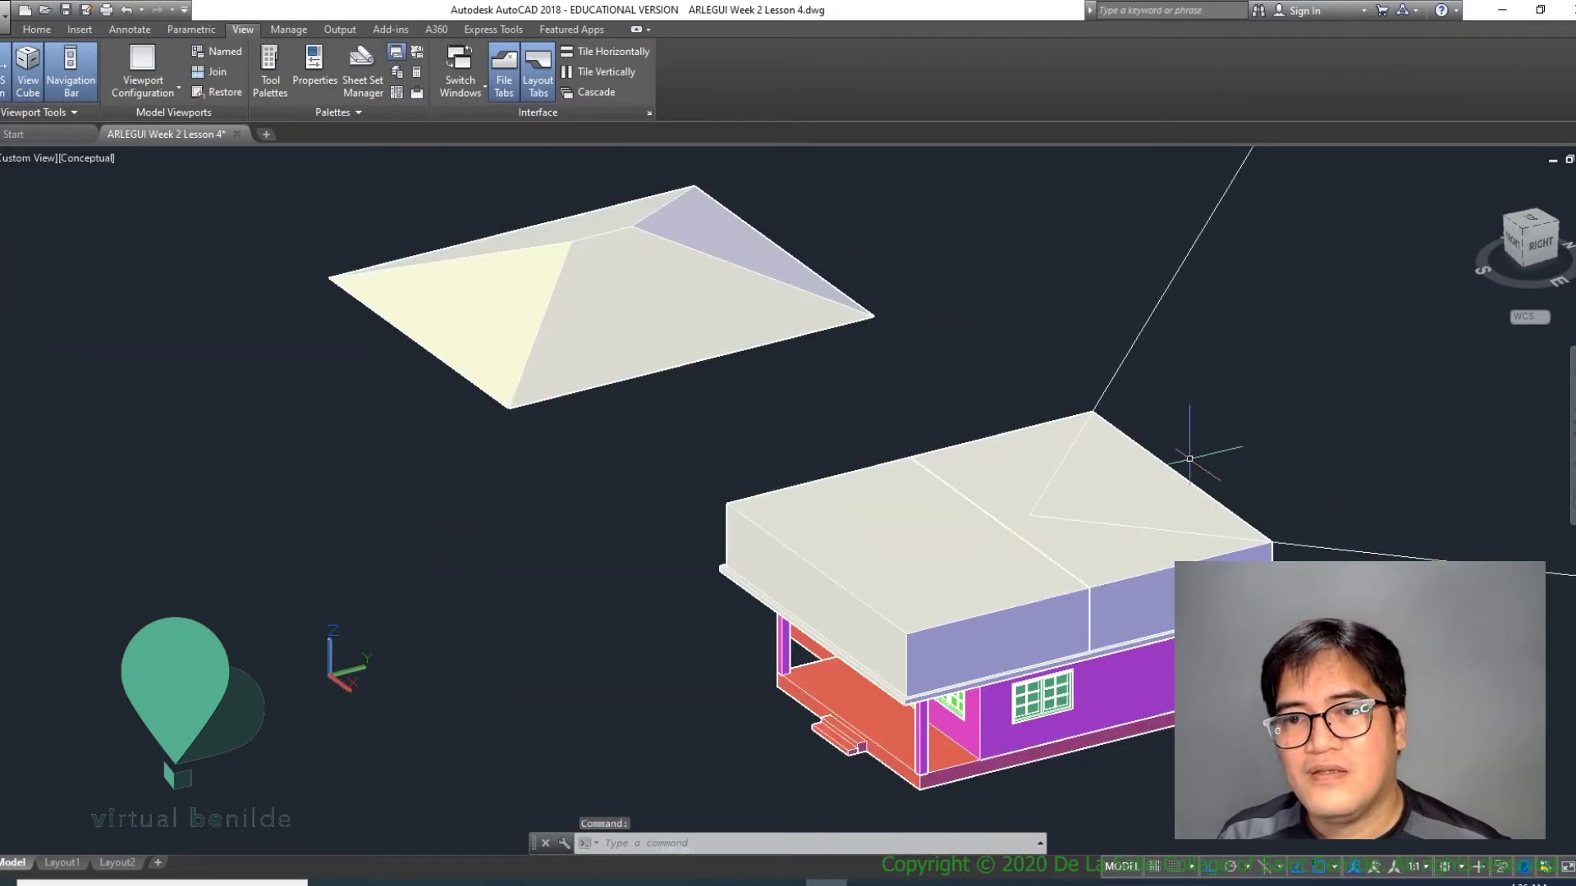
left_click(88, 160)
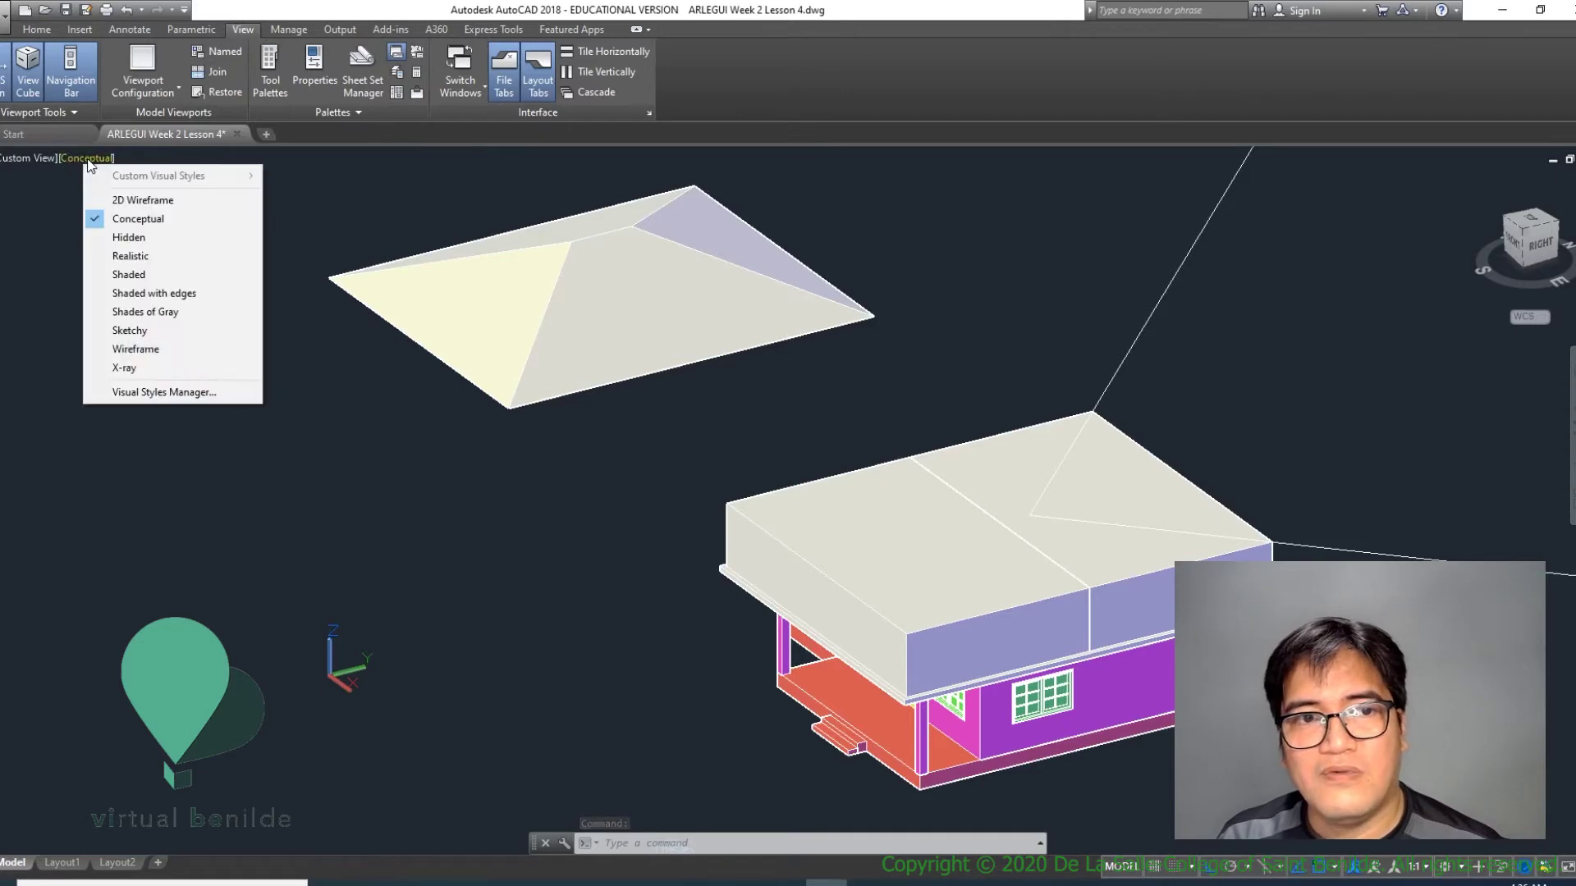
left_click(136, 200)
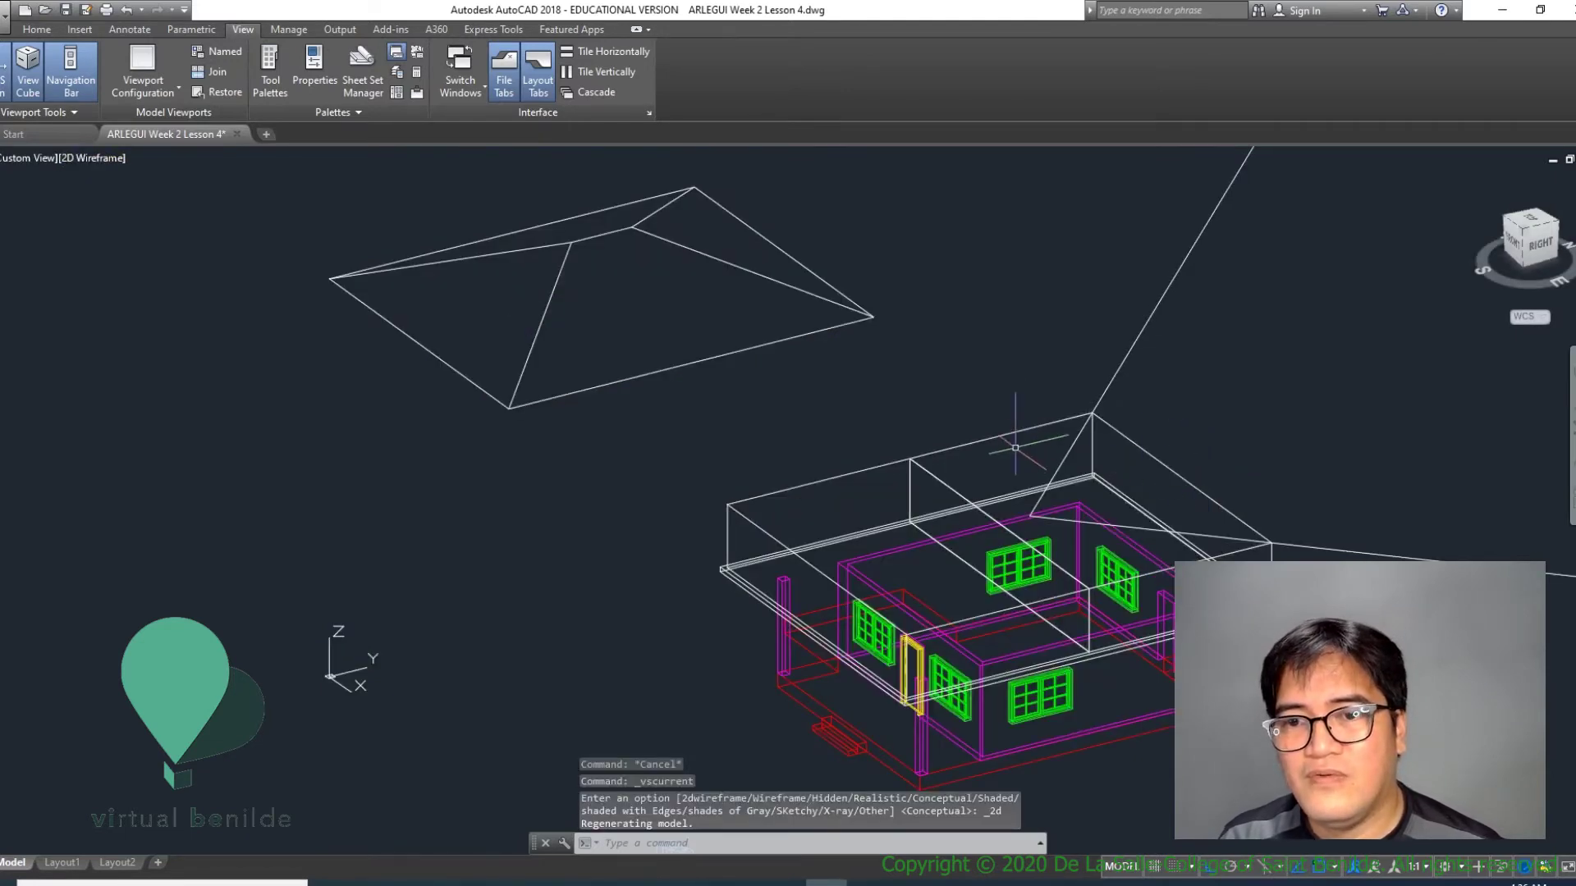
Step: Start a Slice on the northern half of the roof block, defining the slicing plane with the 3points option
scroll(1015, 447, "up", 4)
middle_click_drag(1008, 468, 885, 435)
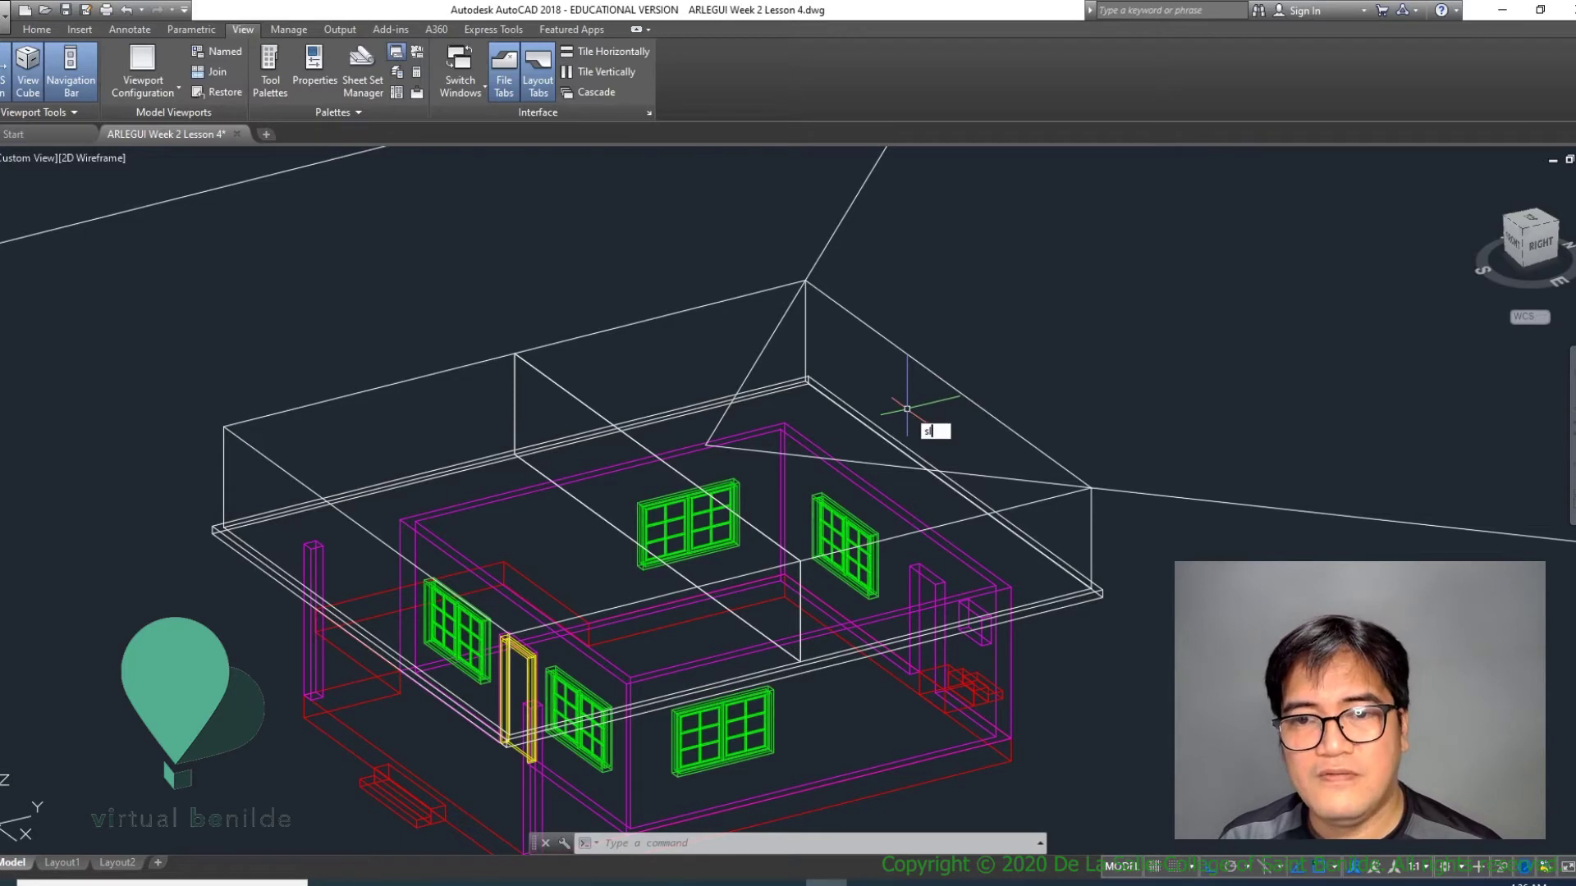
key("Return")
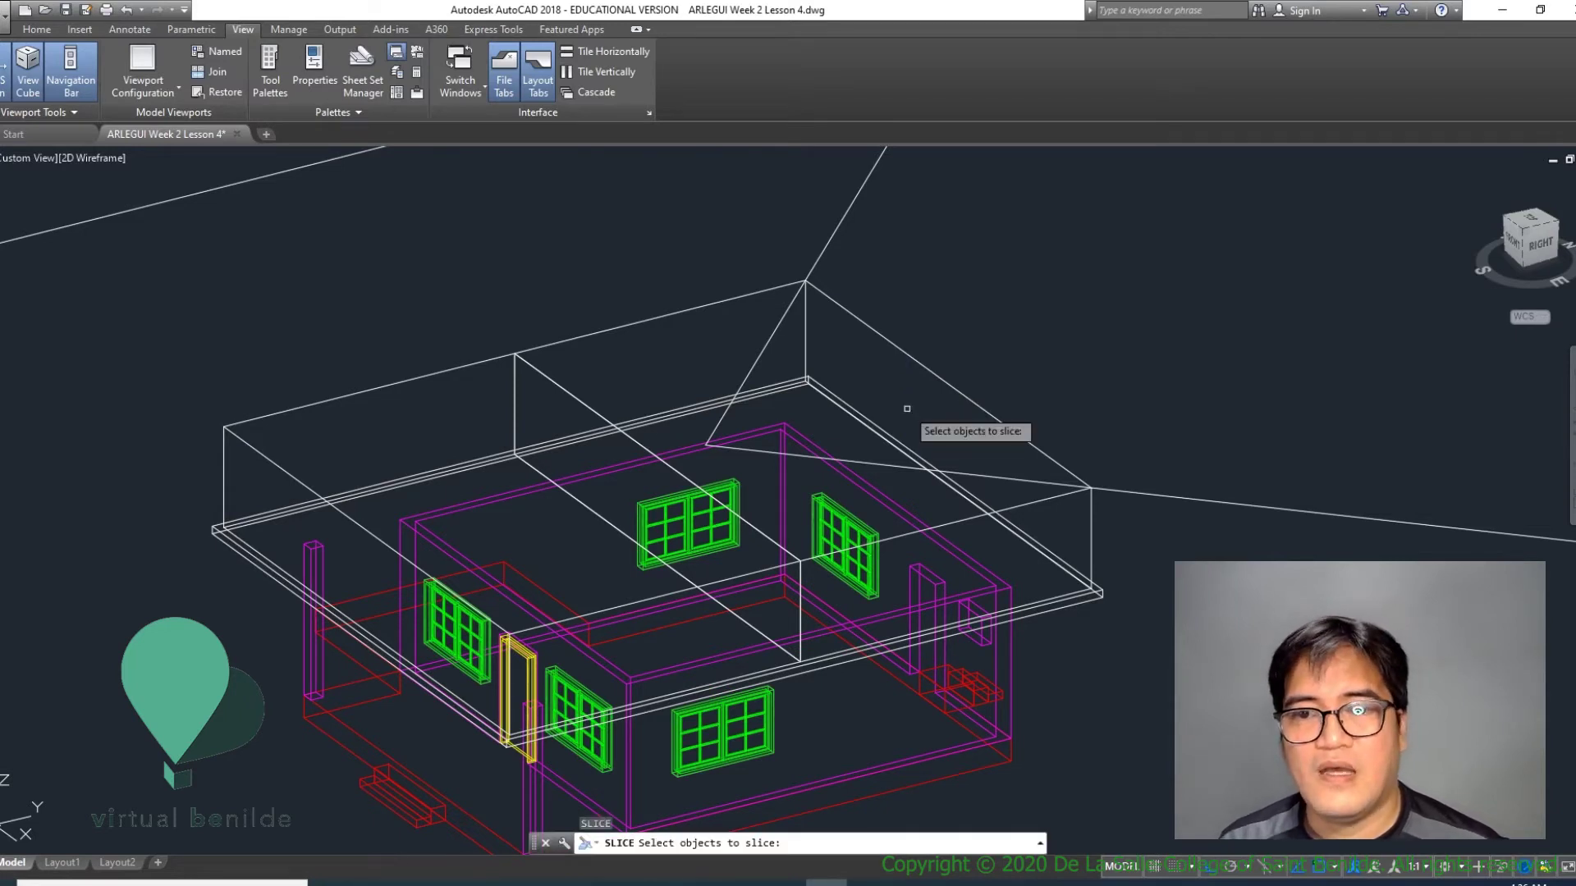
left_click(955, 341)
left_click(903, 369)
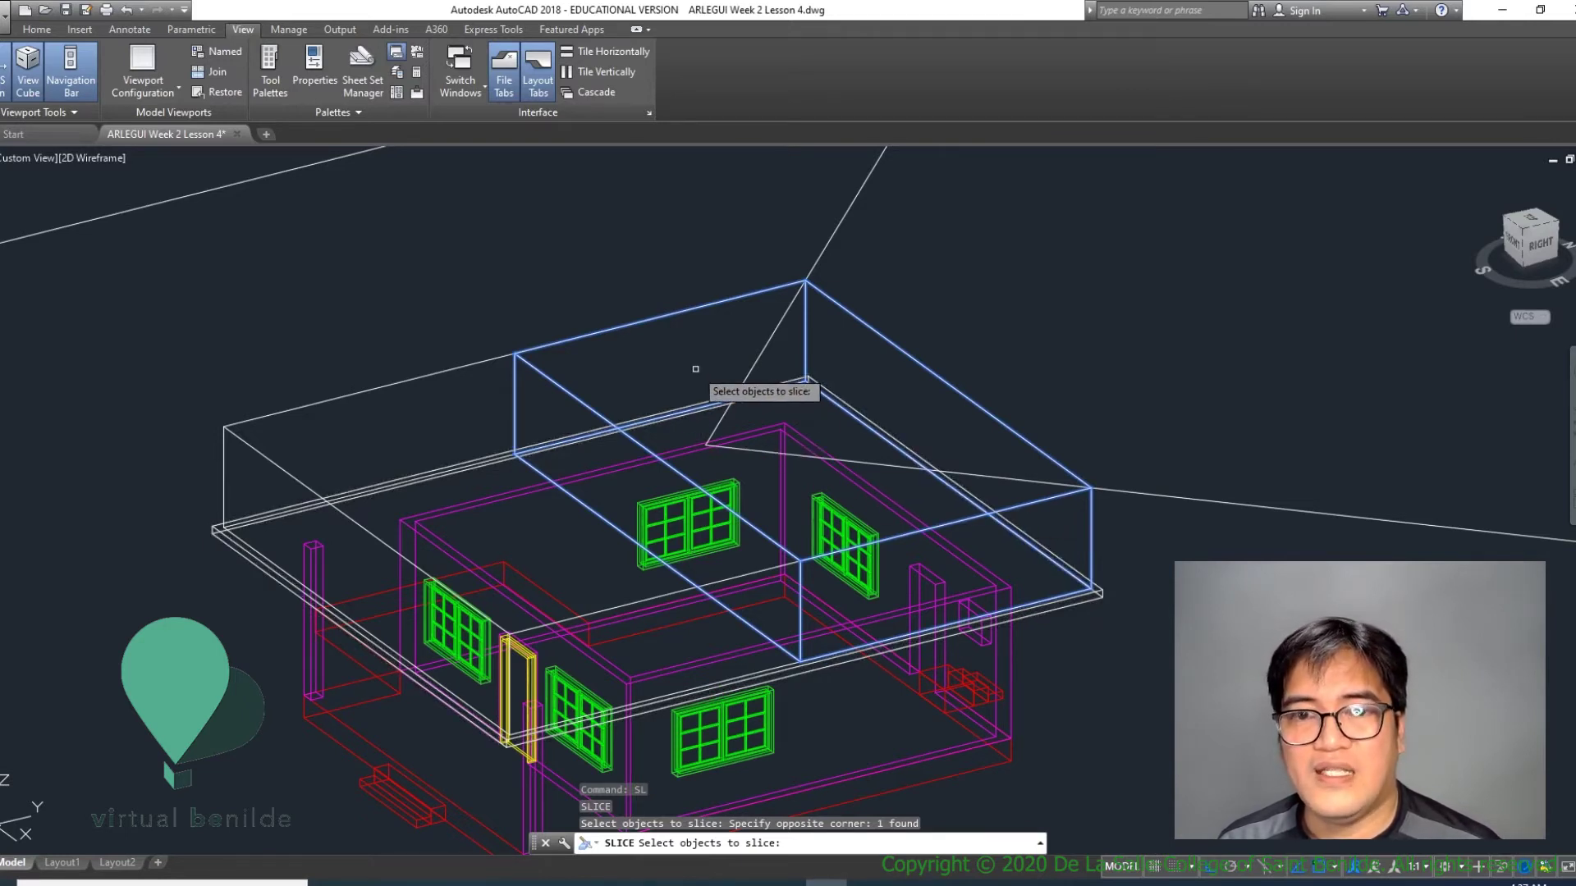
key("Return")
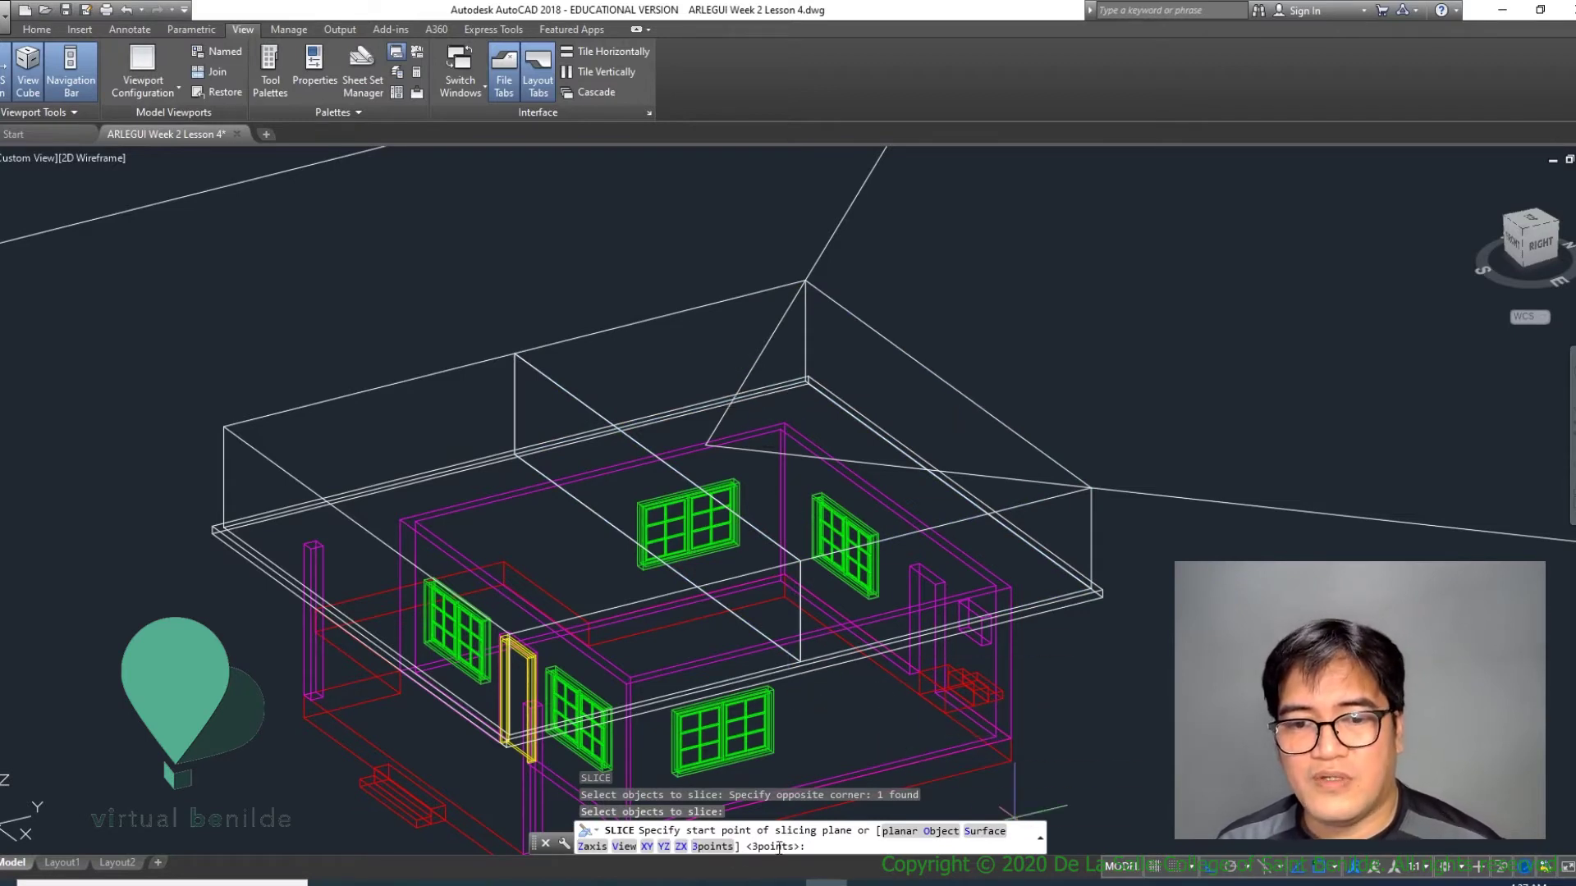
left_click(706, 848)
Step: Set the slicing plane's first point at the diagonals' intersection and, with Ortho off, its second at the block's lower northeast corner
scroll(862, 550, "up", 2)
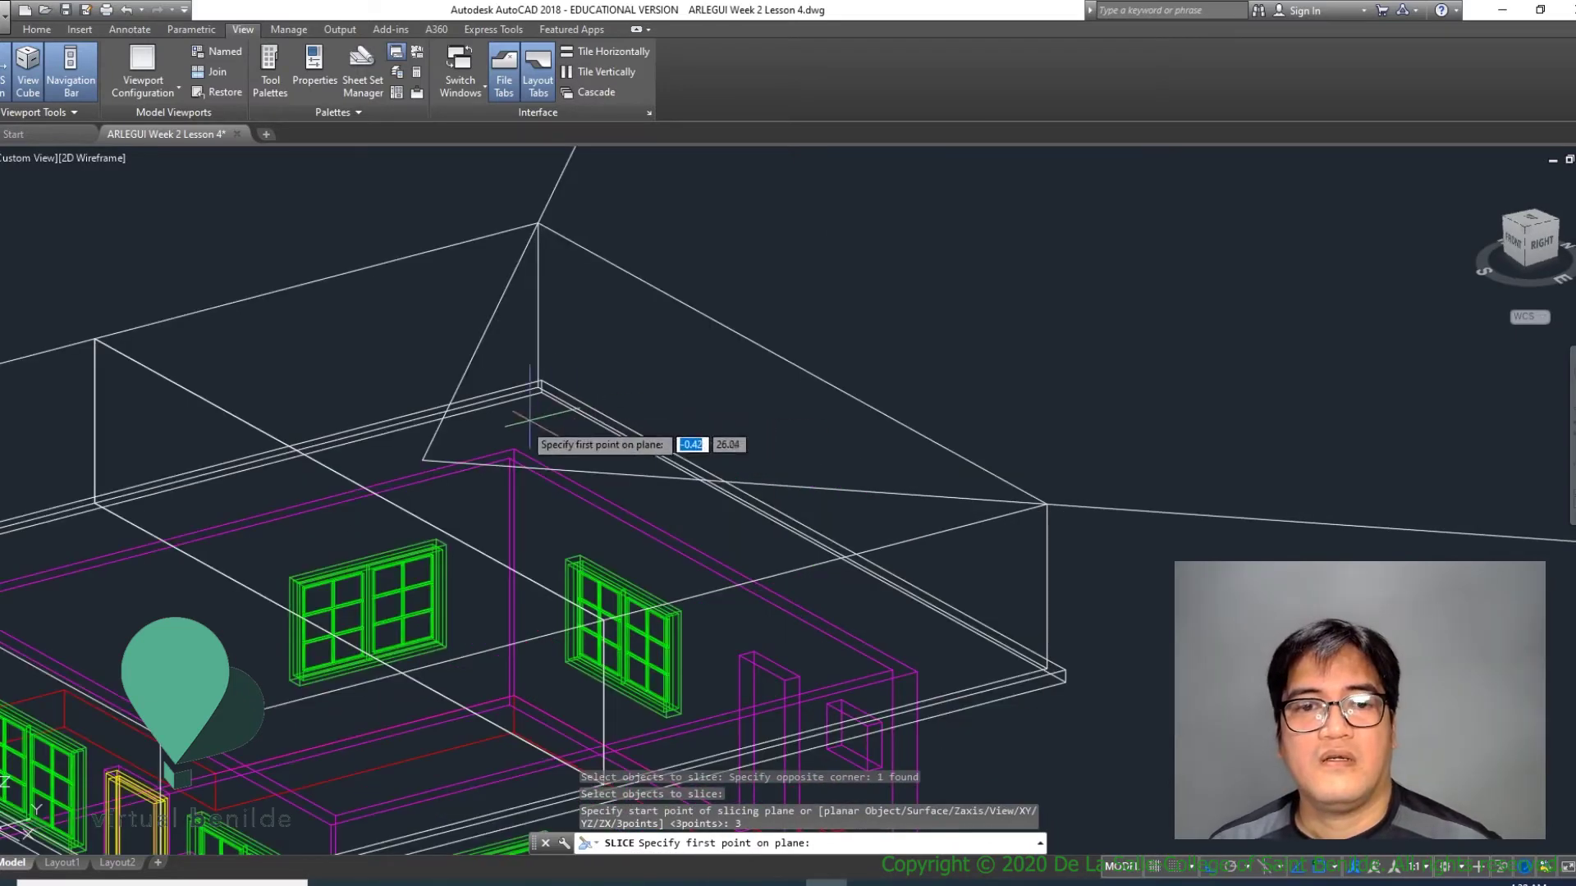
left_click(423, 458)
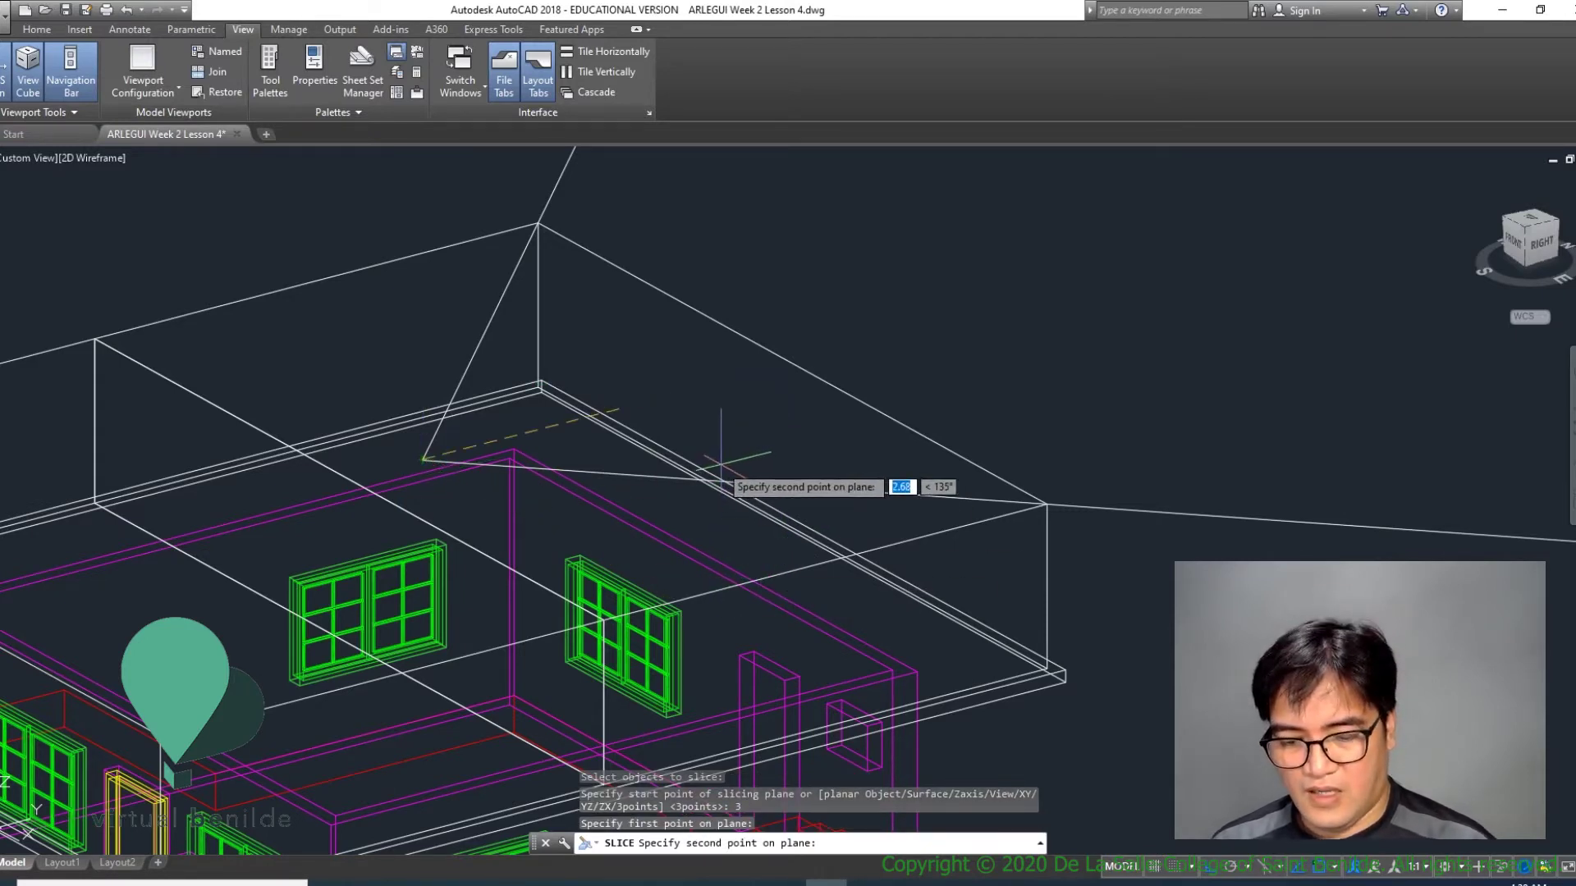
key("F8")
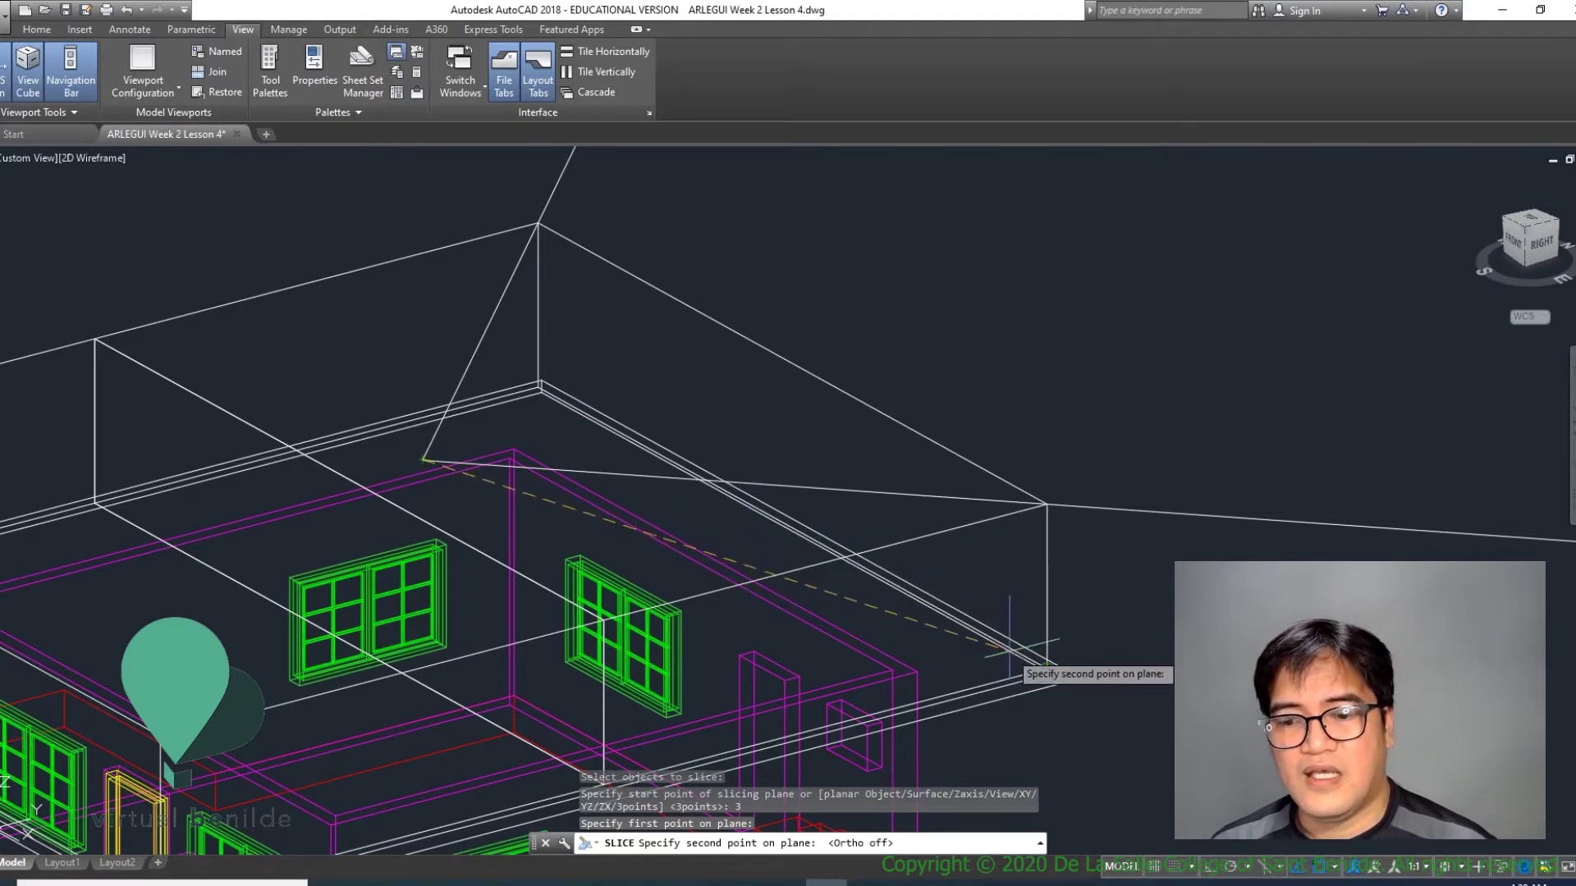
scroll(997, 649, "up", 3)
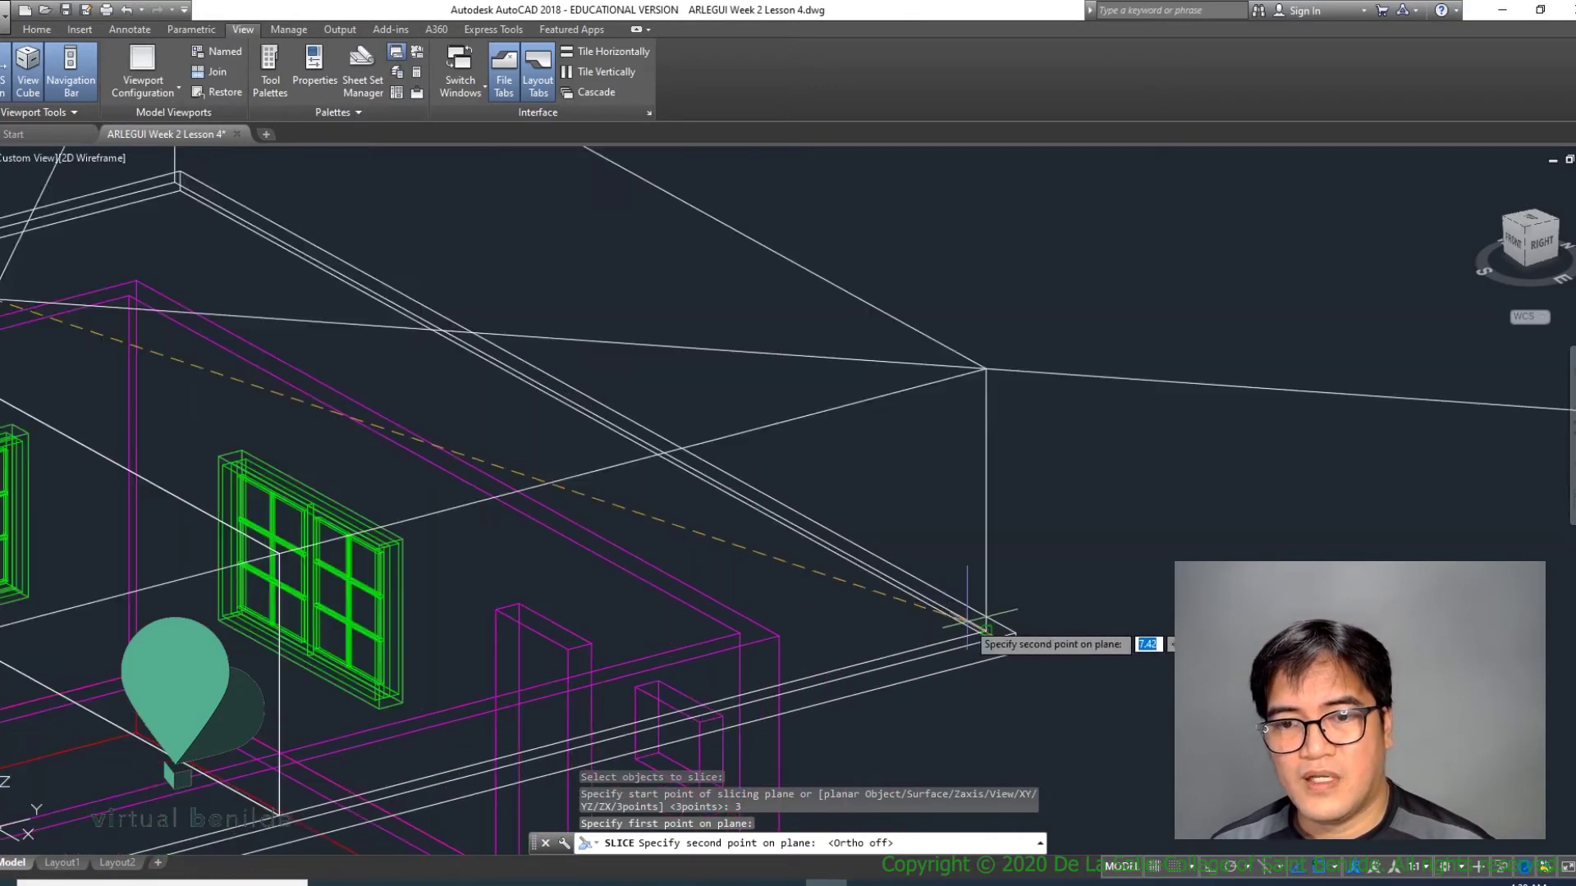
scroll(988, 632, "up", 2)
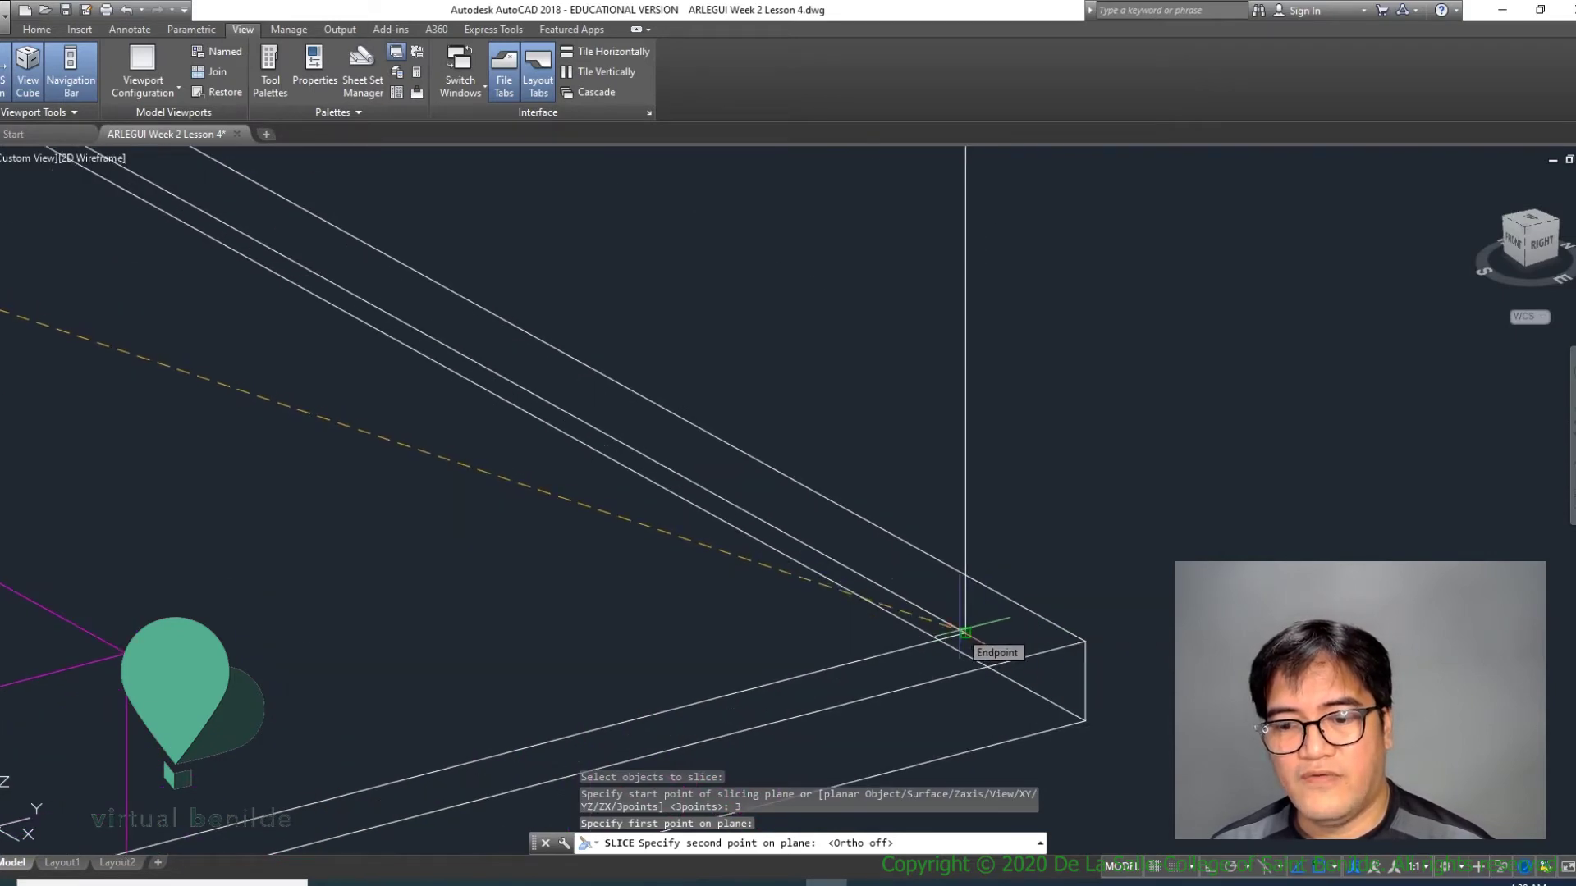
left_click(965, 633)
Step: Set the plane's third point at the midpoint of the block's lower northern edge and keep both sides of the slice
scroll(1026, 636, "down", 3)
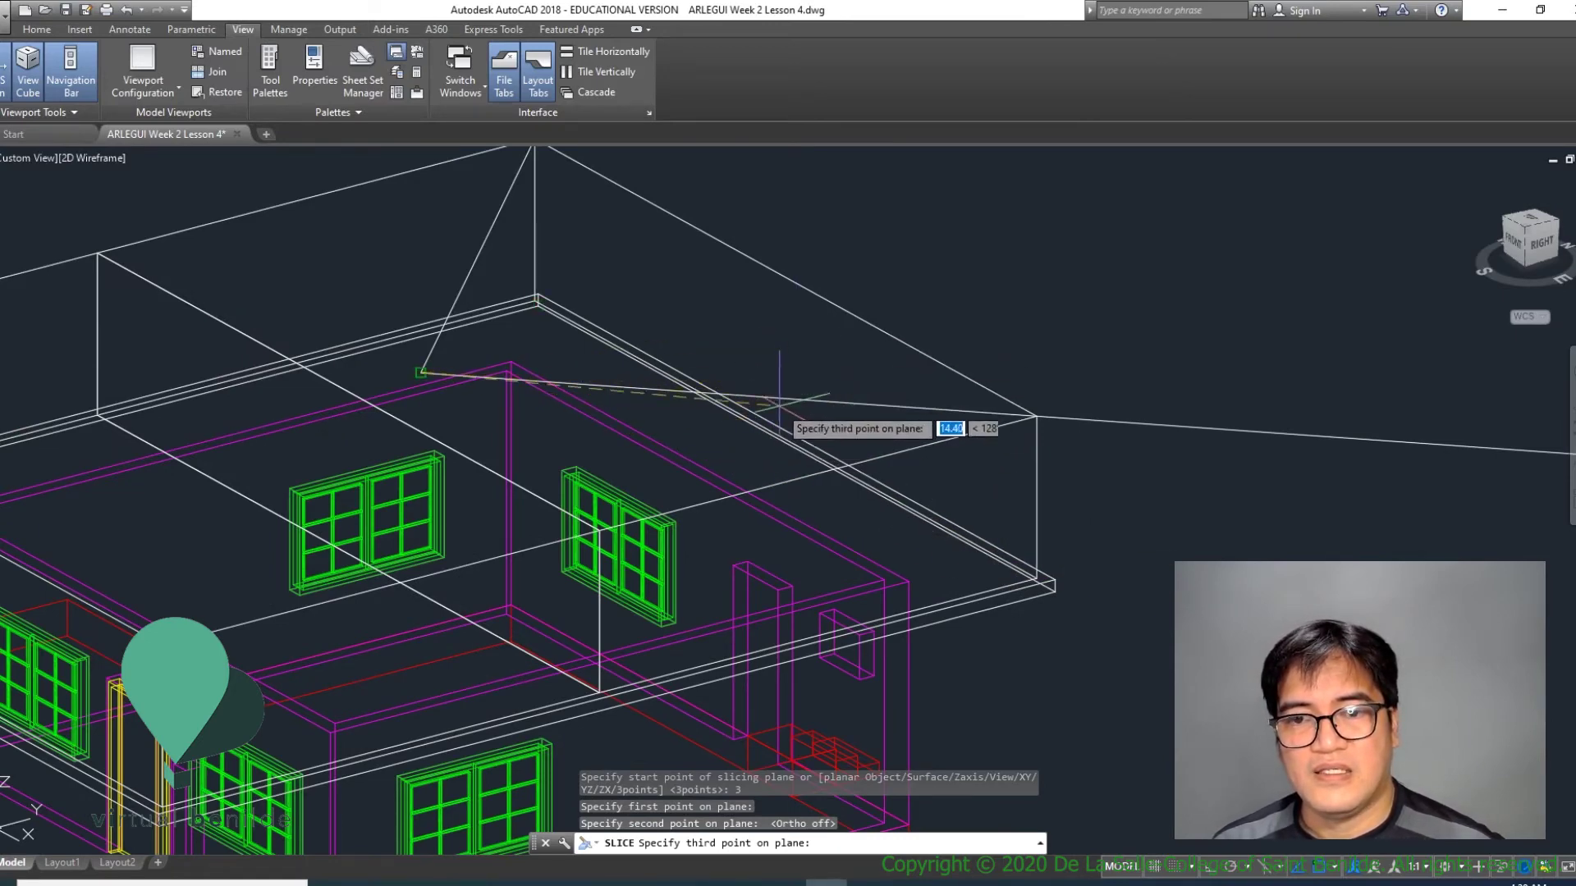
scroll(775, 427, "up", 4)
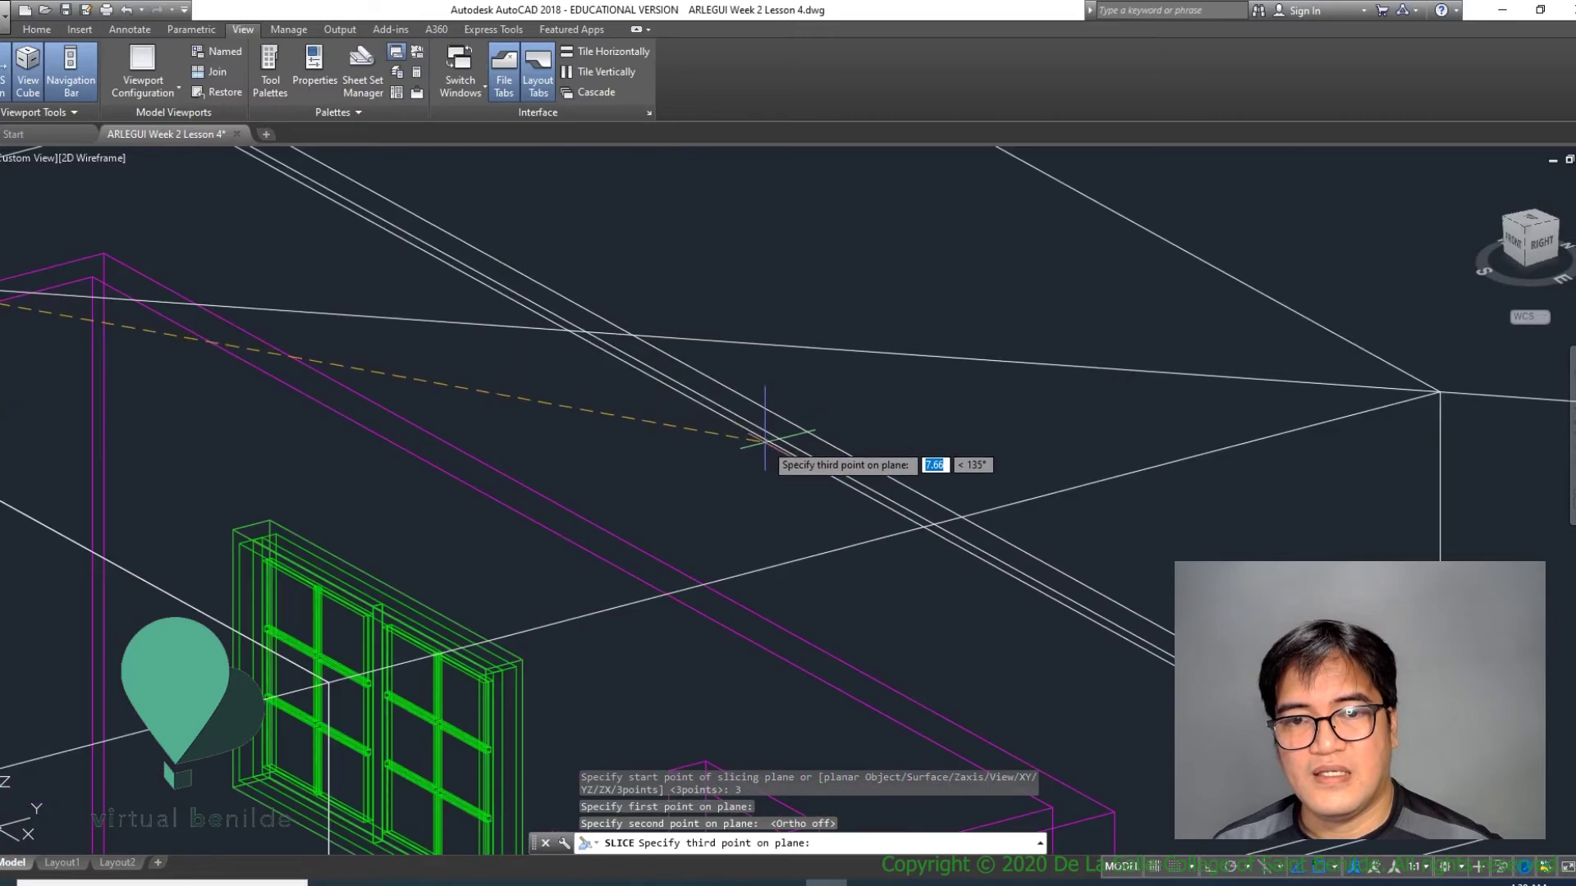
scroll(756, 420, "down", 3)
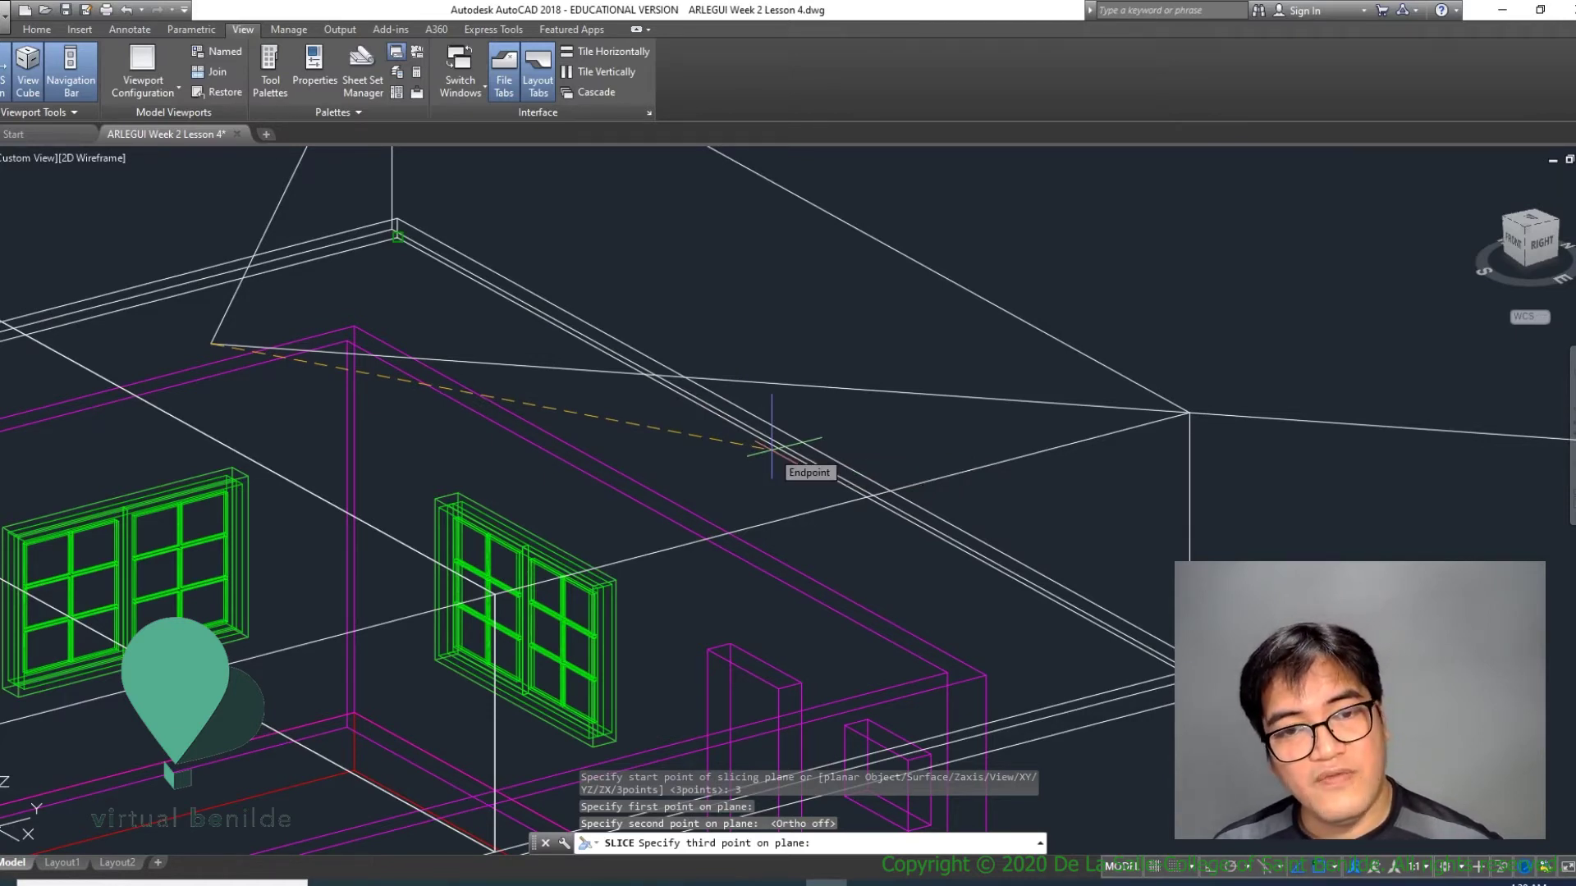
right_click(773, 453, "shift")
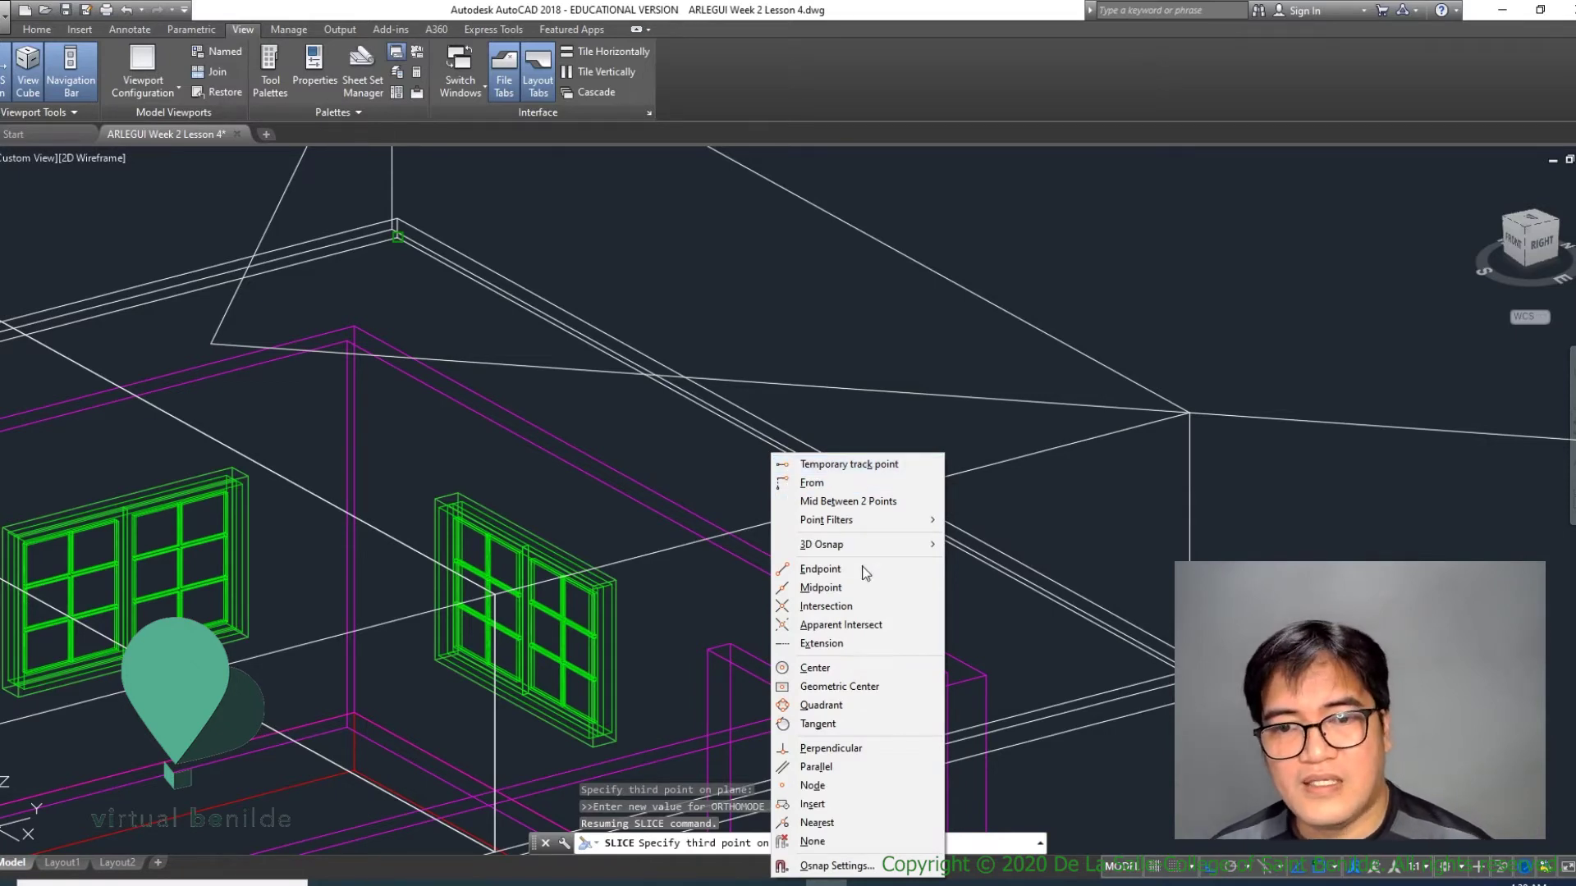
left_click(821, 589)
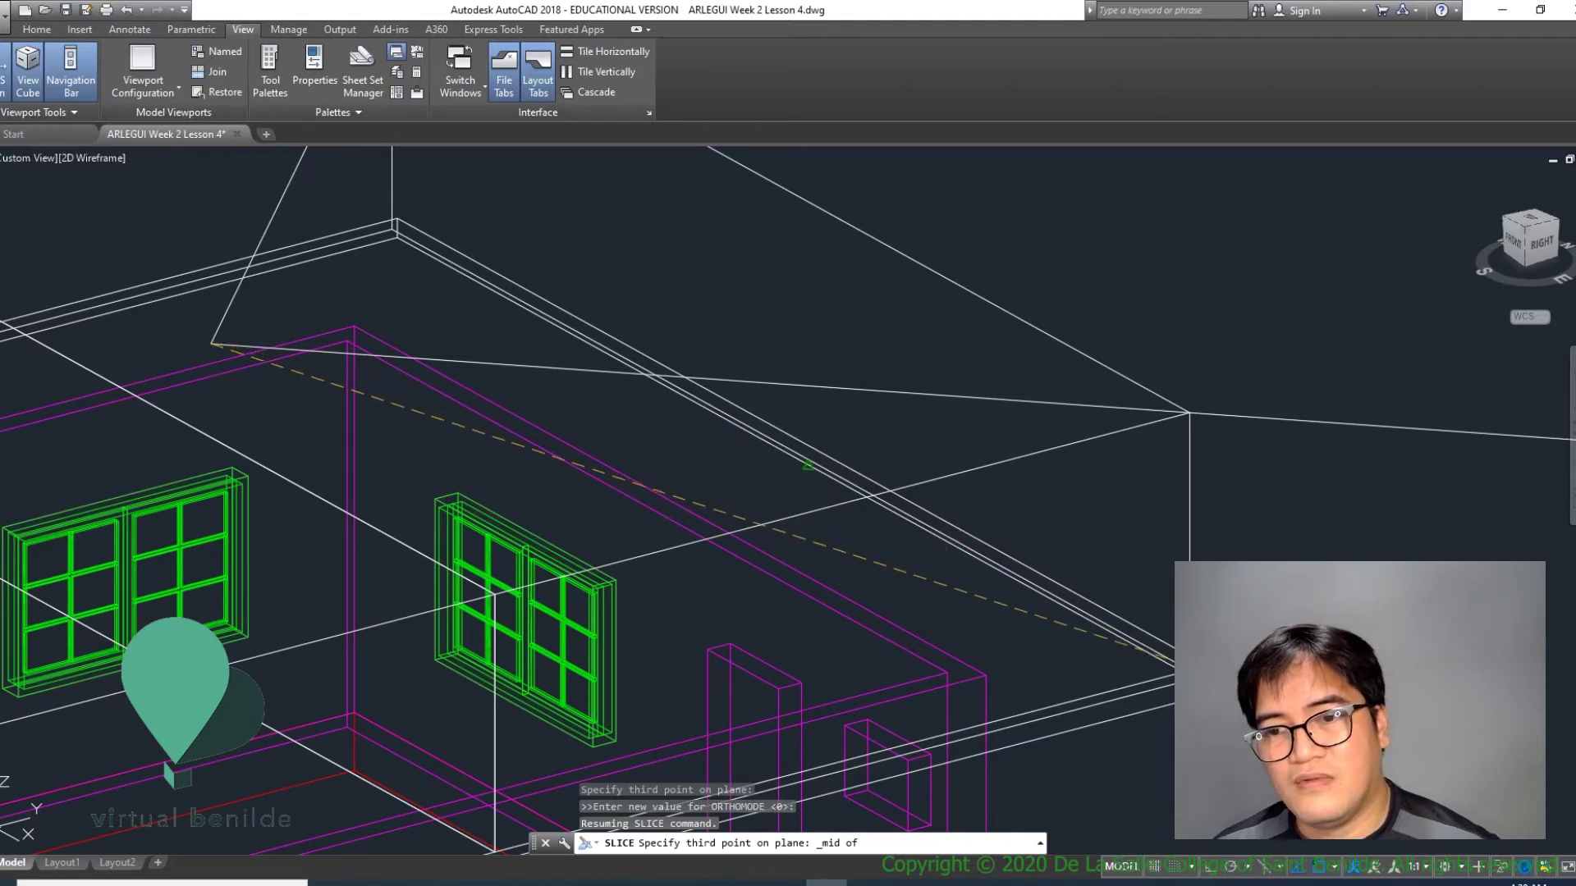
scroll(1141, 673, "up", 3)
scroll(1141, 673, "down", 2)
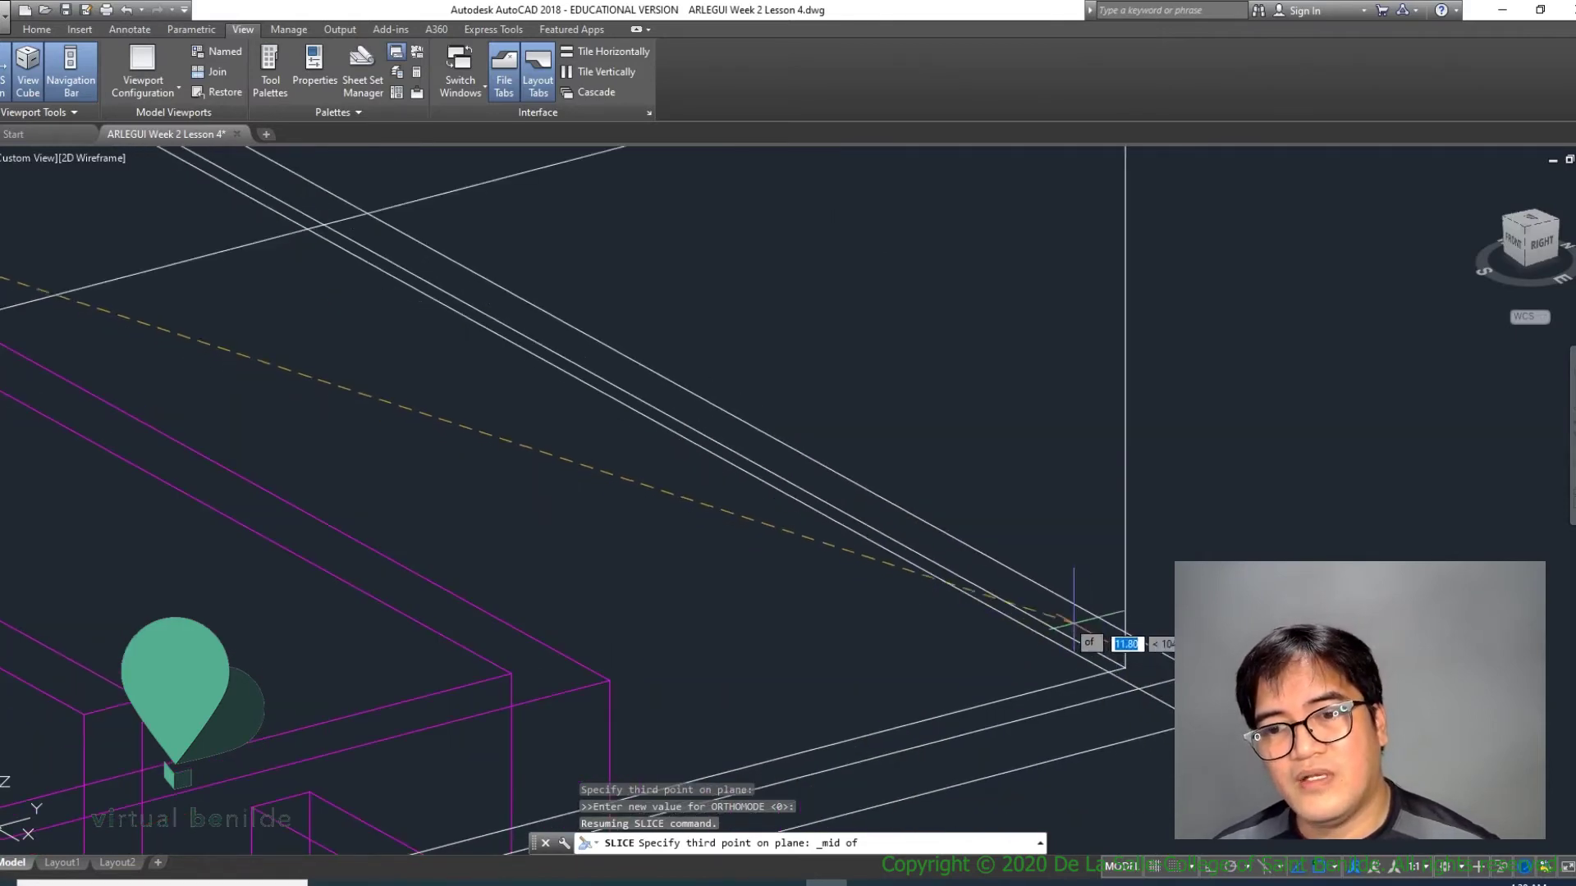
scroll(730, 425, "down", 2)
scroll(597, 357, "up", 1)
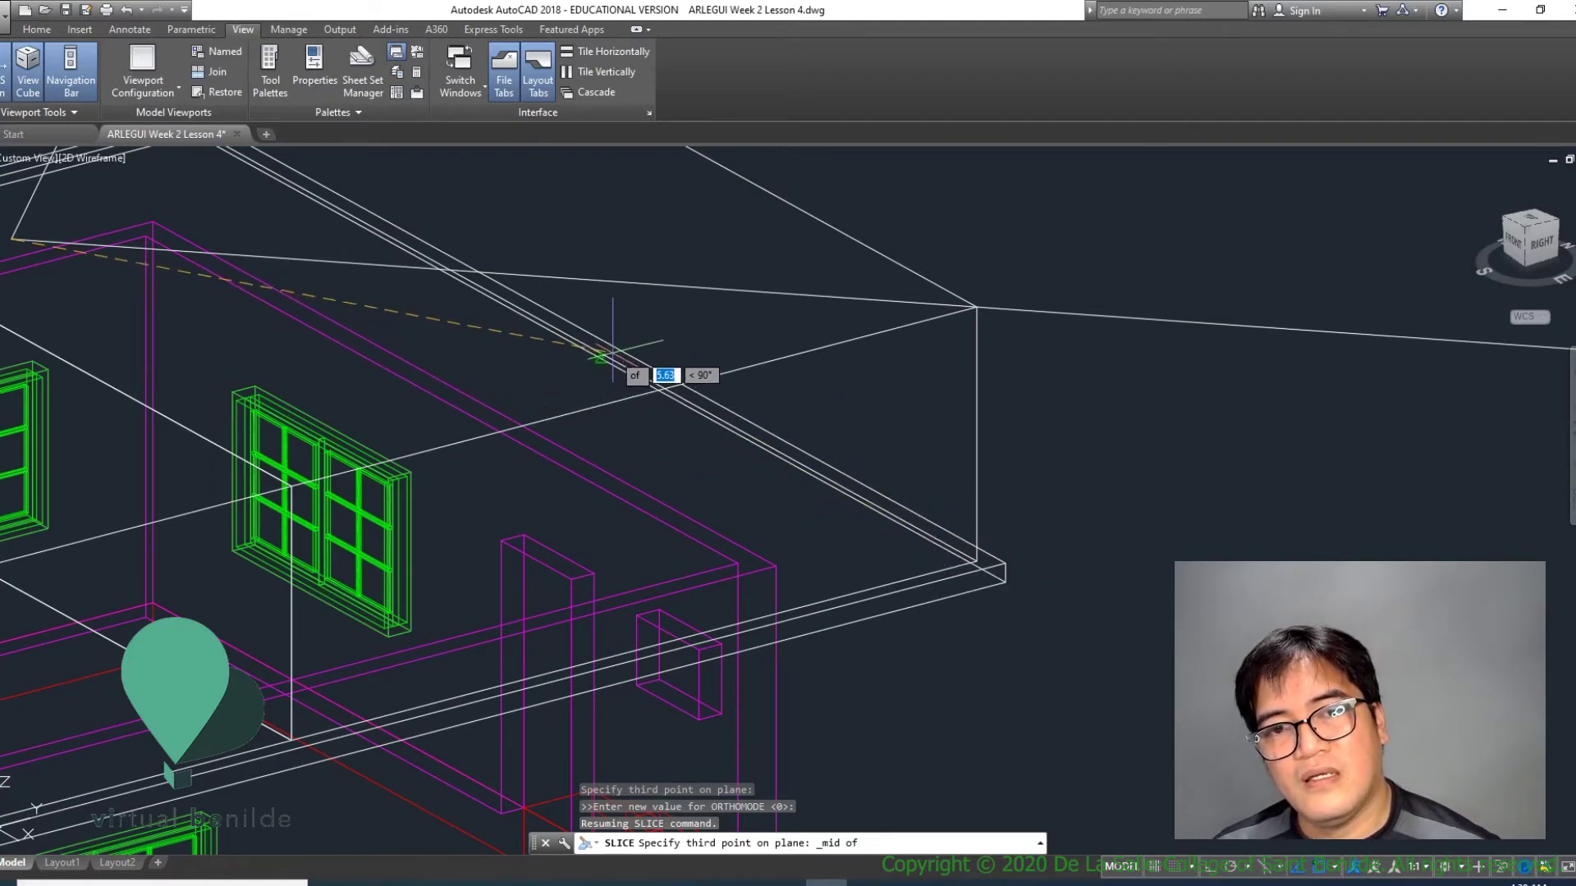
scroll(605, 338, "up", 2)
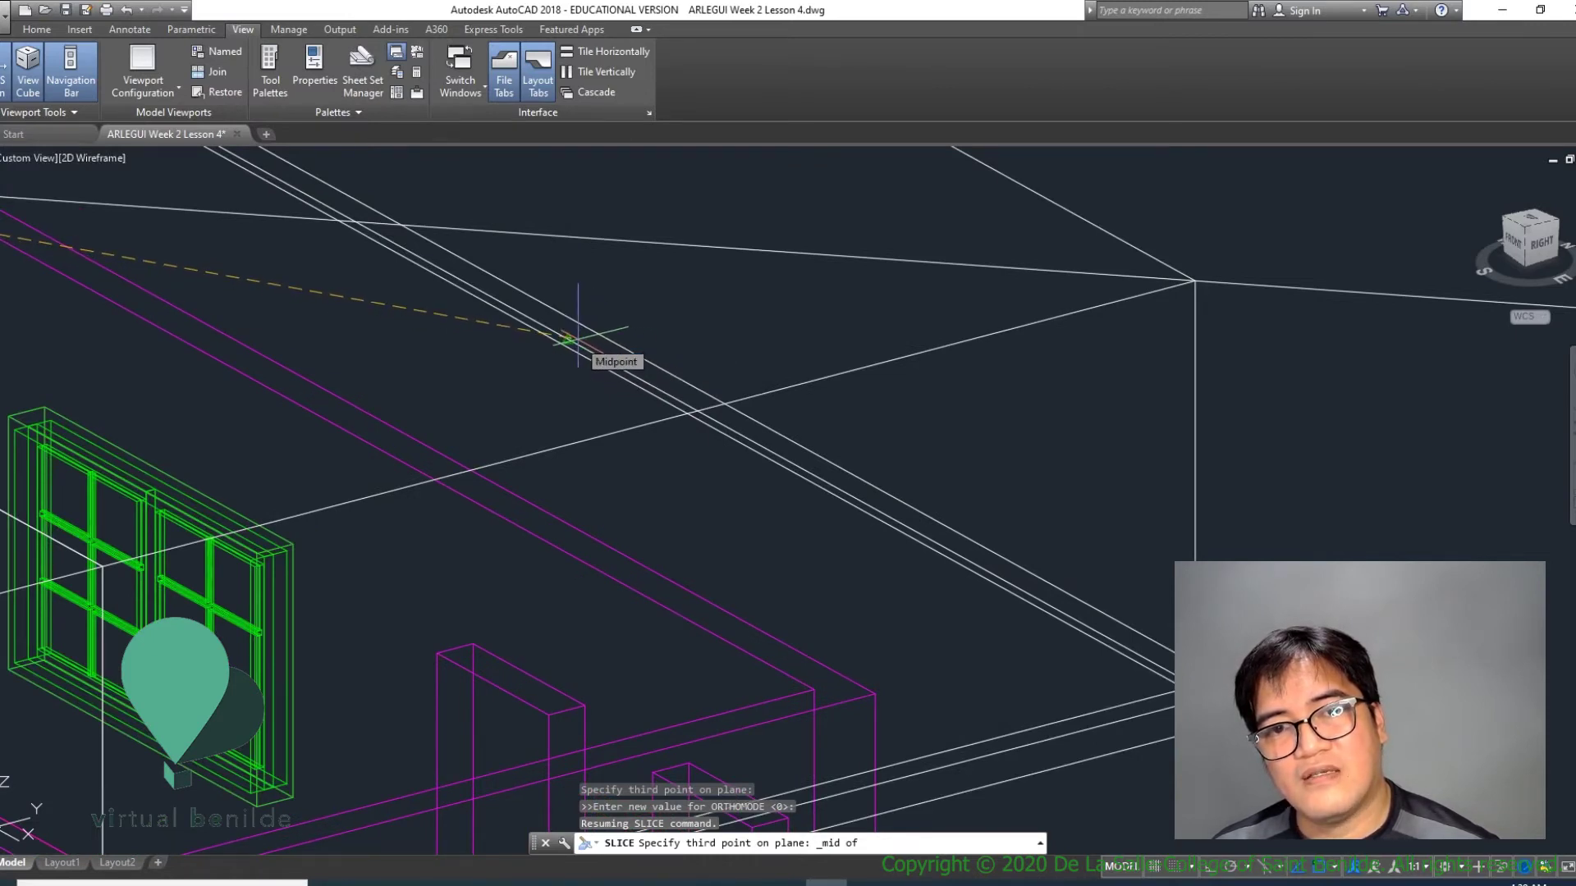
left_click(578, 338)
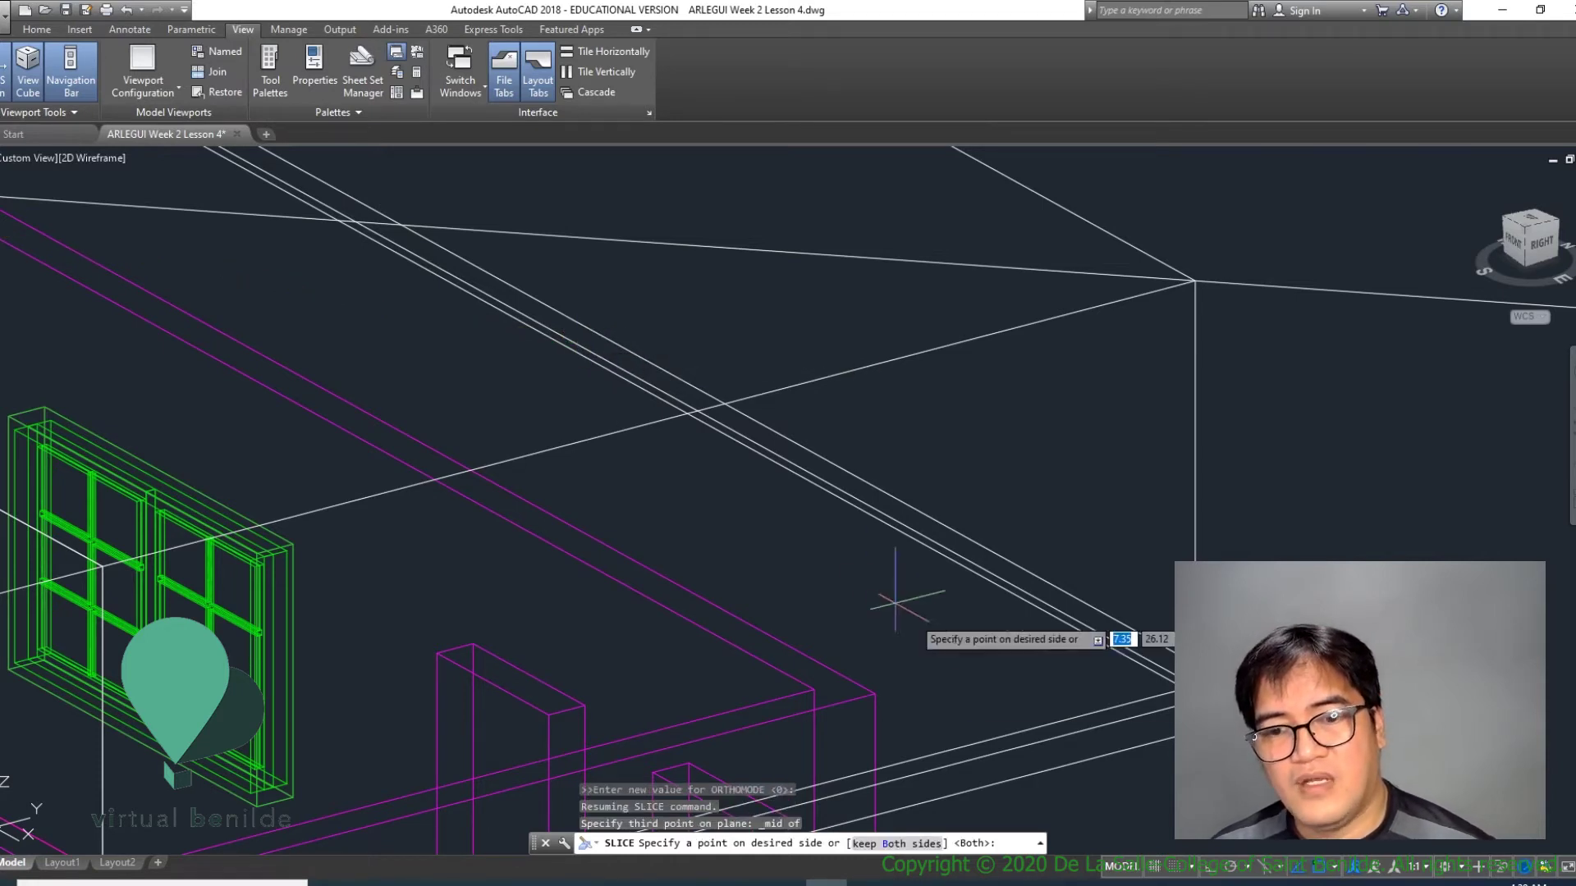
left_click(900, 843)
Step: Set the visual style to Conceptual and inspect the sliced northern end of the roof block from several angles
scroll(932, 679, "down", 5)
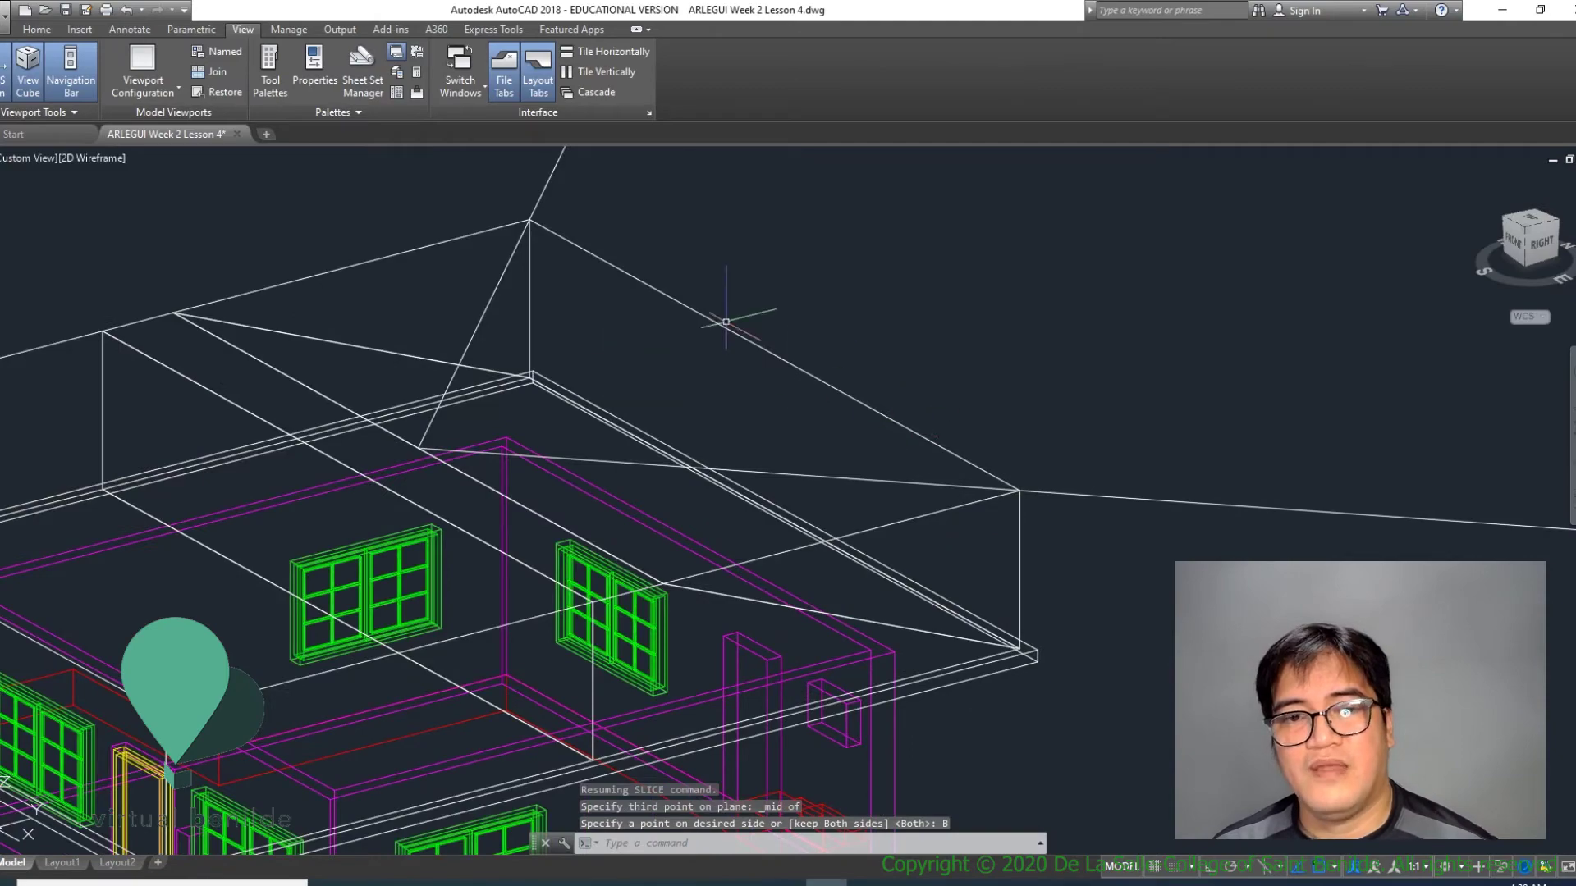
mouse_move(712, 492)
middle_mouse_down("shift")
mouse_move(651, 485)
mouse_move(639, 445)
mouse_move(679, 492)
mouse_move(714, 492)
mouse_move(690, 492)
middle_mouse_up("shift")
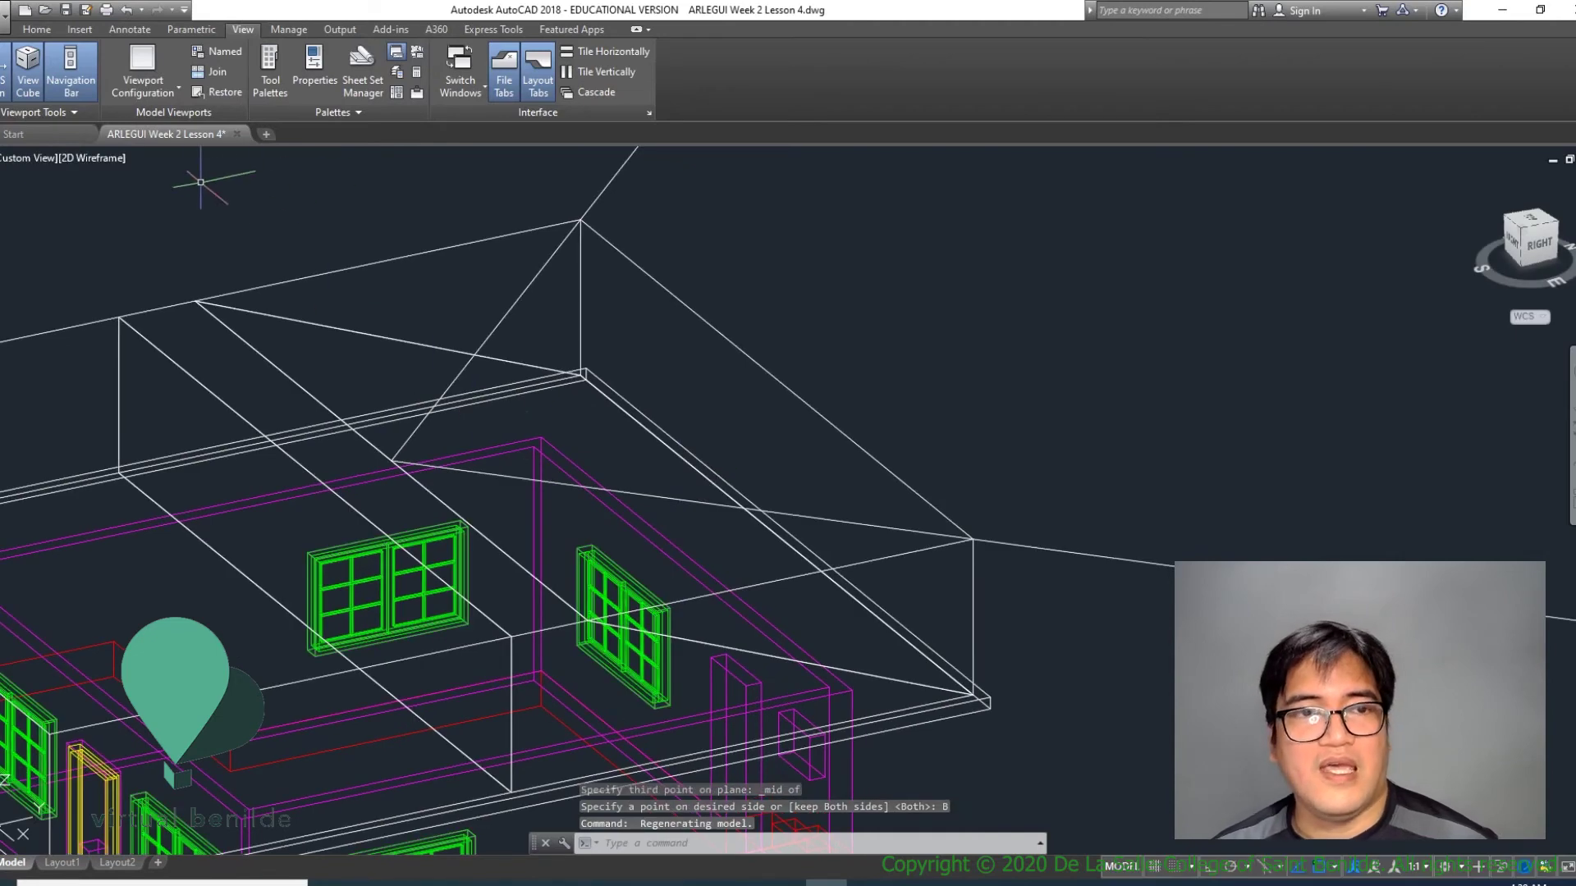
left_click(106, 158)
left_click(182, 218)
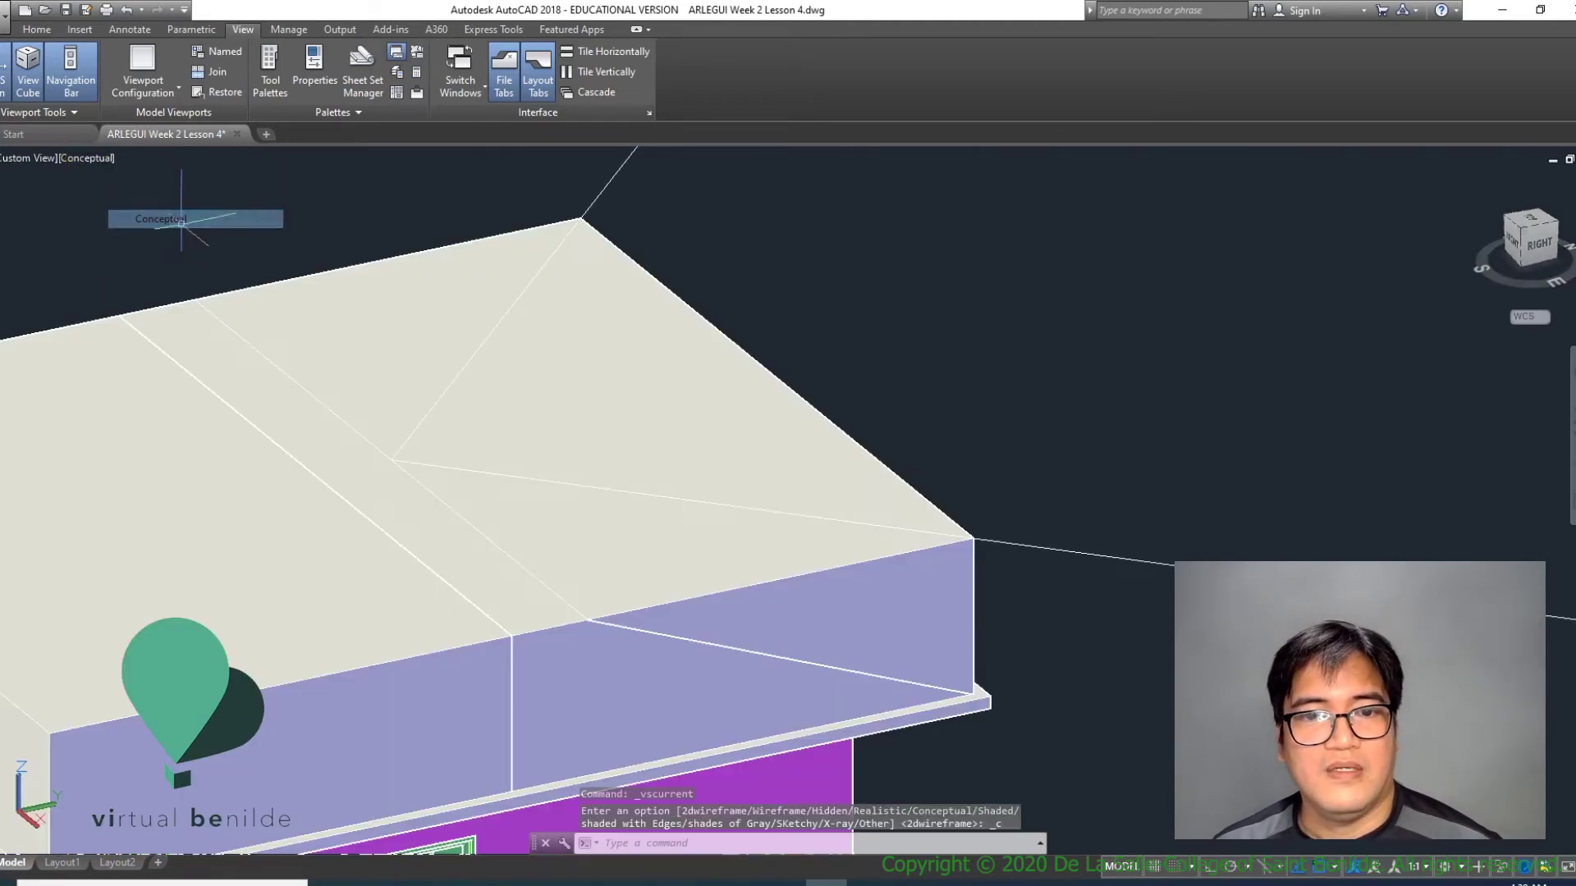
middle_click_drag(725, 463, 524, 551, "shift")
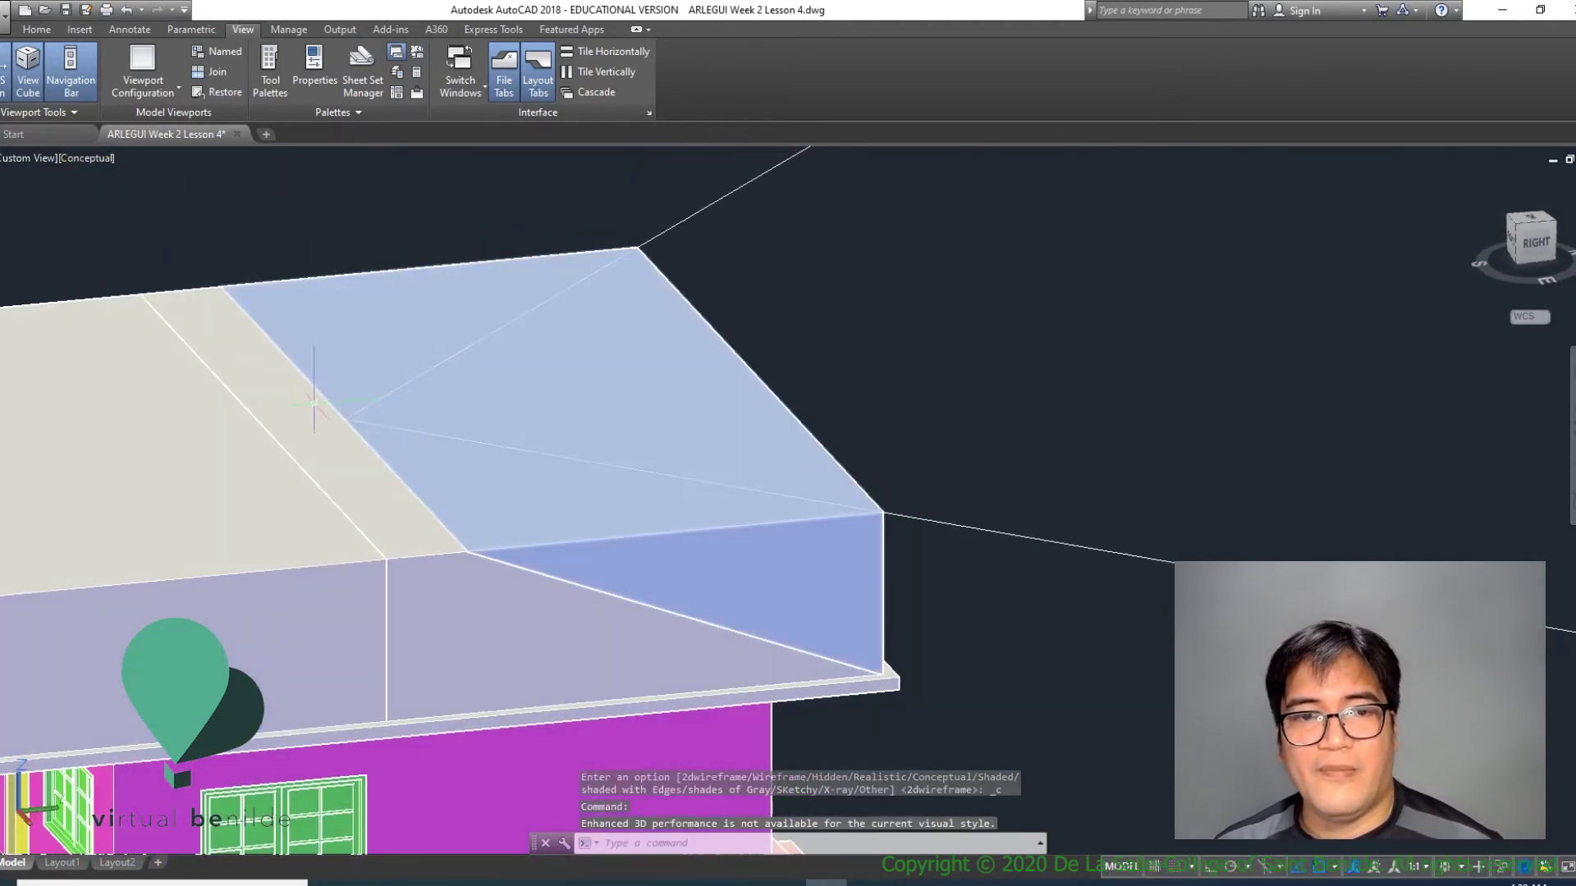
middle_click_drag(878, 677, 806, 623, "shift")
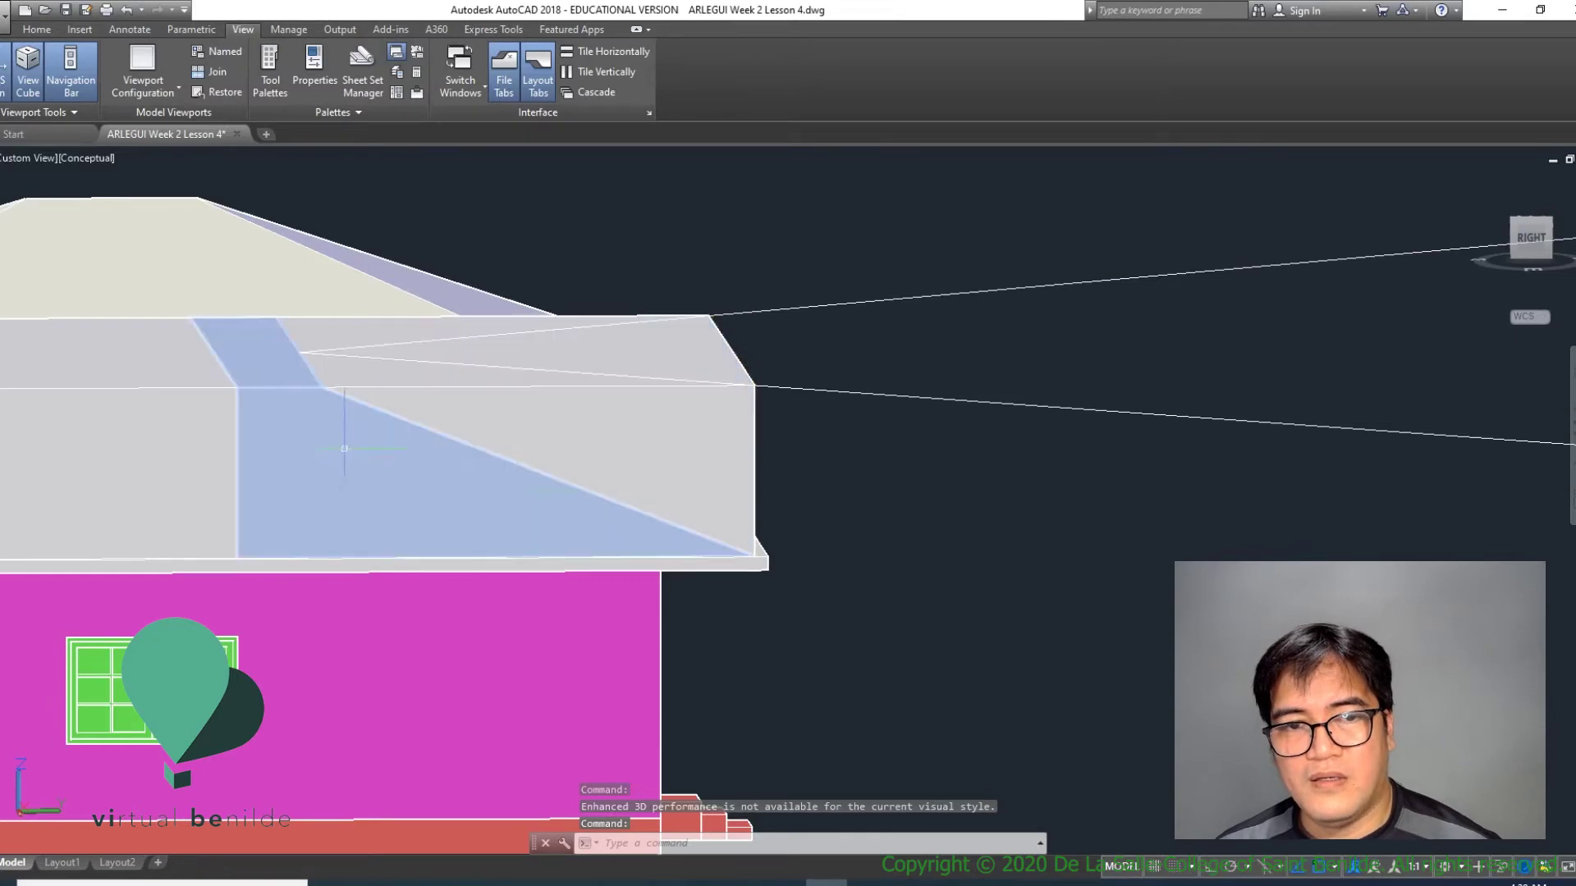
middle_click_drag(749, 556, 453, 626, "shift")
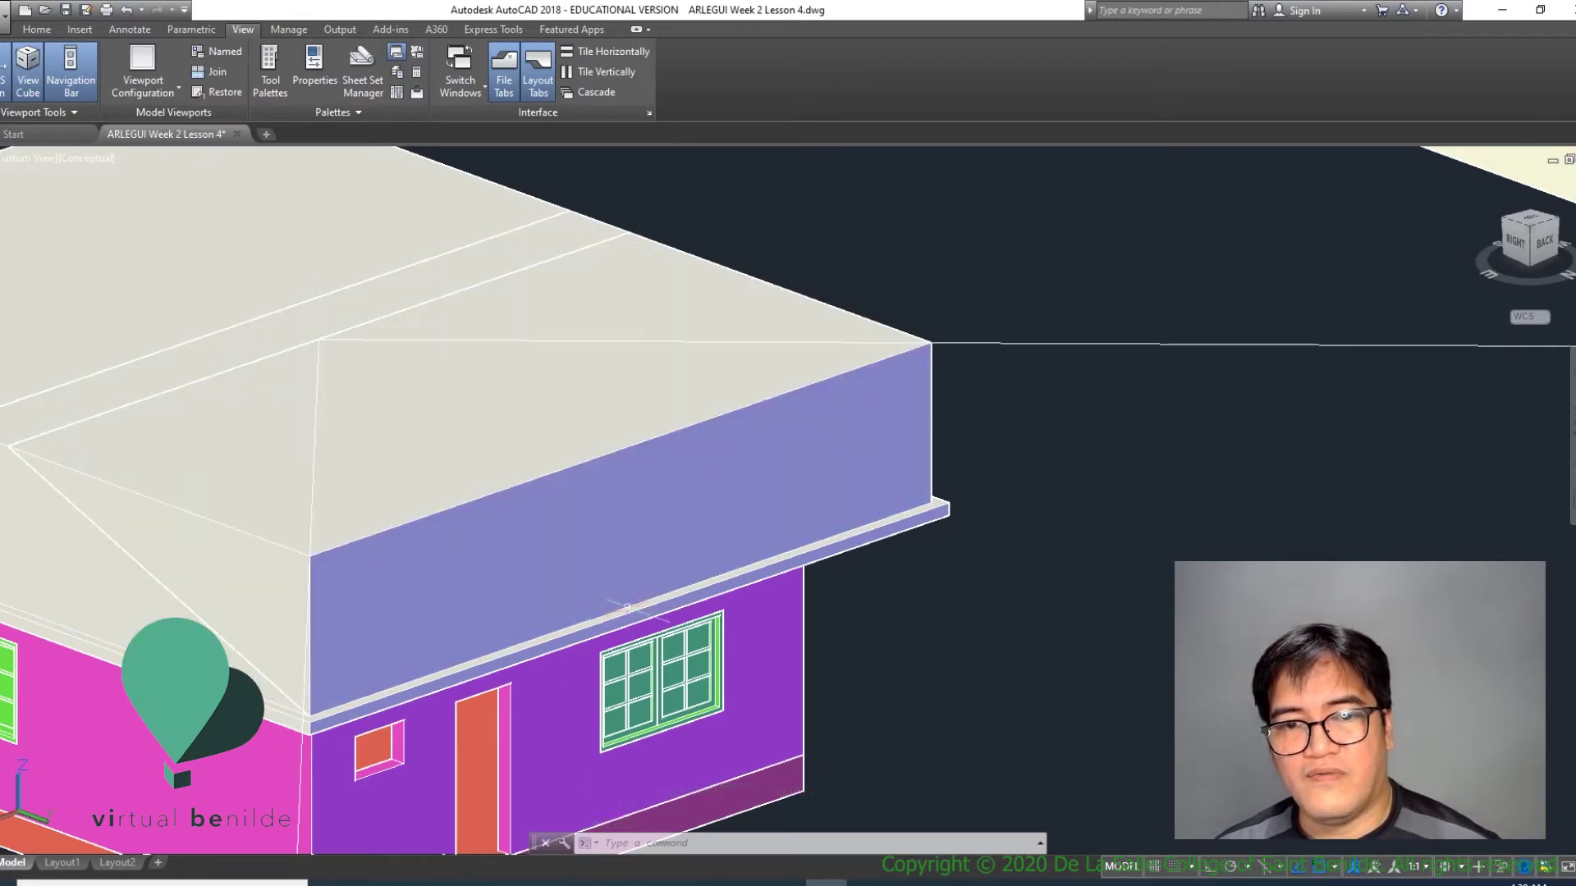
middle_click_drag(520, 575, 754, 325, "shift")
middle_click_drag(752, 386, 780, 376, "shift")
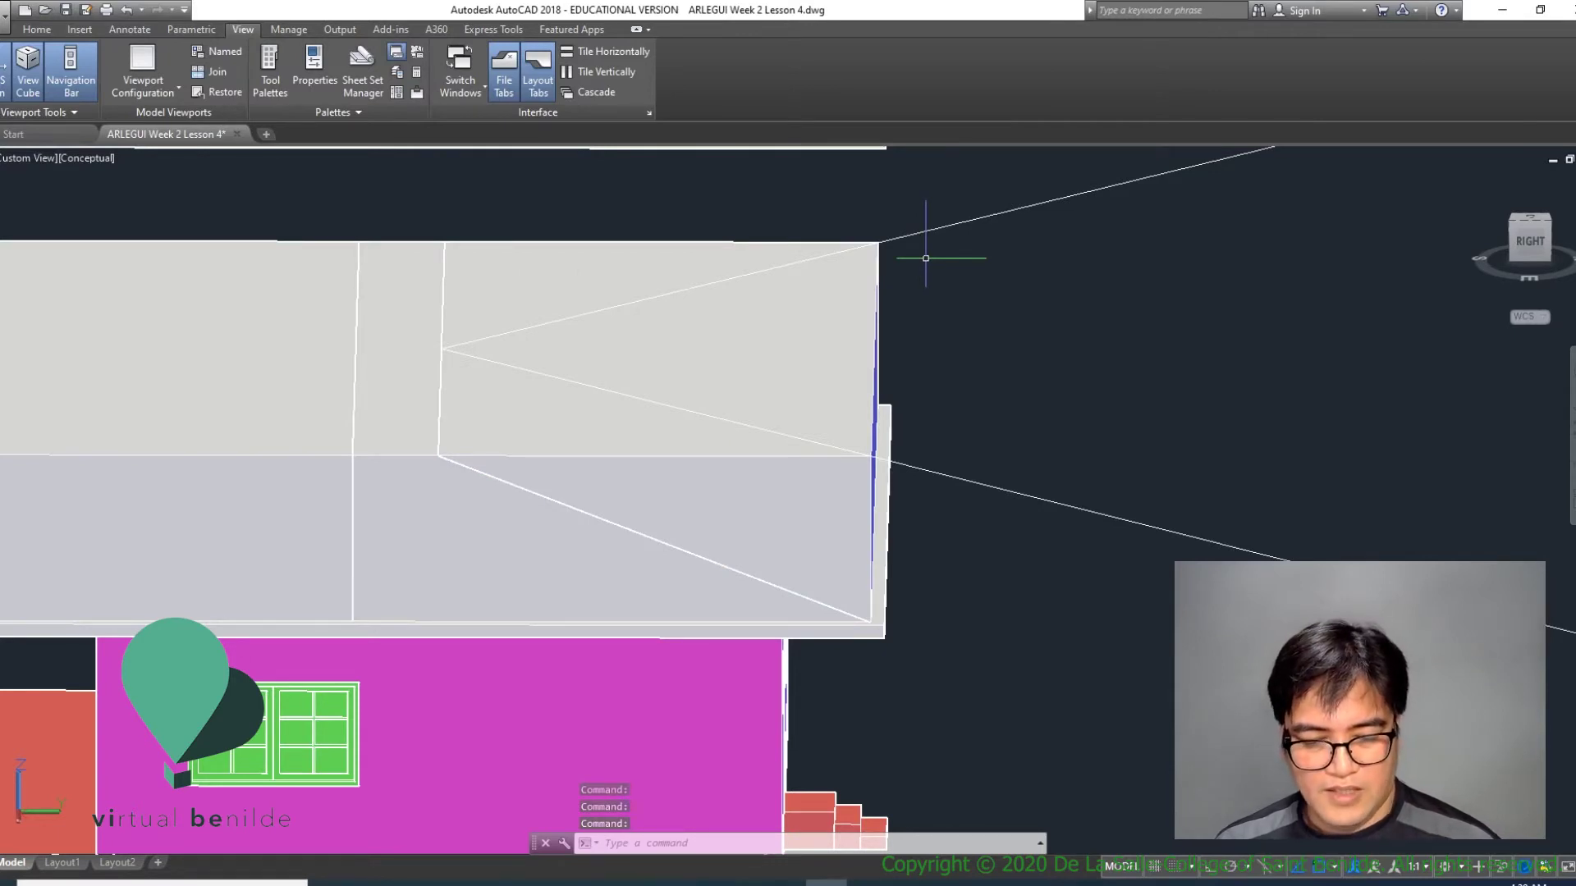
Step: Erase the upper wedge cut from the roof block's northern end and view the sloped face
type("E")
key("Return")
left_click(874, 273)
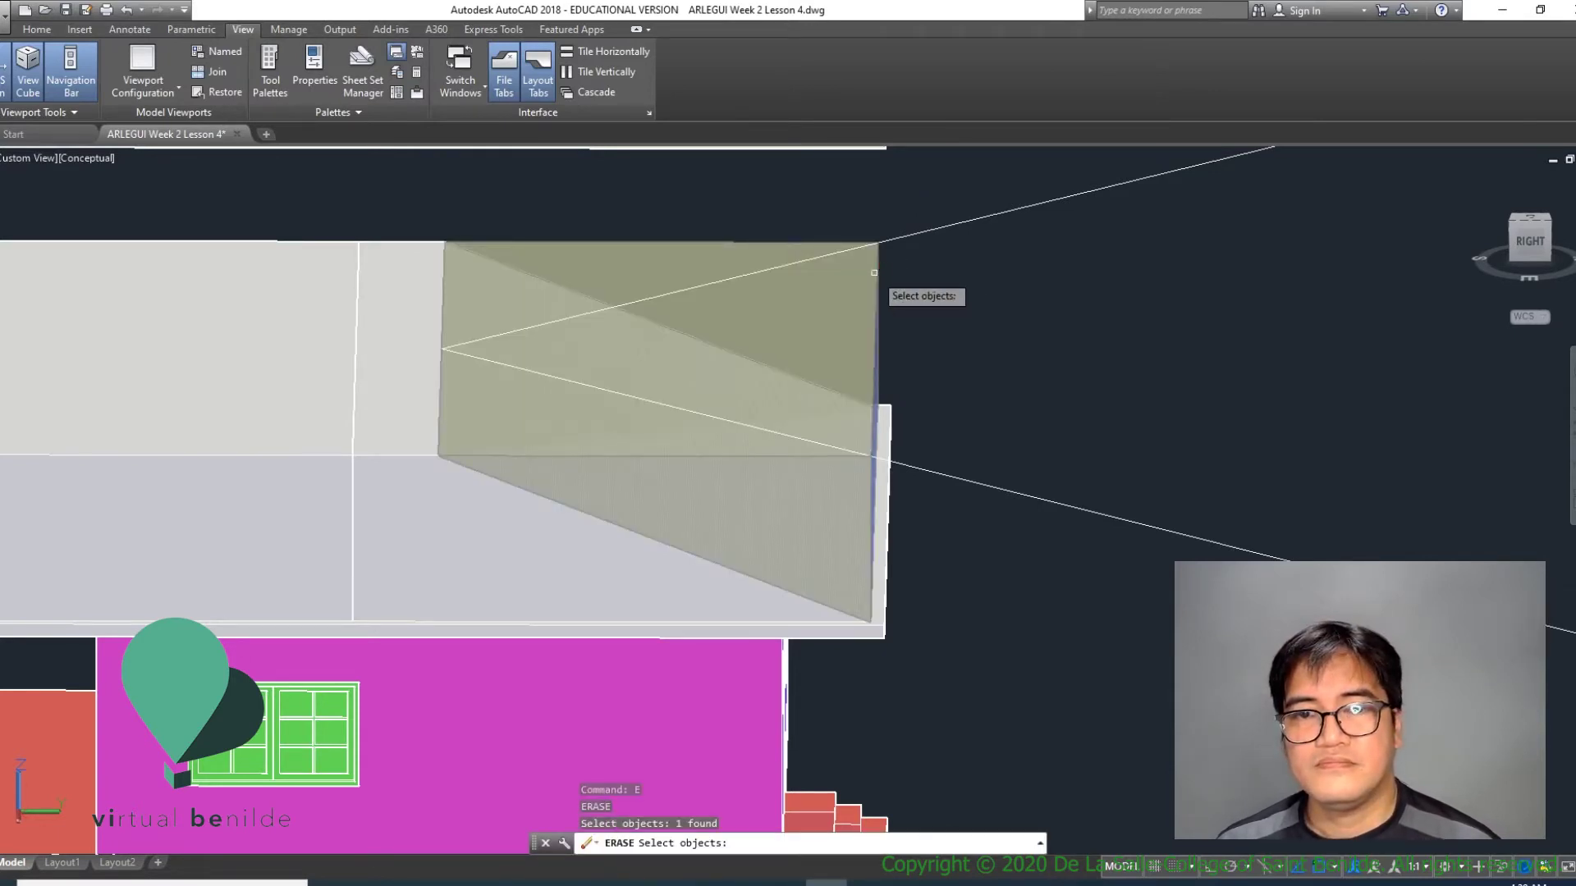
scroll(903, 287, "down", 3)
mouse_move(932, 299)
middle_mouse_down("shift")
mouse_move(703, 429)
mouse_move(767, 429)
middle_mouse_up("shift")
key("Return")
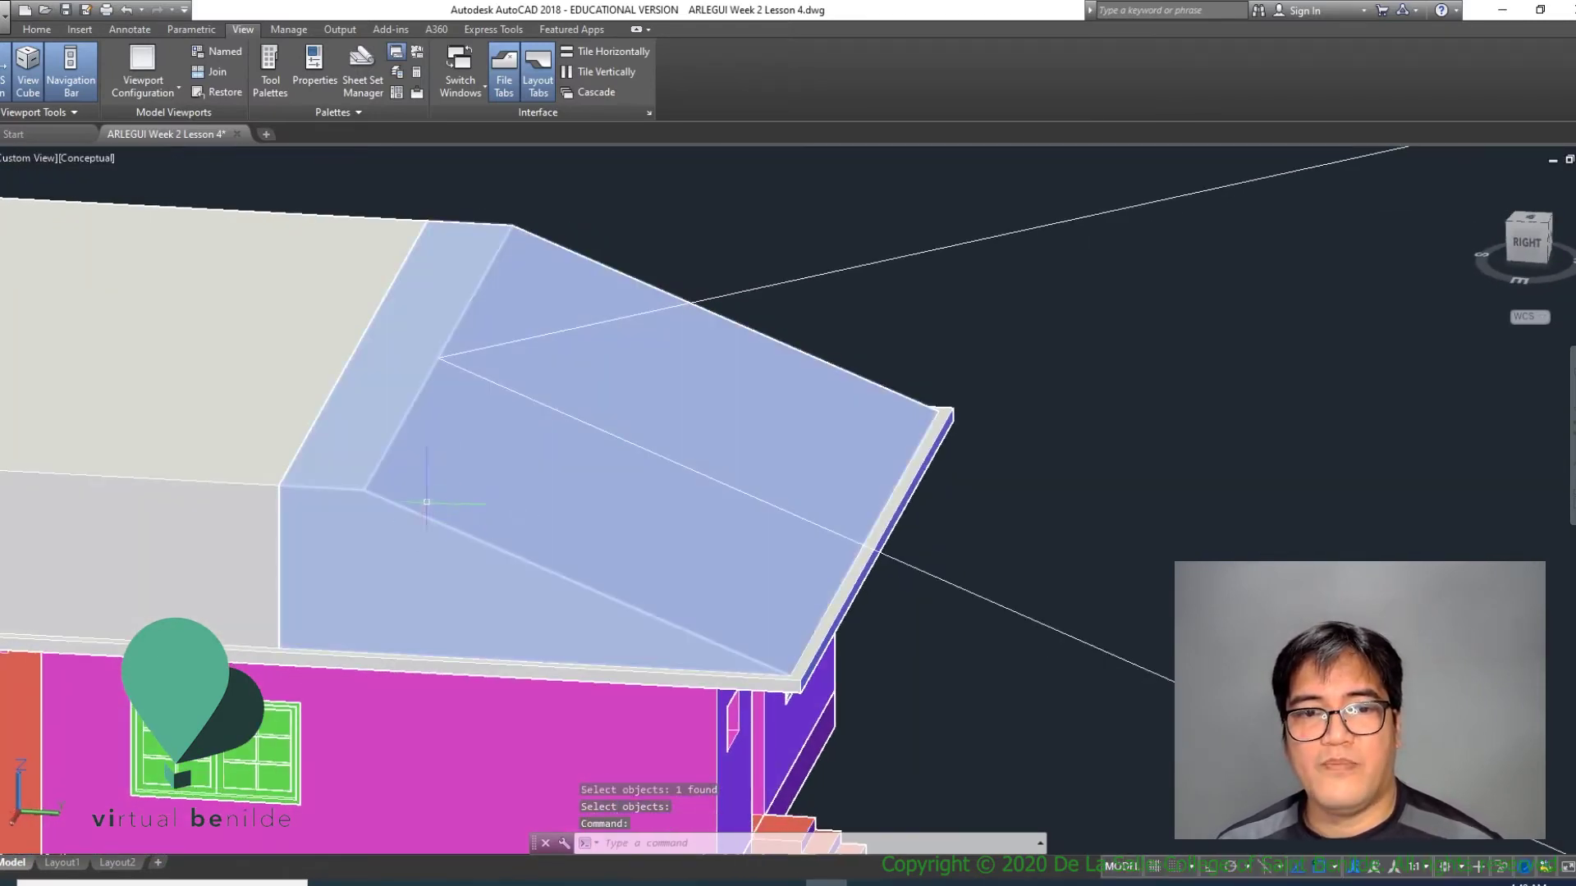
middle_click_drag(511, 548, 534, 544, "shift")
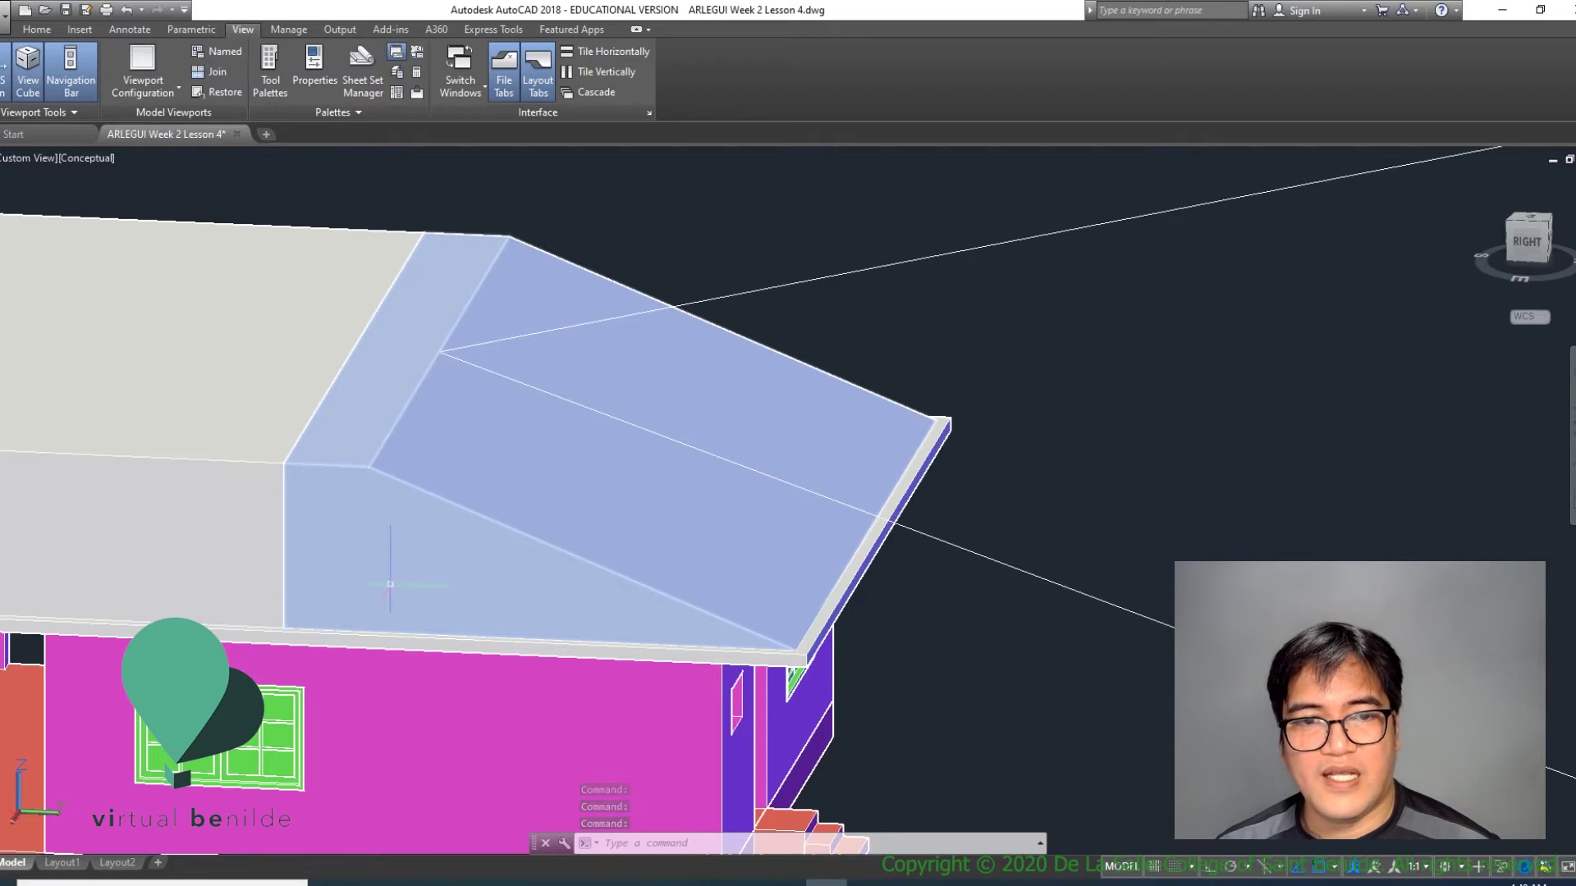
Step: Slice the northern roof piece along the ZX plane through the diagonals' intersection, keeping both sides
scroll(199, 728, "down", 5)
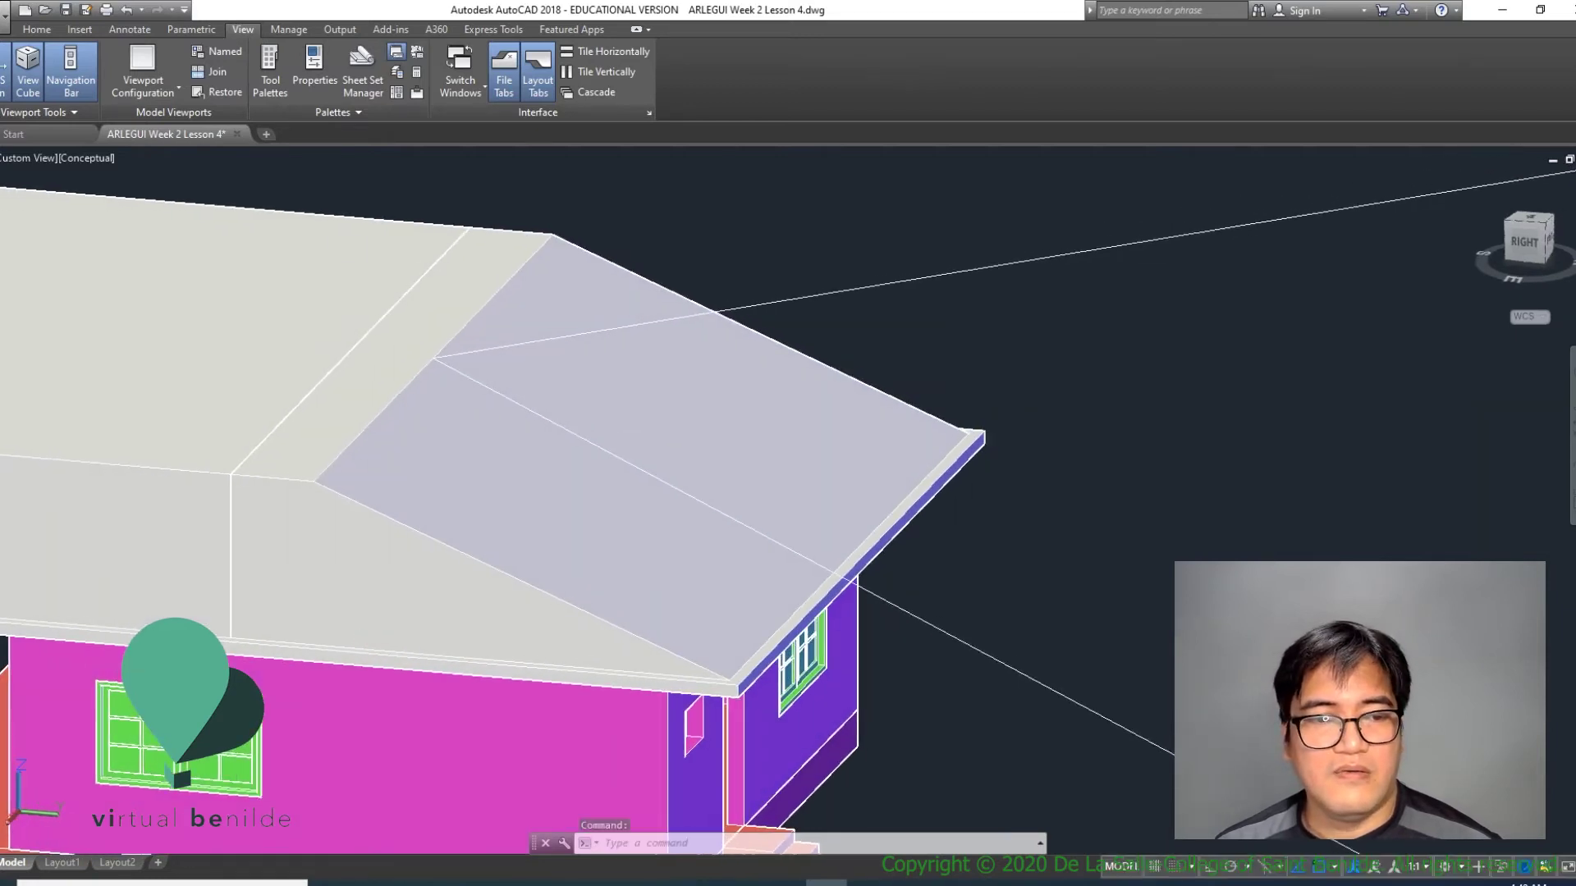
scroll(2, 712, "up", 2)
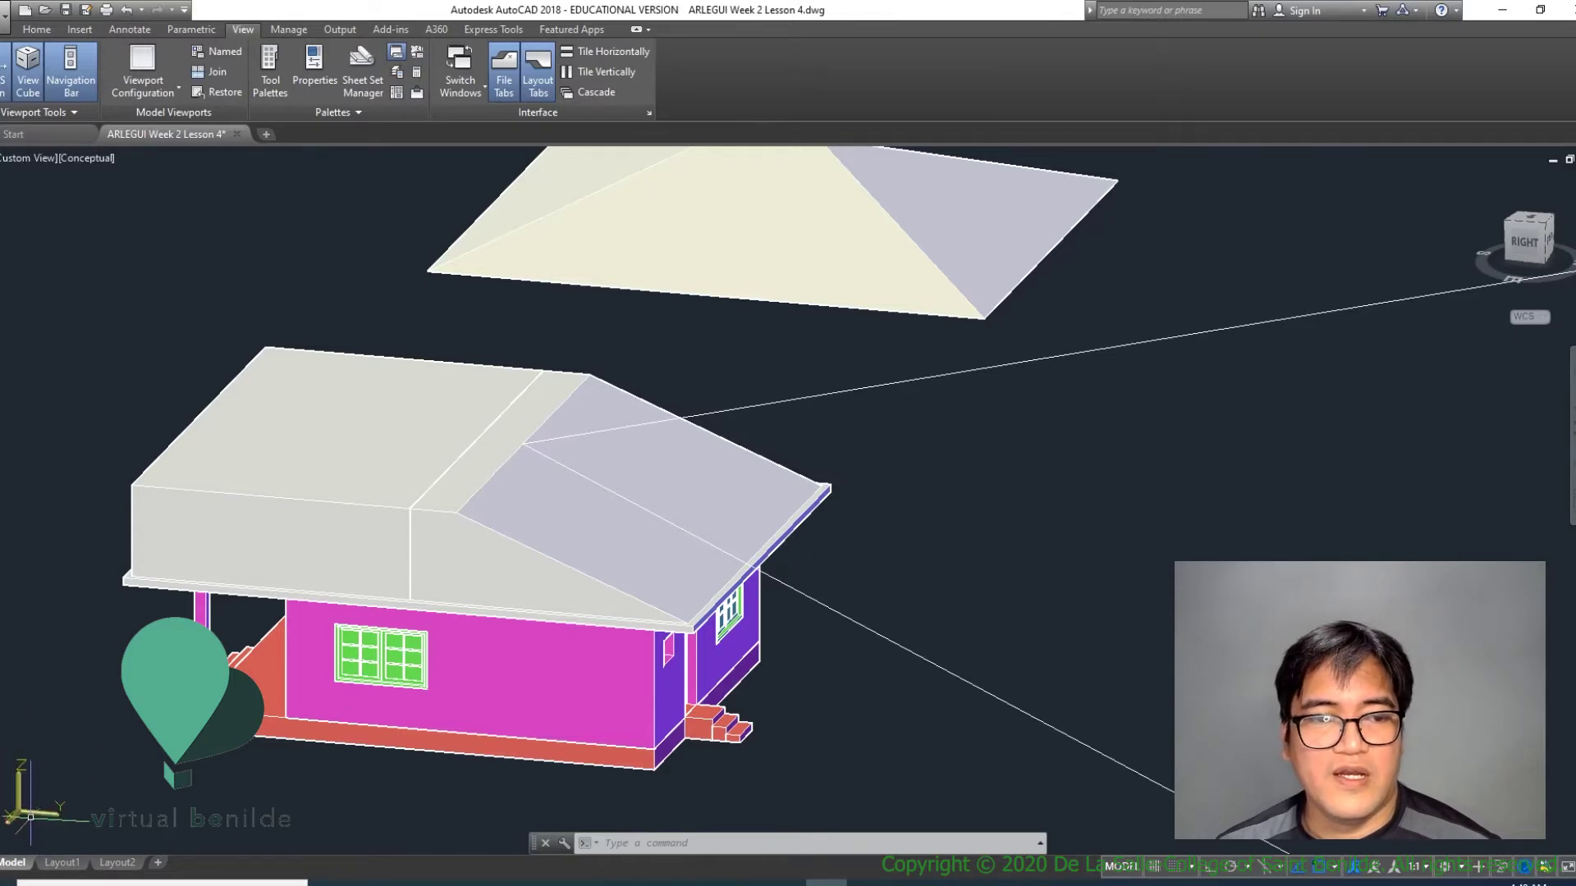
middle_click_drag(39, 823, 115, 773, "shift")
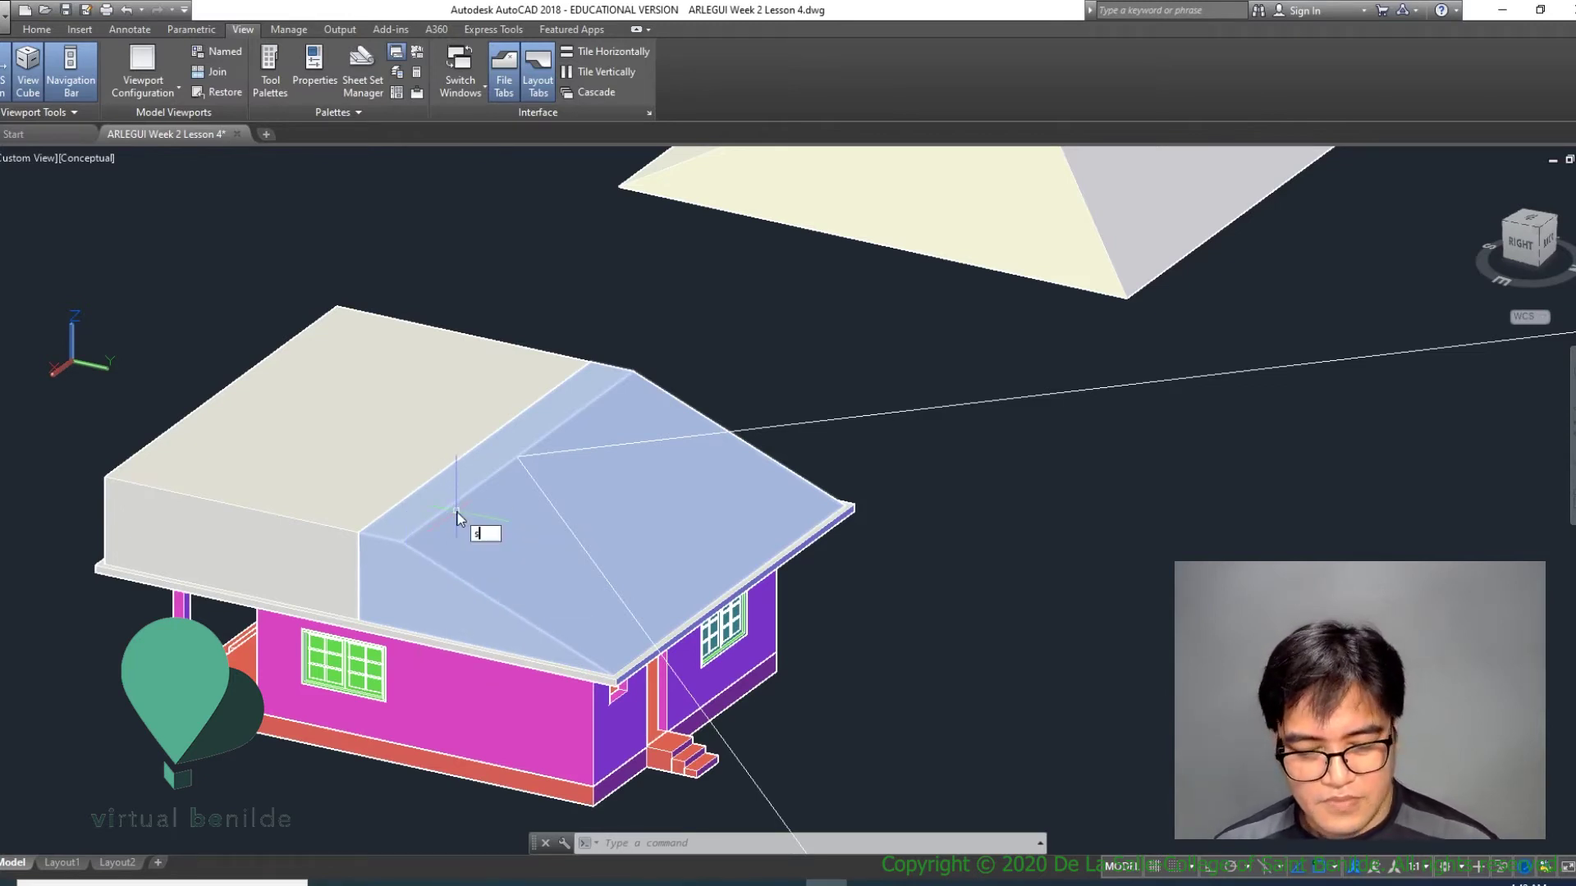
type("SL")
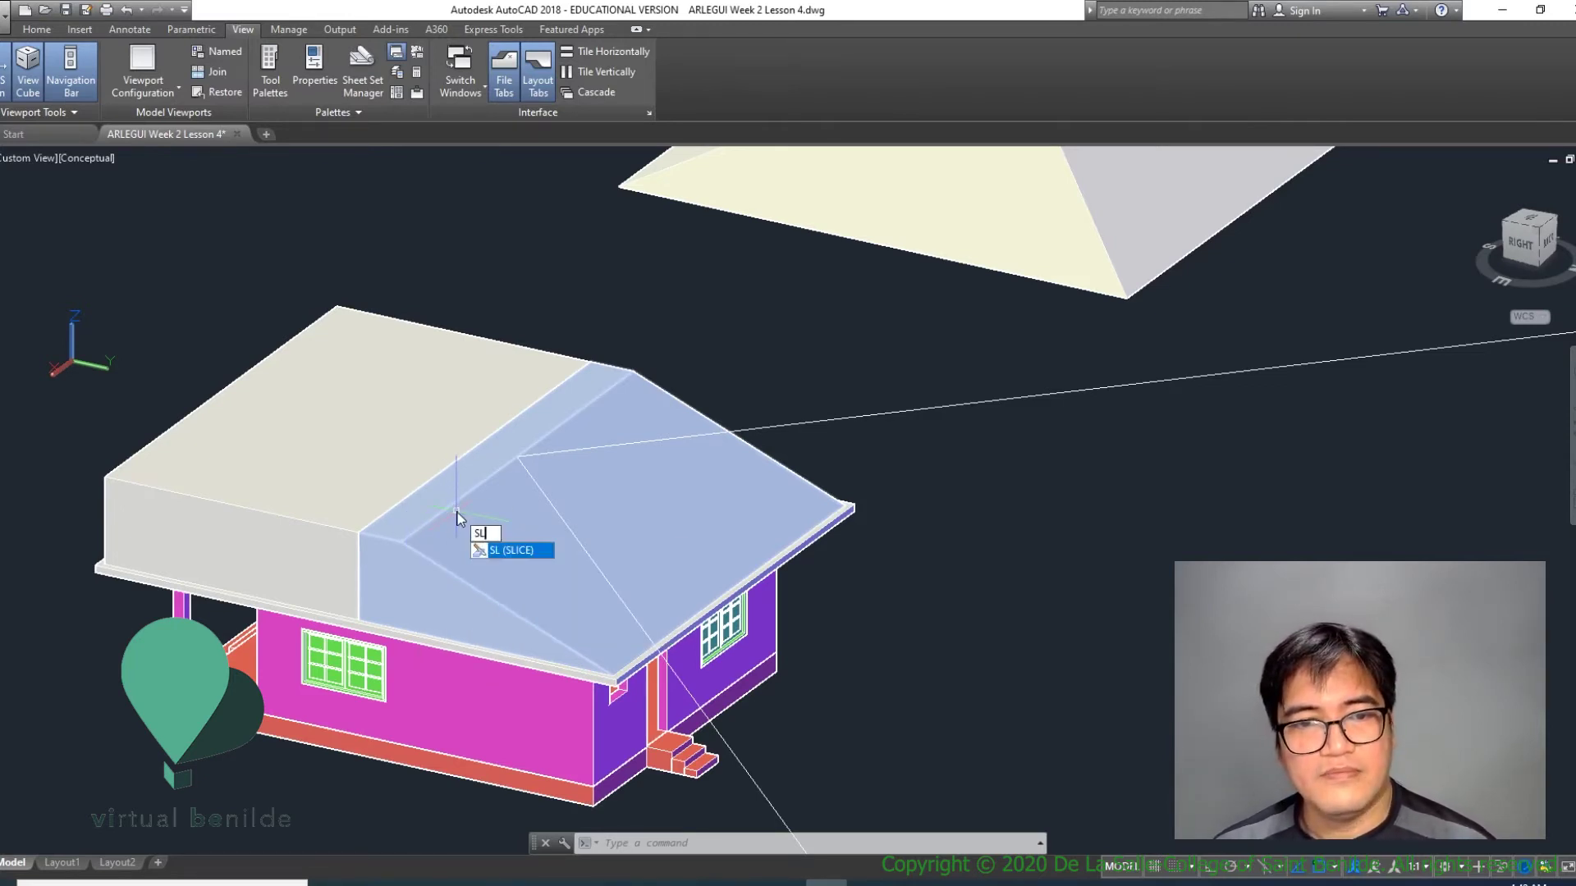
key("Return")
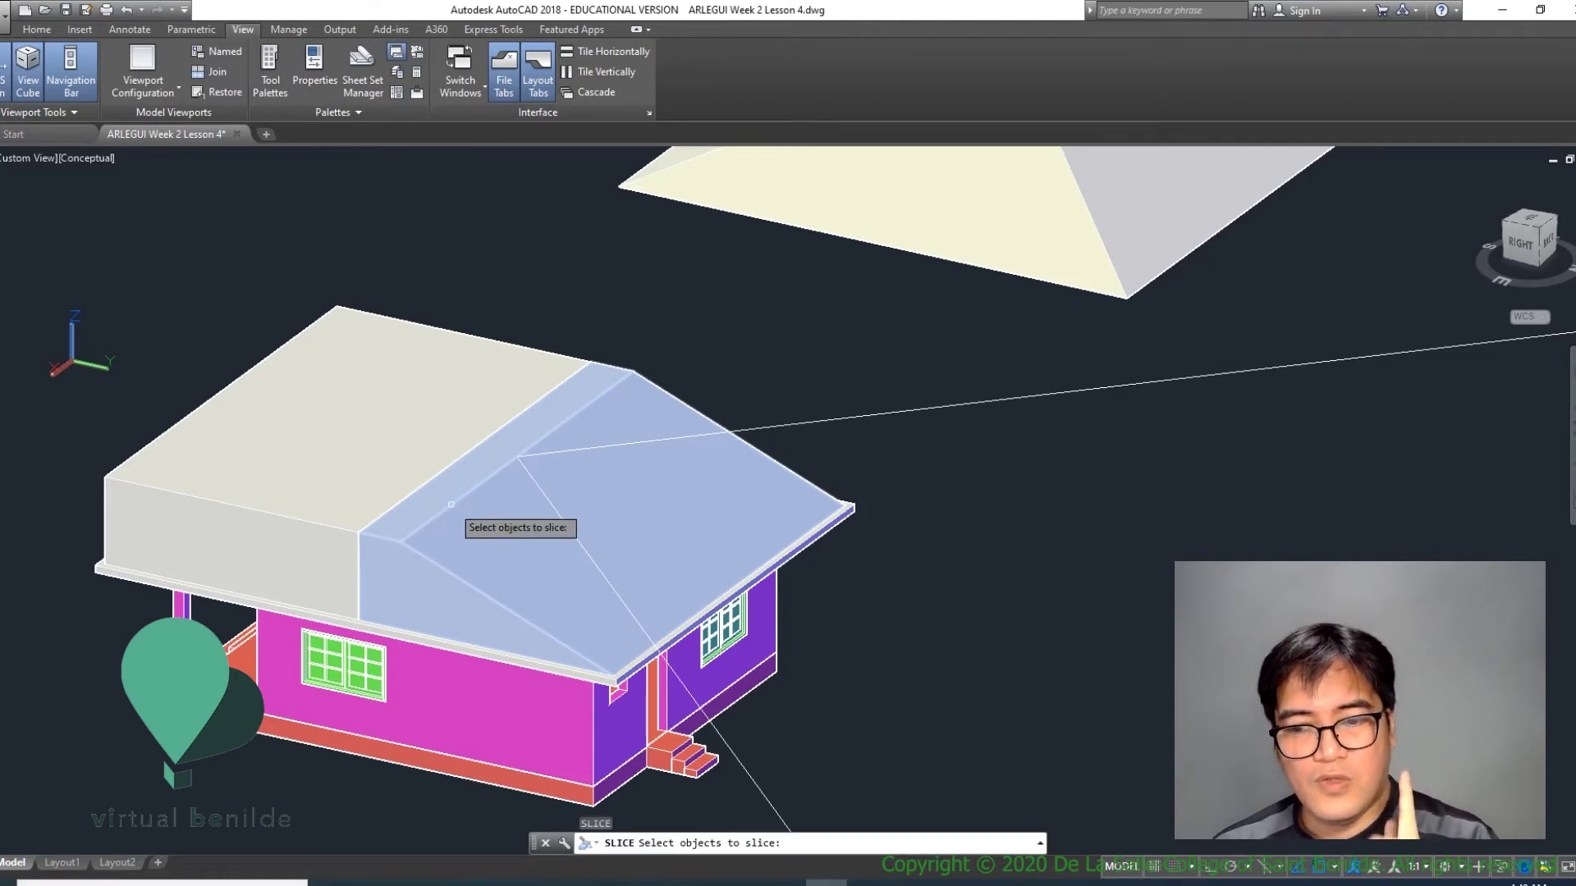
left_click(450, 504)
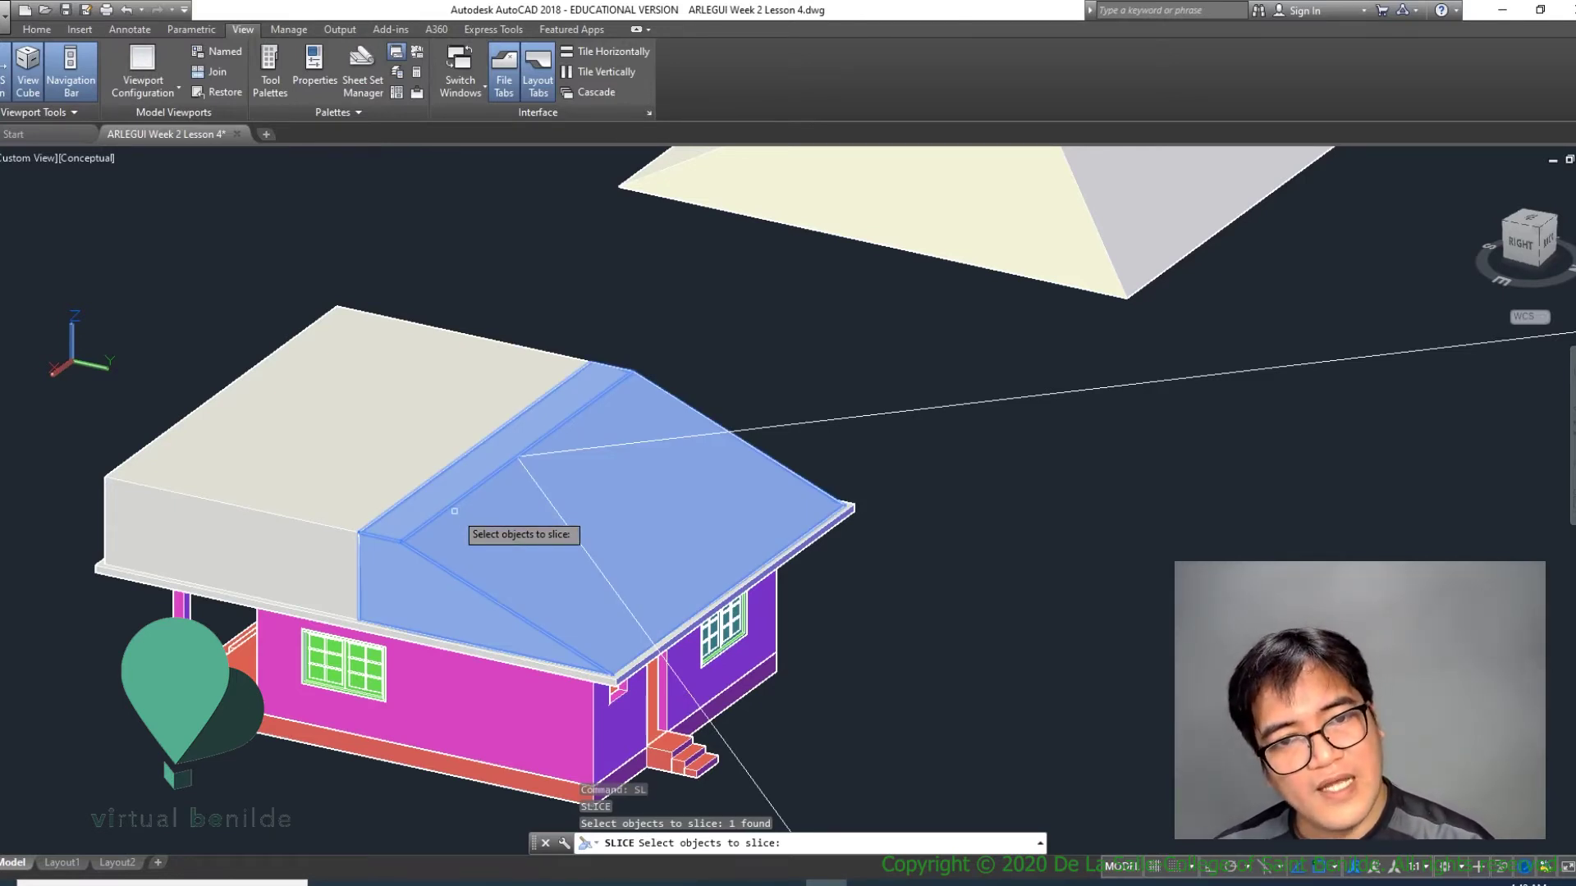
key("Return")
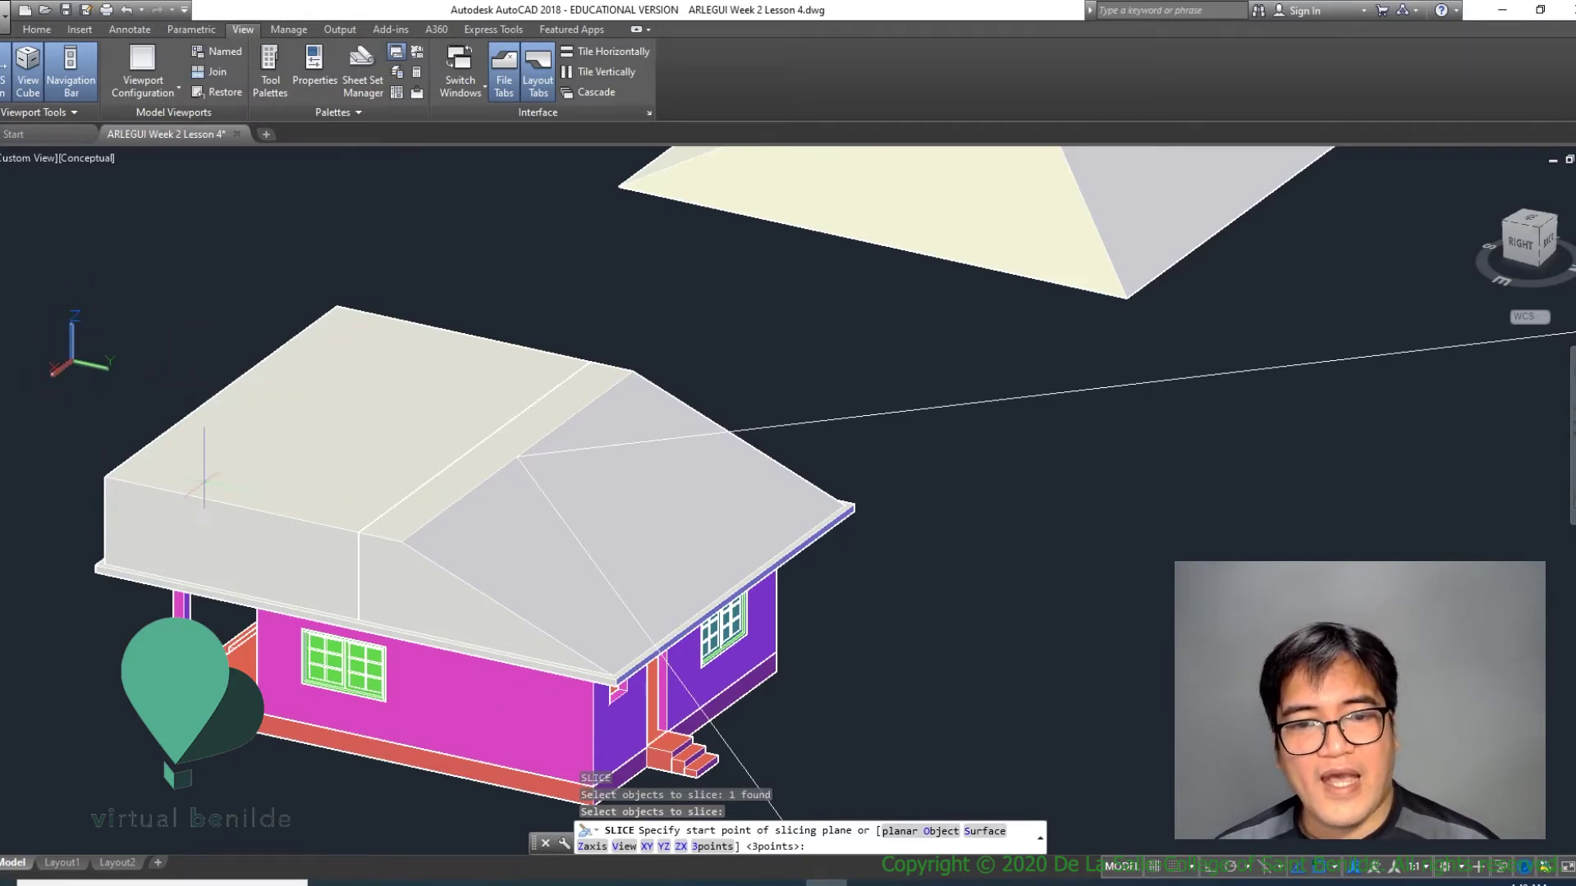
left_click(680, 846)
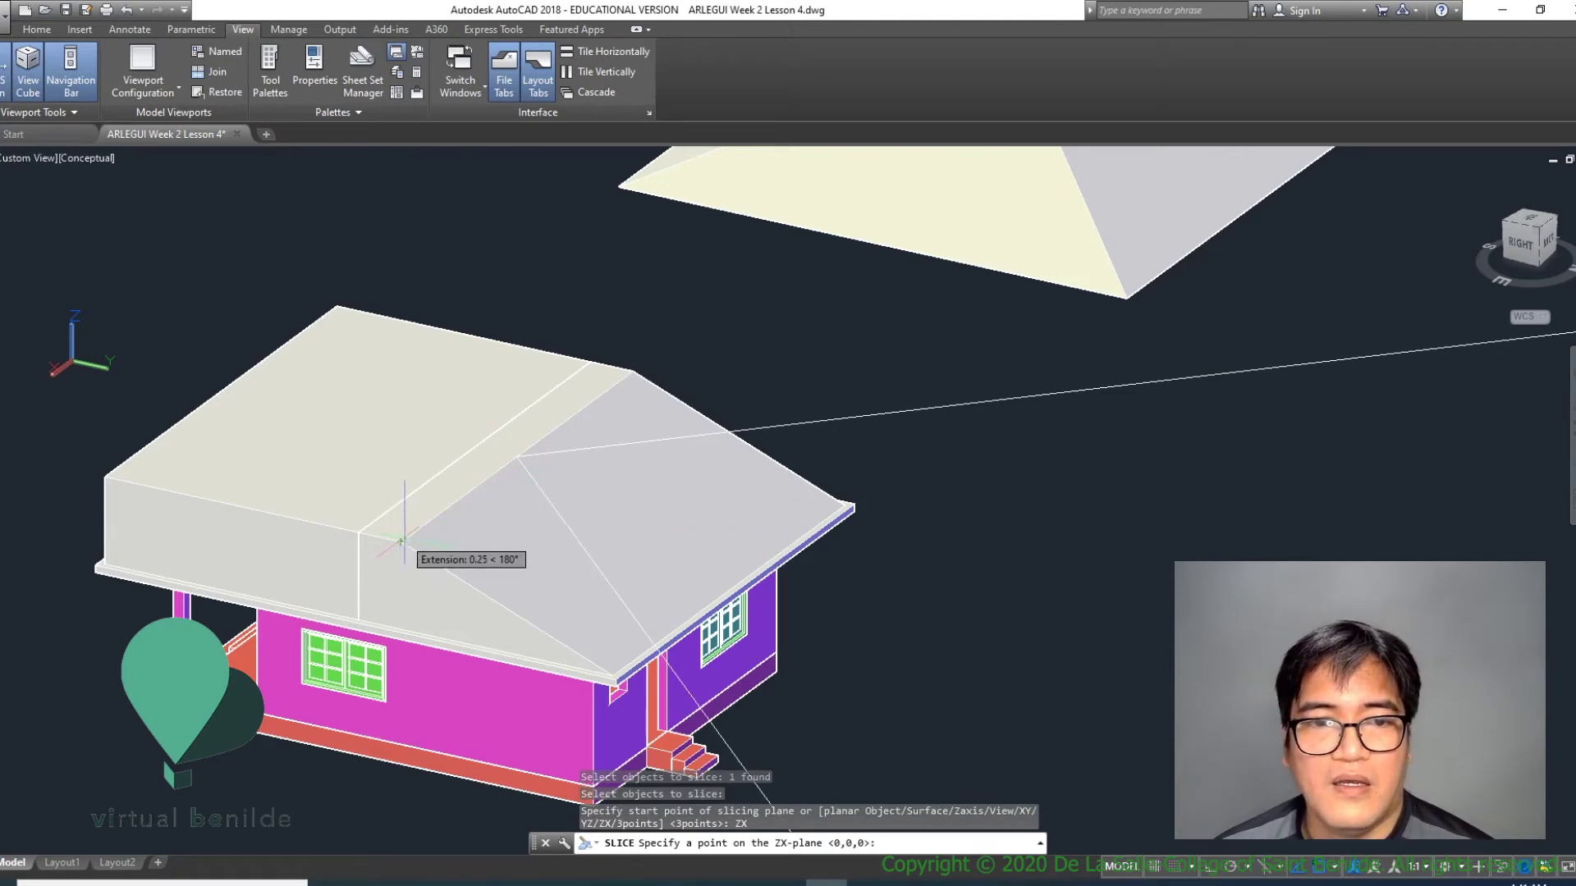
left_click(516, 456)
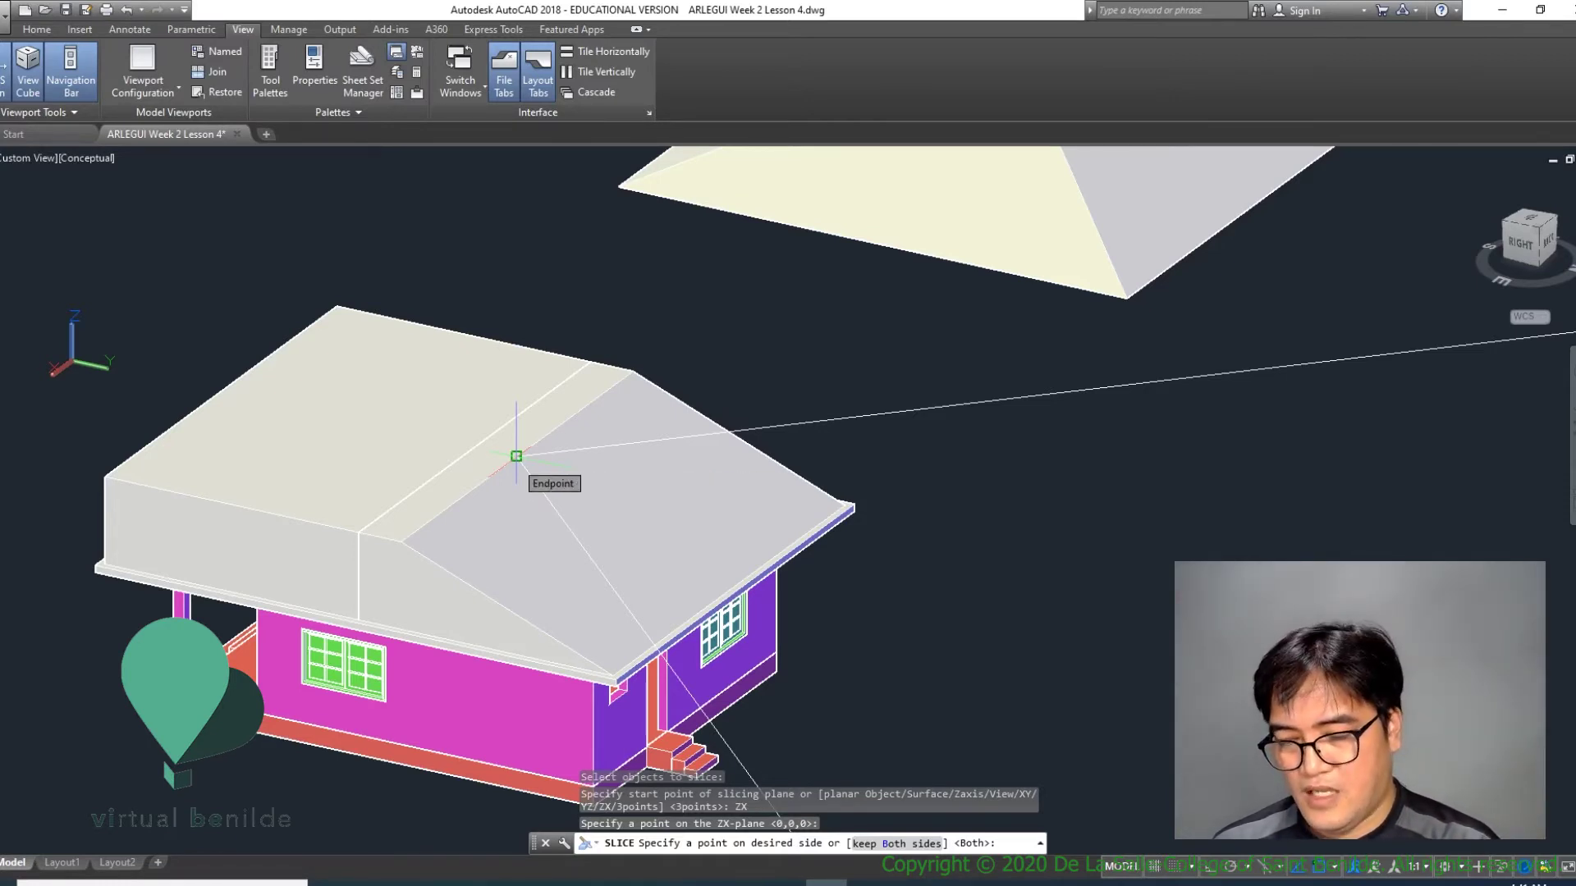
key("Return")
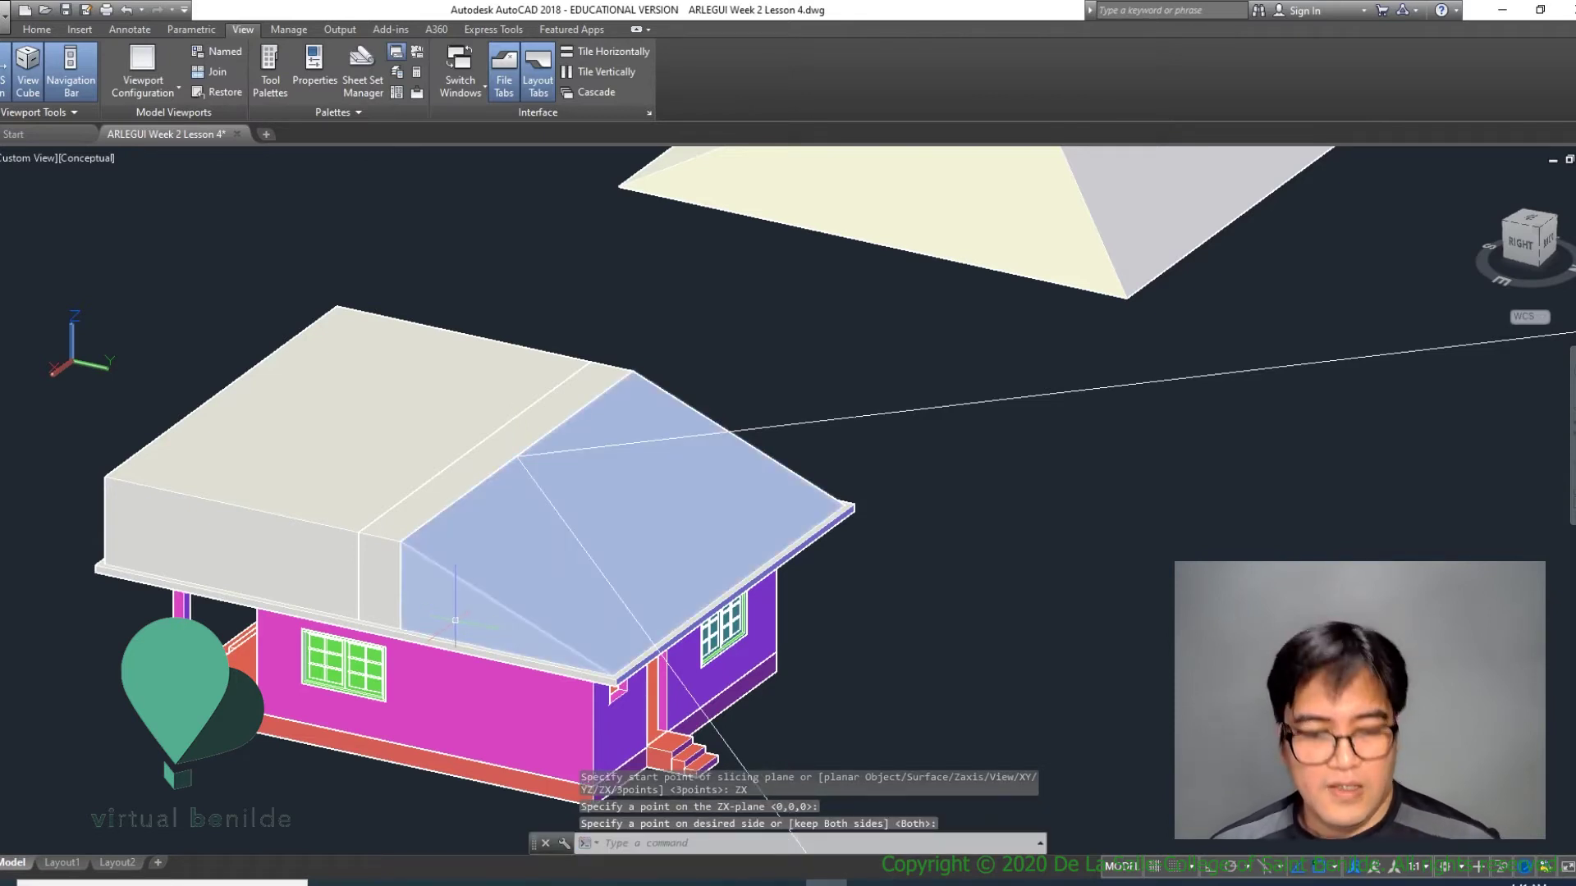
Step: Erase the large southern section of the roof block
middle_click_drag(455, 616, 515, 609, "shift")
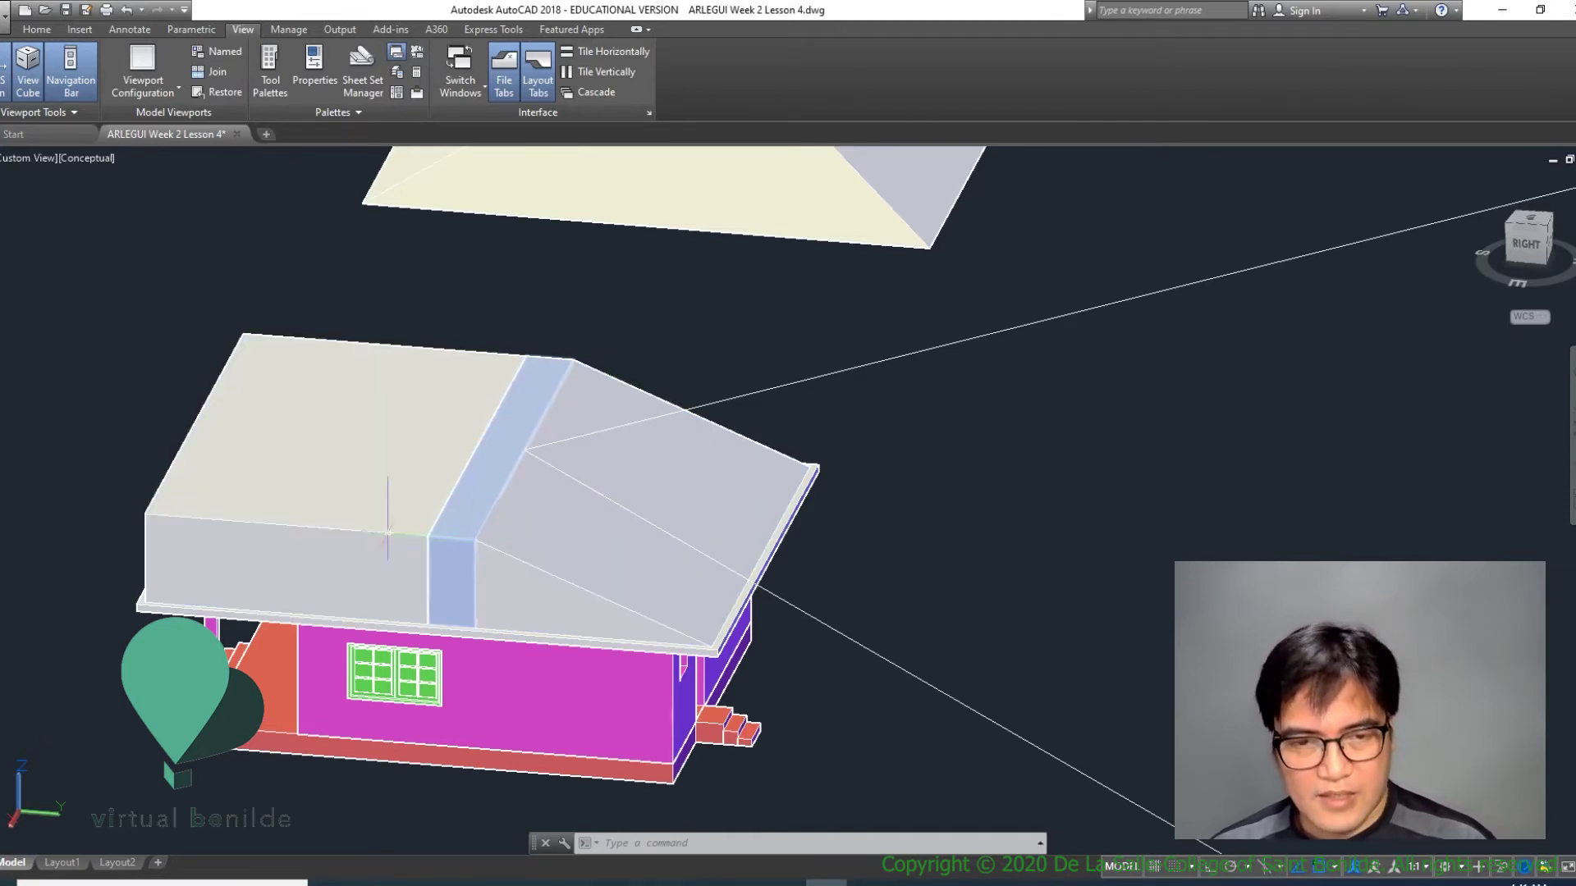
left_click(324, 348)
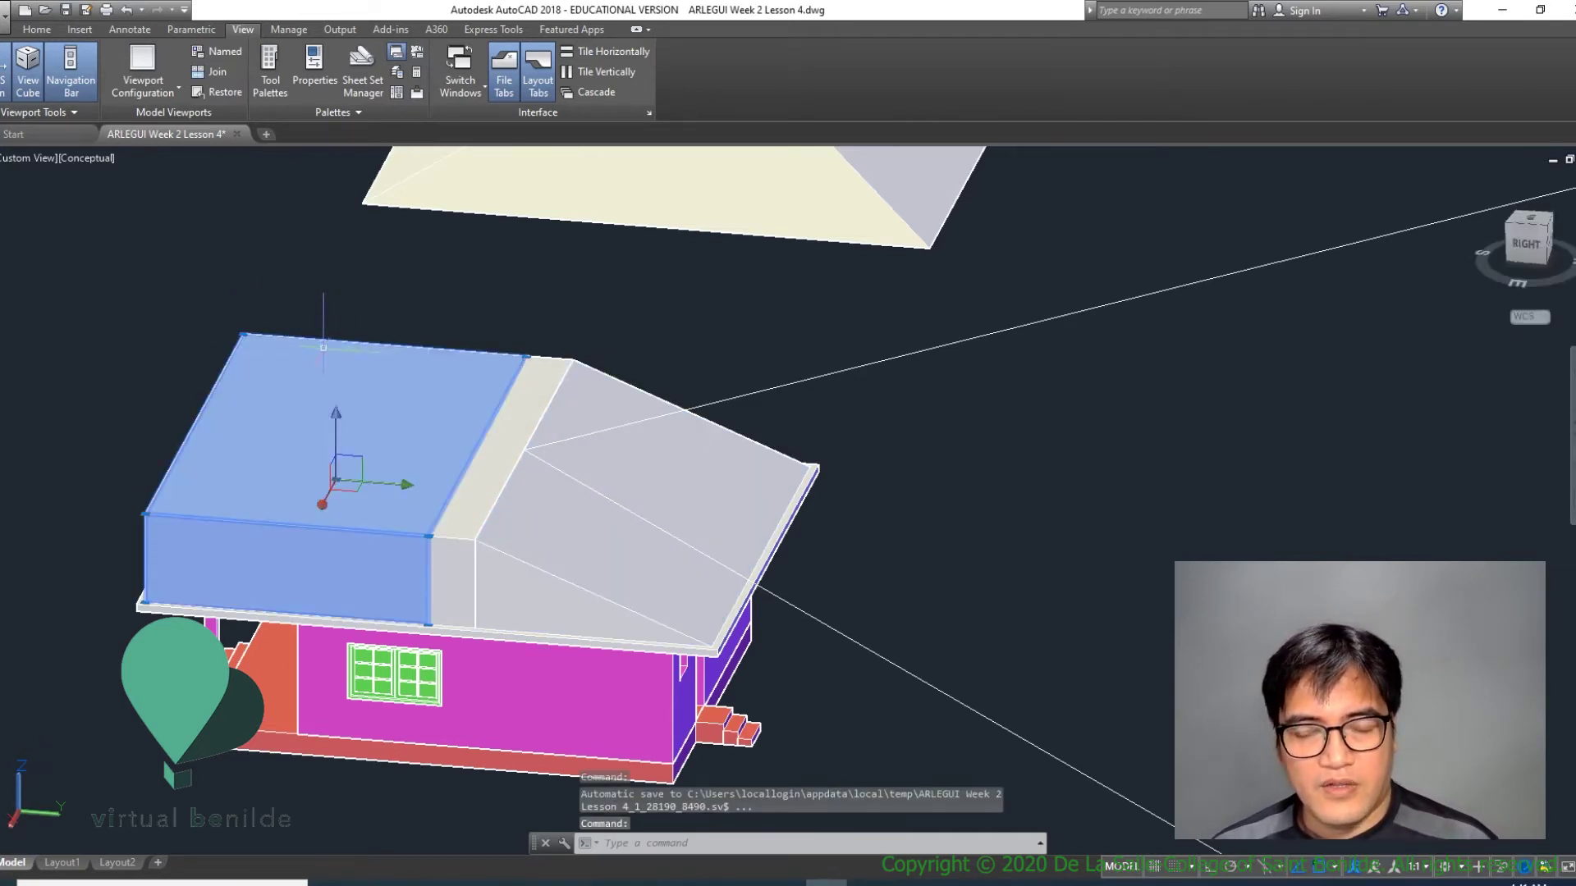
key("Delete")
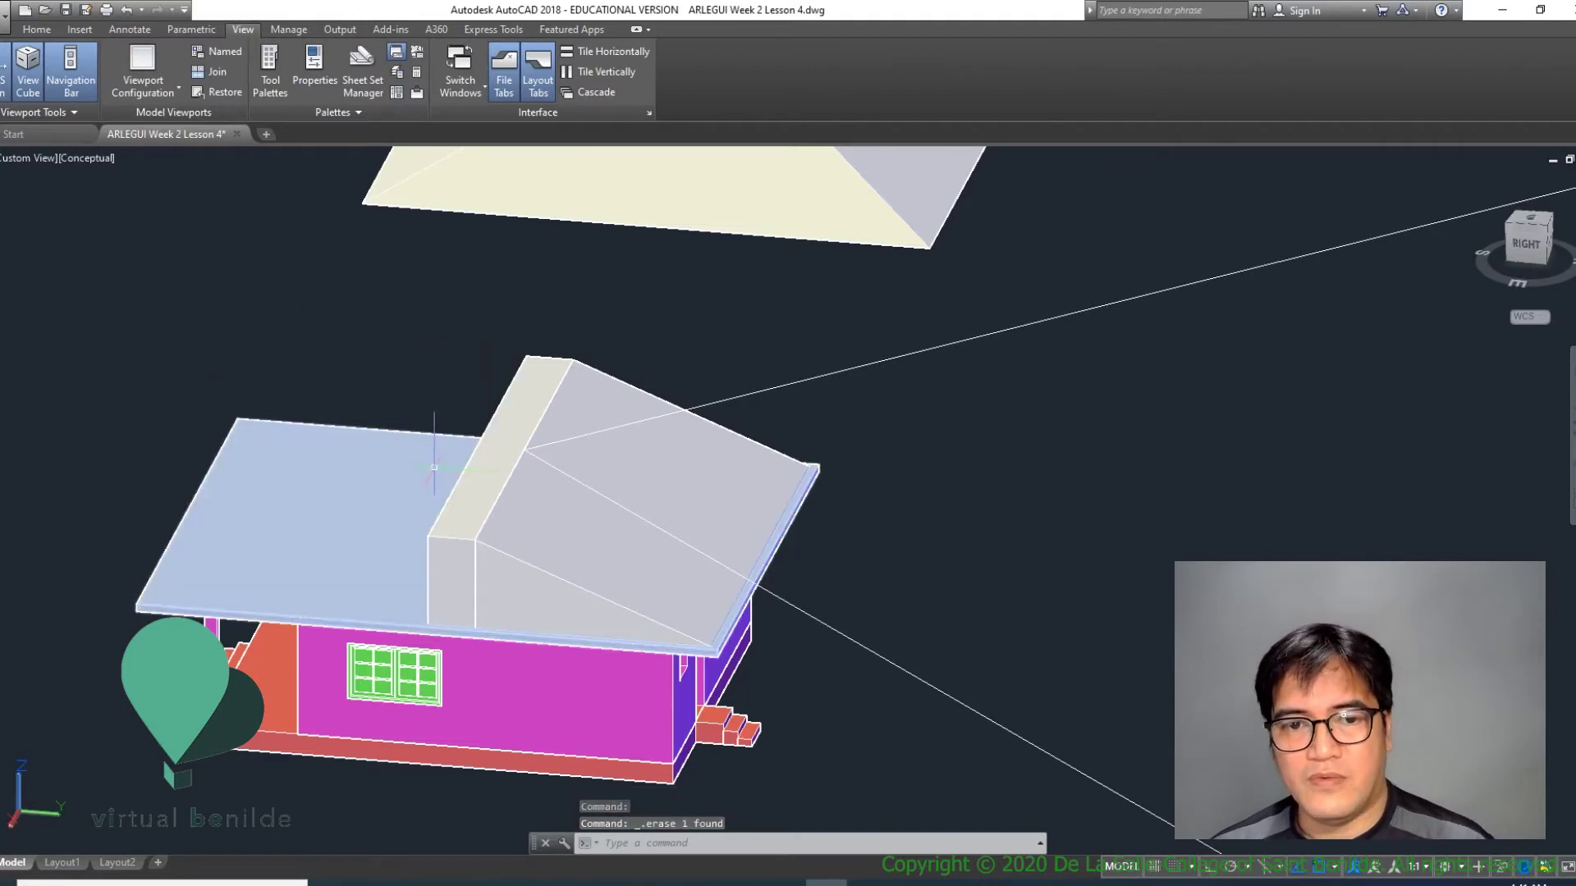
Step: Slice the narrow middle strip and the sloped northern piece together, defining the slicing plane with the 3points option
mouse_move(554, 566)
middle_mouse_down("shift")
mouse_move(528, 556)
mouse_move(553, 551)
middle_mouse_up("shift")
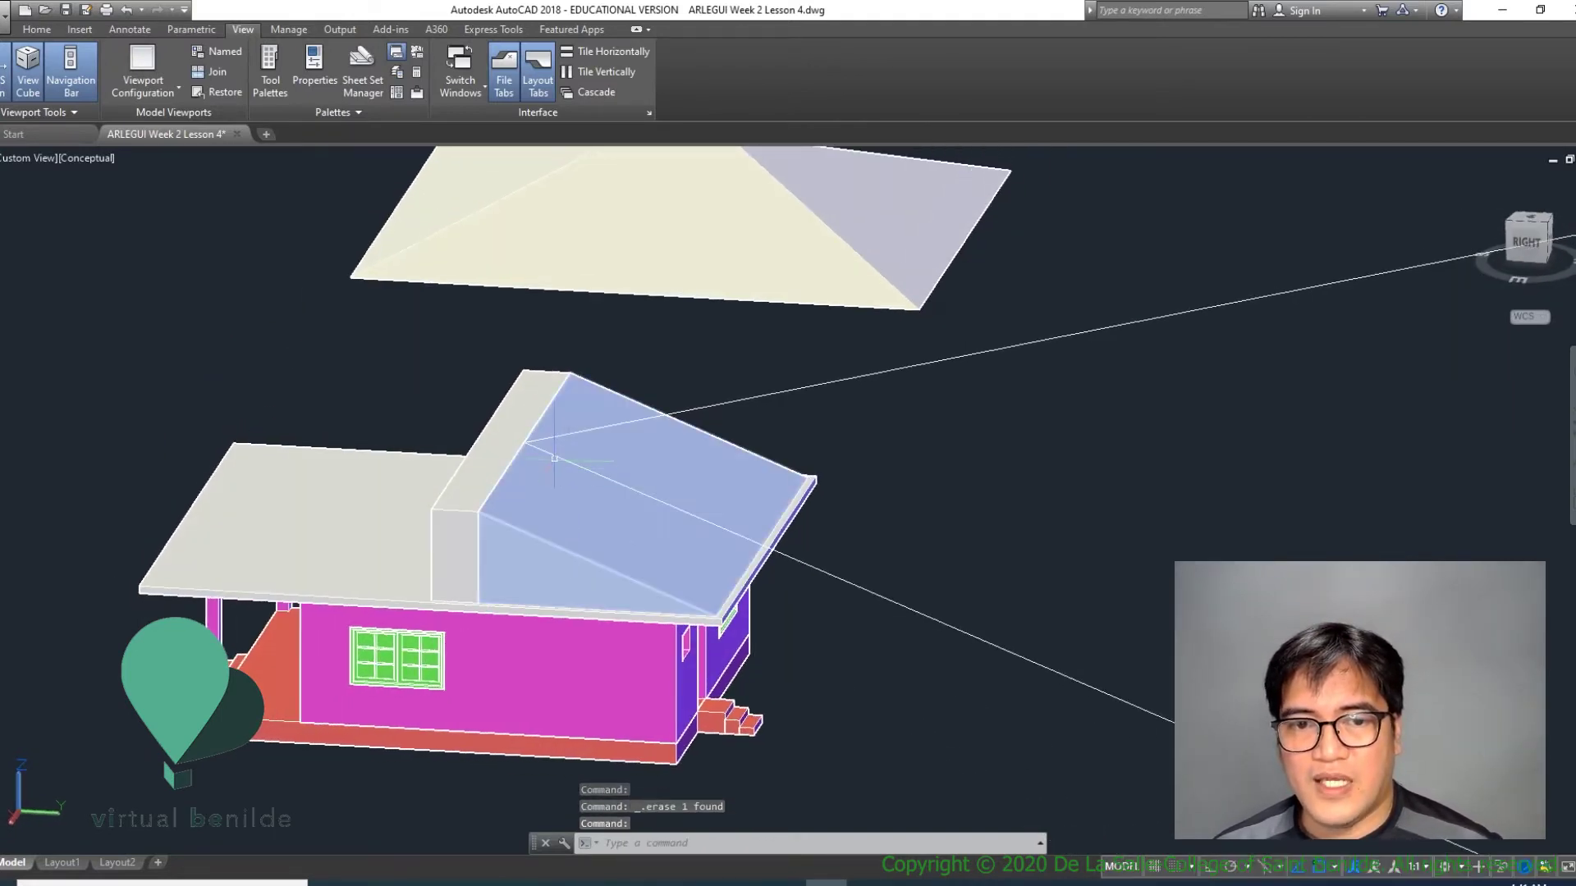
scroll(552, 470, "up", 4)
scroll(551, 470, "down", 3)
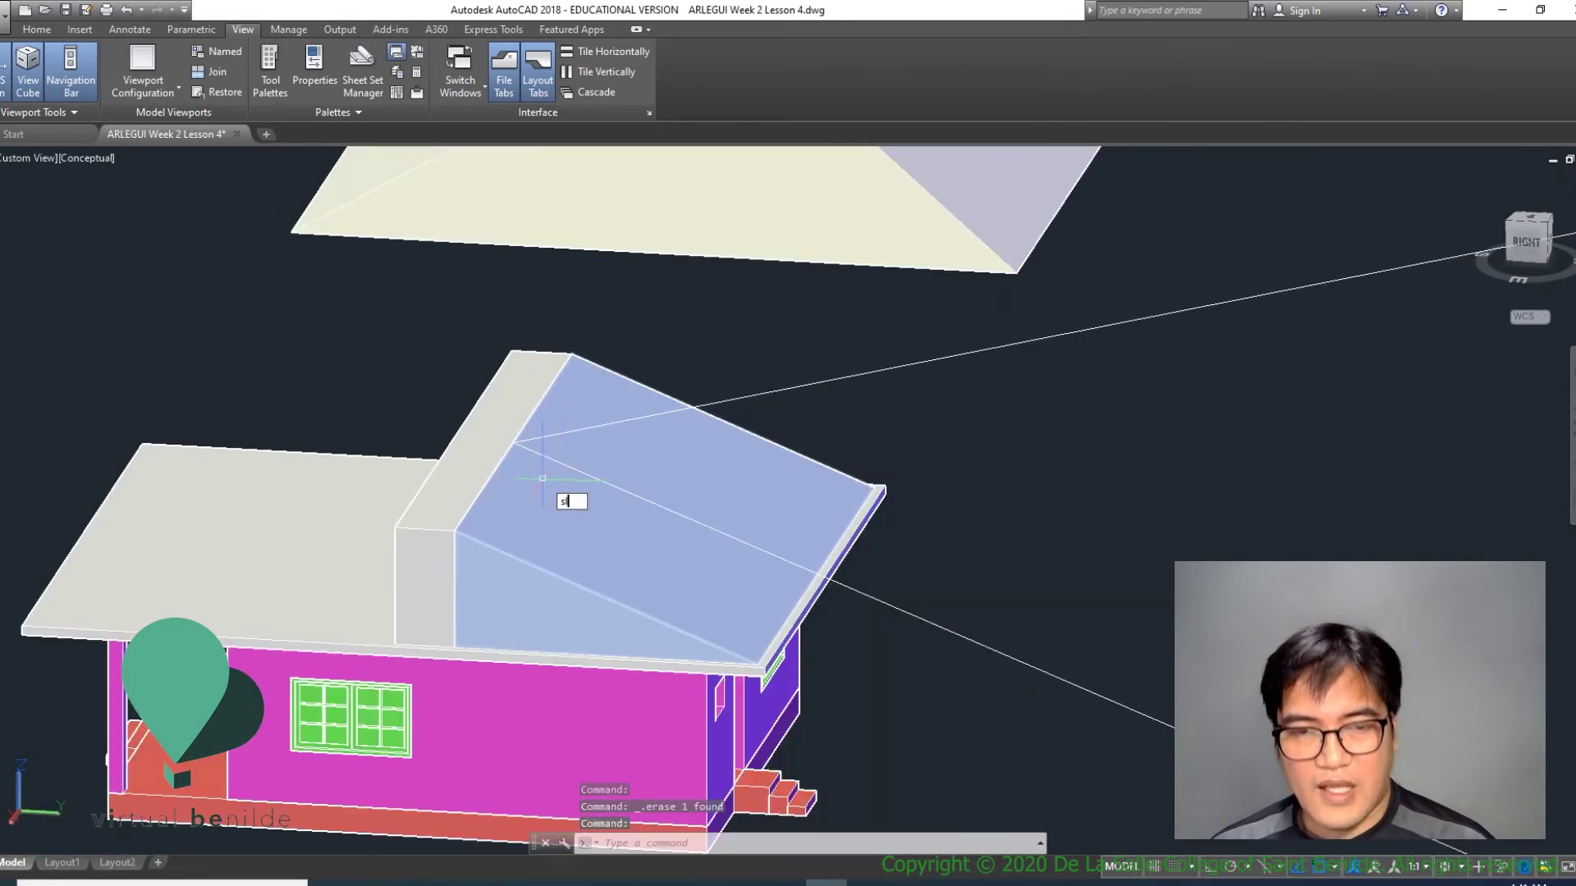
type("l")
key("Return")
left_click(535, 354)
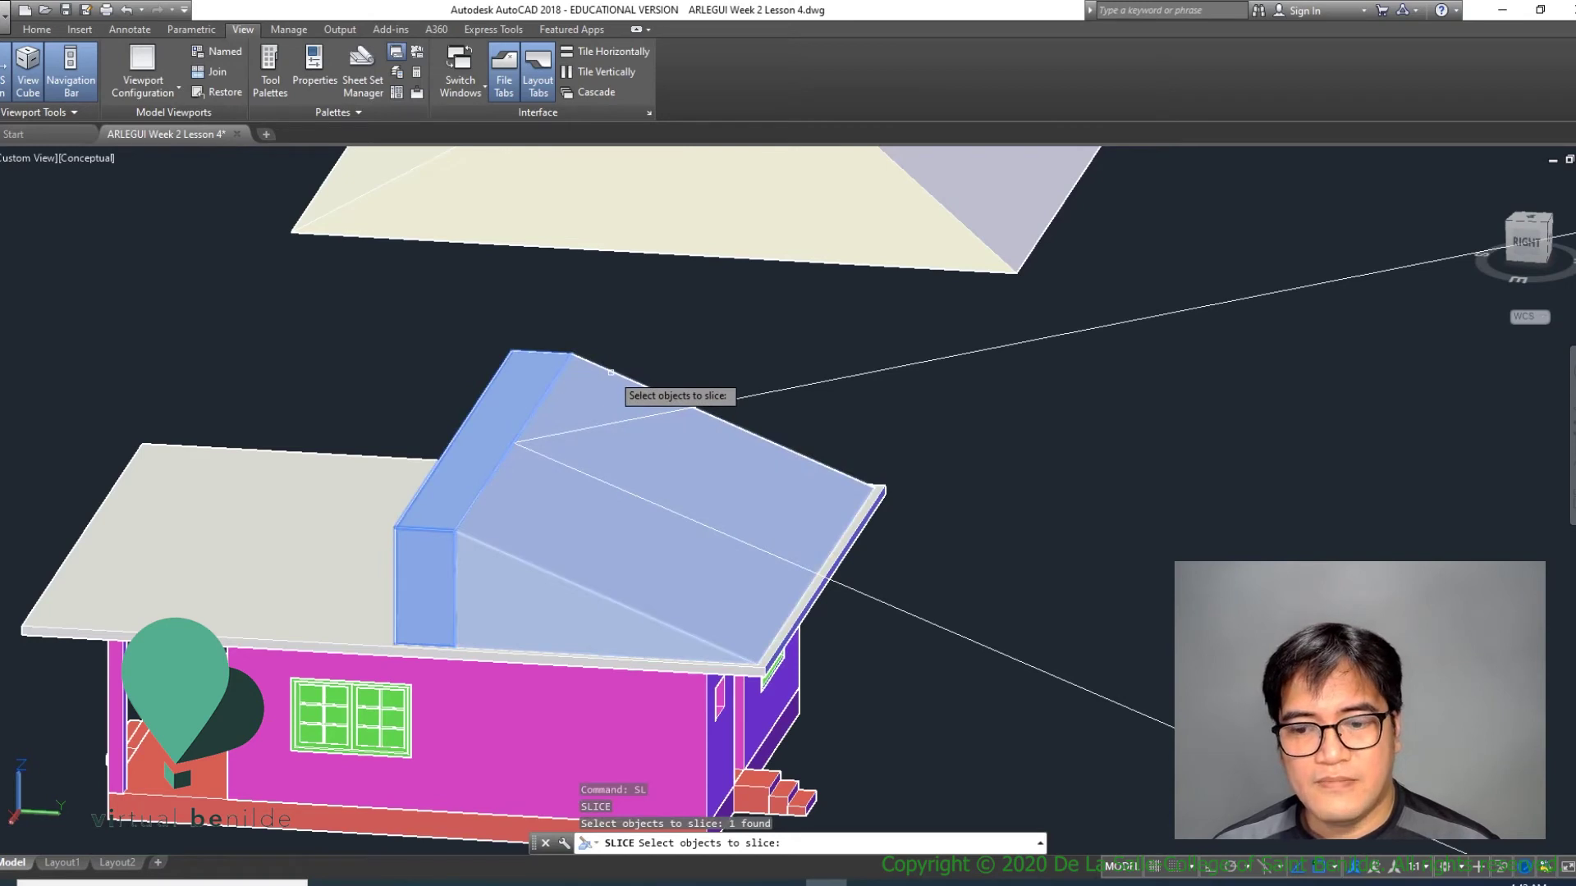
left_click(611, 372)
key("Return")
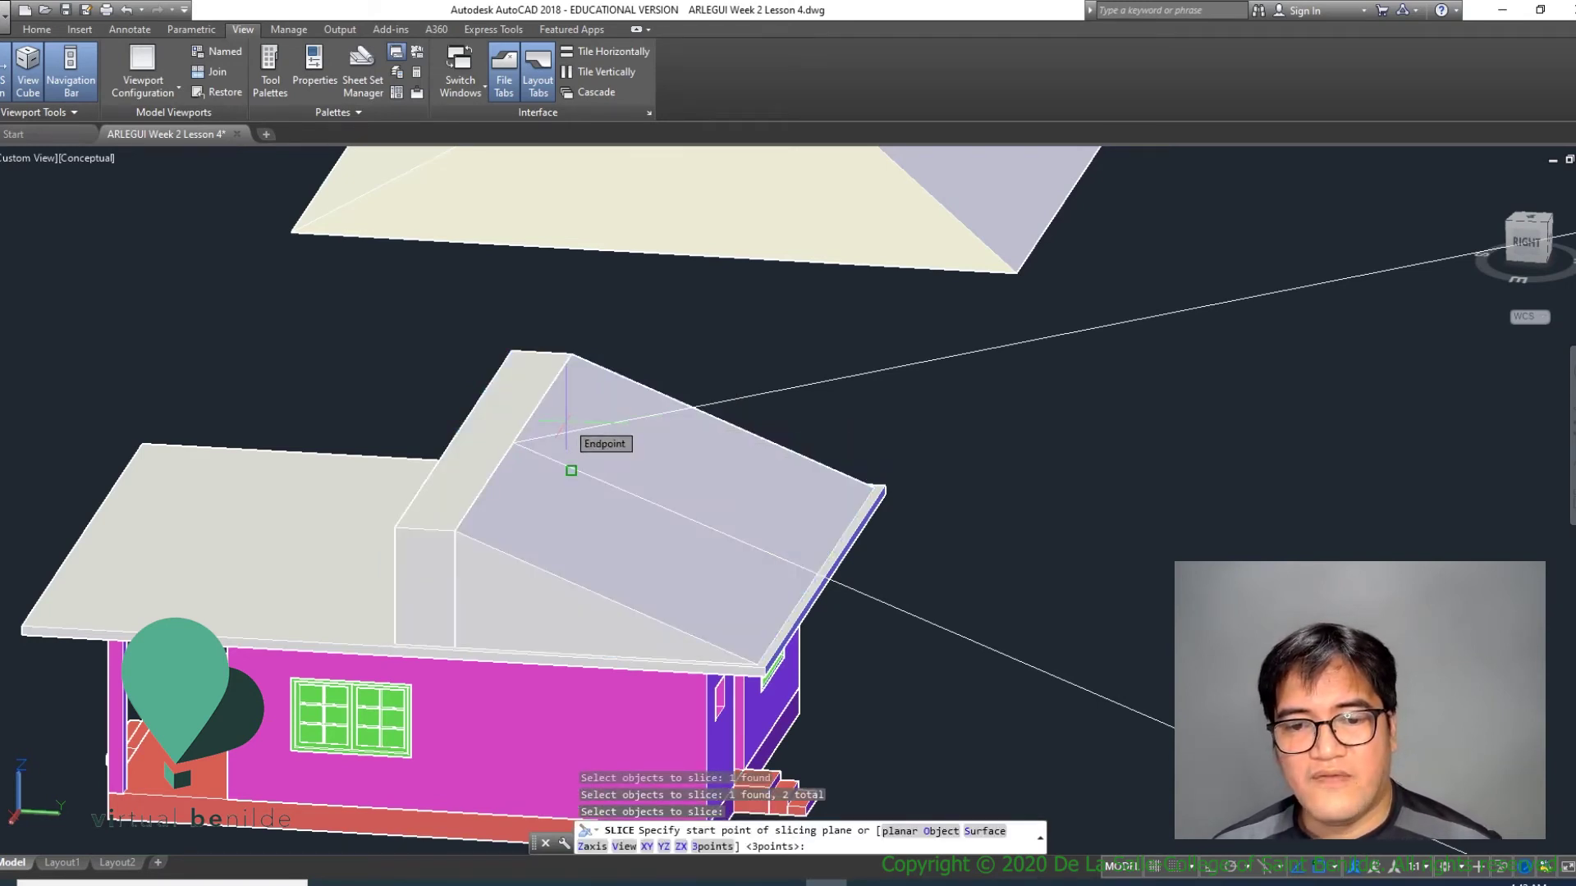
left_click(712, 847)
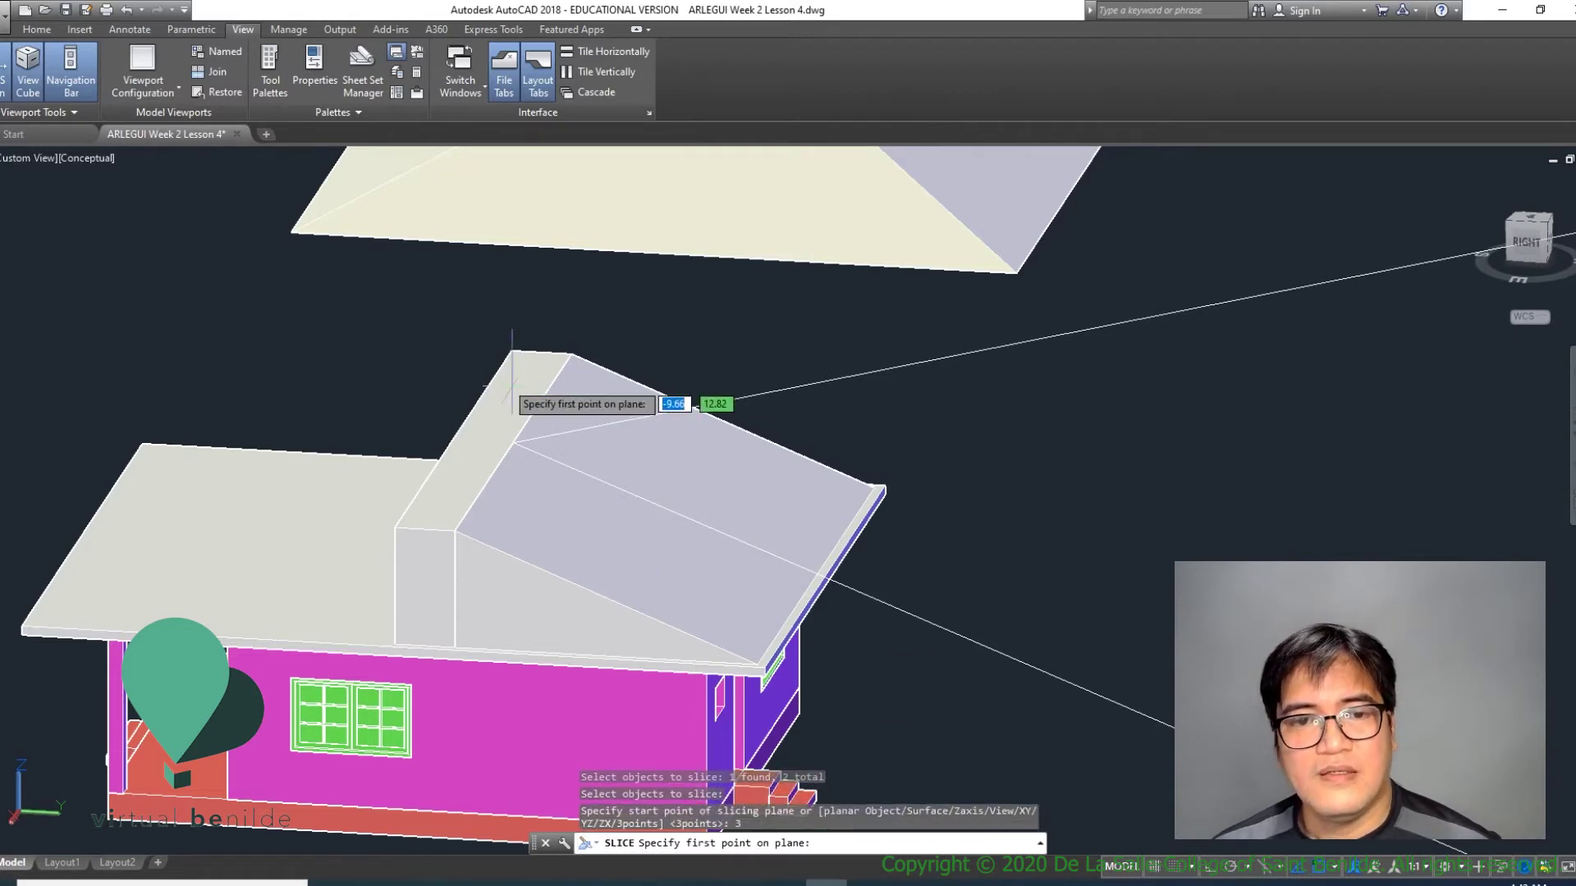
Step: Set the plane's first point at the diagonals' intersection and its second at the base of the eastern vertical edge between the two pieces
left_click(513, 443)
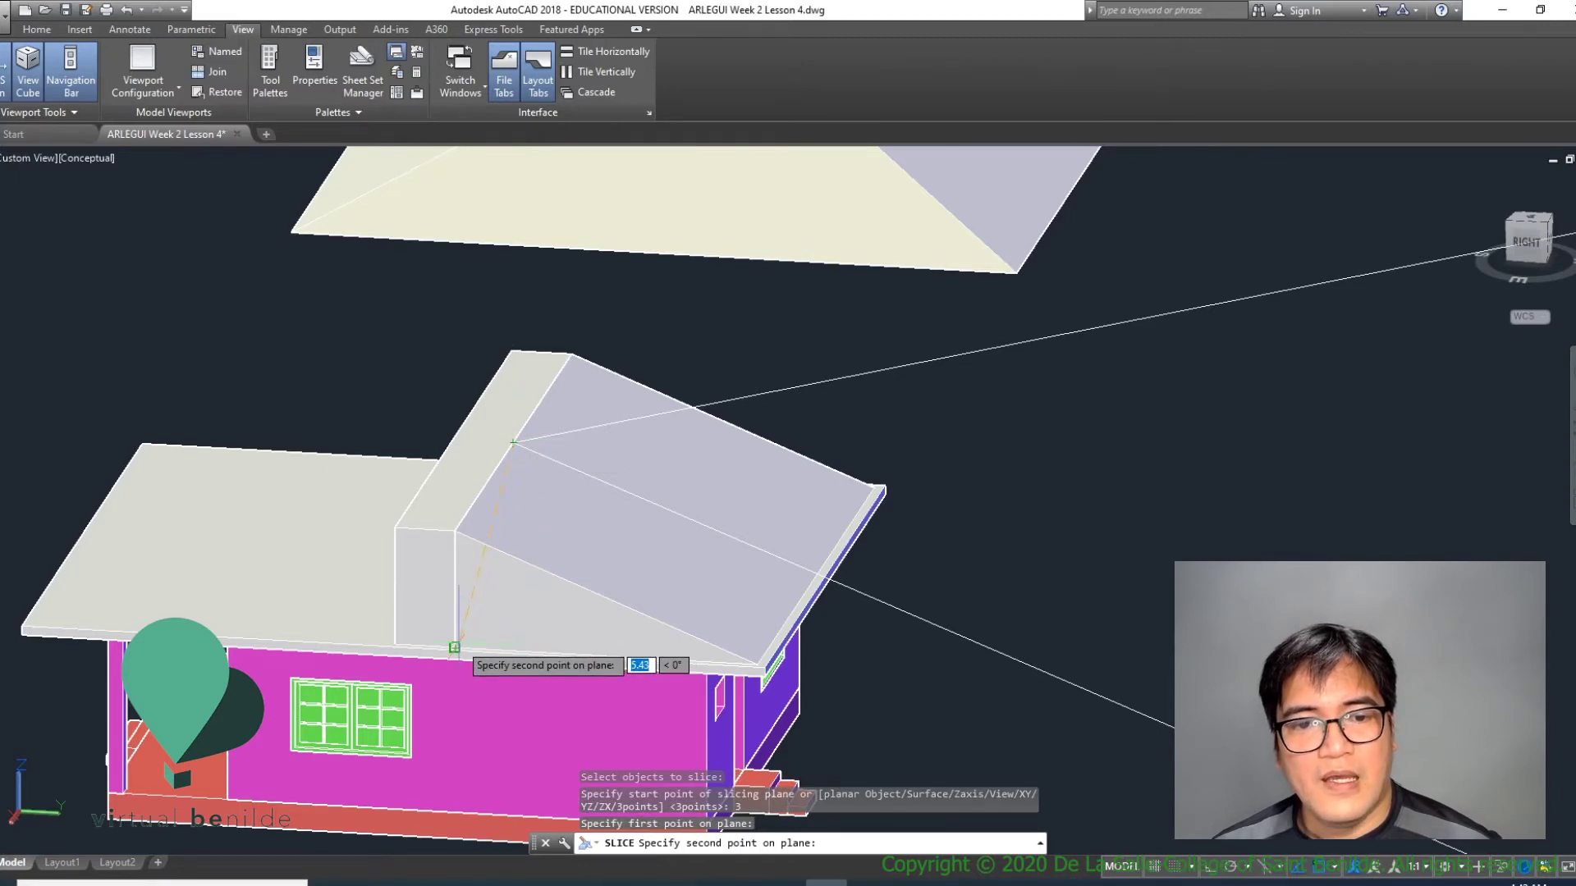
scroll(454, 648, "up", 5)
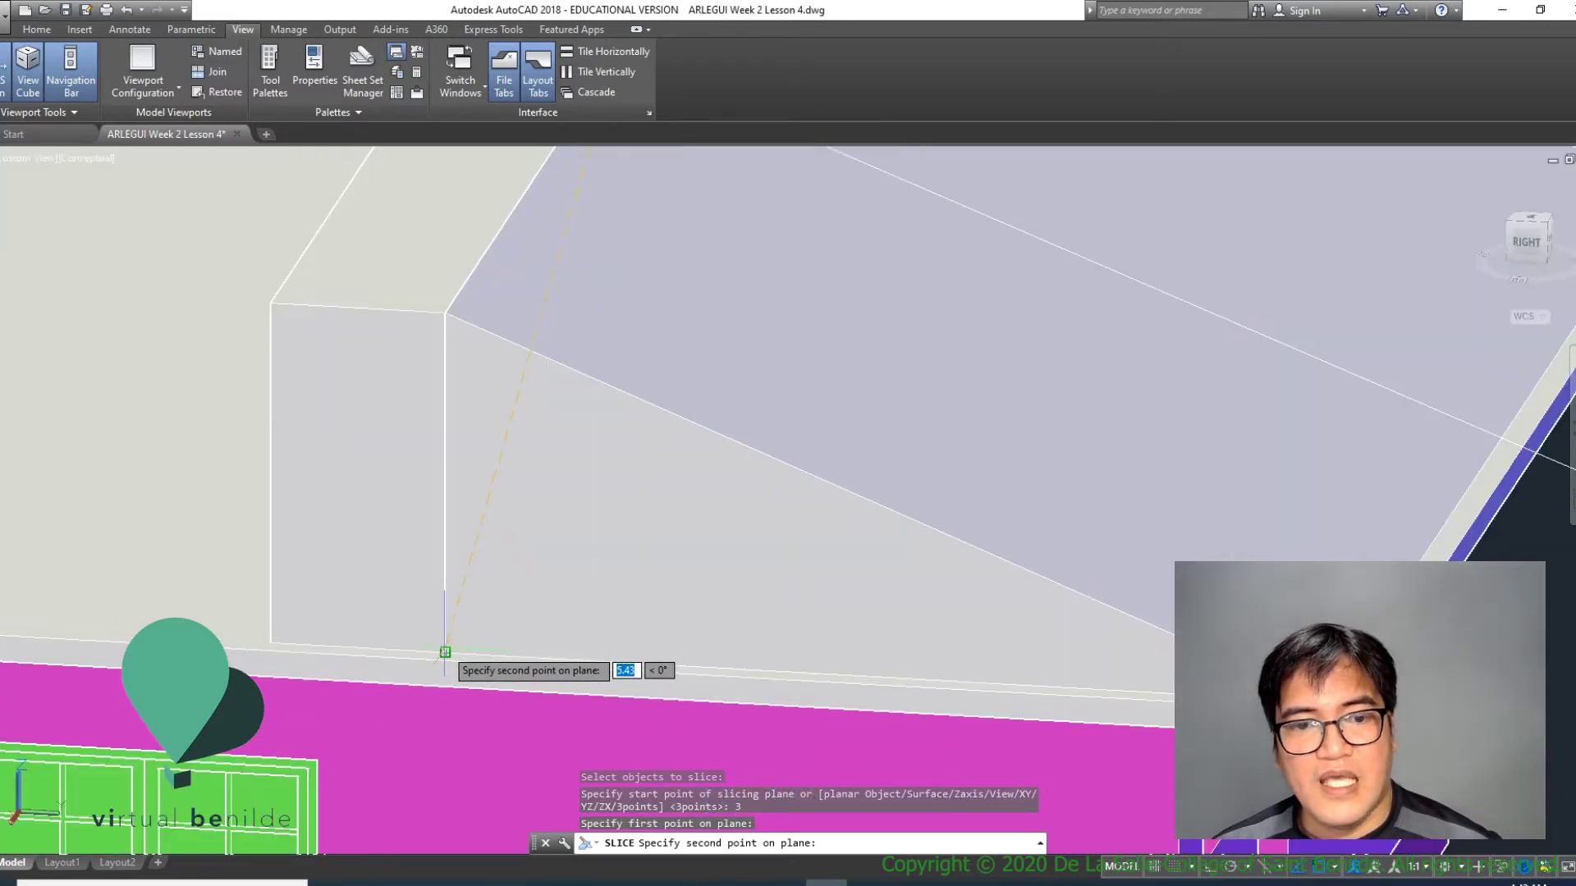
left_click(445, 652)
Step: Set the plane's third point at the sloped piece's lower northeast corner with an Endpoint snap and keep both sides of the slice
scroll(636, 647, "down", 4)
scroll(882, 659, "up", 2)
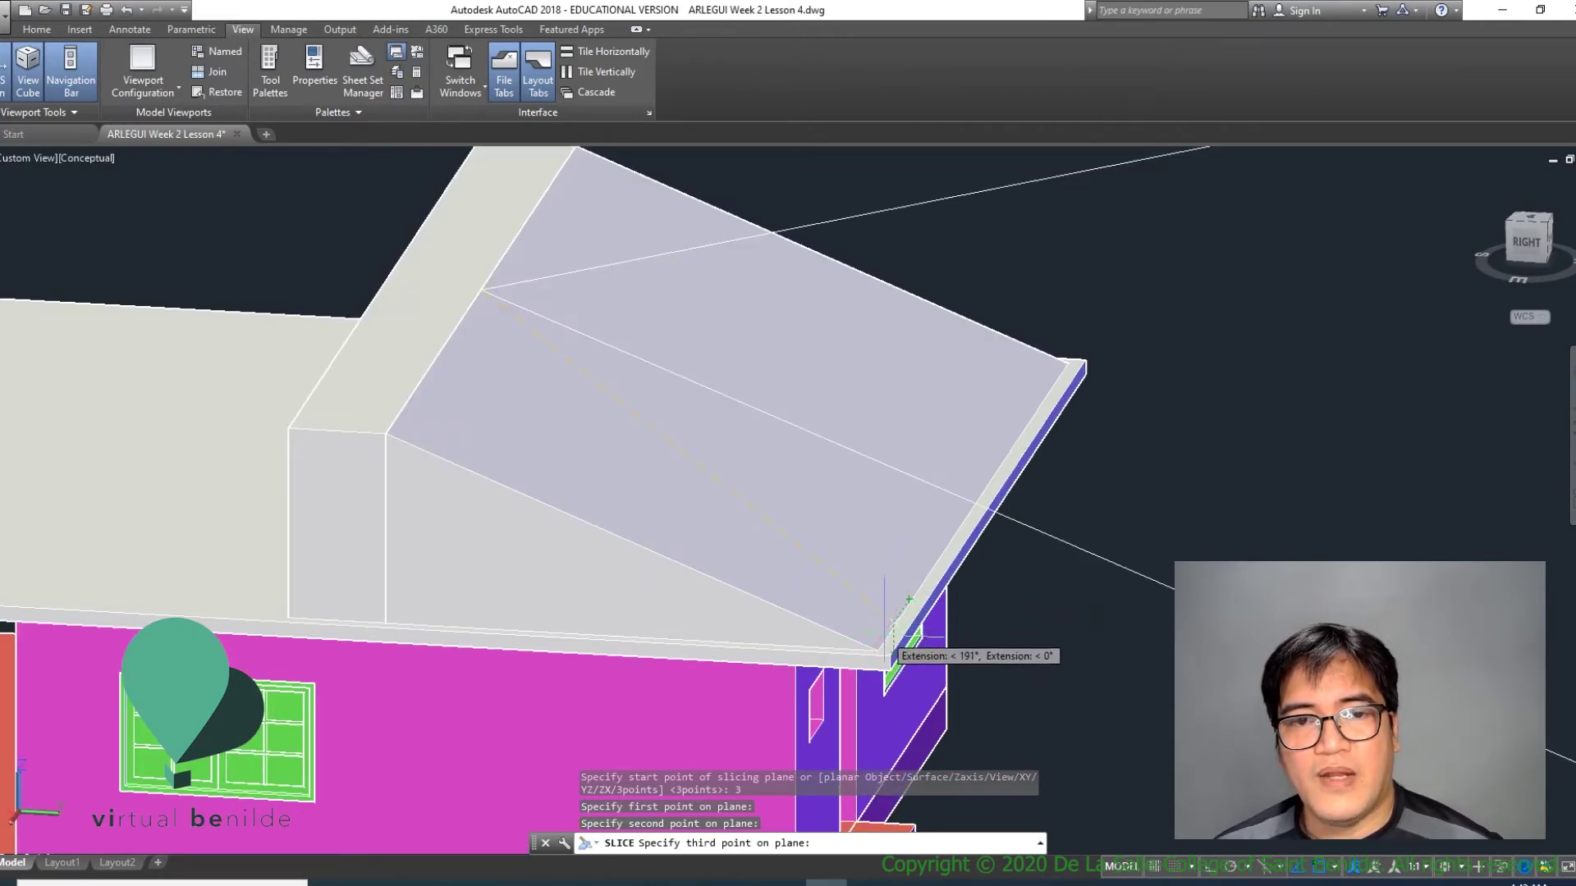
scroll(880, 652, "up", 2)
scroll(880, 650, "up", 3)
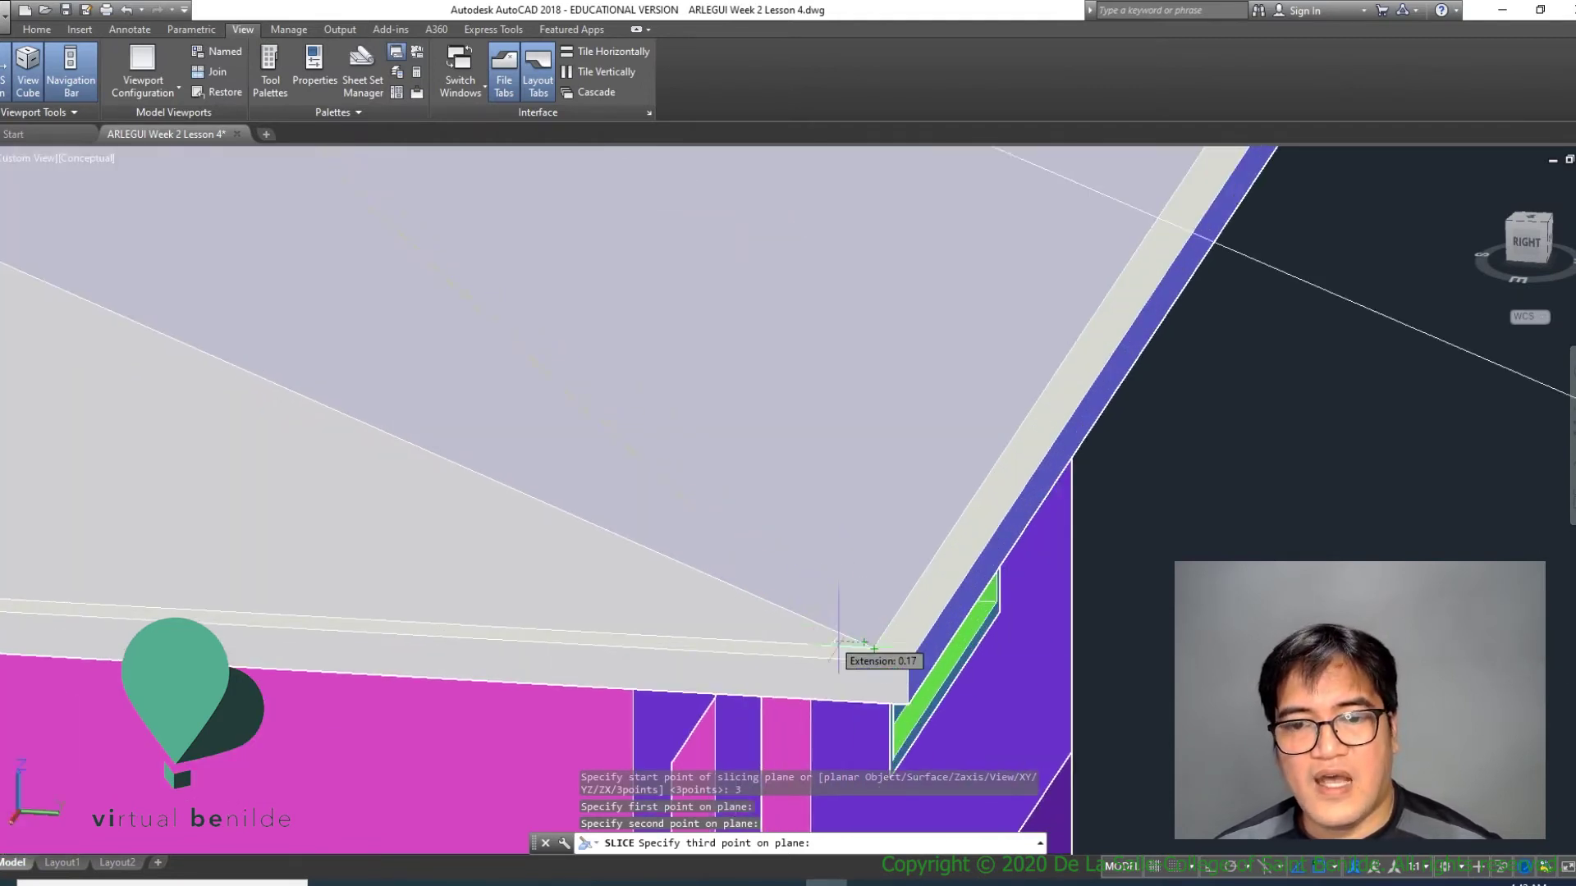
key("F8")
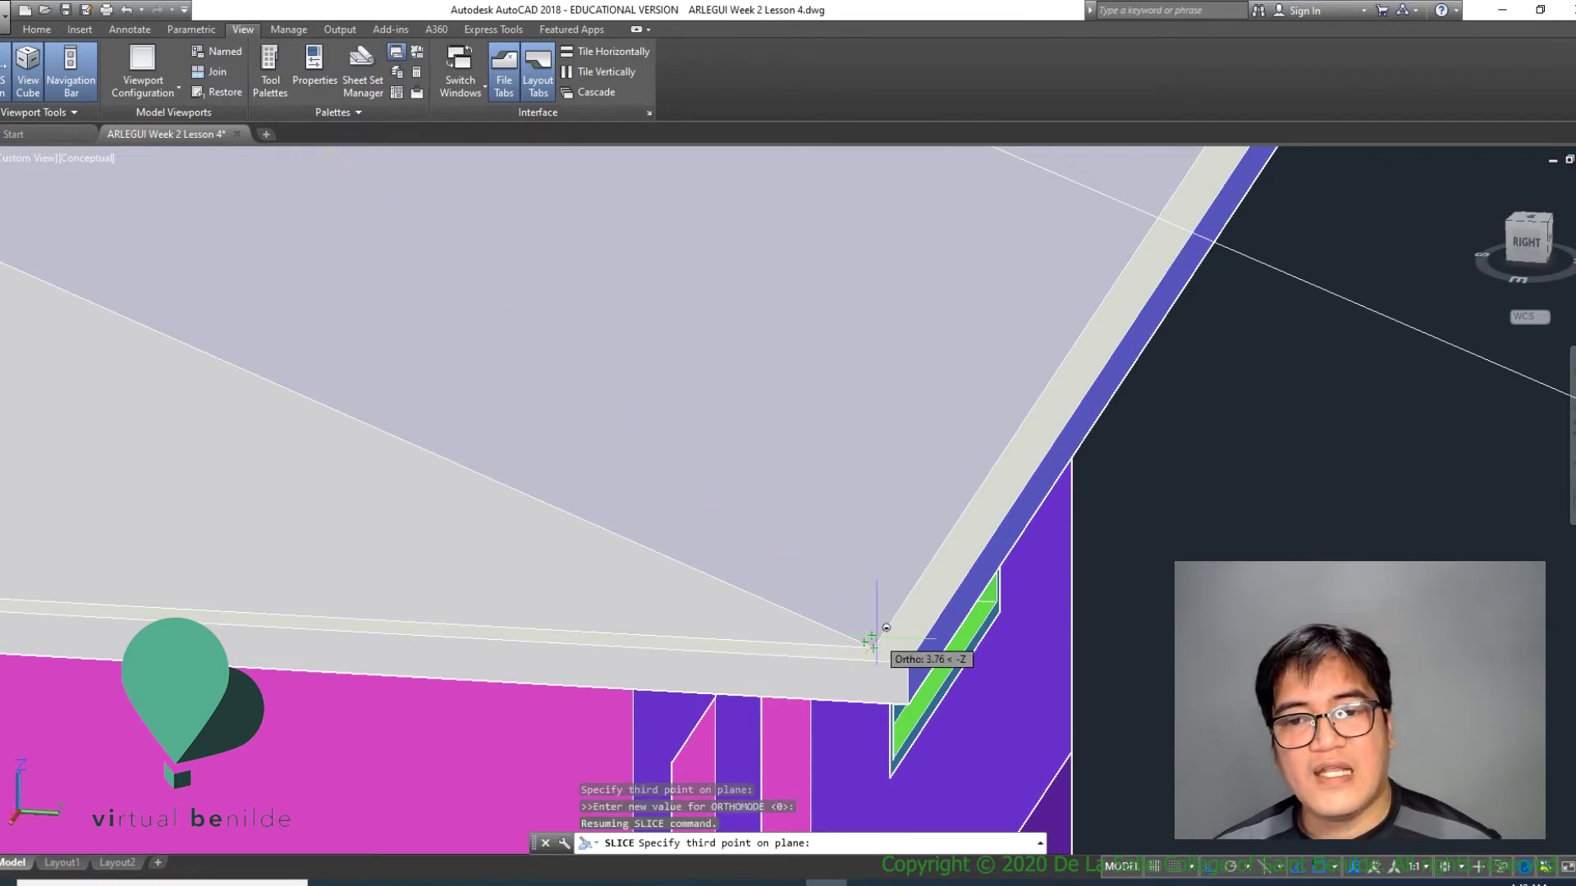
right_click(873, 642, "shift")
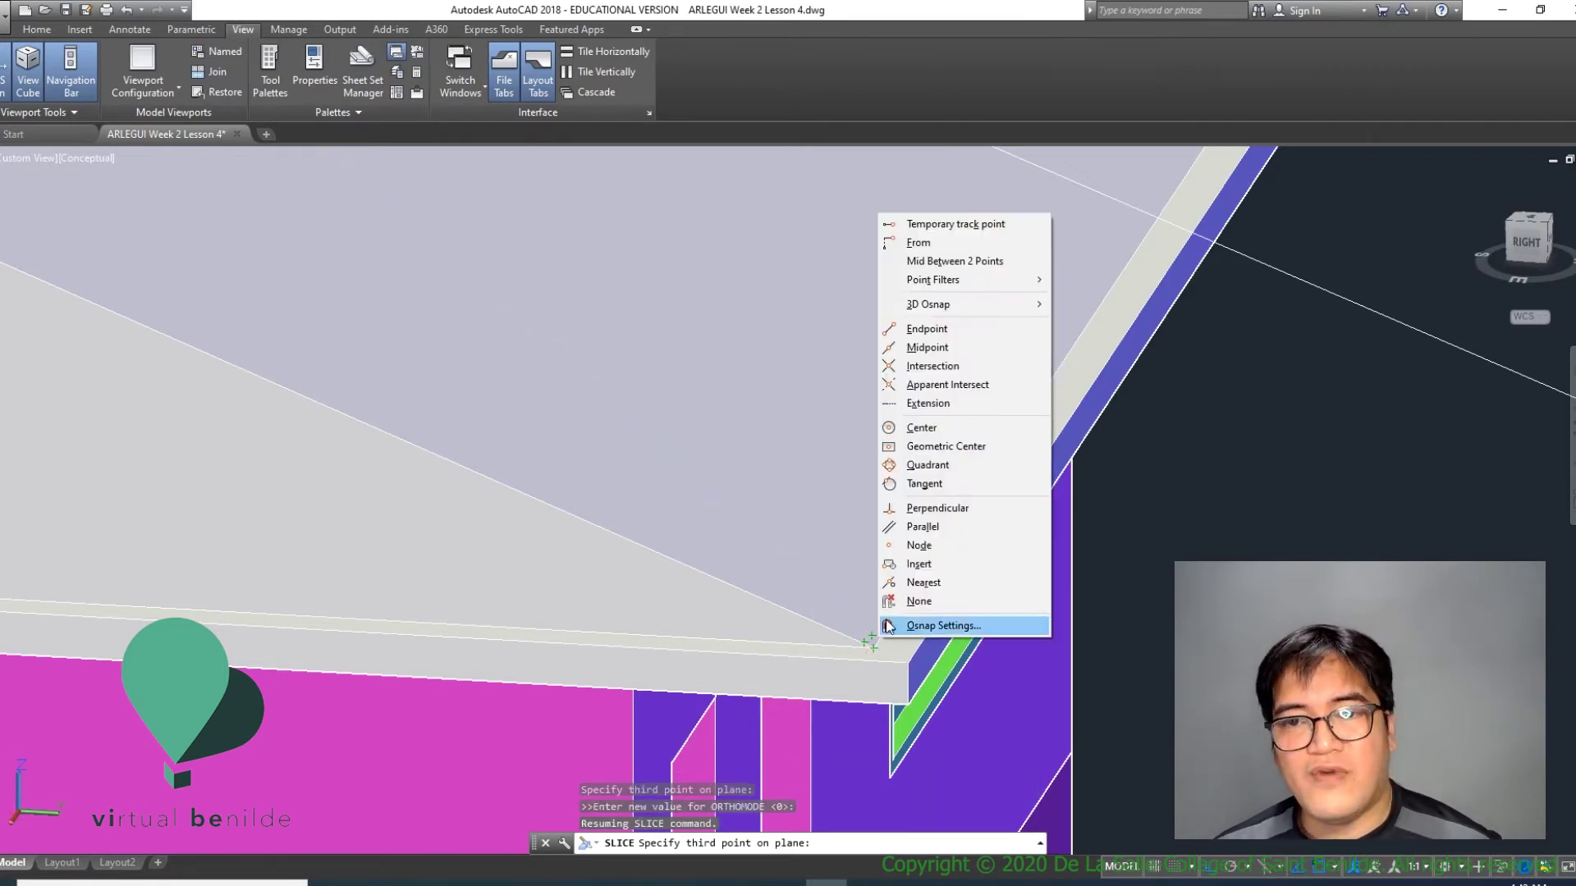
left_click(957, 334)
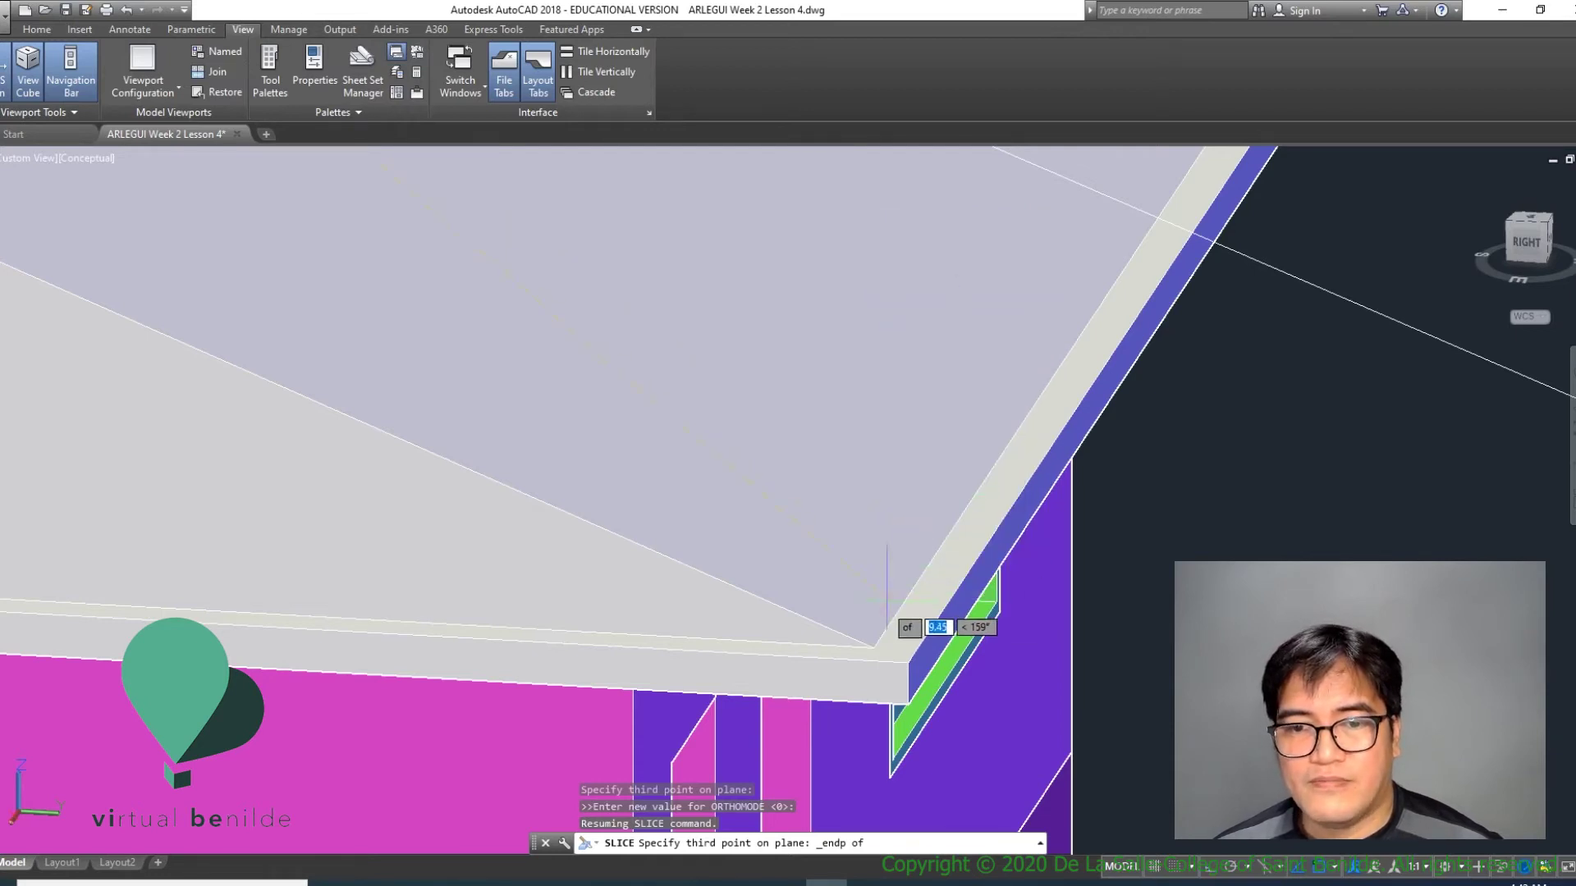
left_click(874, 648)
scroll(903, 640, "down", 5)
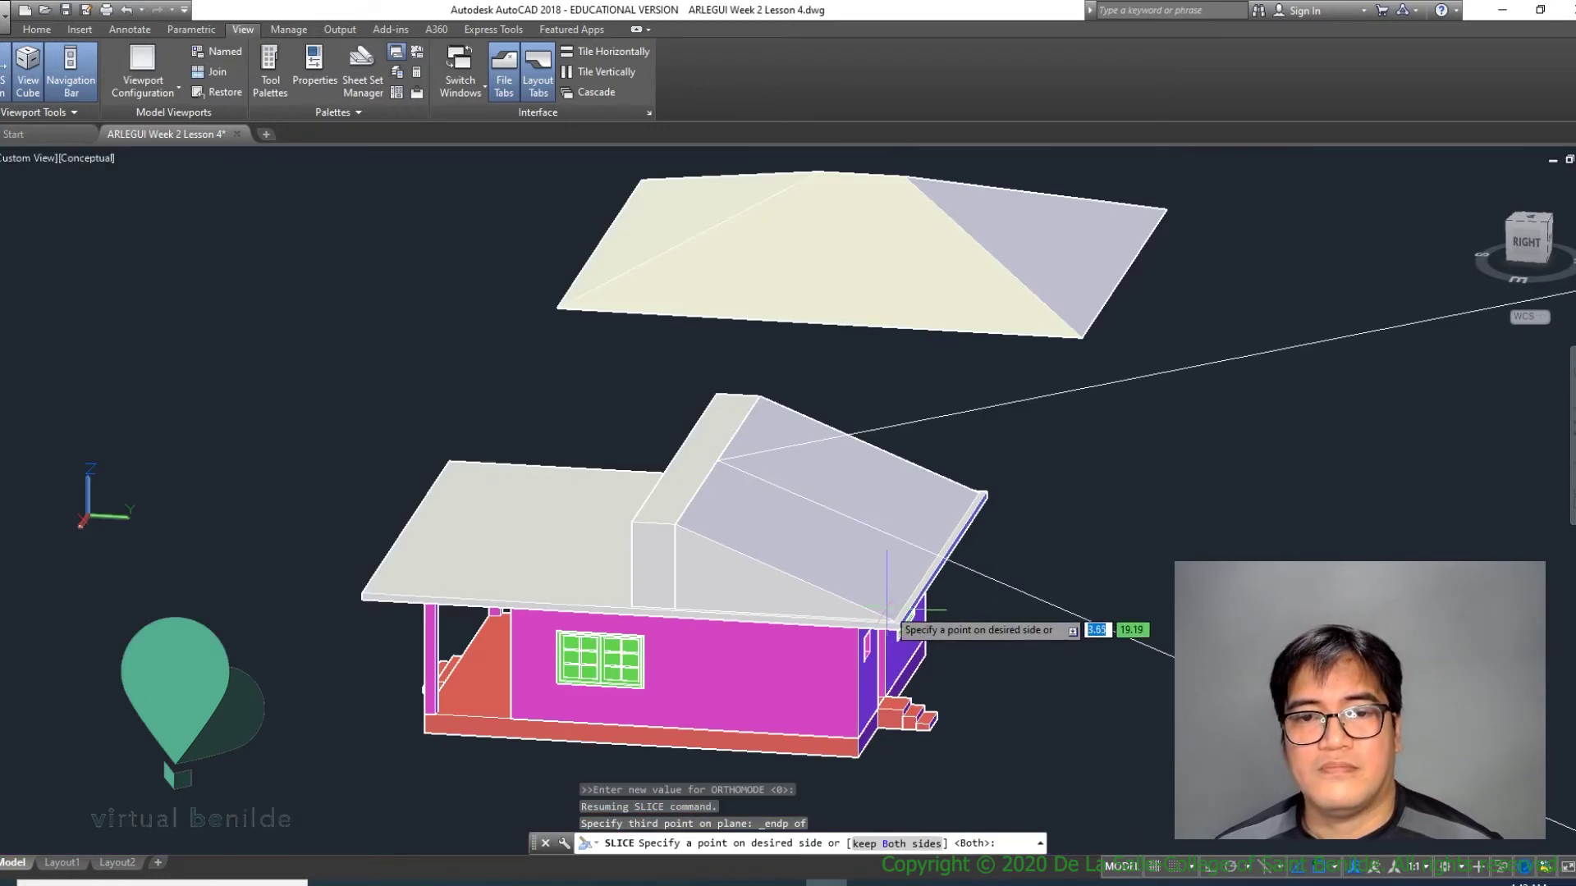
left_click(922, 845)
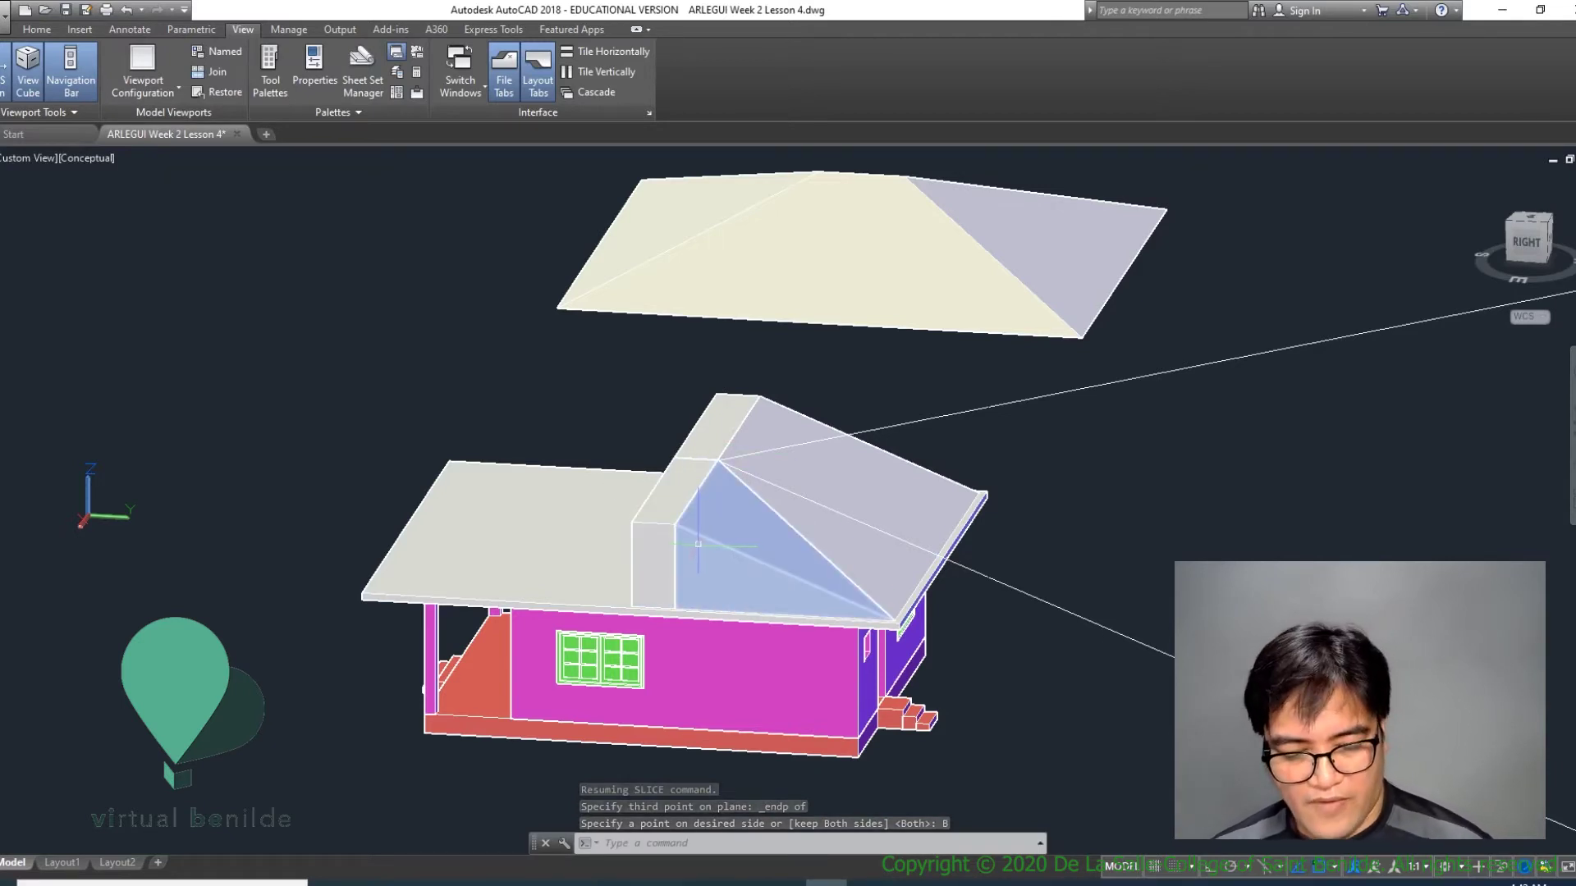
Step: Erase the two upper eastern wedges cut from the middle strip and the sloped northern piece, and view the remaining roof
type("e")
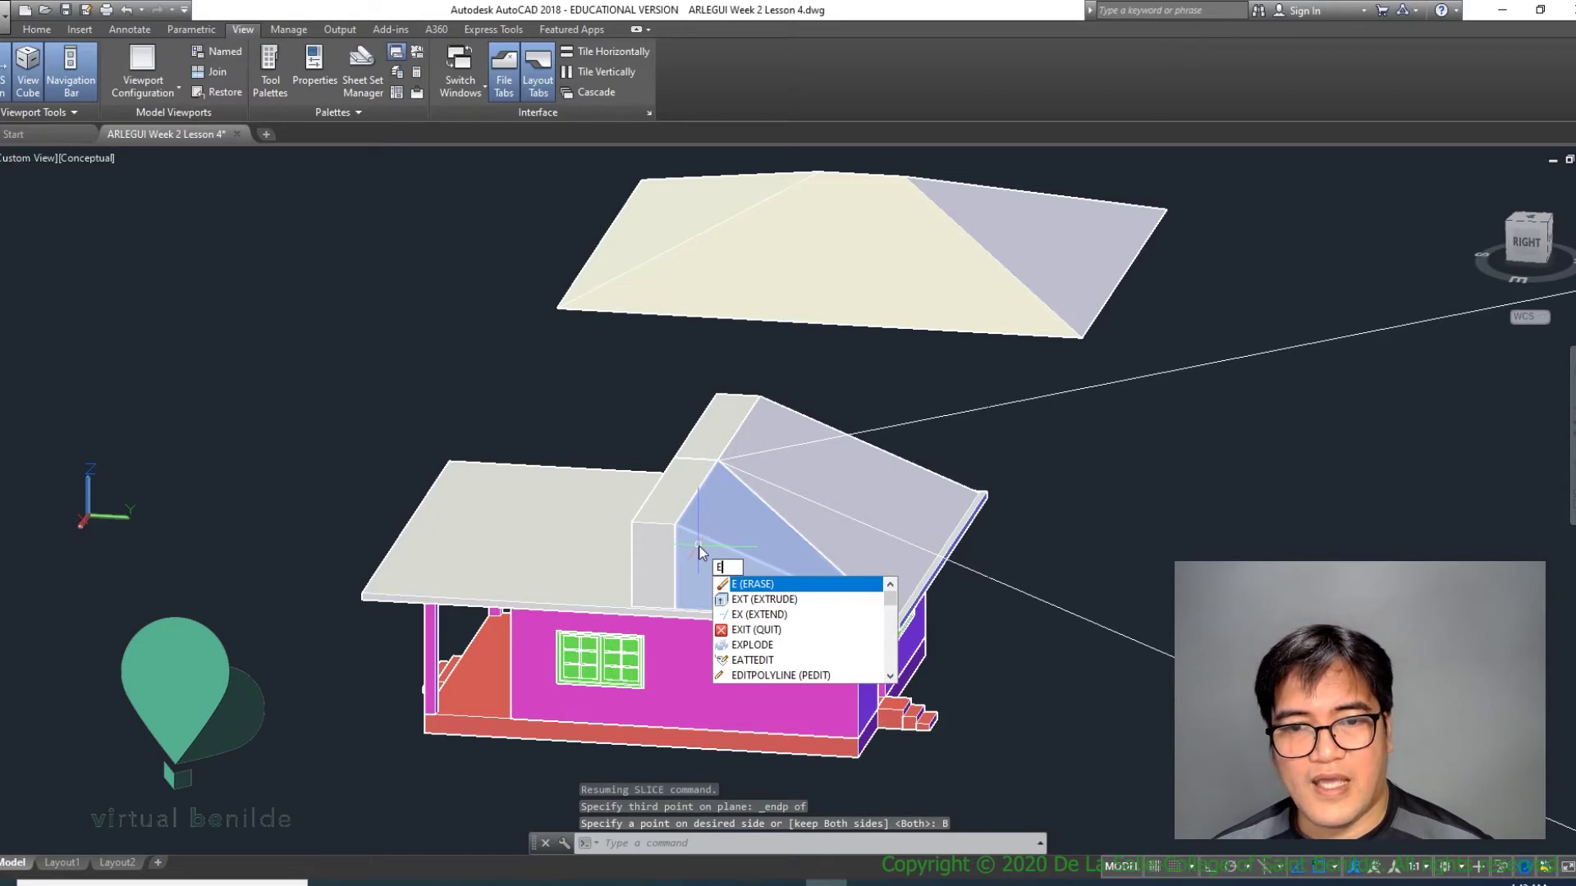
key("Return")
left_click(697, 538)
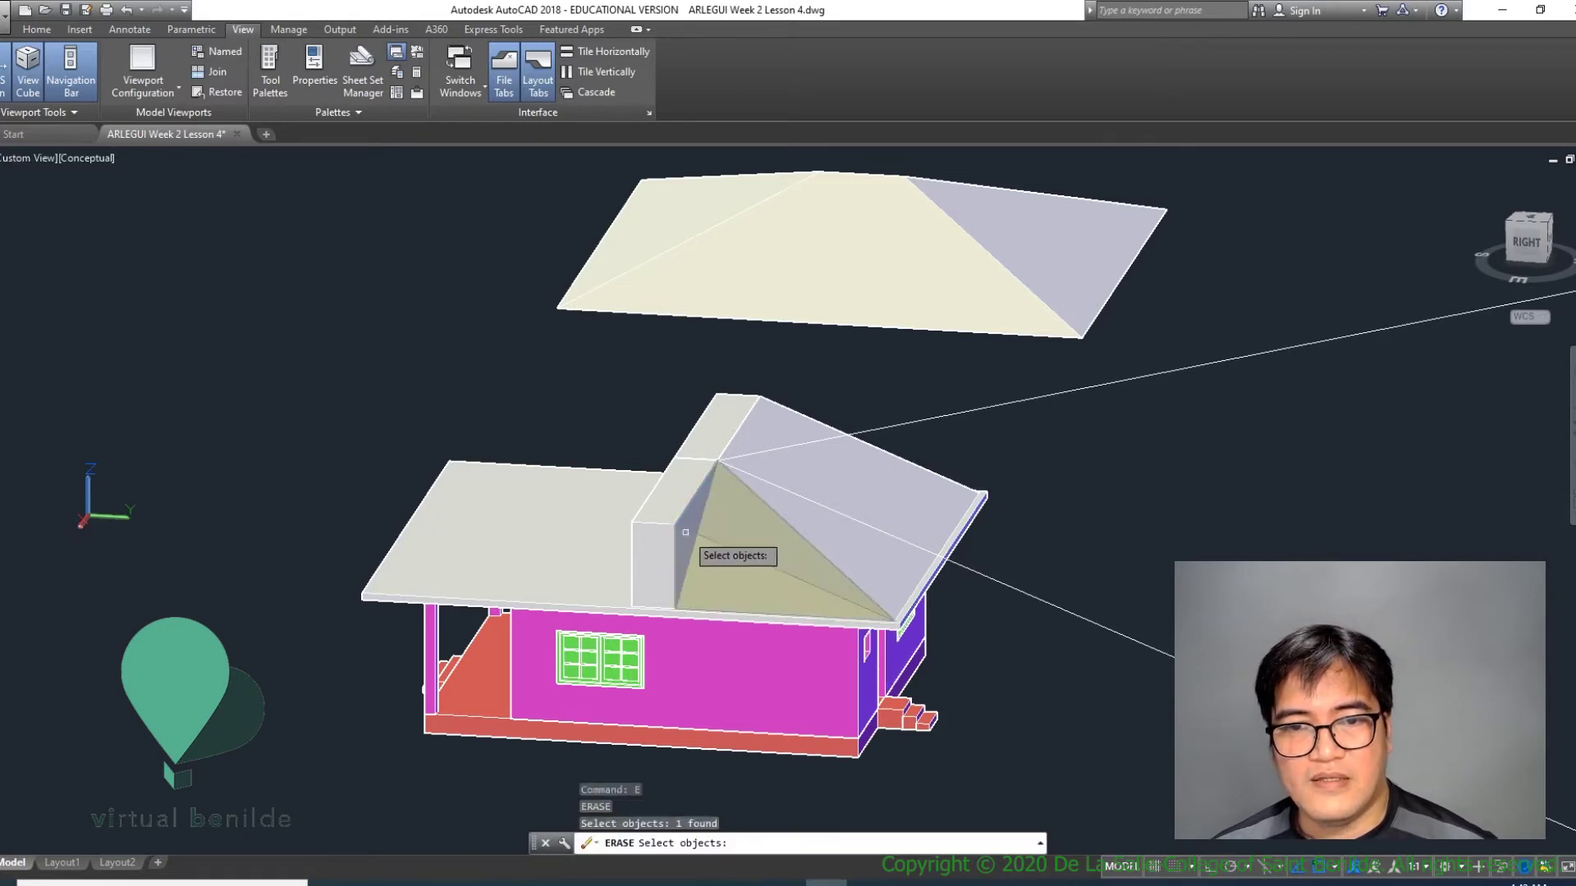
left_click(685, 534)
middle_click_drag(898, 591, 777, 625, "shift")
scroll(667, 535, "up", 5)
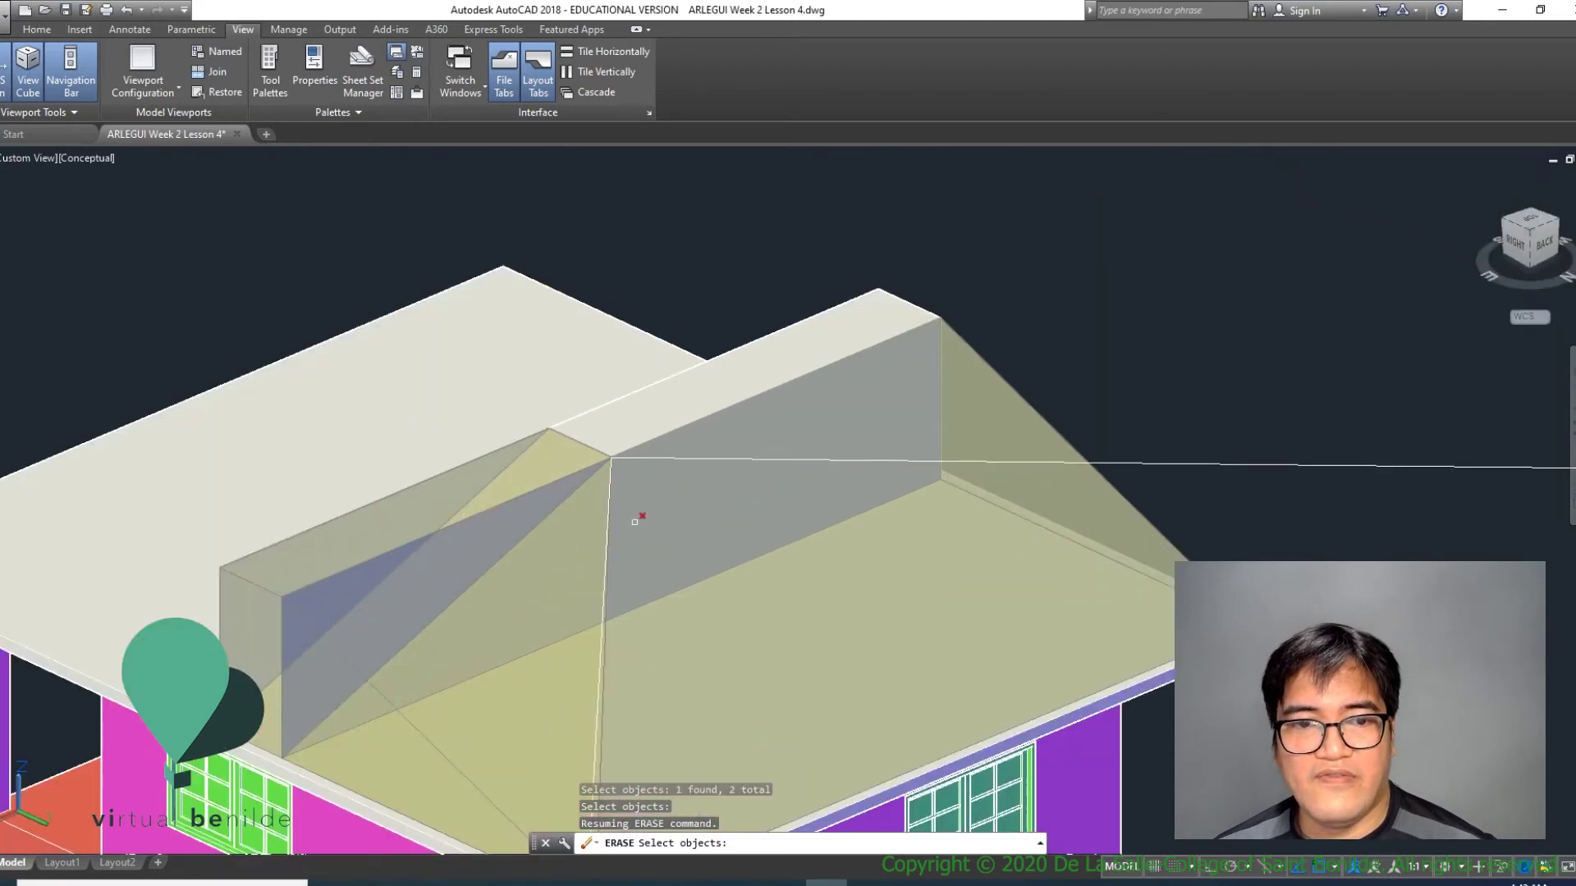
scroll(636, 520, "down", 5)
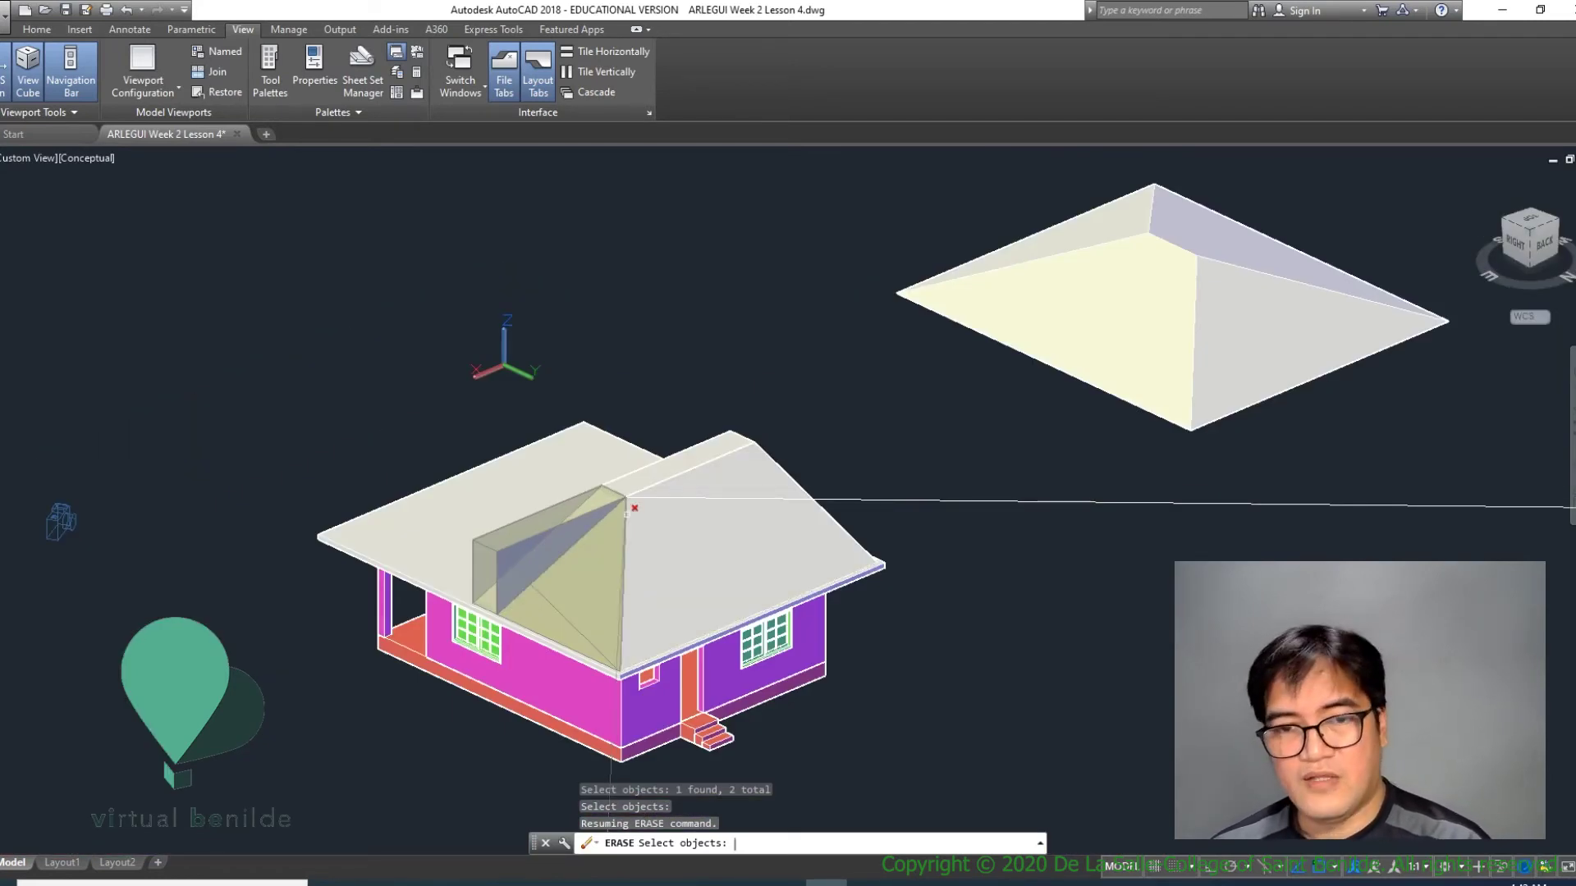
key("Return")
middle_click_drag(717, 600, 943, 574, "shift")
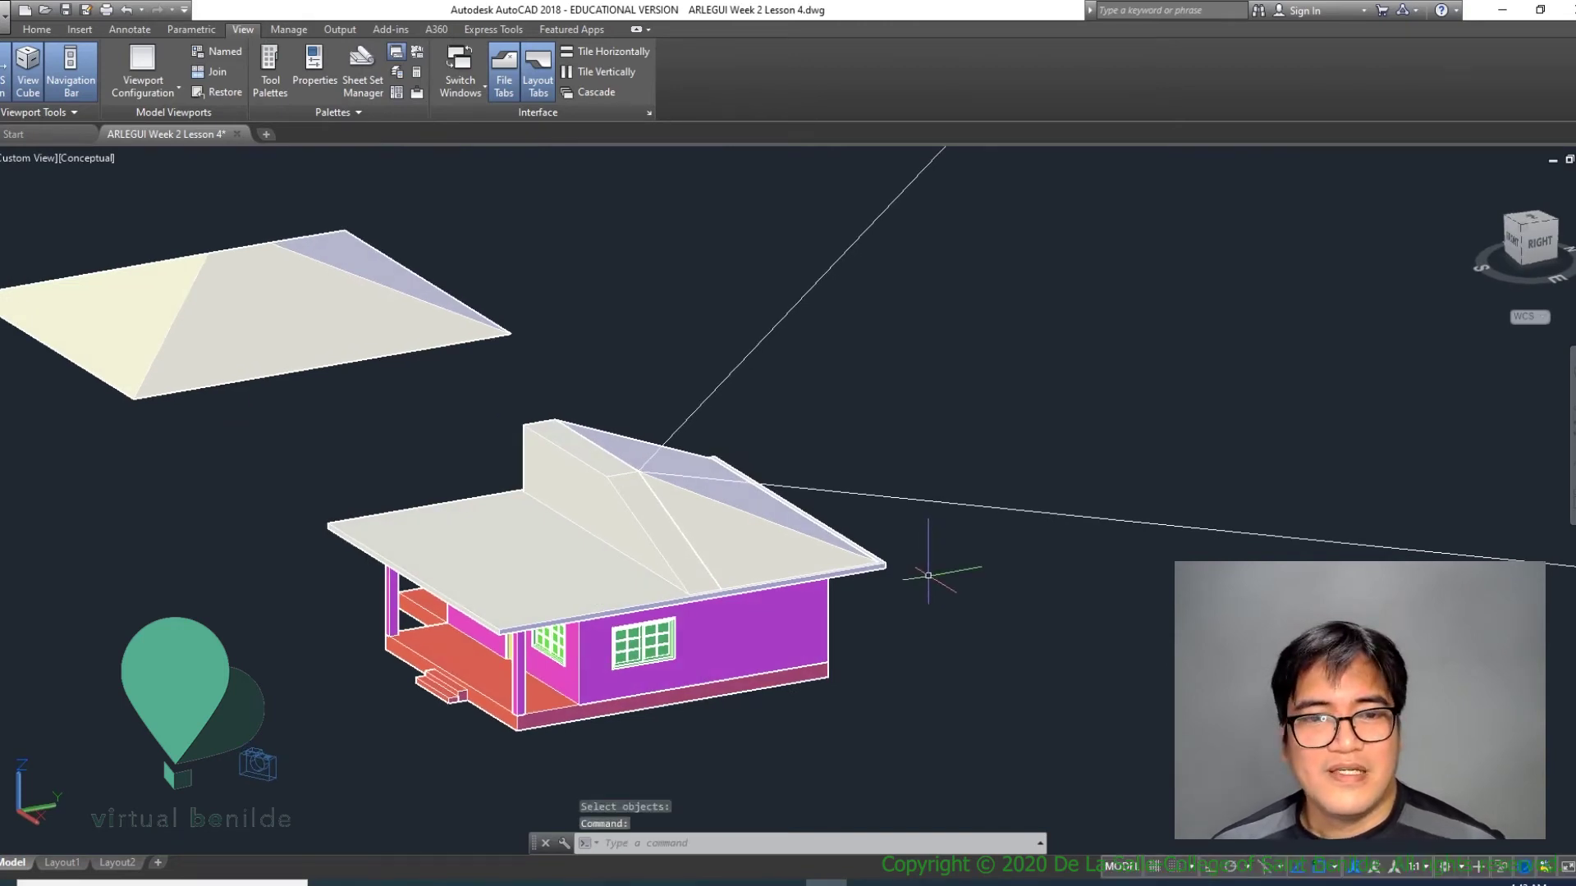
middle_click_drag(929, 575, 906, 576, "shift")
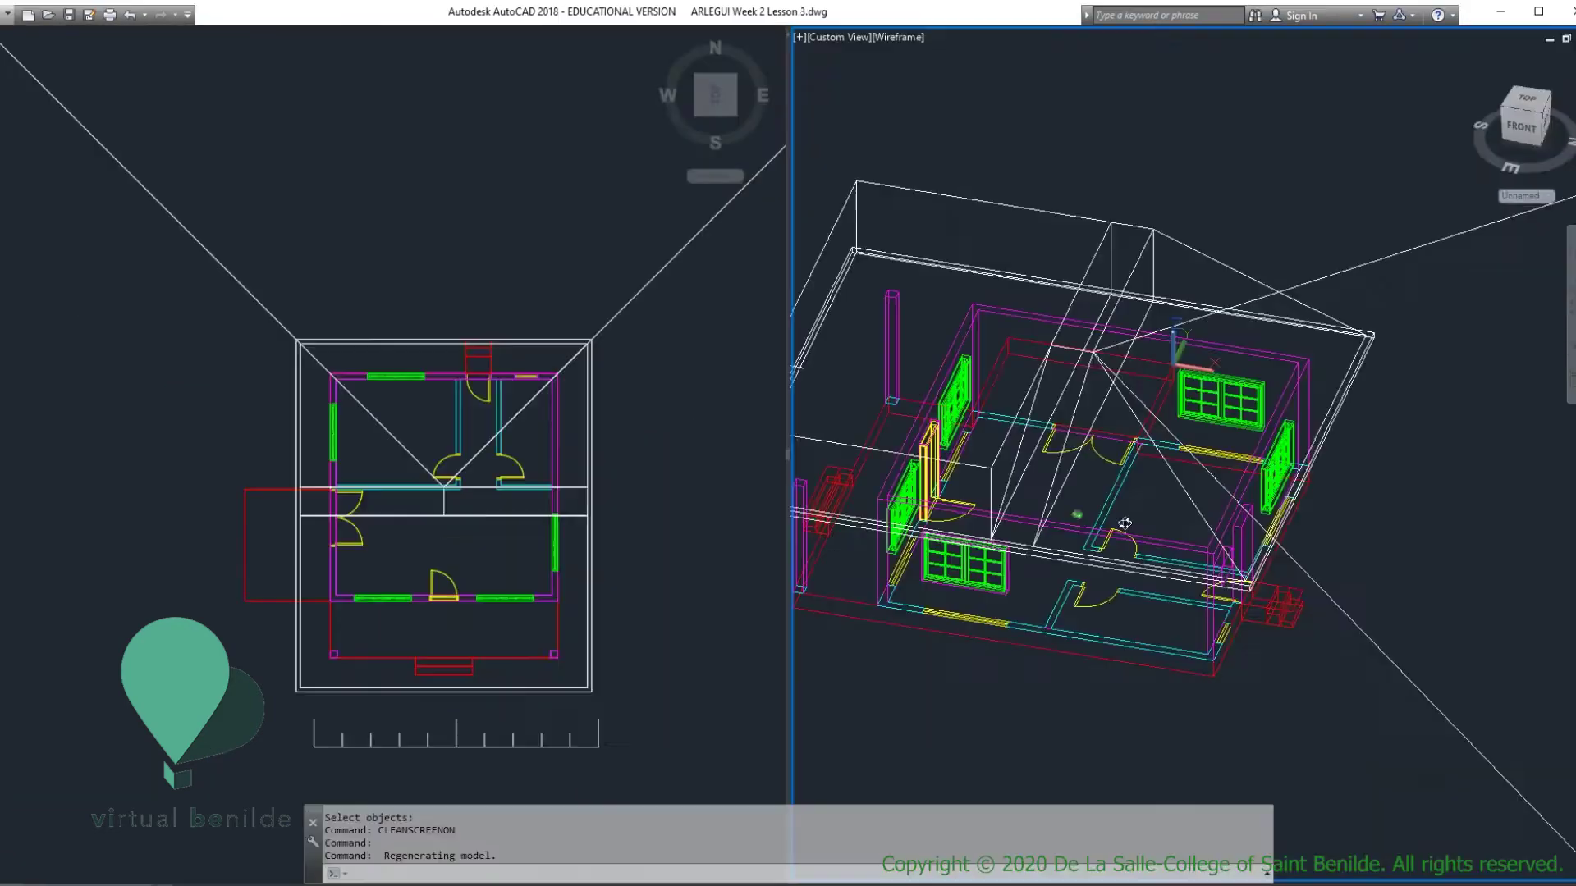
Step: Erase the long diagonal construction lines that extend beyond the roof's northern corners
middle_click_drag(985, 492, 1481, 439, "shift")
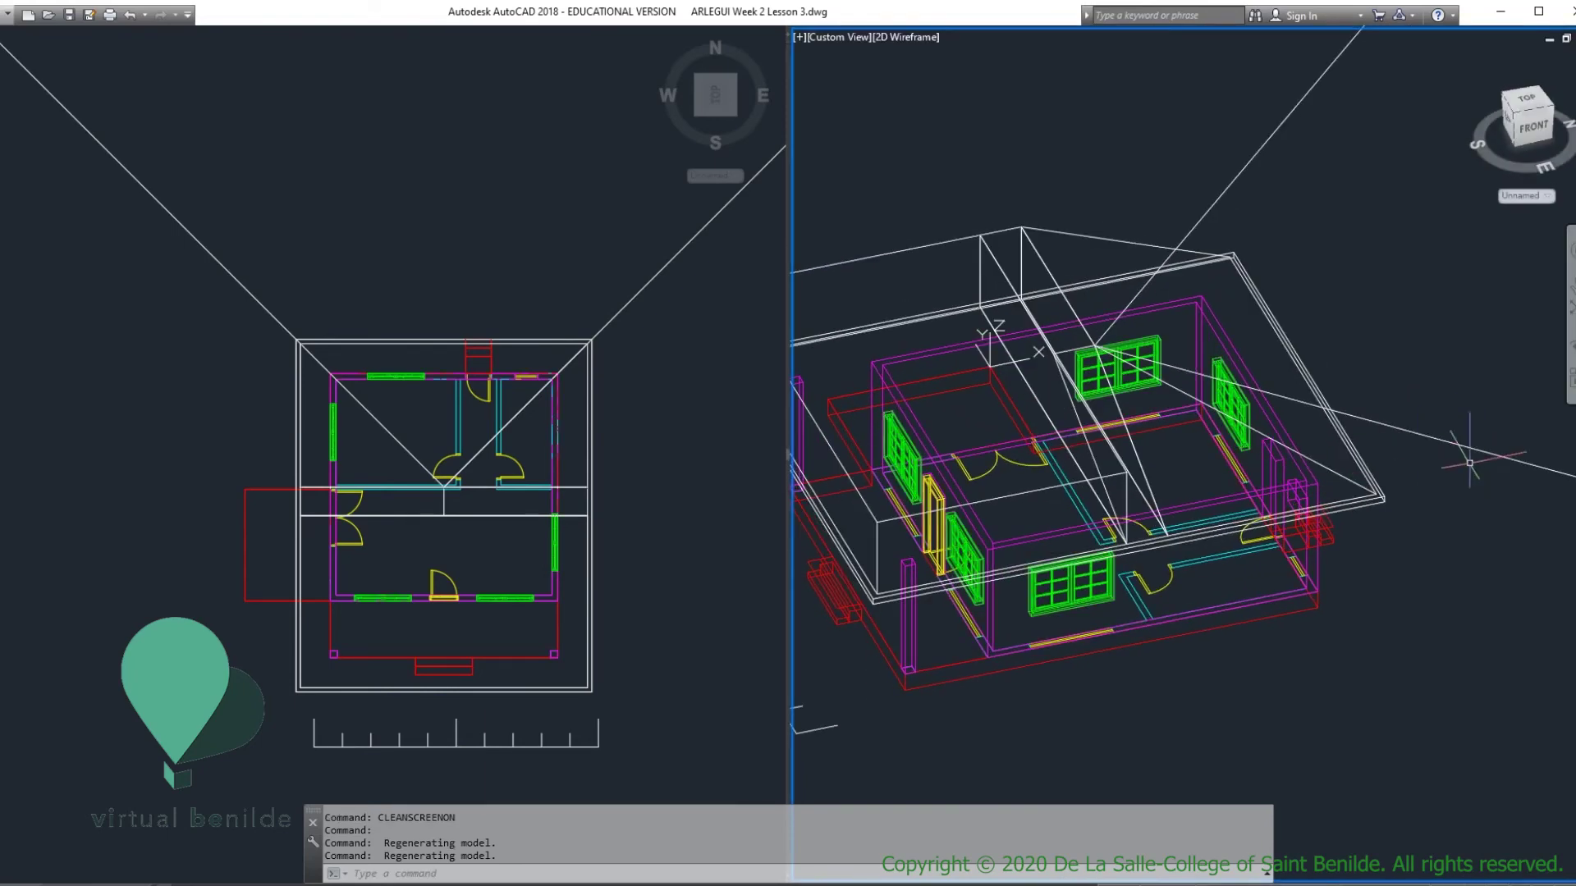
key("Return")
left_click(1469, 464)
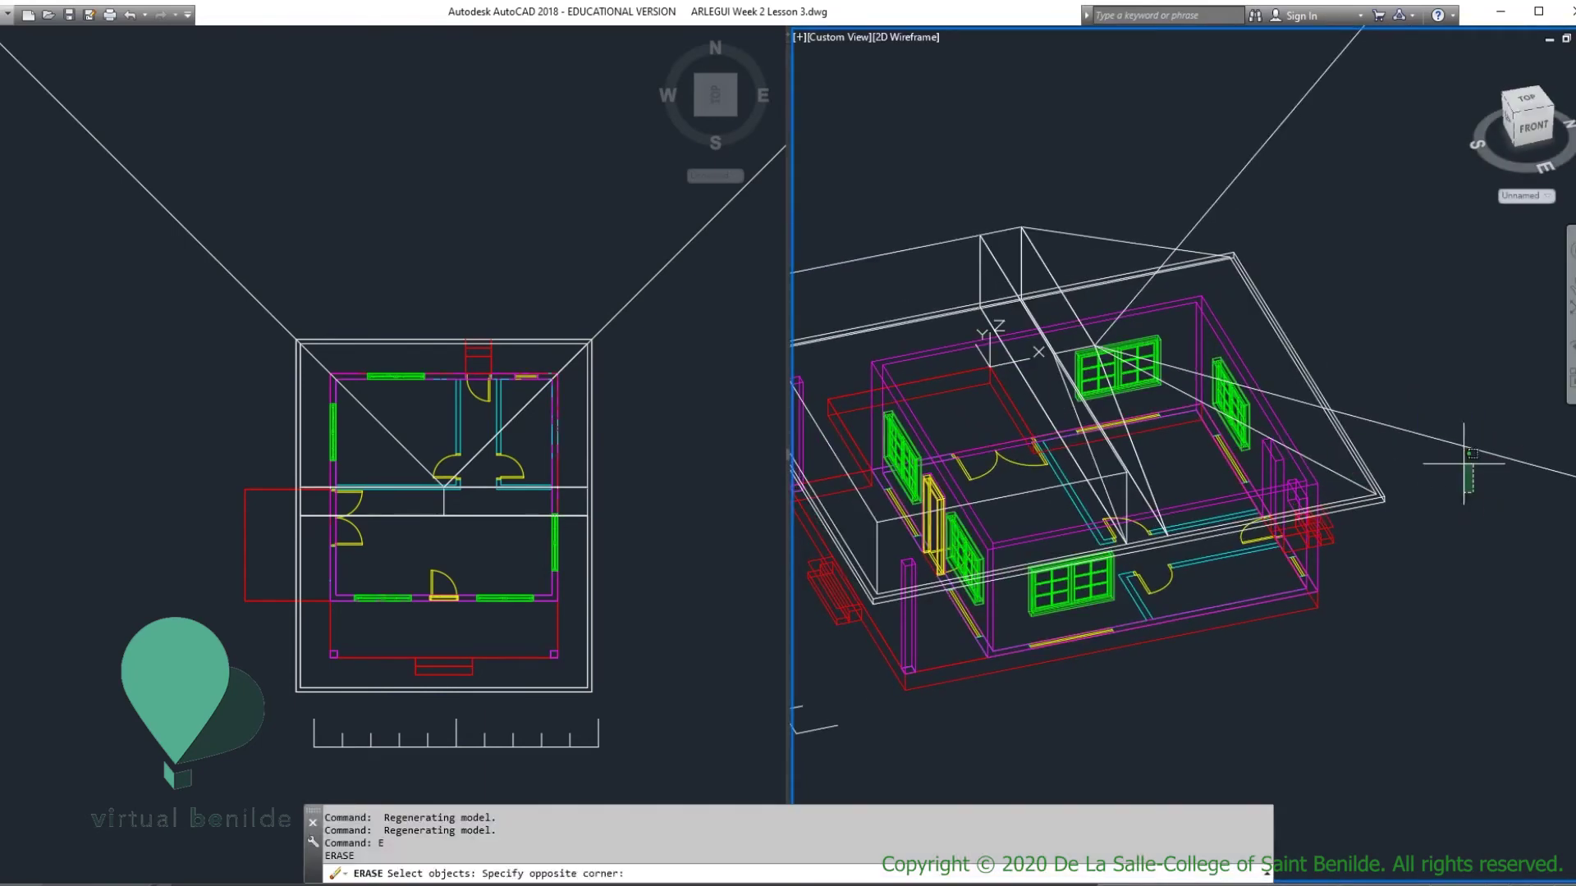
left_click(1432, 369)
left_click(1301, 183)
left_click(1210, 123)
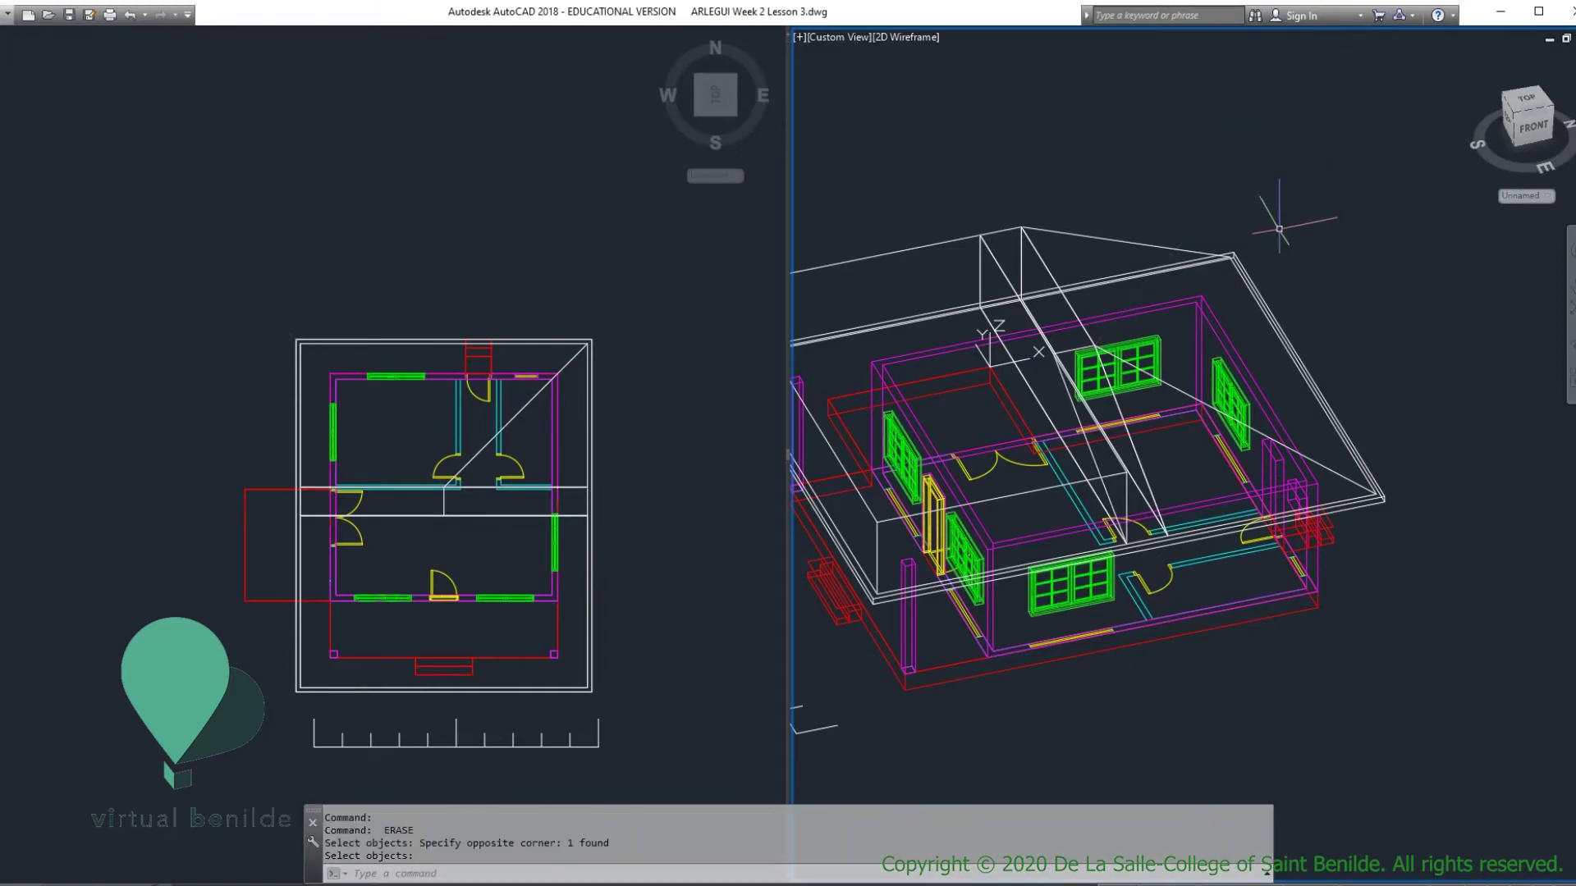
Step: Slice the narrow middle strip and the sloped northern piece together from their western side, defining the plane with the 3points option
middle_click_drag(1256, 352, 1149, 370, "shift")
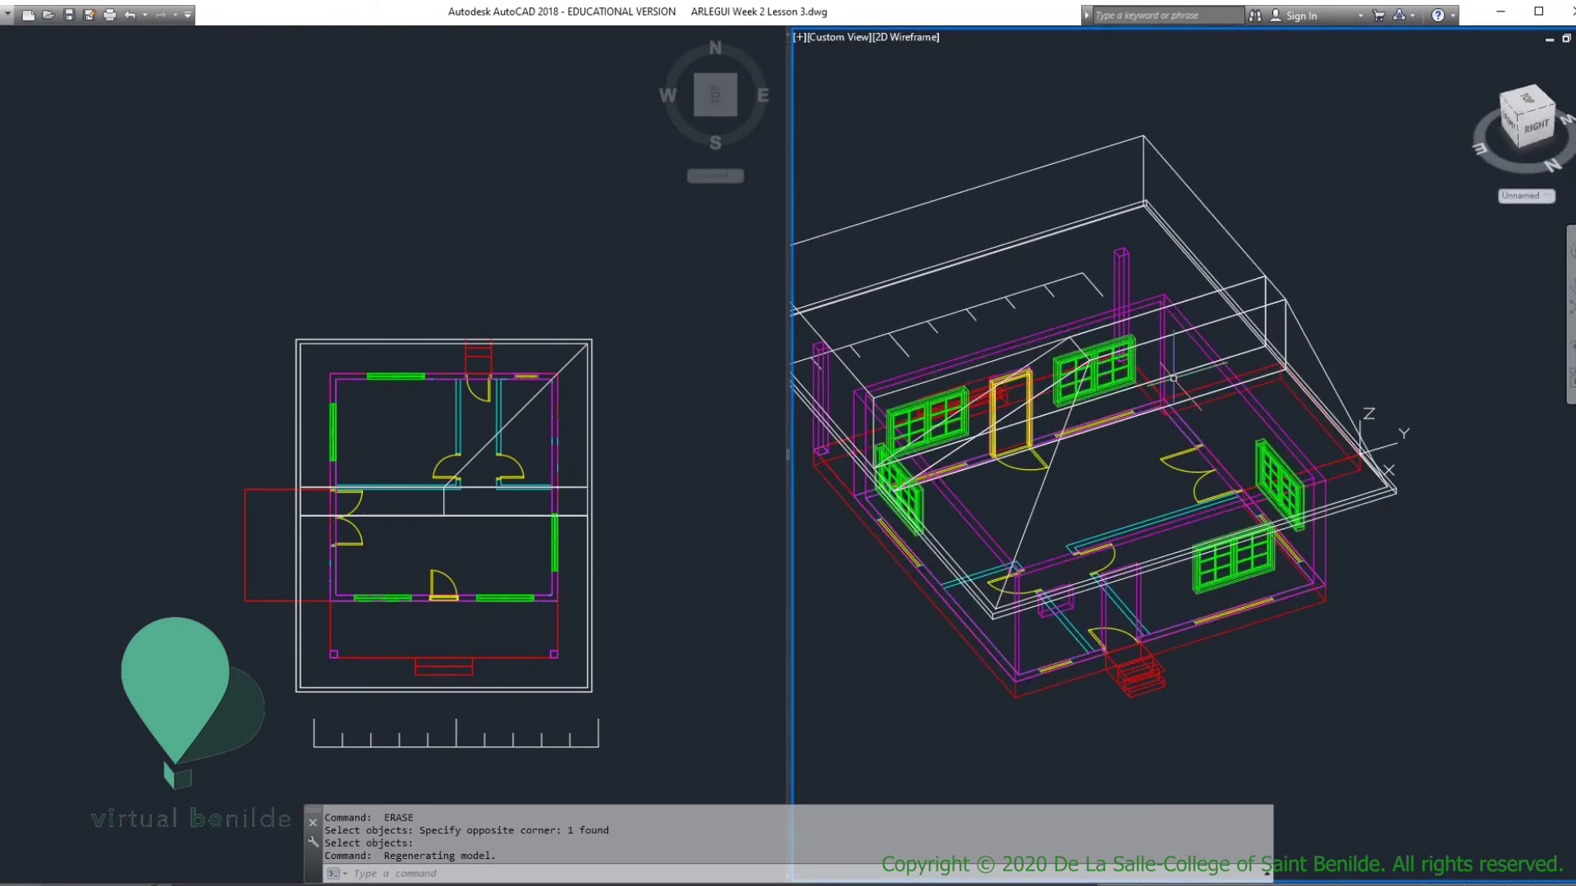
scroll(1297, 336, "up", 2)
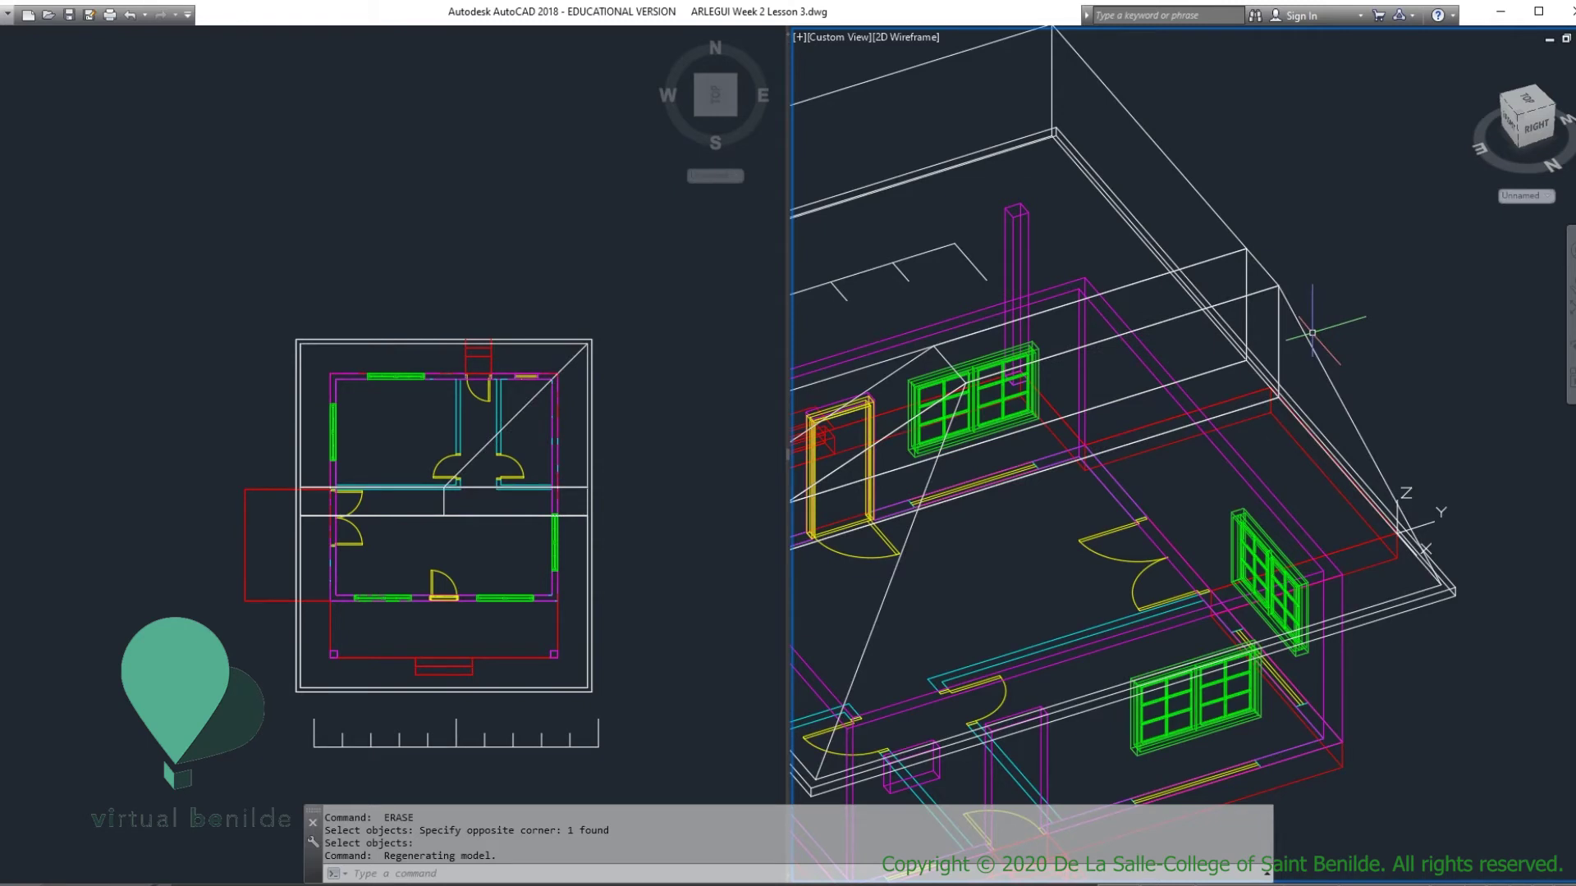
type("l")
key("Return")
left_click(1307, 300)
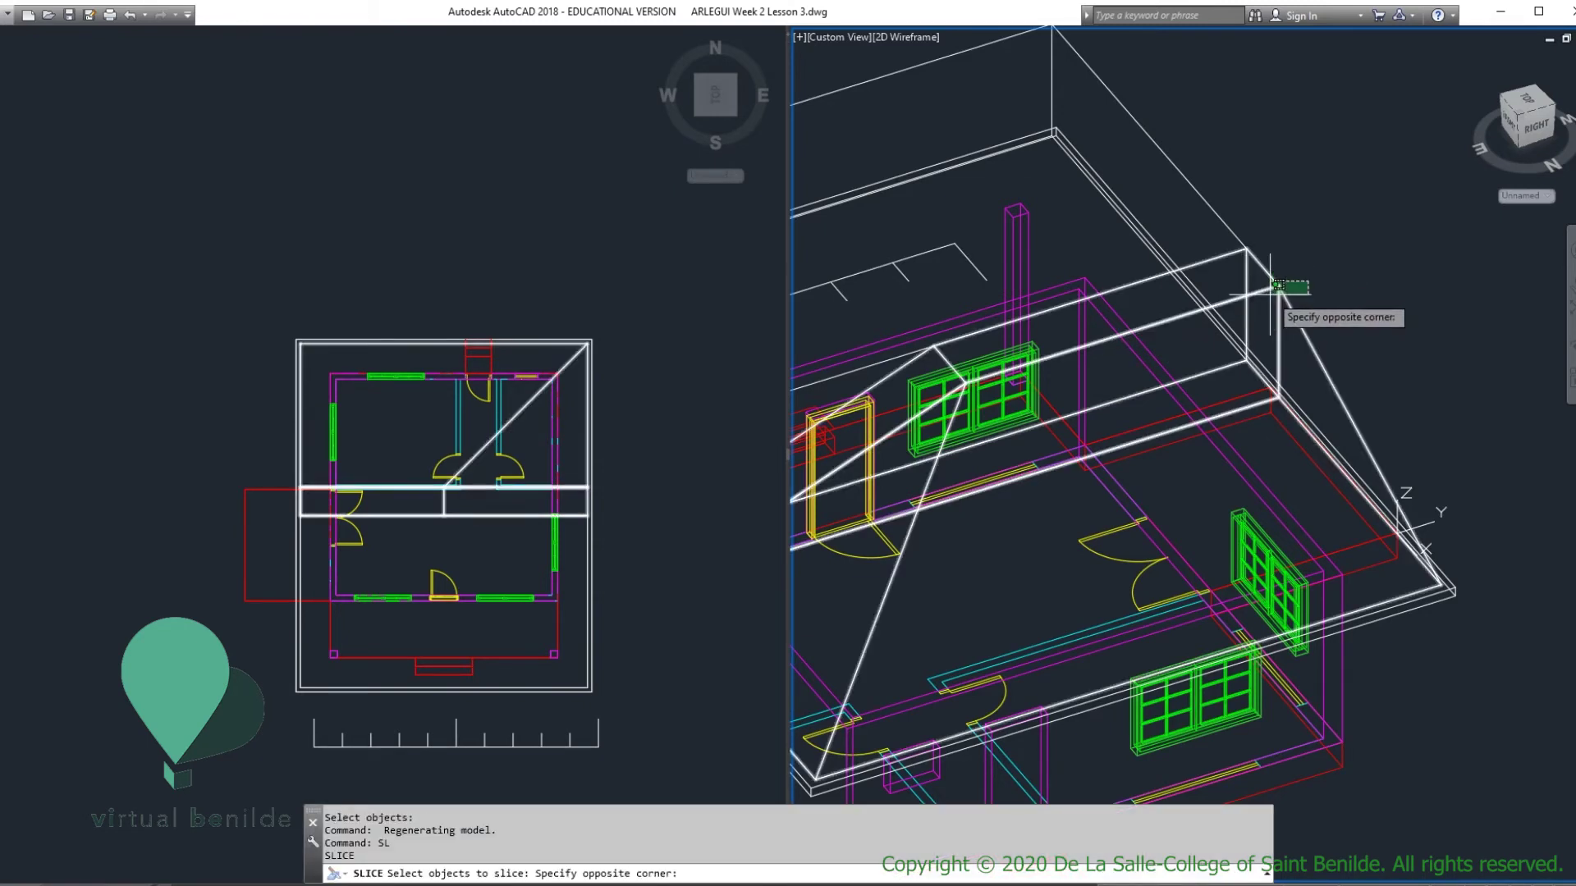
left_click(1272, 287)
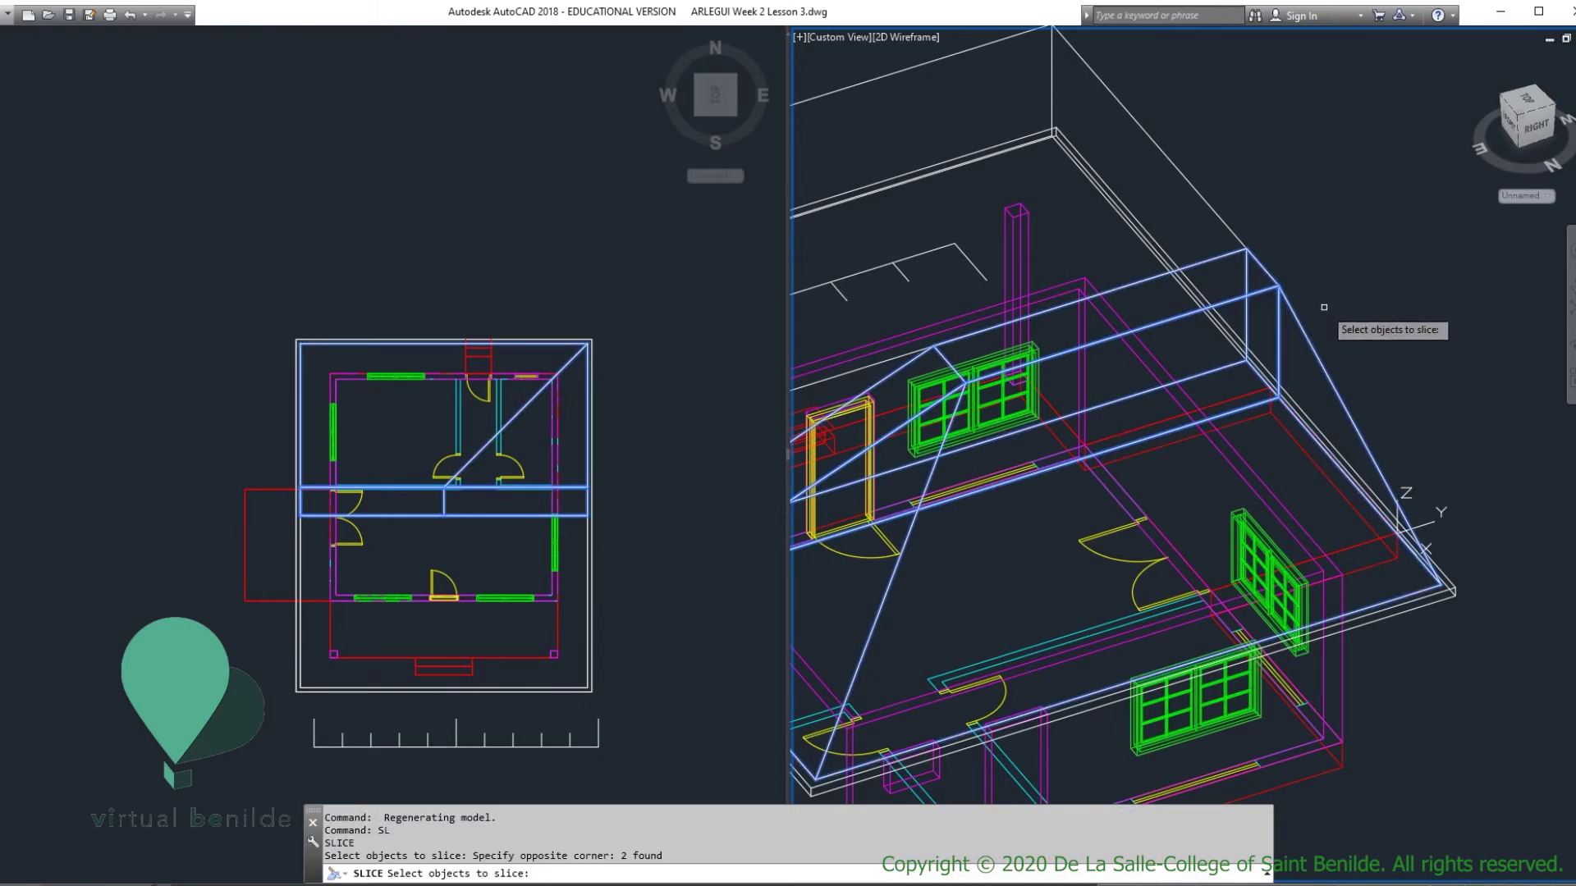
key("Return")
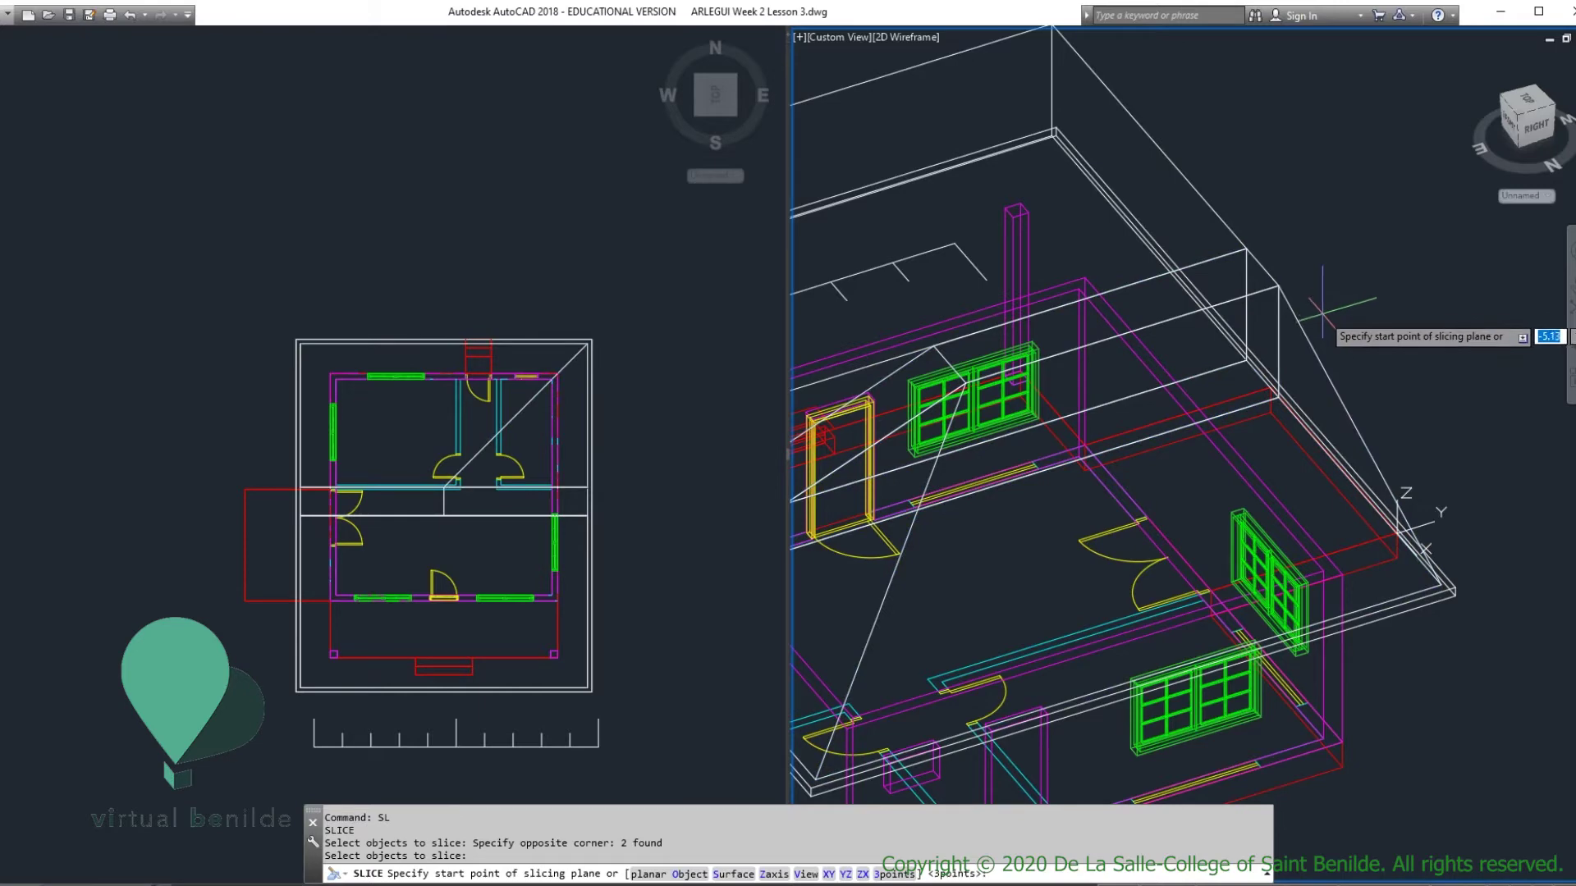
left_click(893, 874)
Step: Set the slicing plane's first point at the sloped piece's lower northwest corner and its second at the peak where the hip lines meet
scroll(1460, 586, "up", 5)
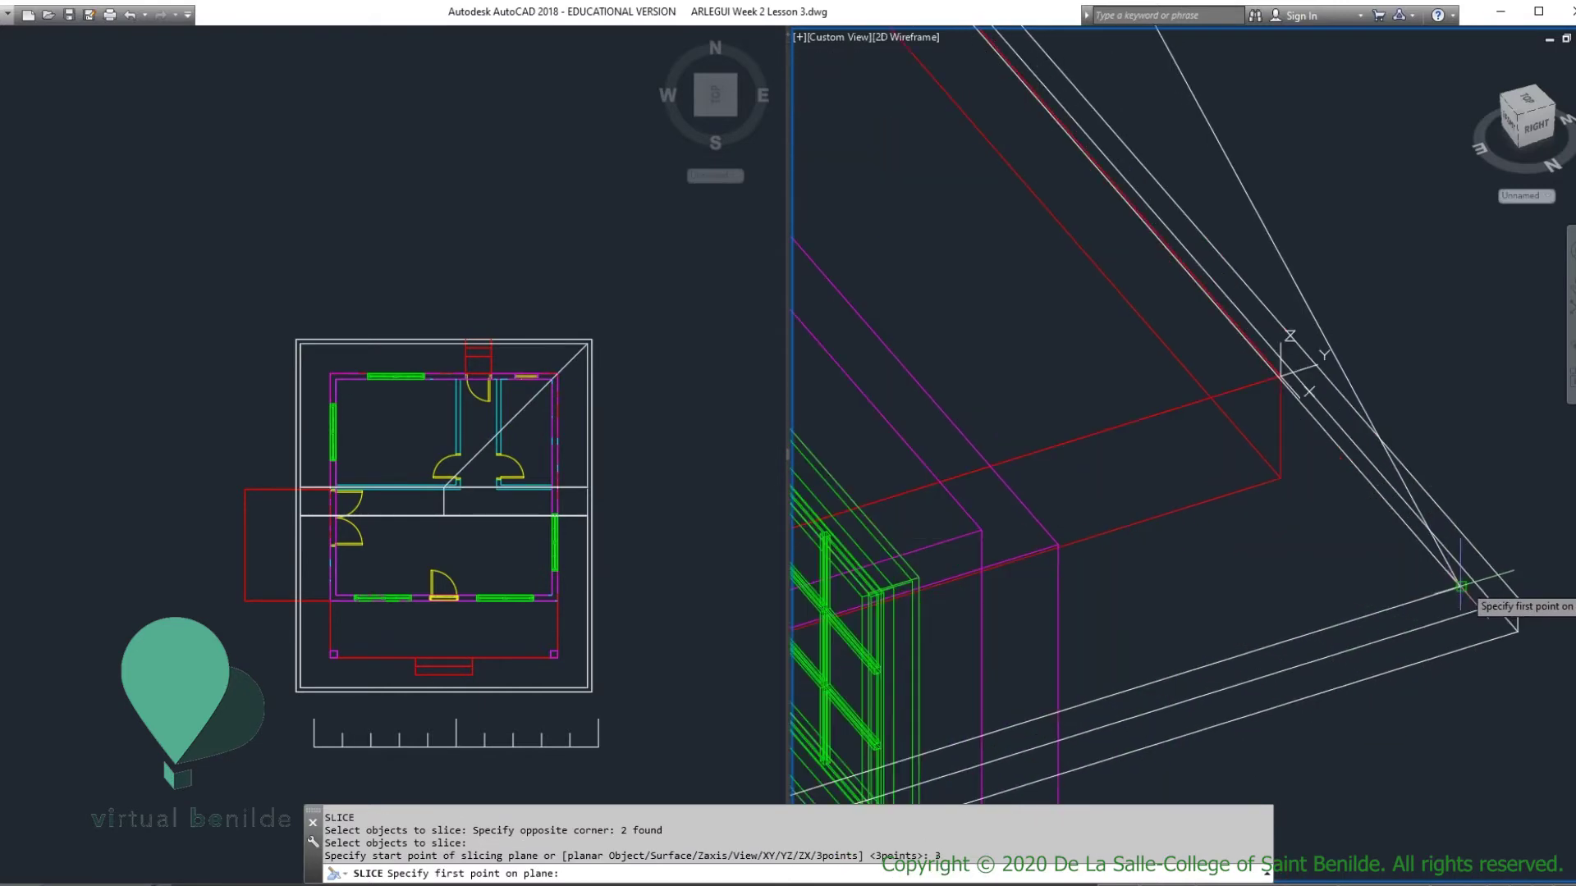
left_click(1461, 586)
scroll(1460, 586, "down", 5)
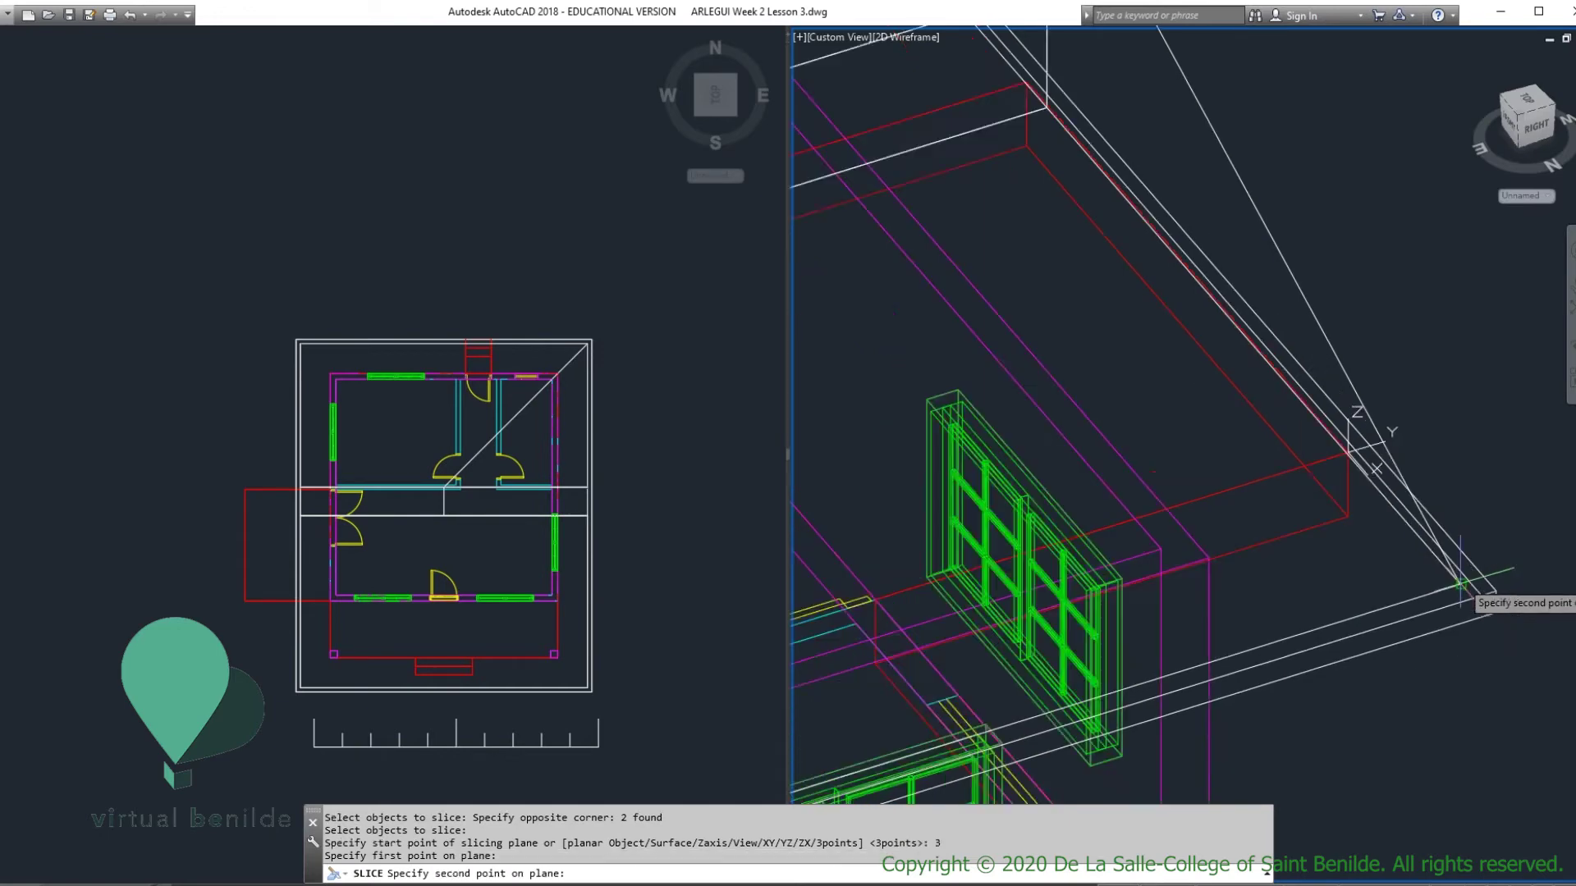
scroll(1020, 410, "up", 6)
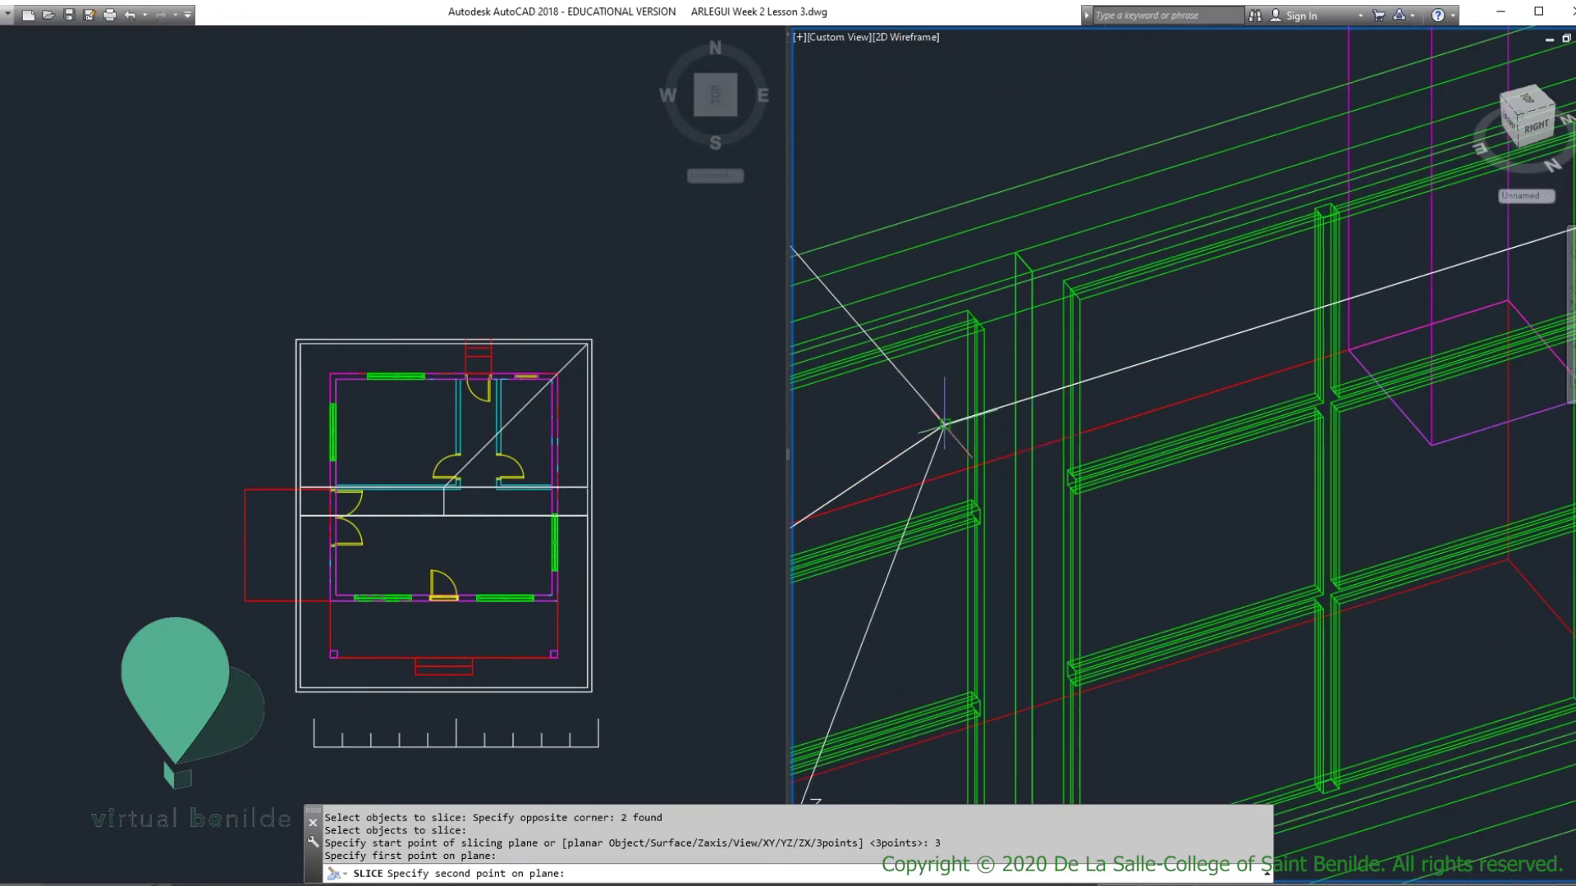
left_click(944, 425)
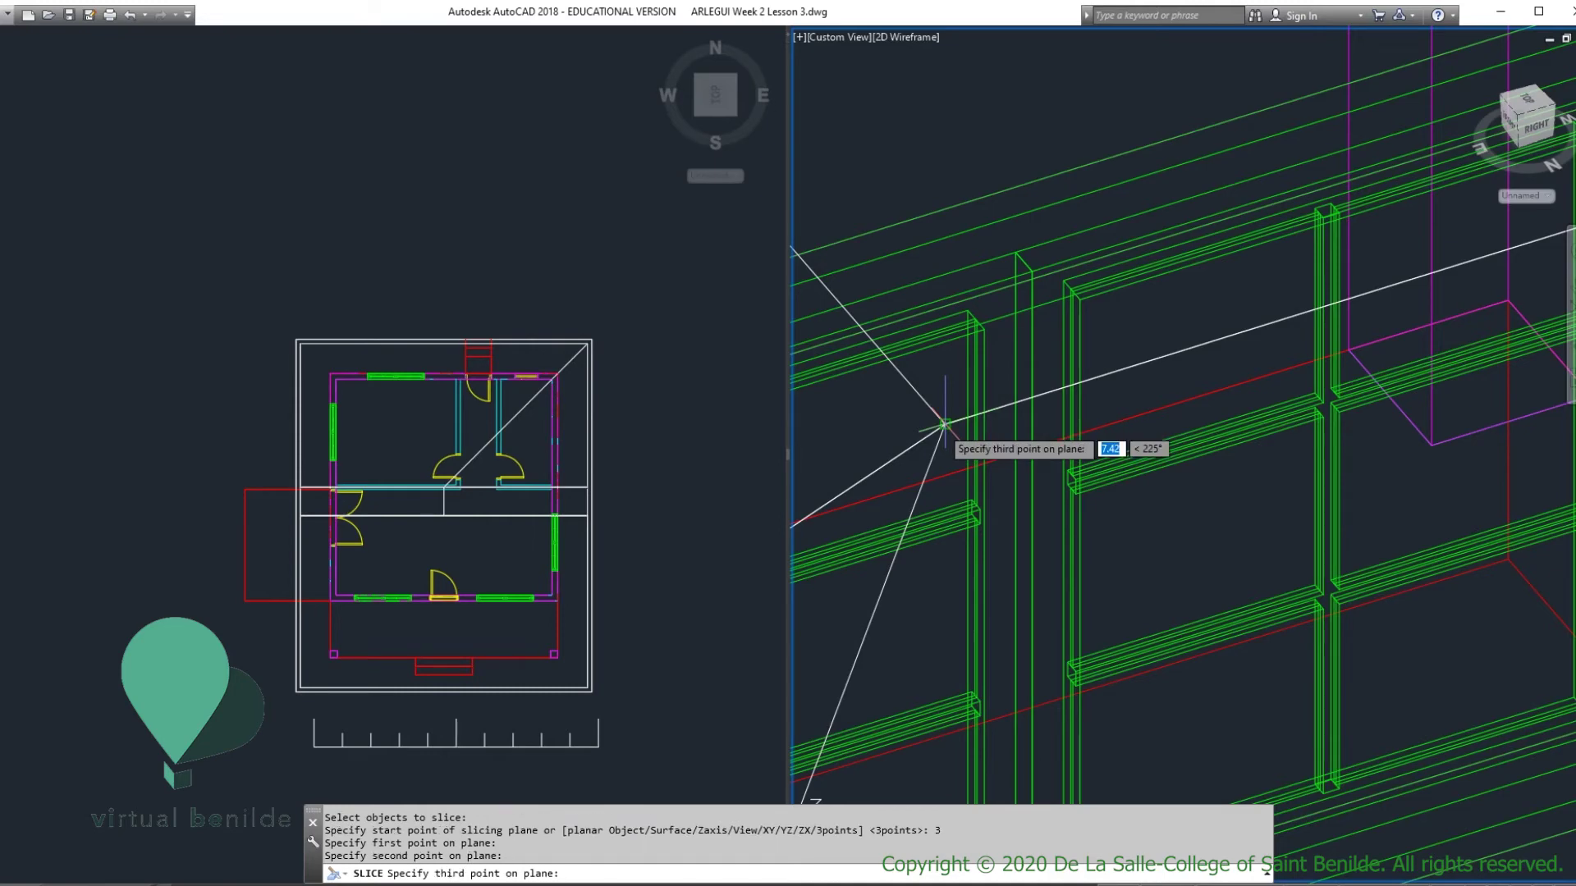
Step: Set the plane's third point at the base of the western vertical edge between the two pieces and keep both sides of the slice
scroll(952, 428, "down", 5)
scroll(1424, 484, "up", 5)
scroll(1425, 483, "up", 3)
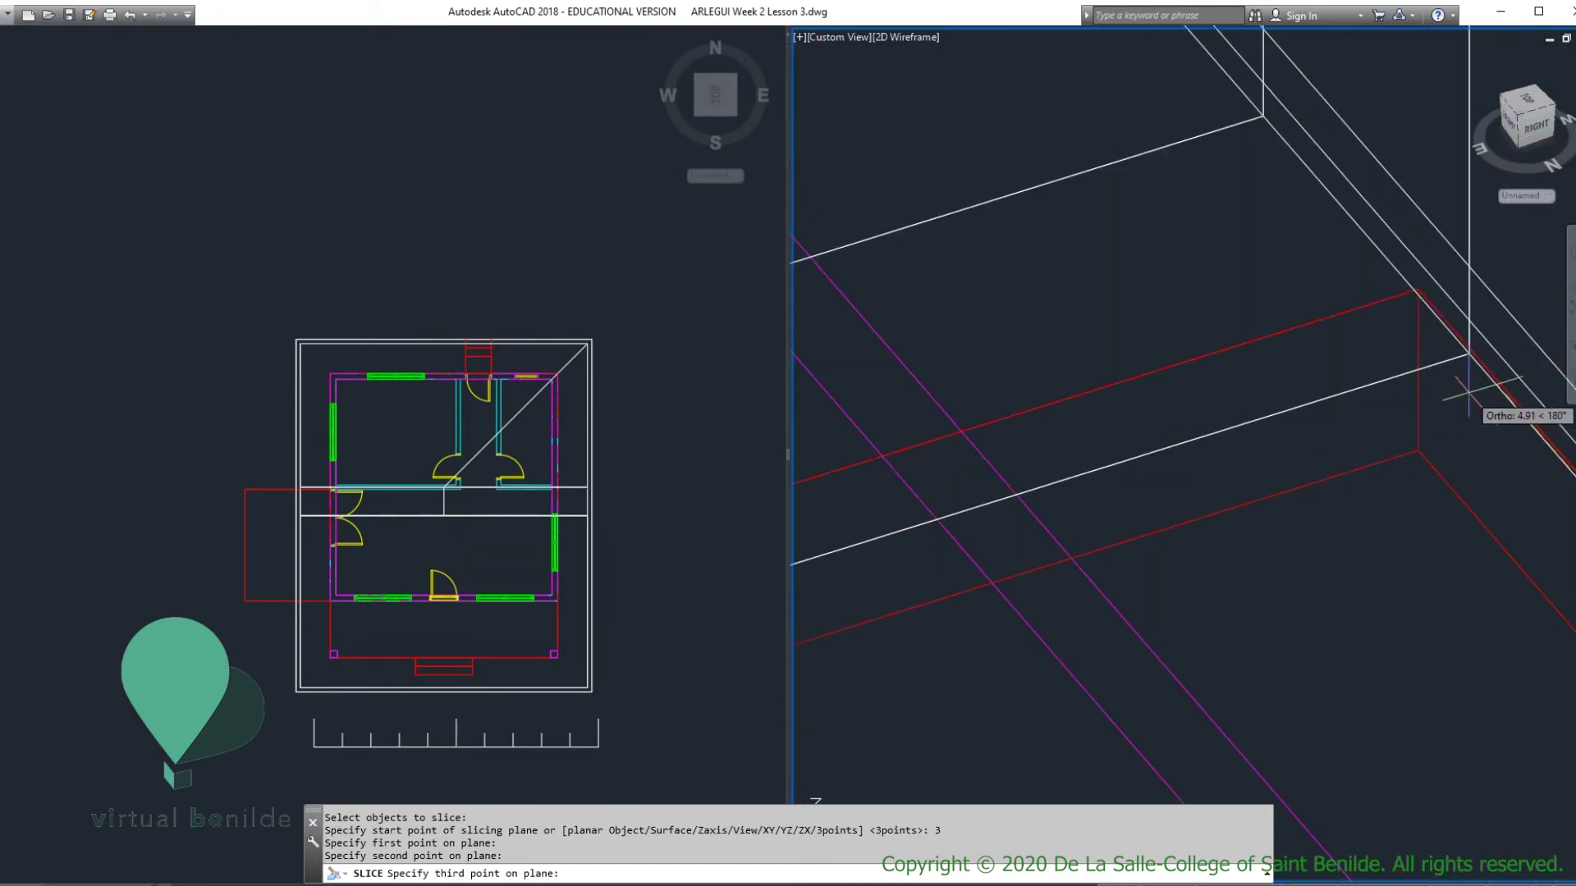
left_click(1469, 353)
scroll(1470, 353, "down", 4)
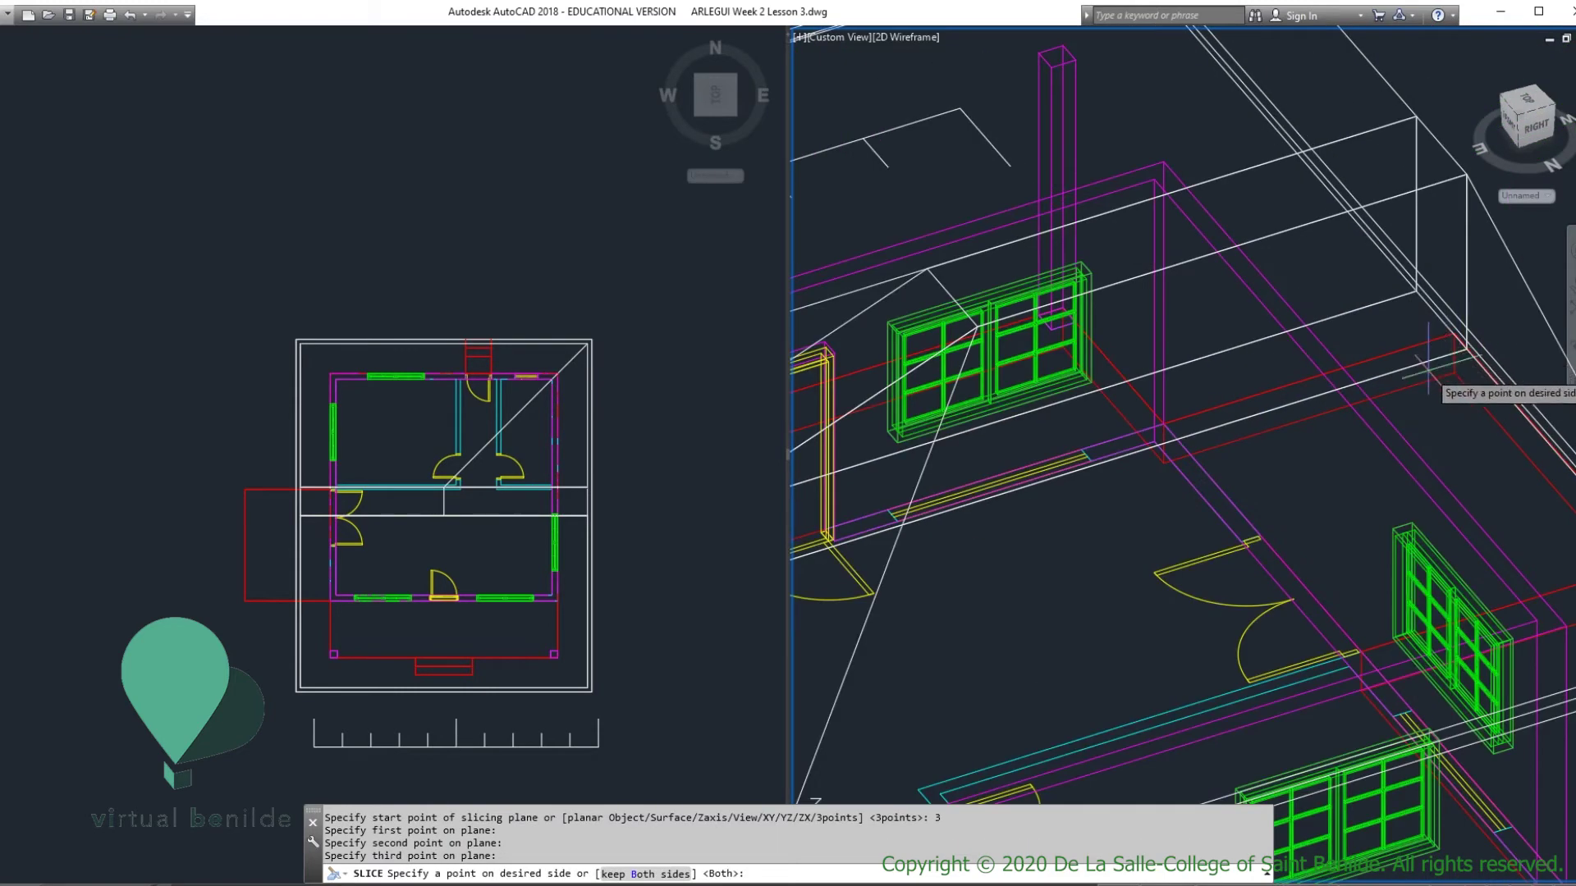
left_click(656, 874)
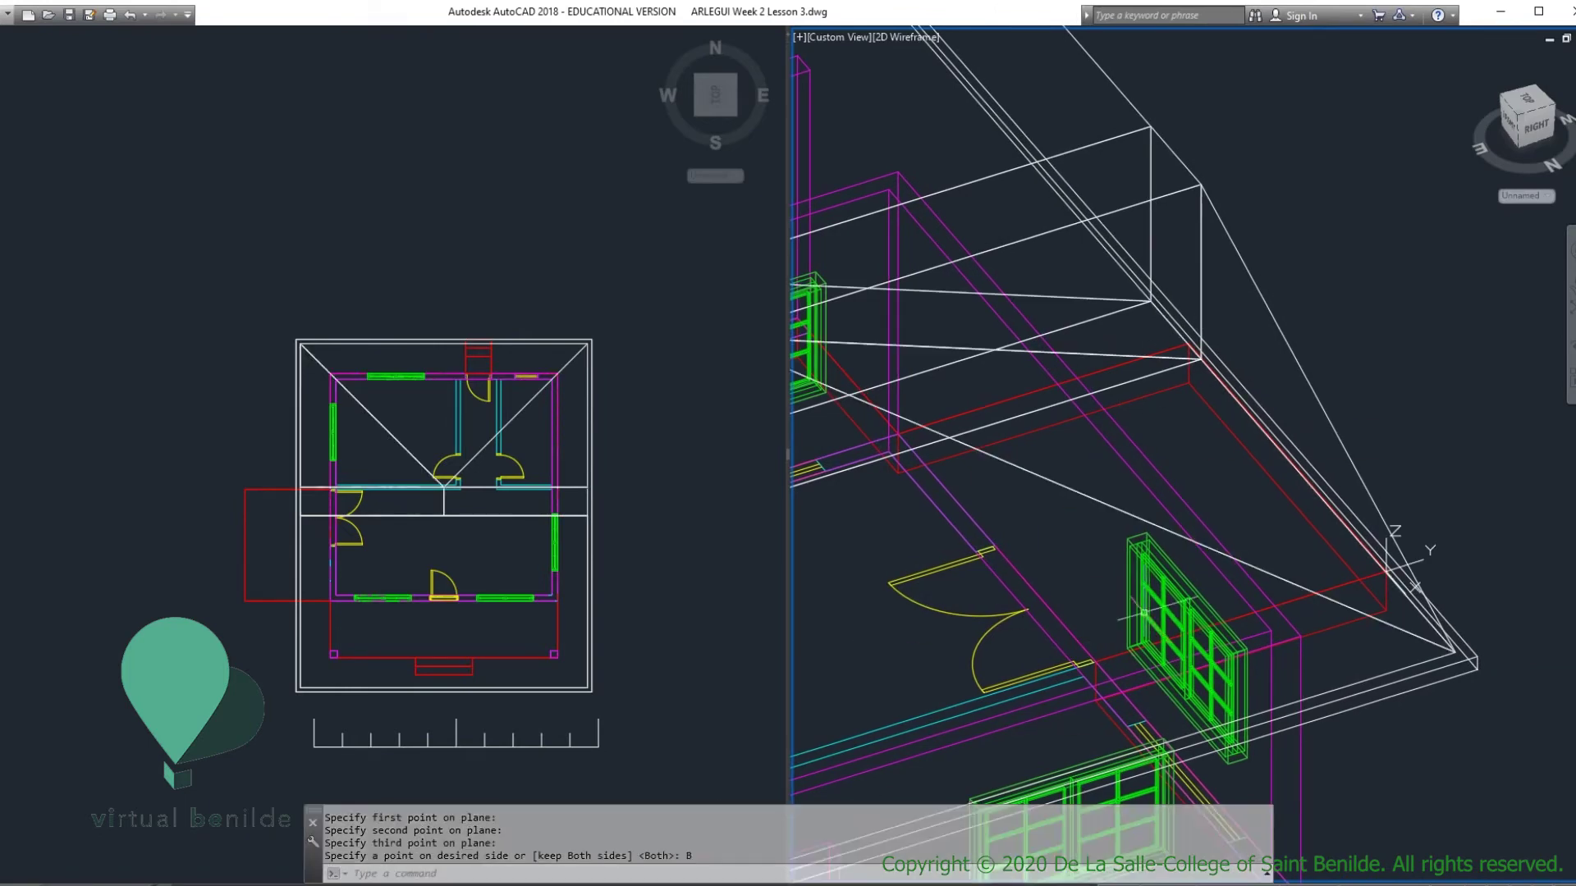
Step: Erase the two upper western wedges cut from the middle strip and the sloped northern piece
scroll(1167, 468, "down", 3)
scroll(1167, 468, "up", 3)
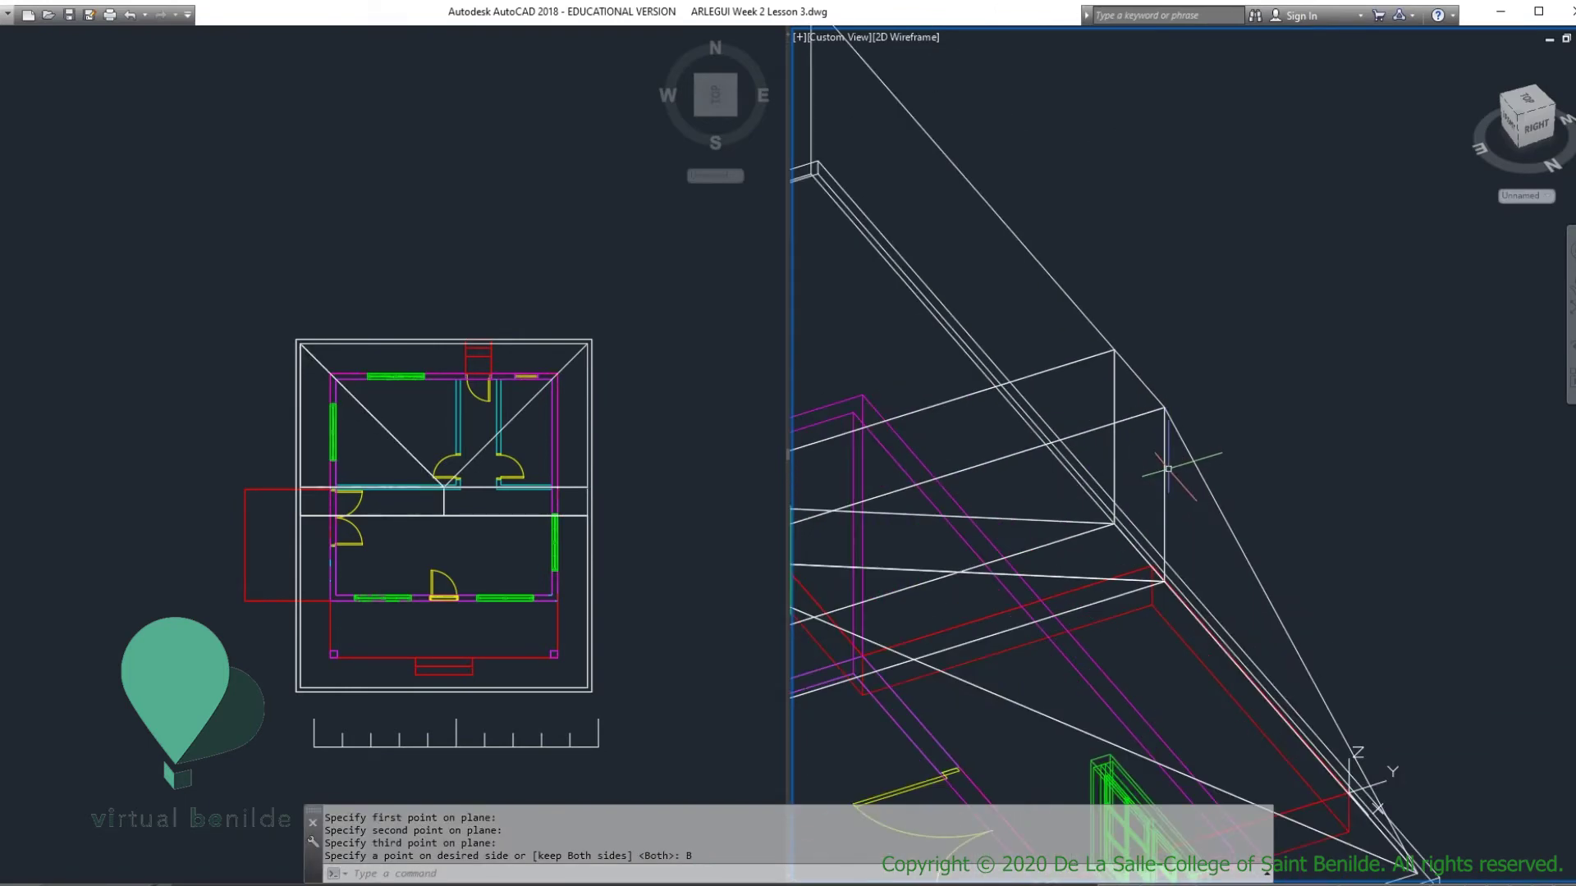
key("Return")
left_click(1196, 380)
left_click(1153, 415)
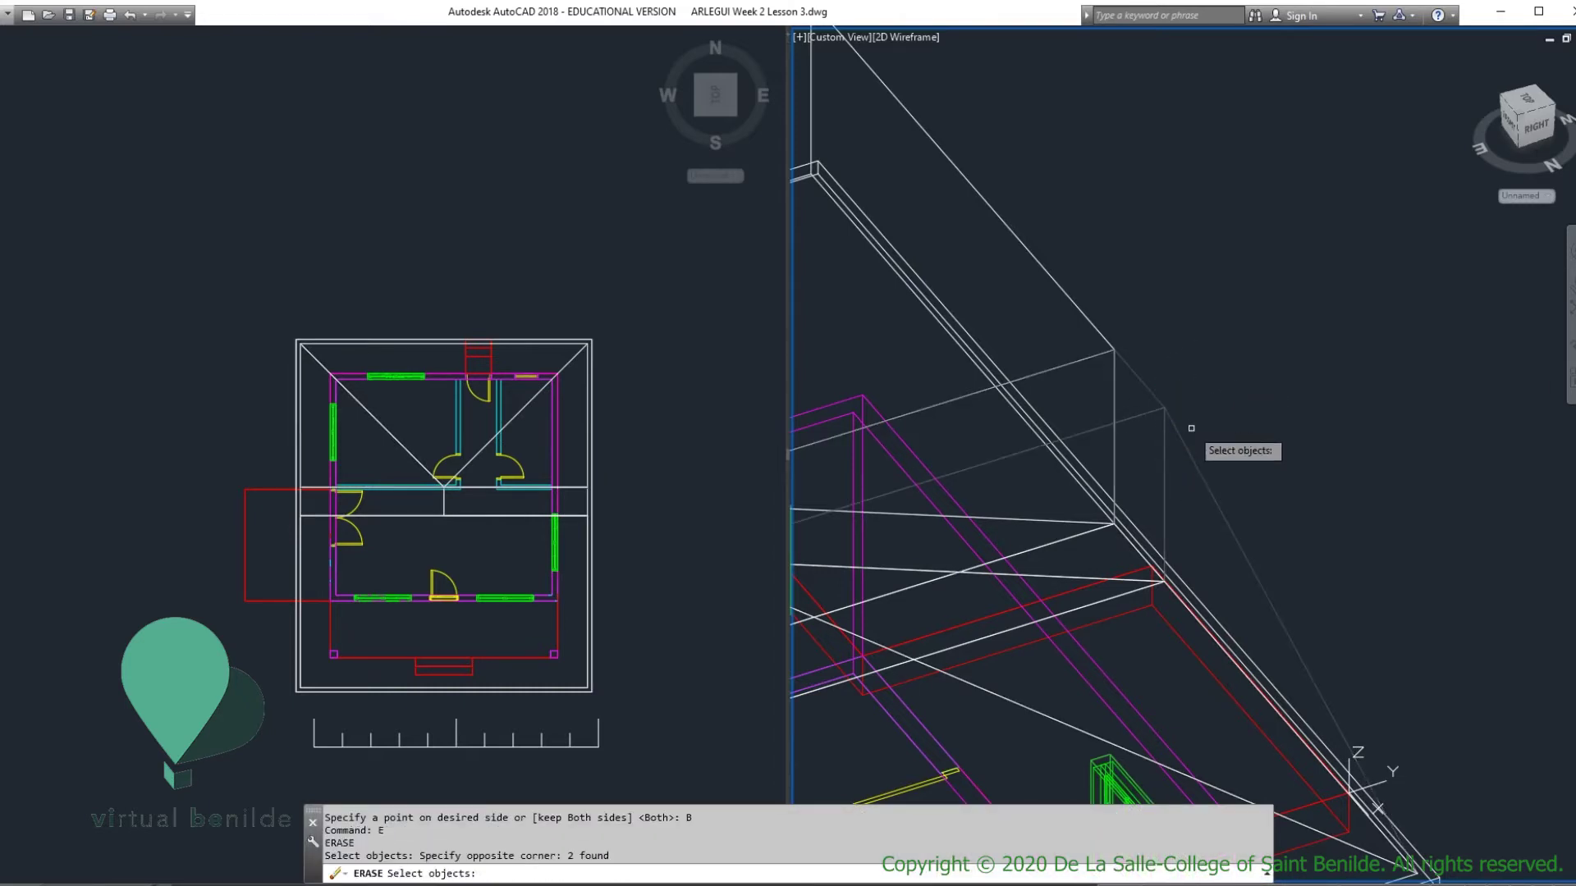
scroll(1208, 421, "down", 3)
key("Return")
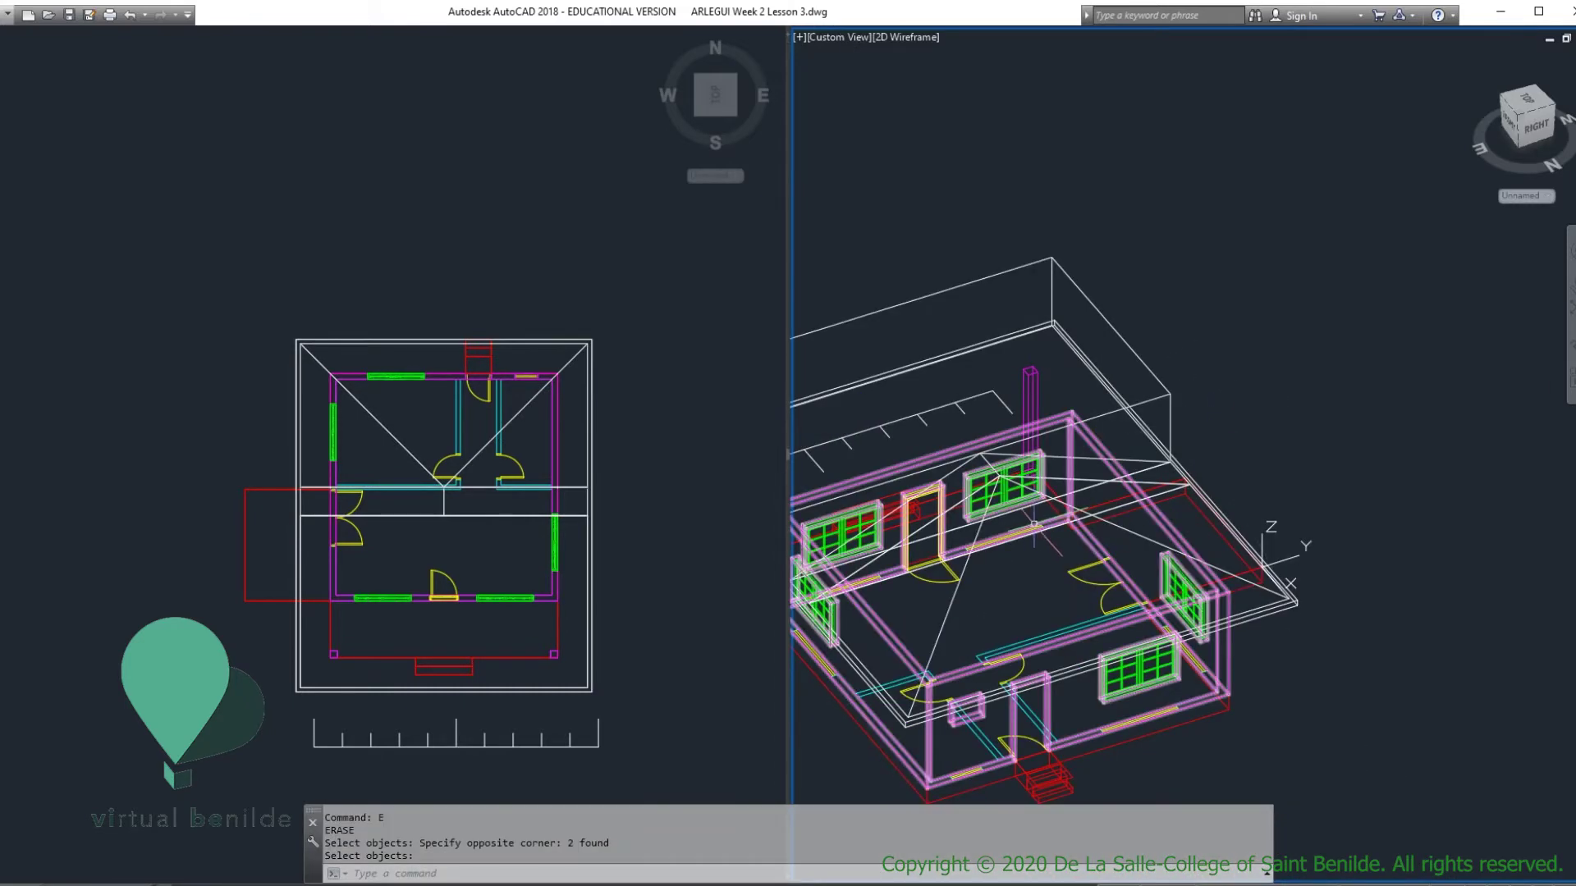
middle_click_drag(1040, 514, 1191, 476)
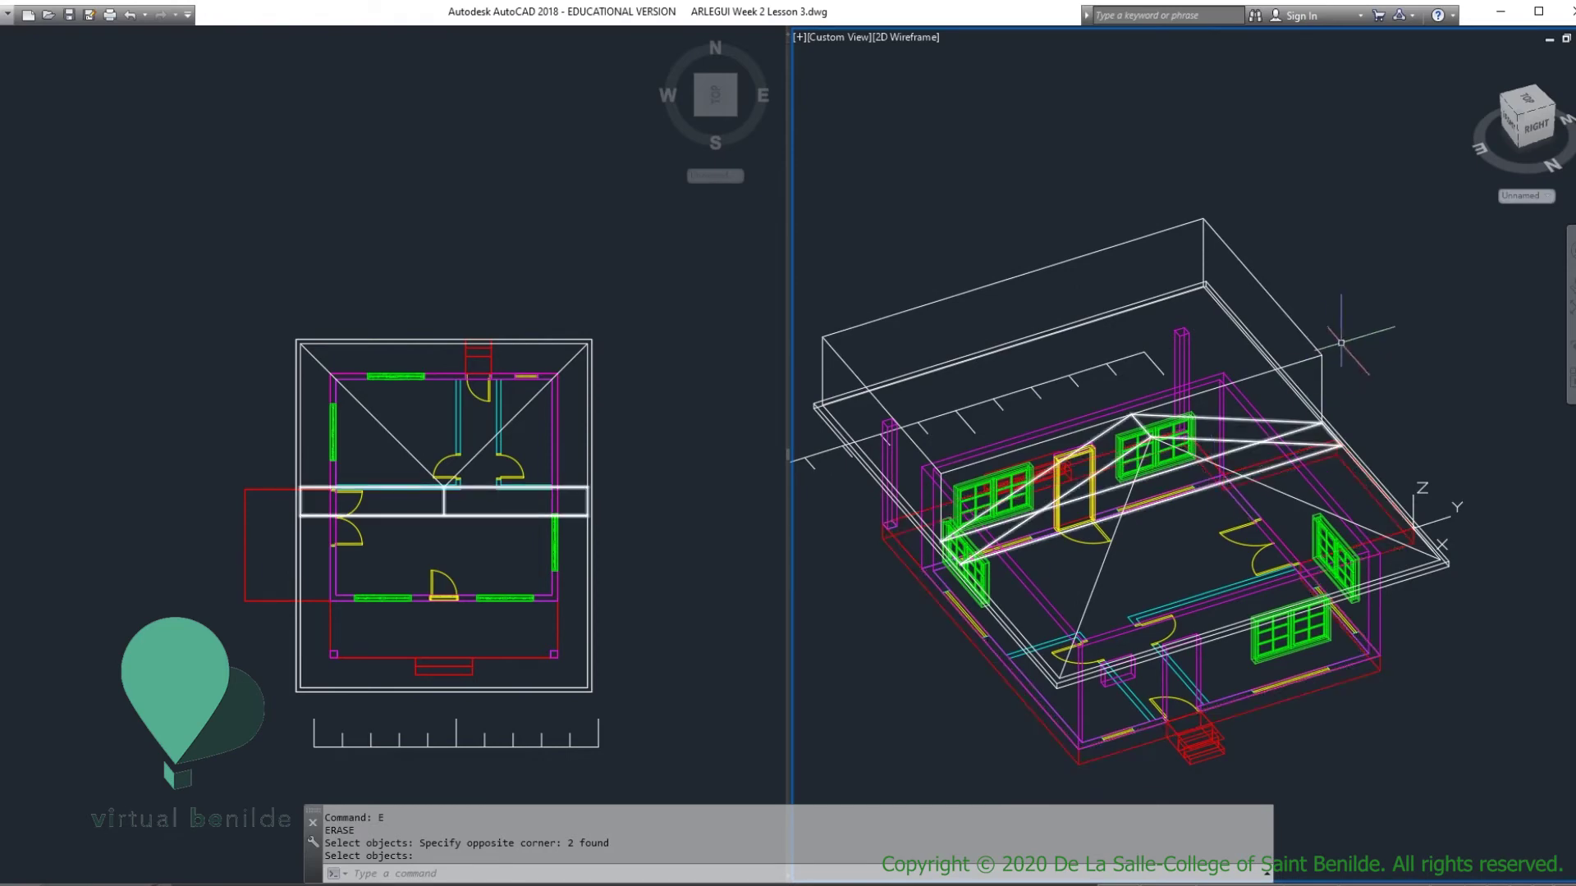
left_click(577, 515)
left_click(1387, 451)
scroll(1299, 442, "up", 2)
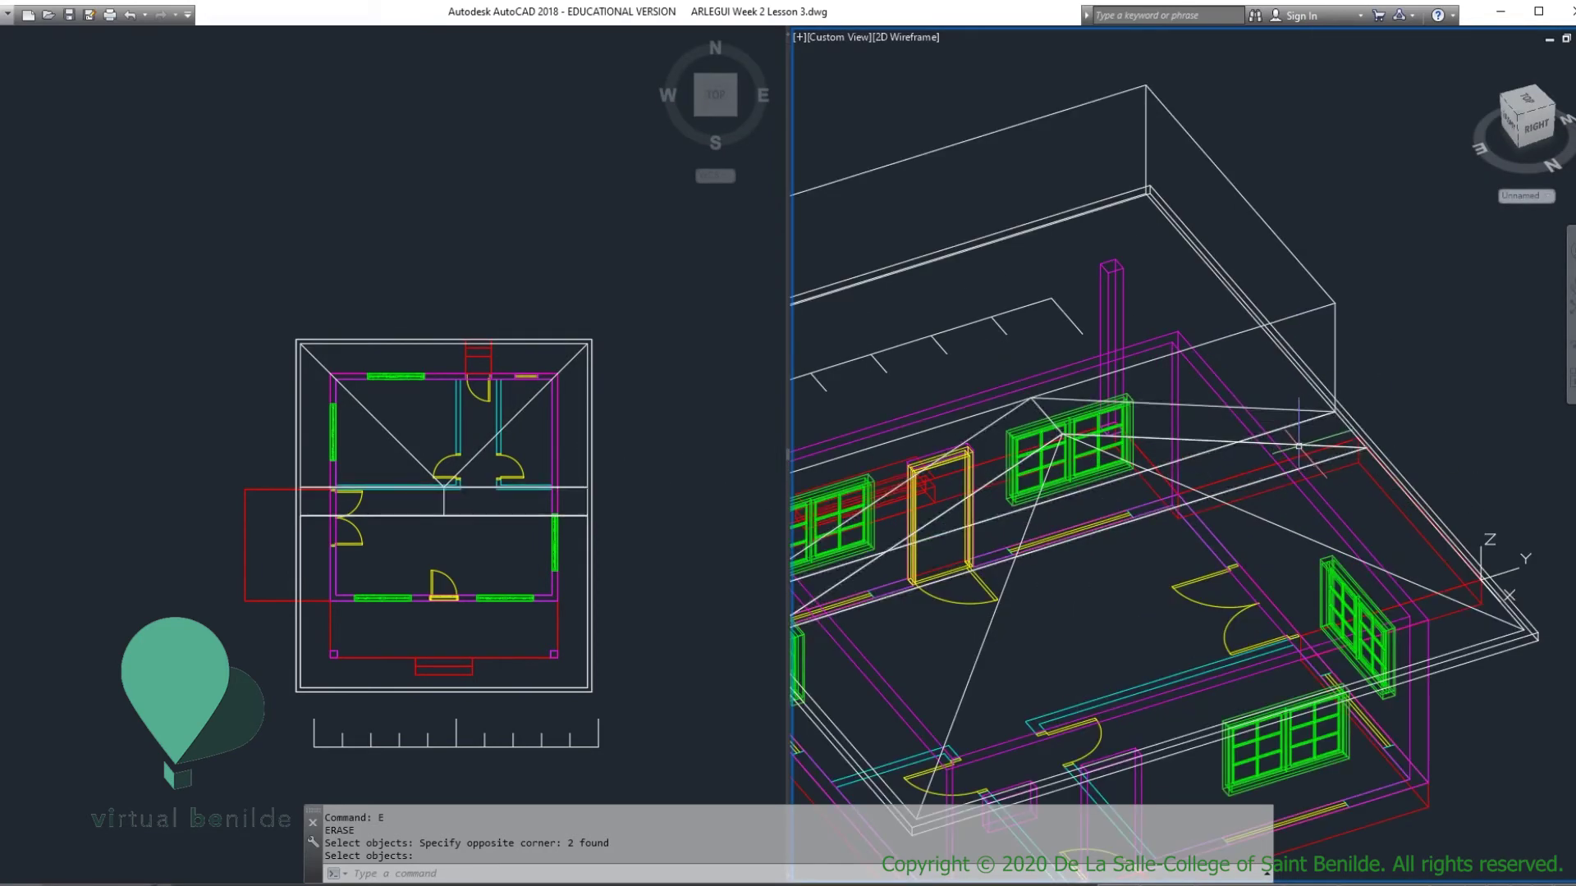
left_click(1302, 446)
key("Escape")
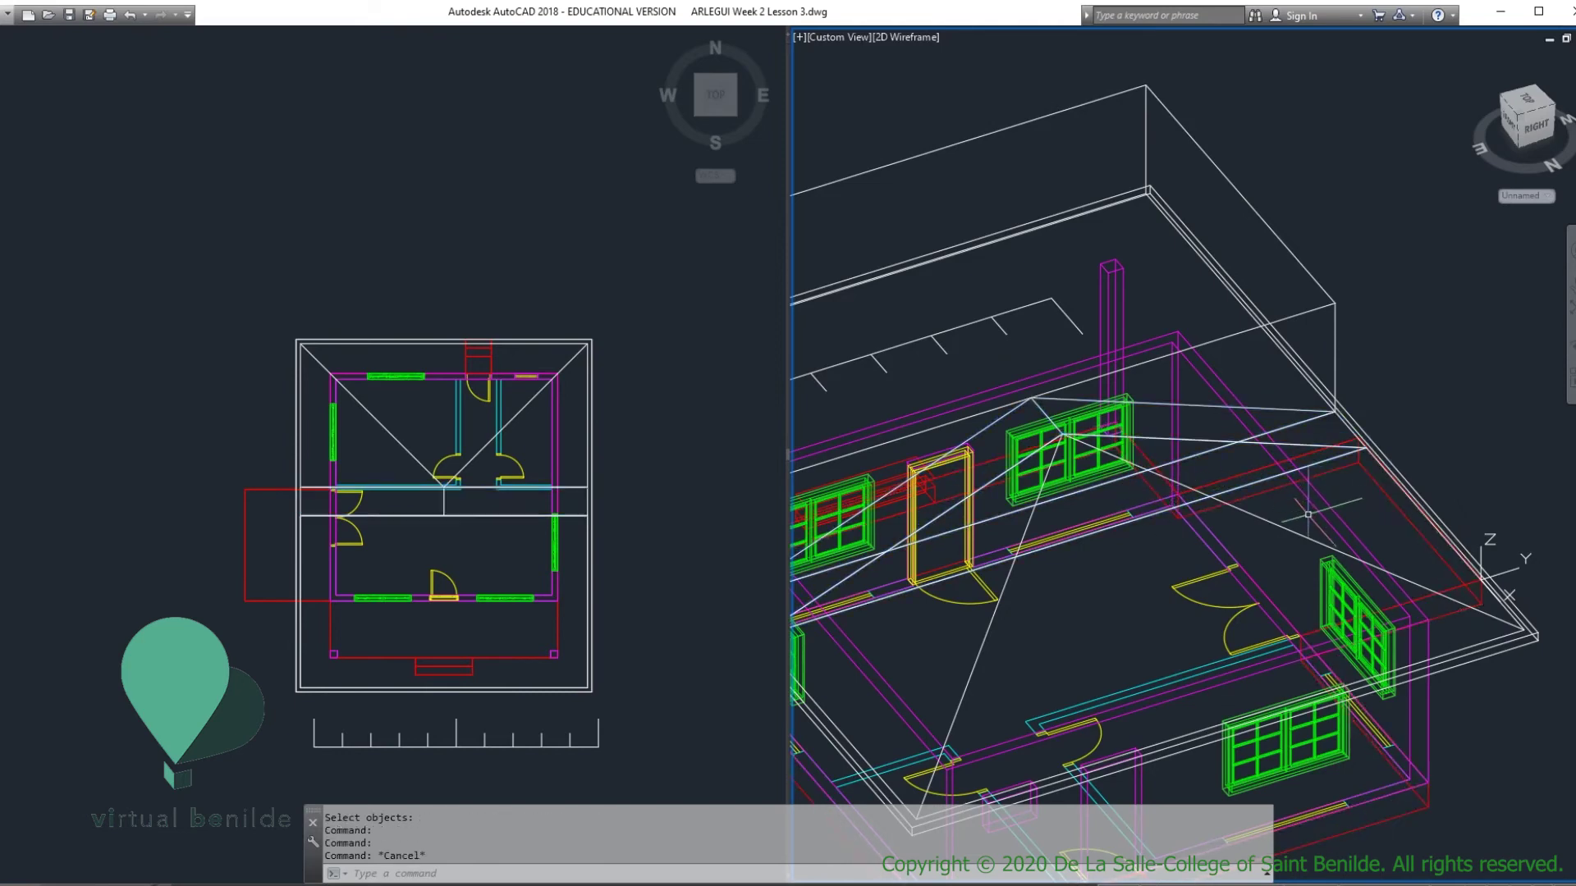
left_click(1292, 532)
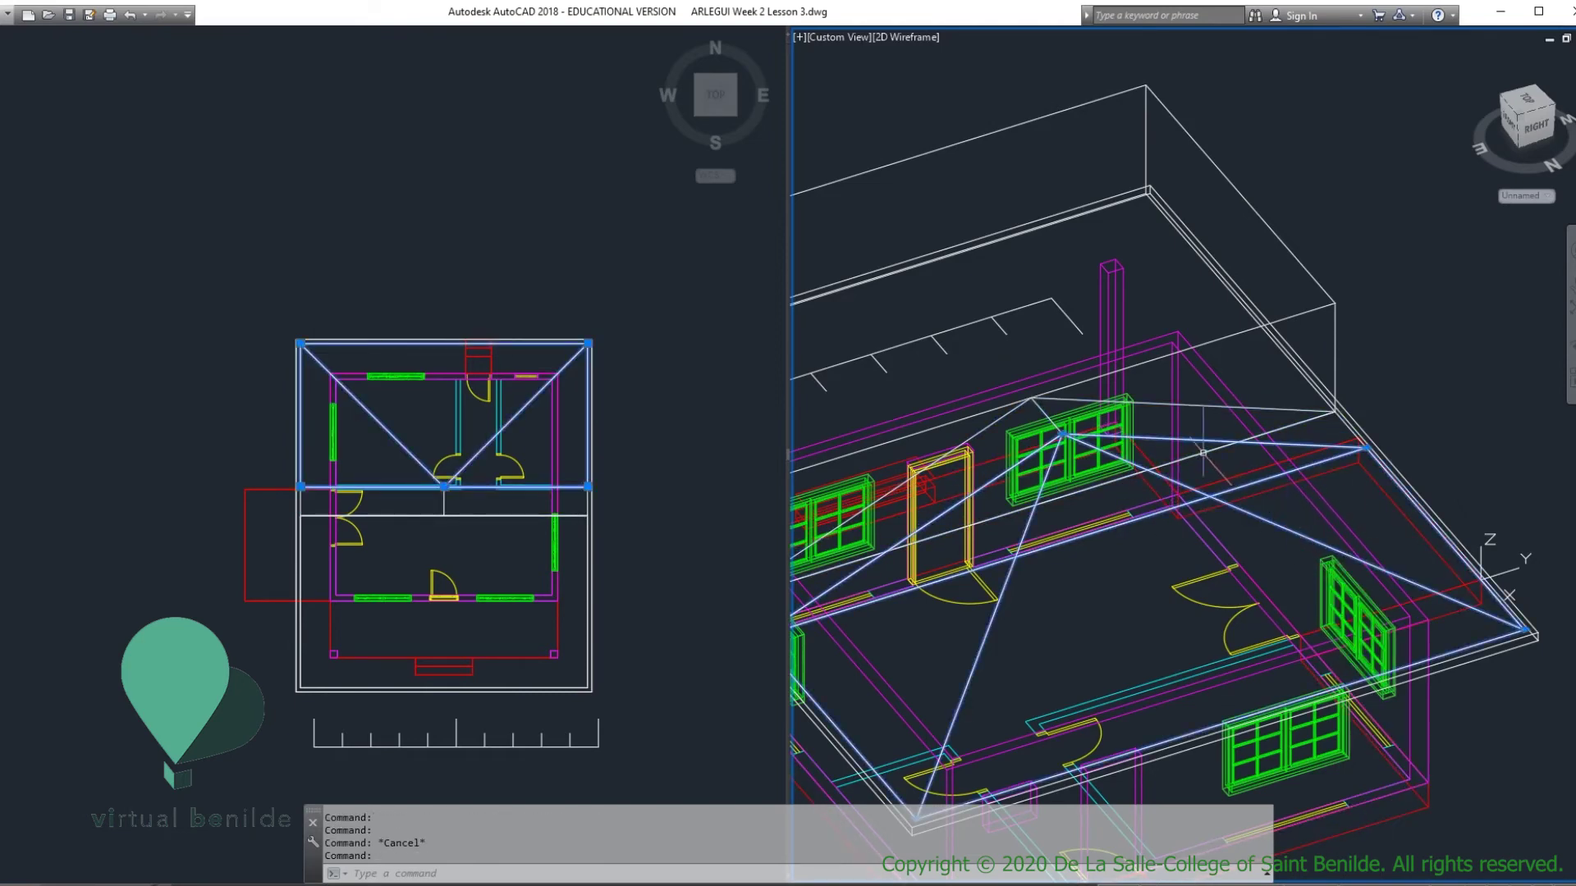
key("Escape")
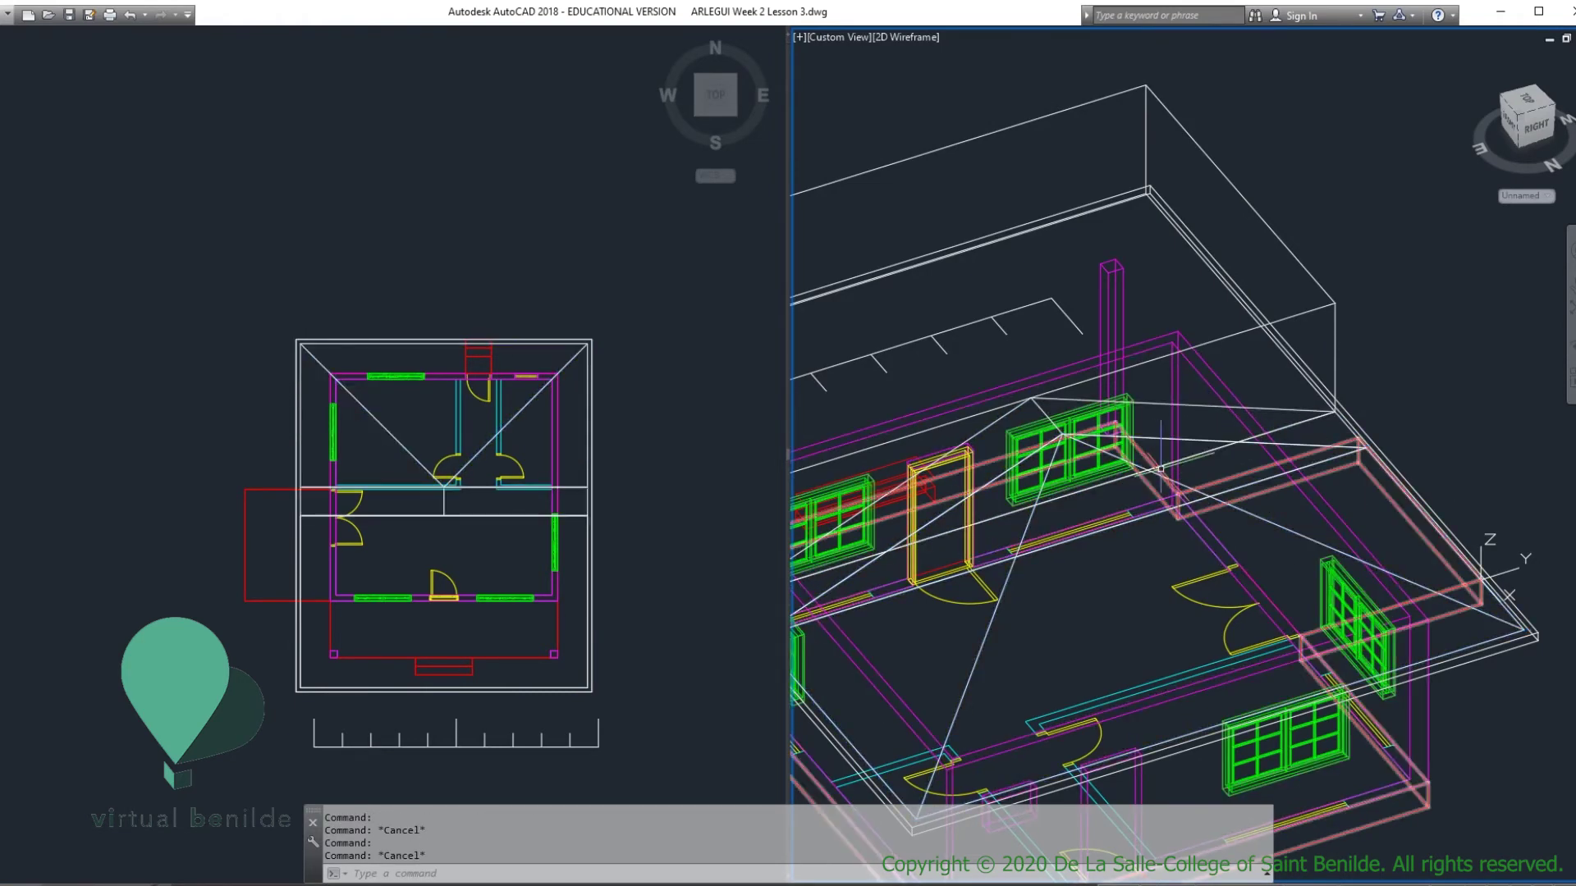
Step: Union the northern hip piece and the narrow middle strip into a single solid
type("UNI")
key("Return")
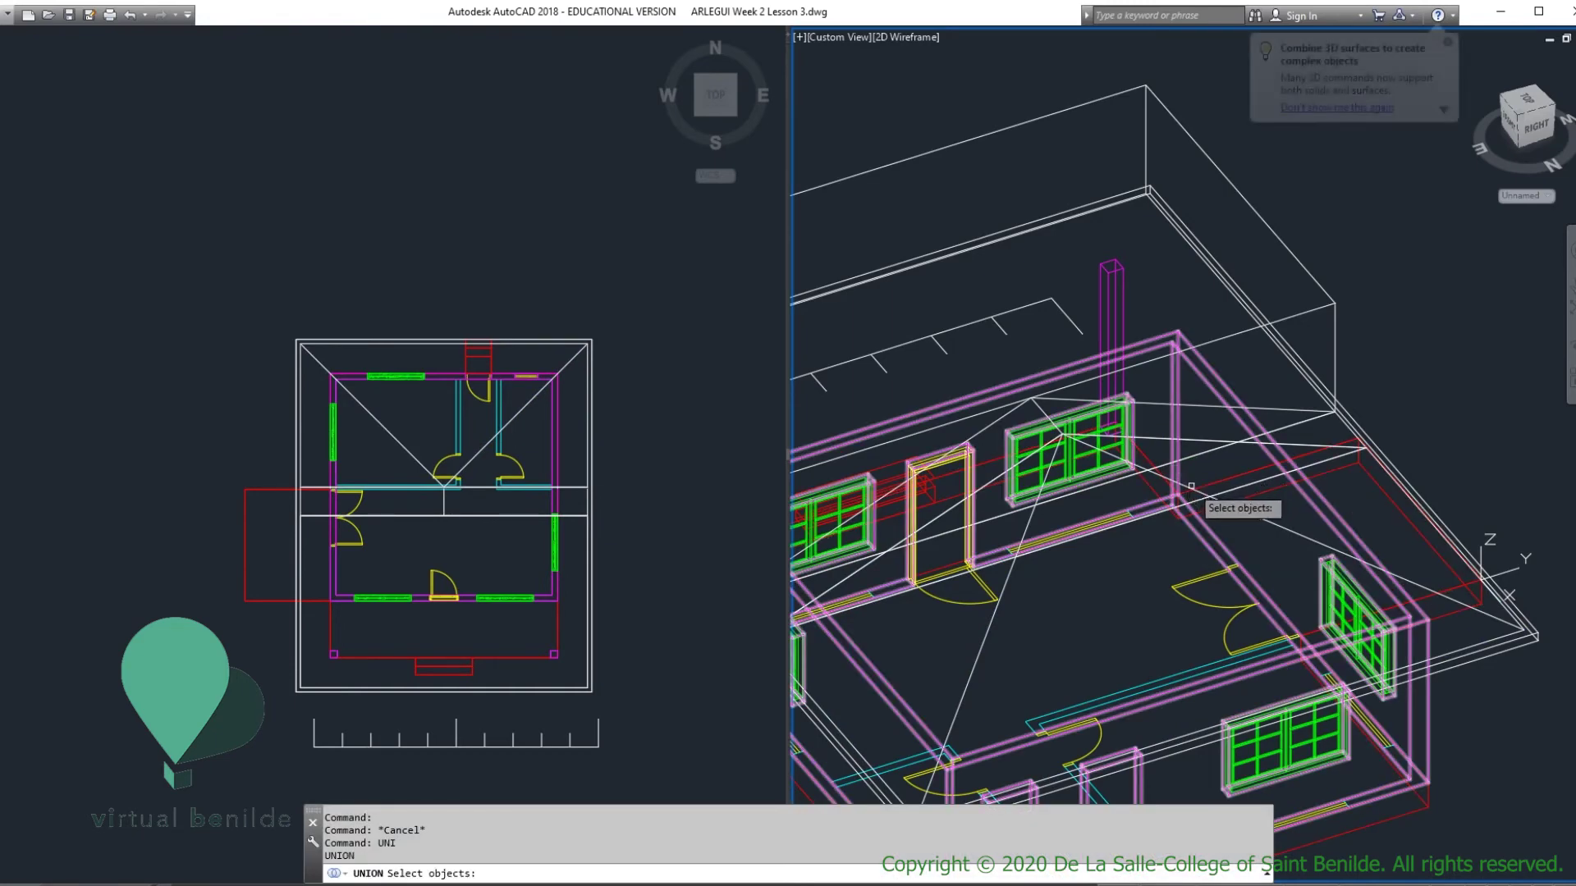
left_click(1161, 476)
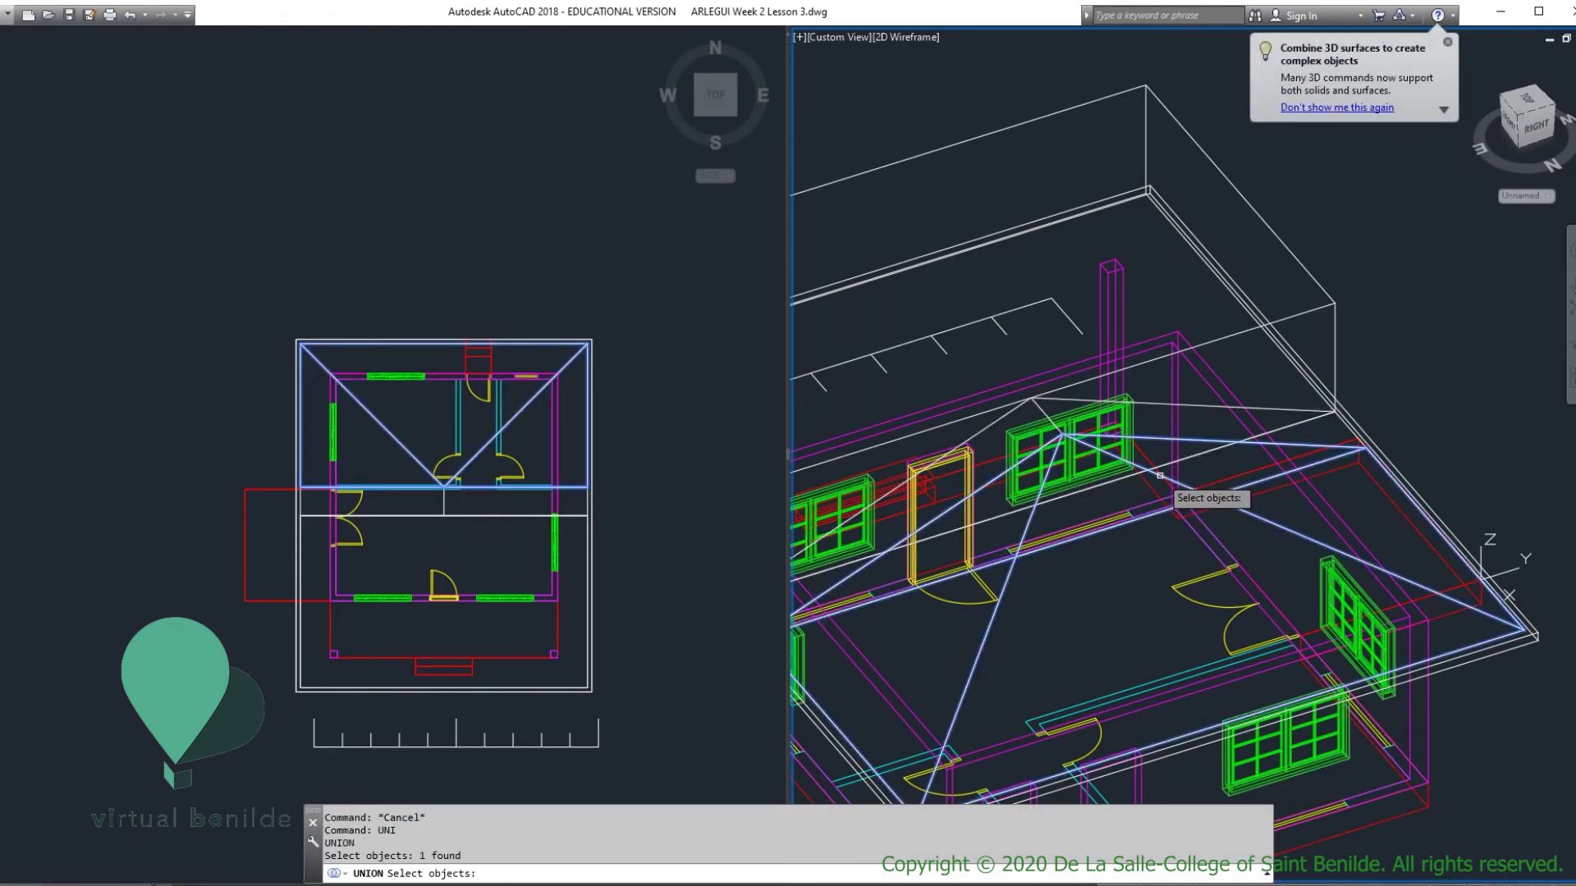
scroll(1185, 402, "up", 3)
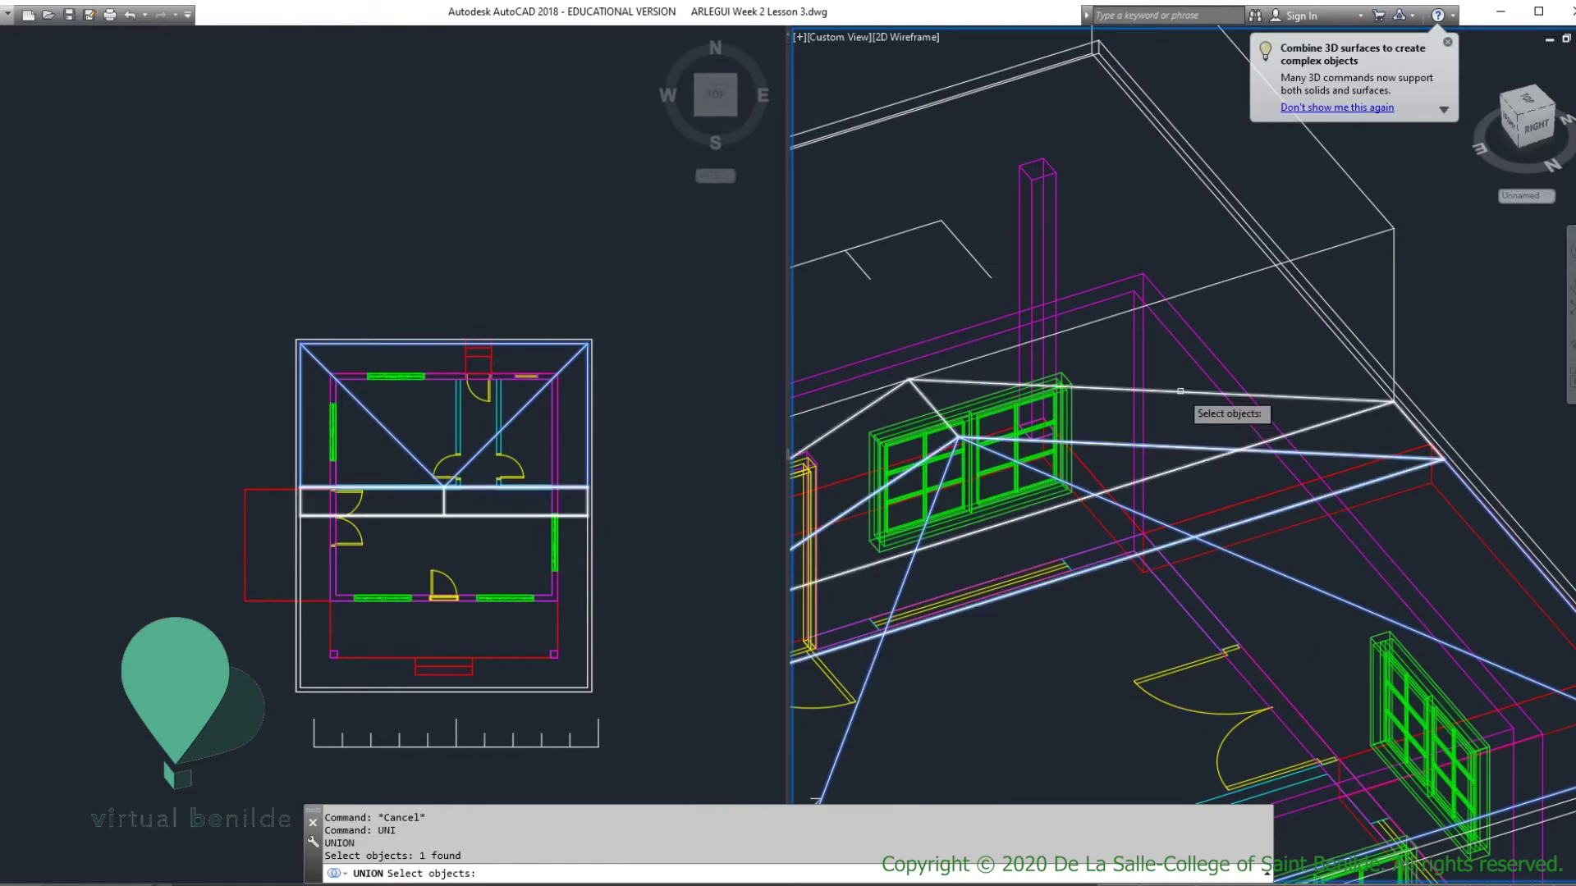
left_click(1185, 403)
key("Return")
scroll(1265, 441, "down", 5)
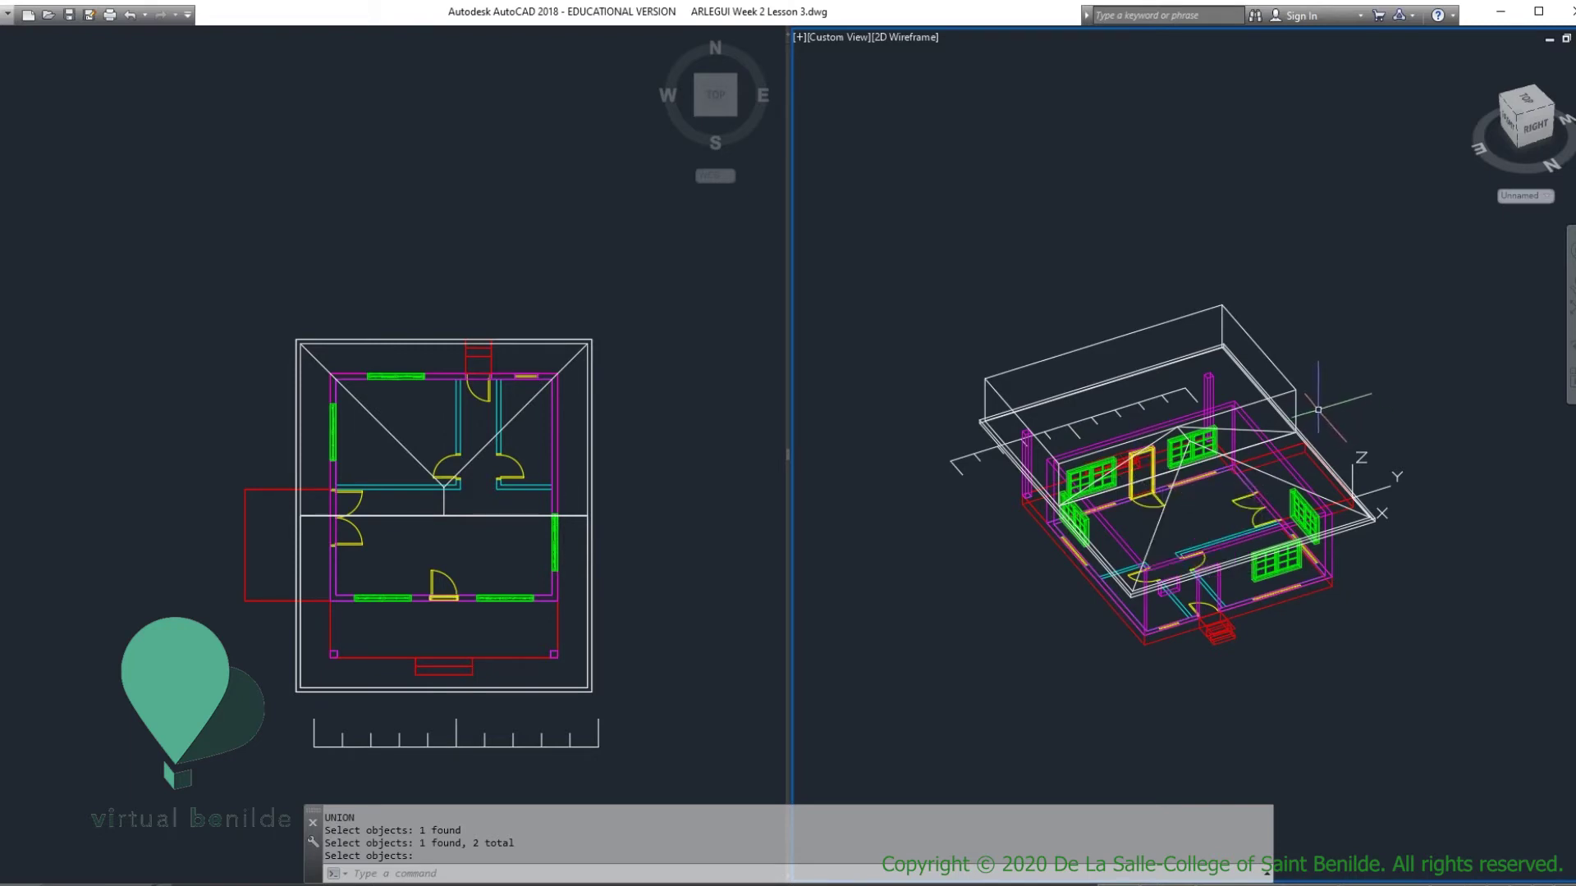
Step: Erase the remaining uncut southern roof block
key("Return")
type("E")
key("Return")
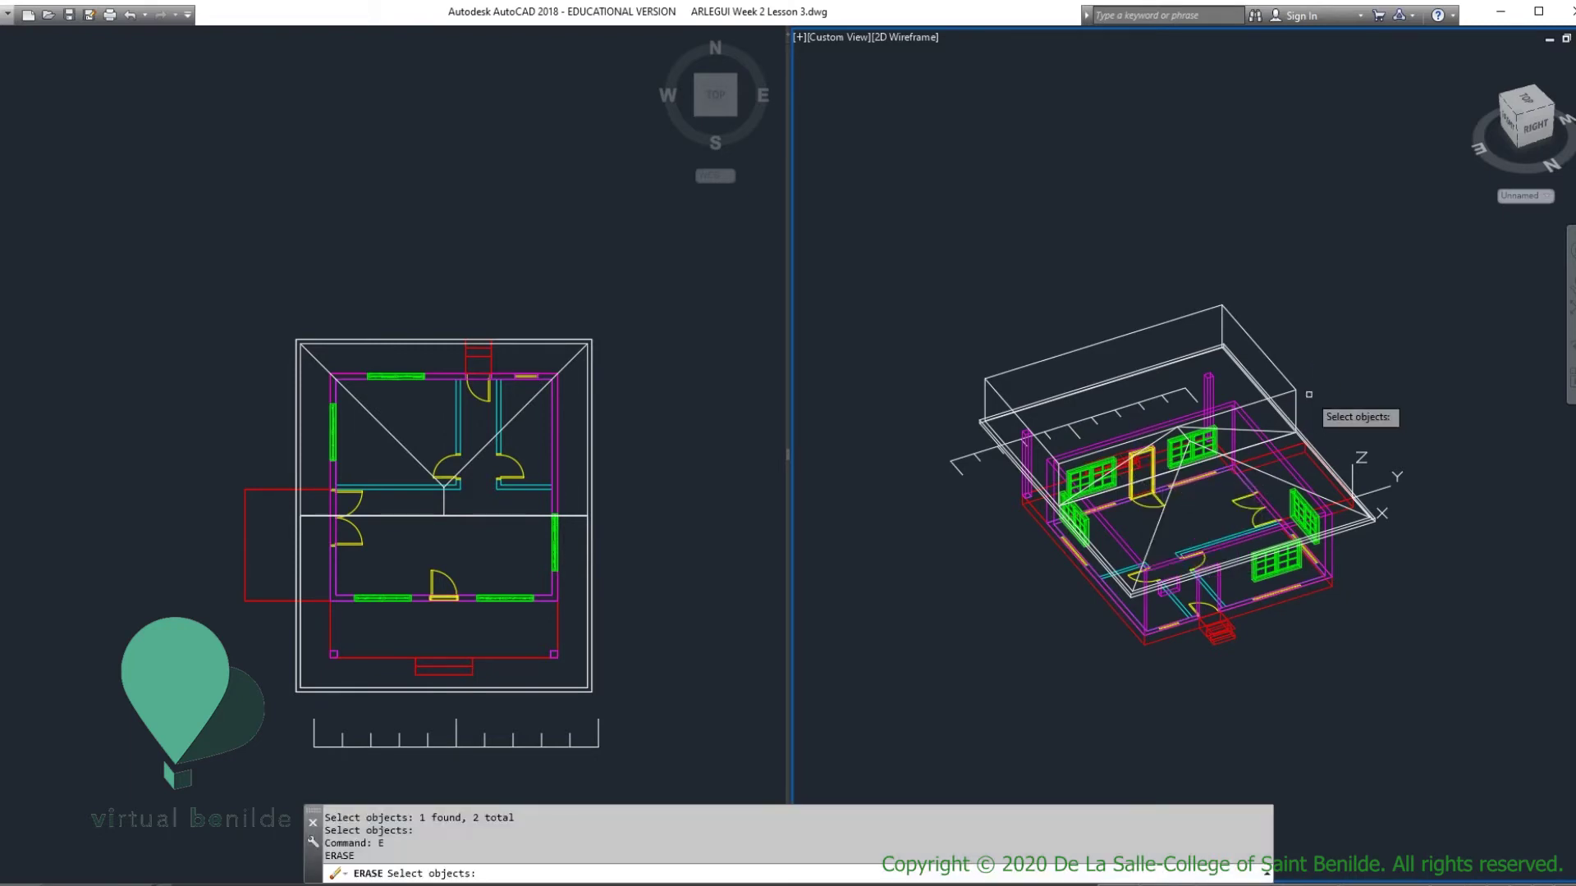
left_click(1301, 394)
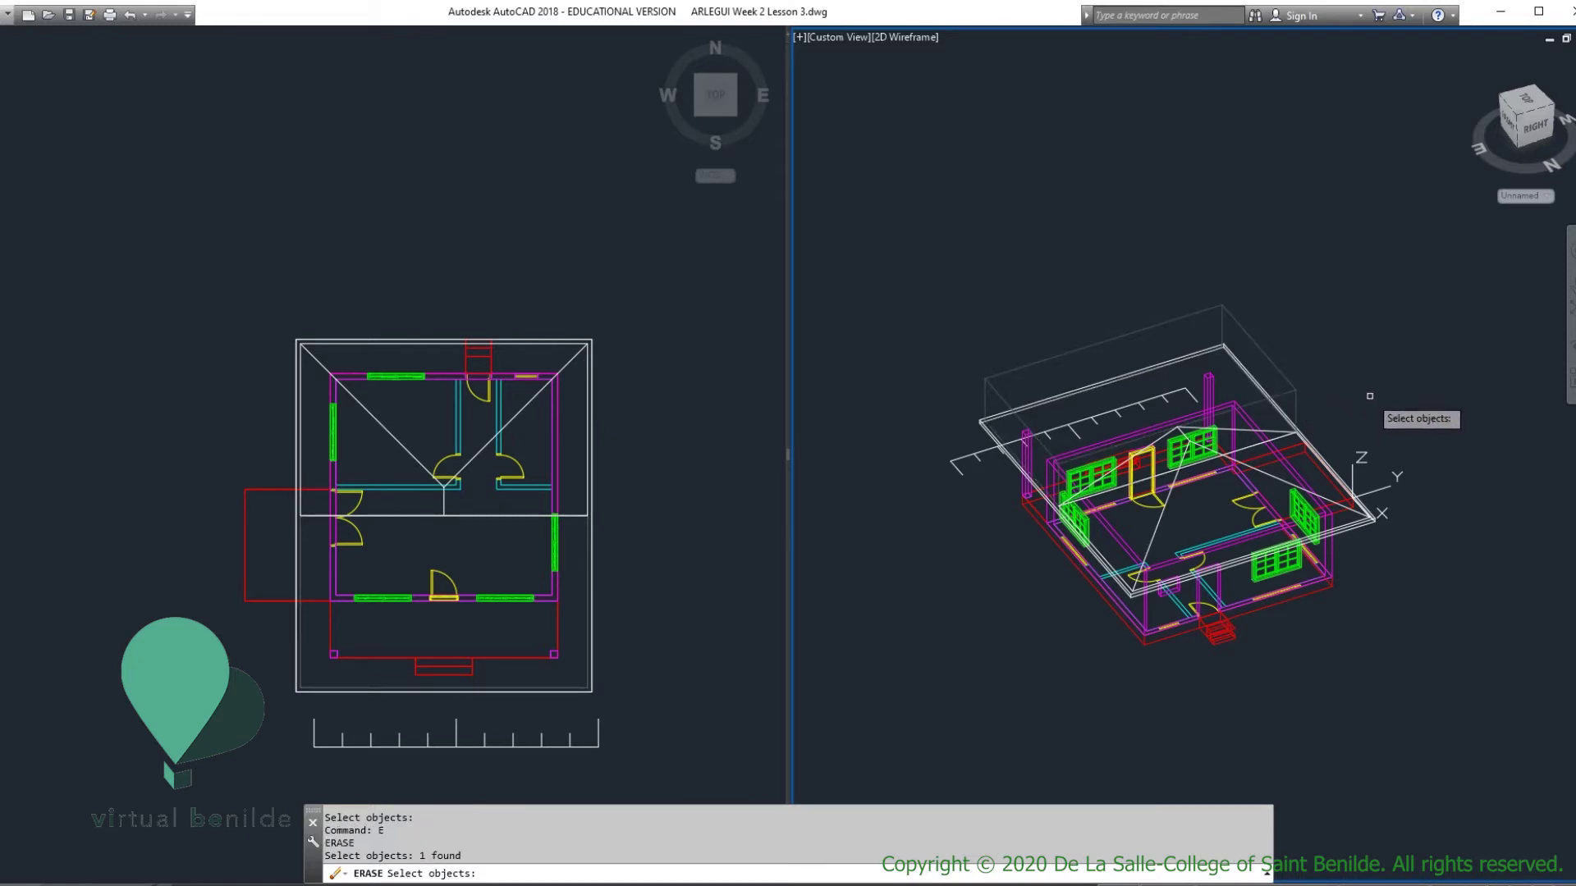
key("Return")
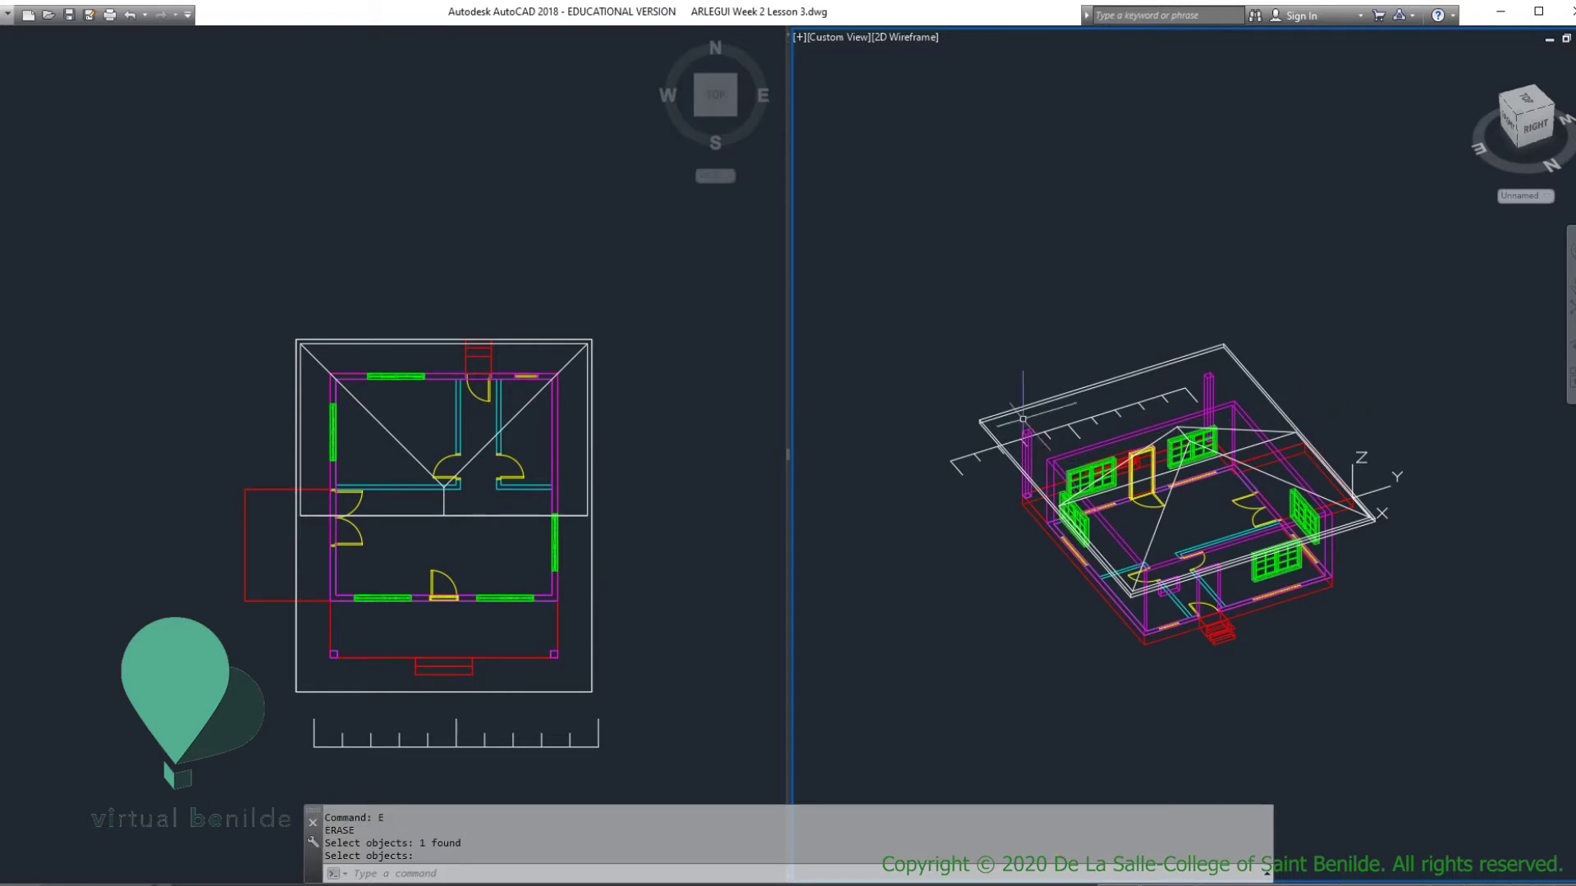
Step: Mirror the northern roof half across a horizontal line along its straight southern edge in plan, keeping the source solid
left_click(473, 457)
scroll(447, 533, "up", 2)
middle_click_drag(447, 538, 535, 476)
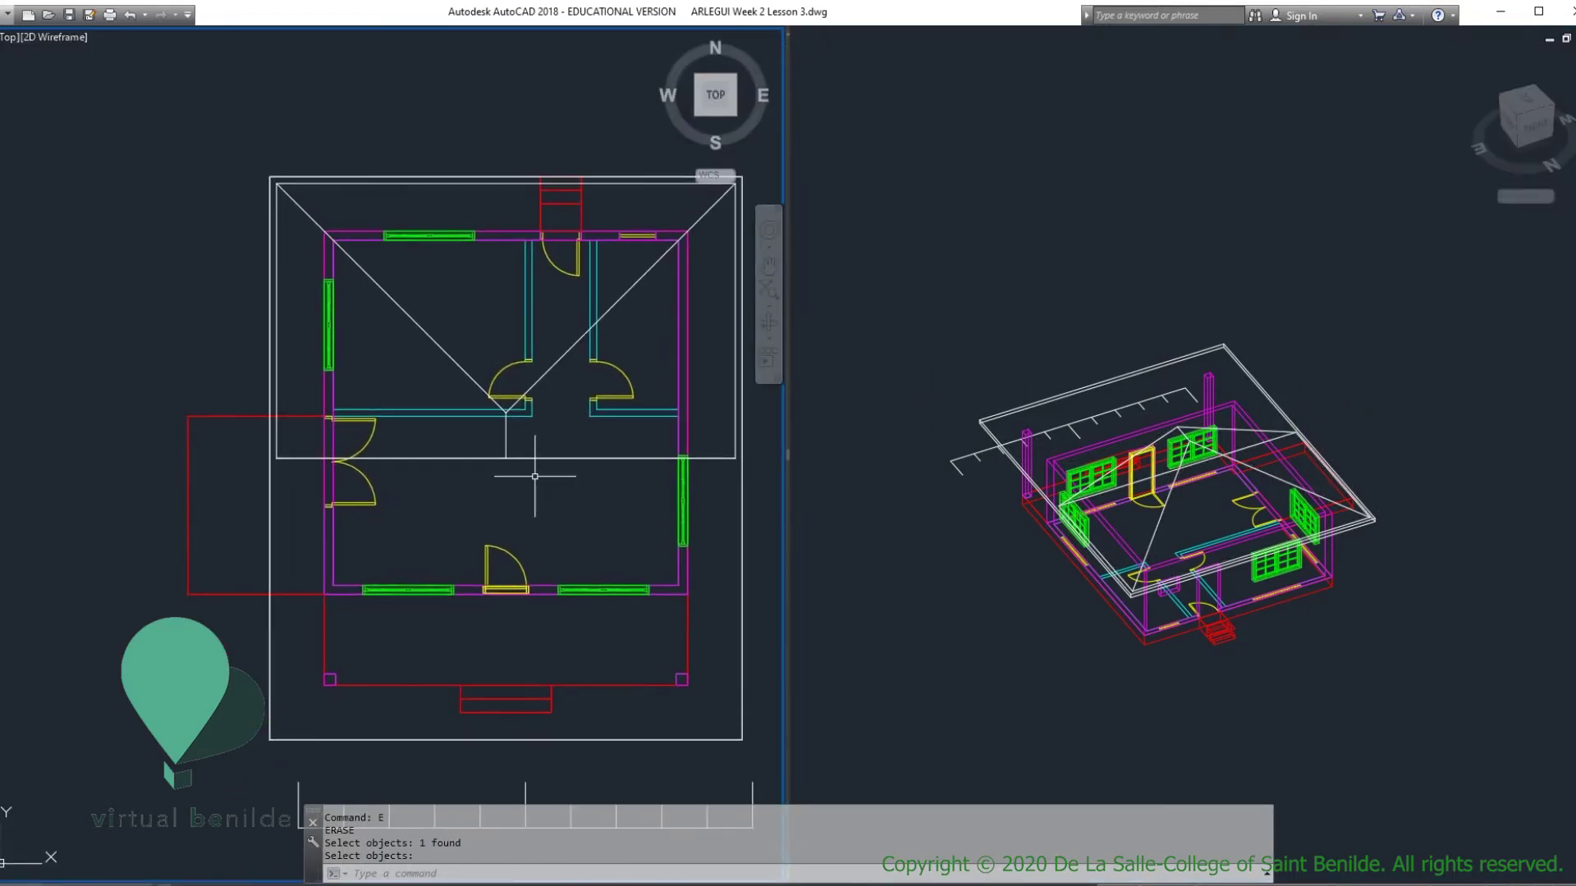
type("MI")
key("Return")
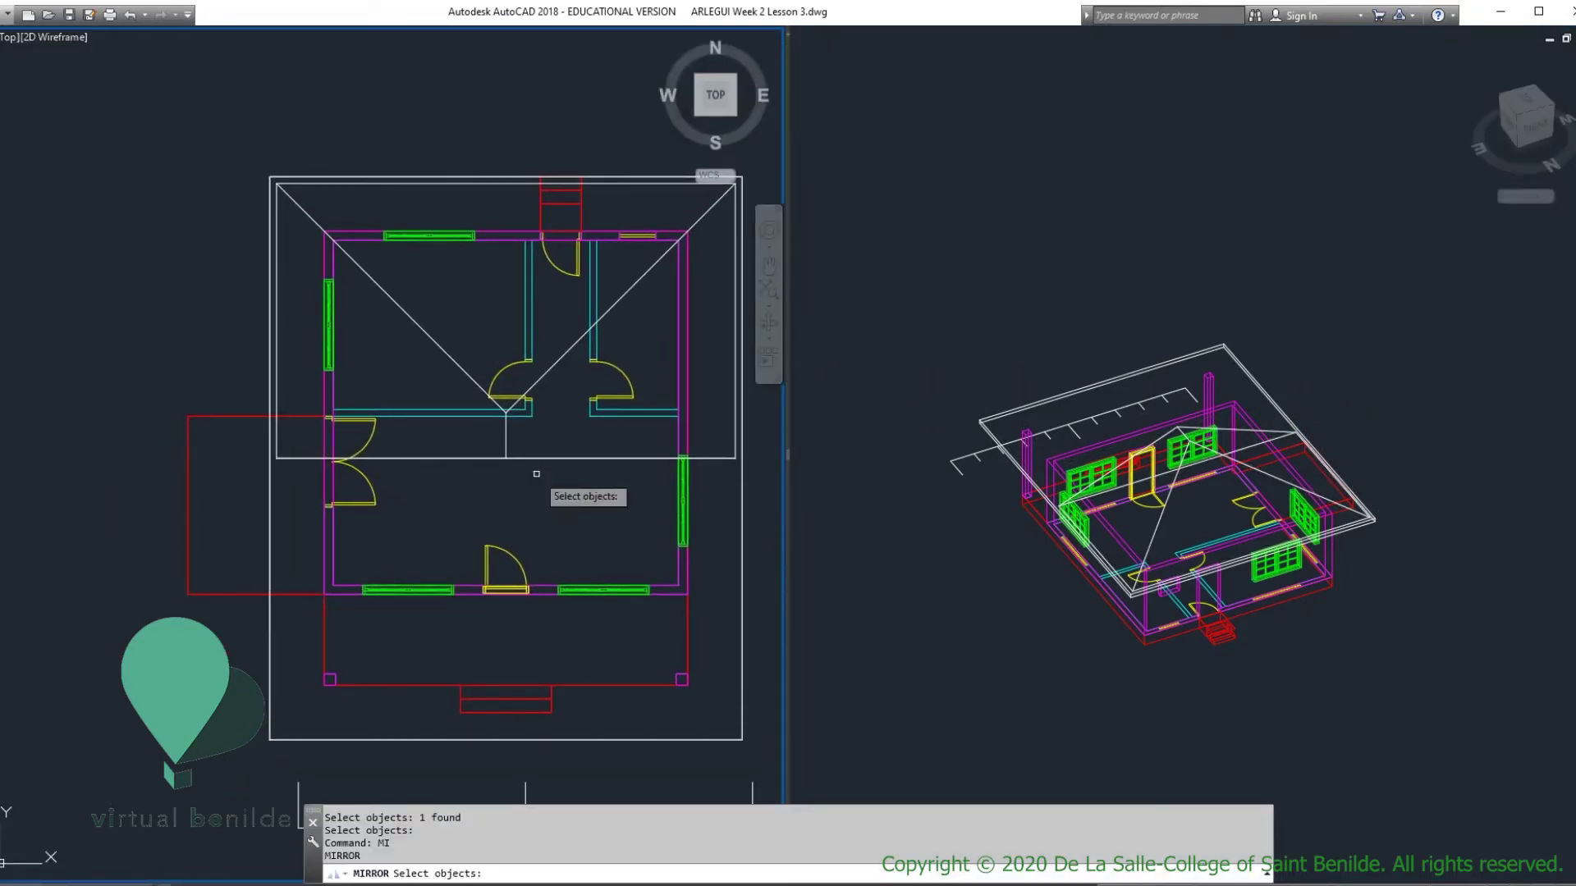
left_click(530, 459)
key("Return")
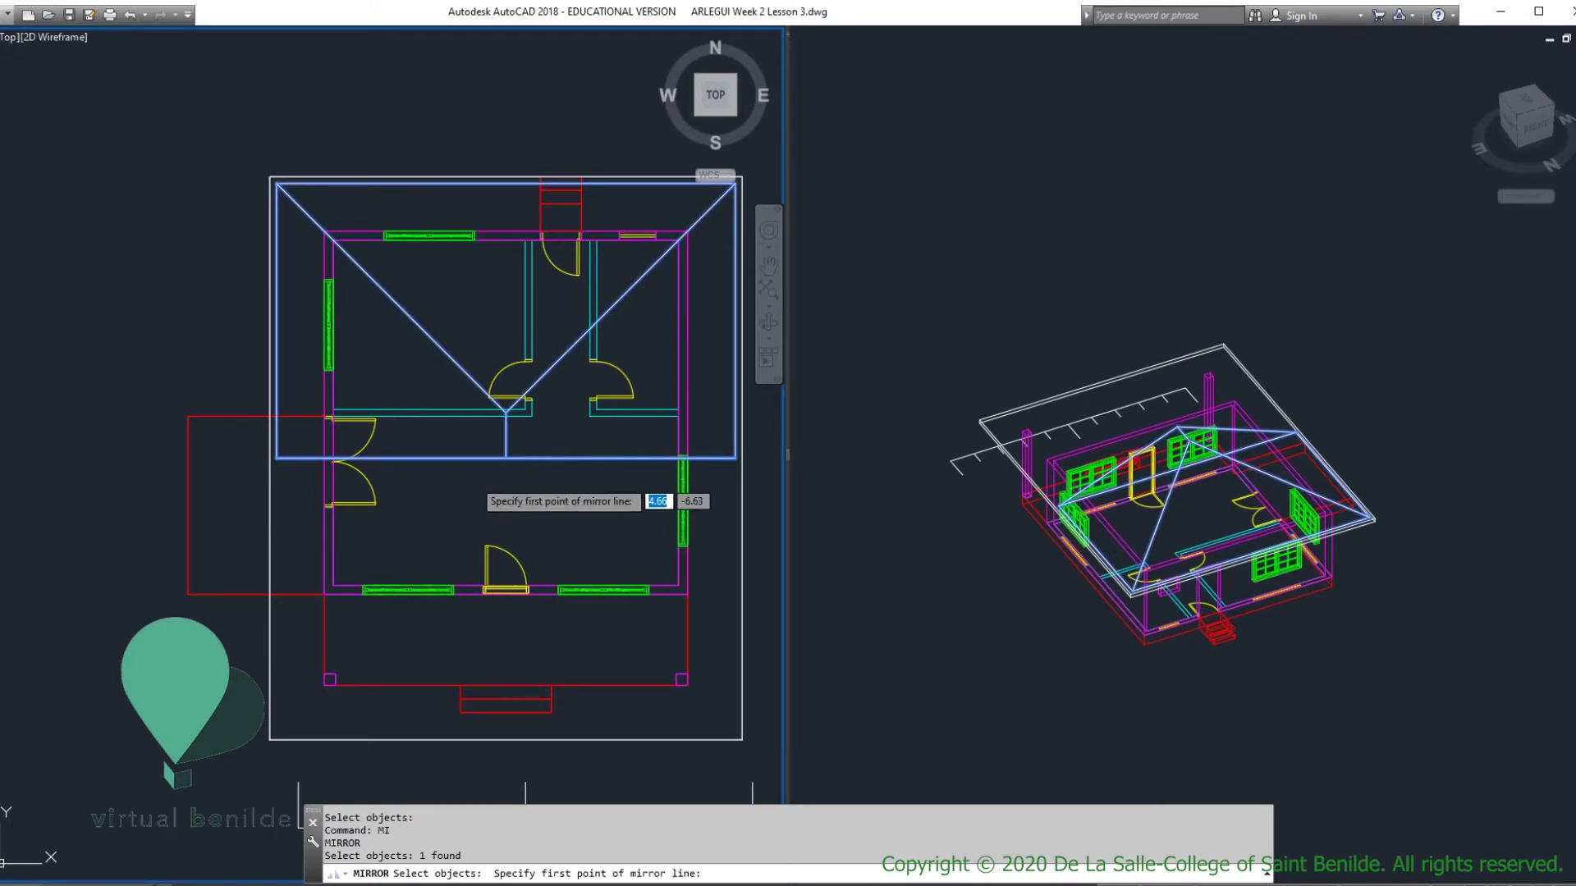
left_click(461, 457)
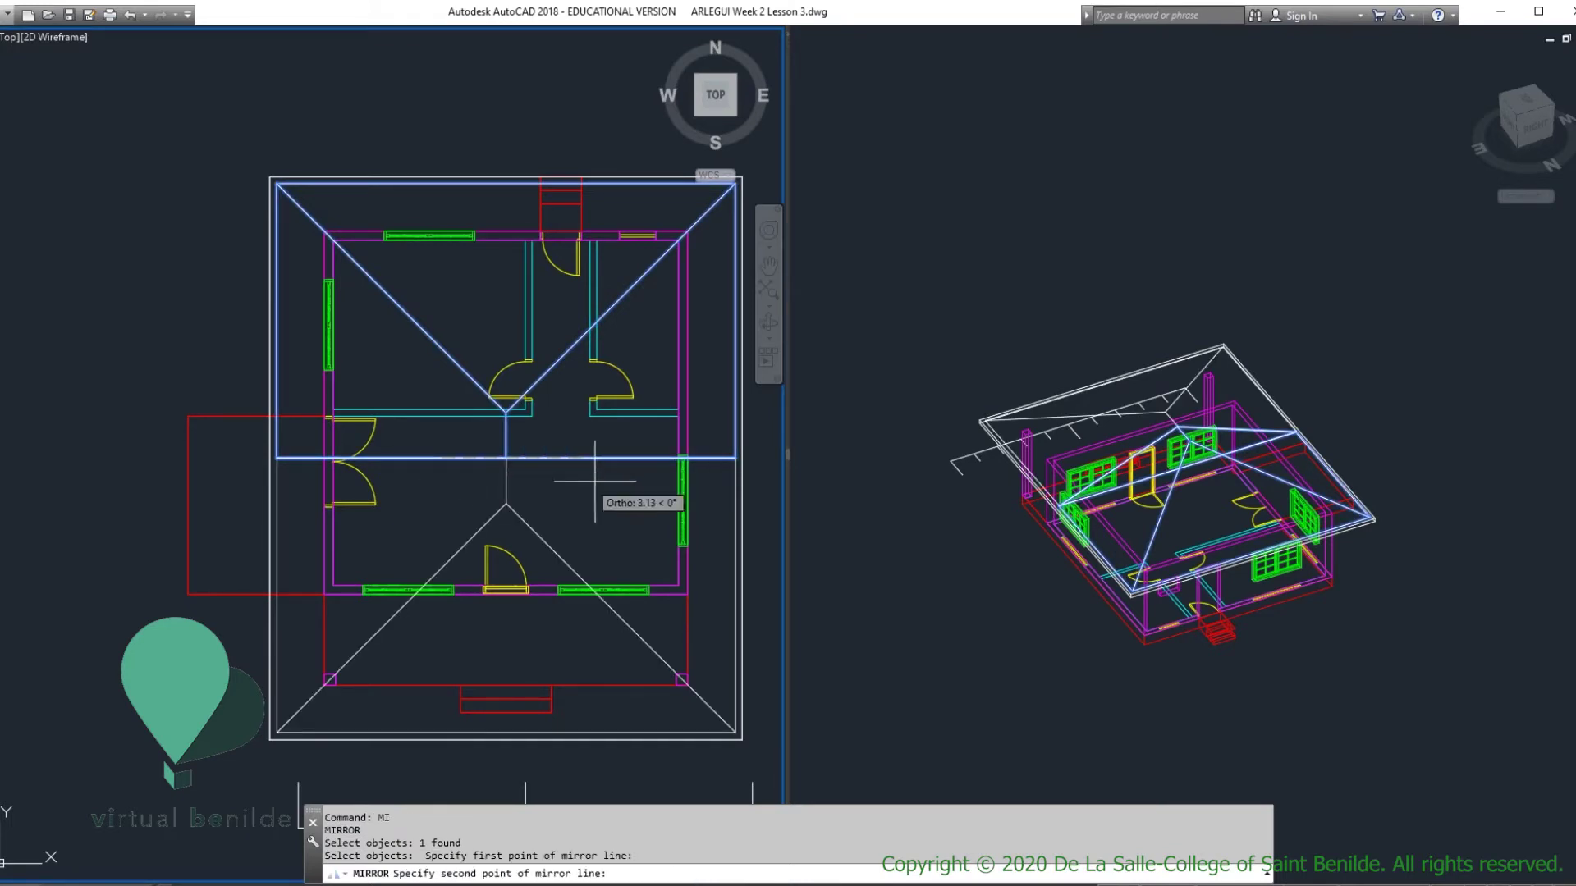
middle_click_drag(698, 473, 535, 429)
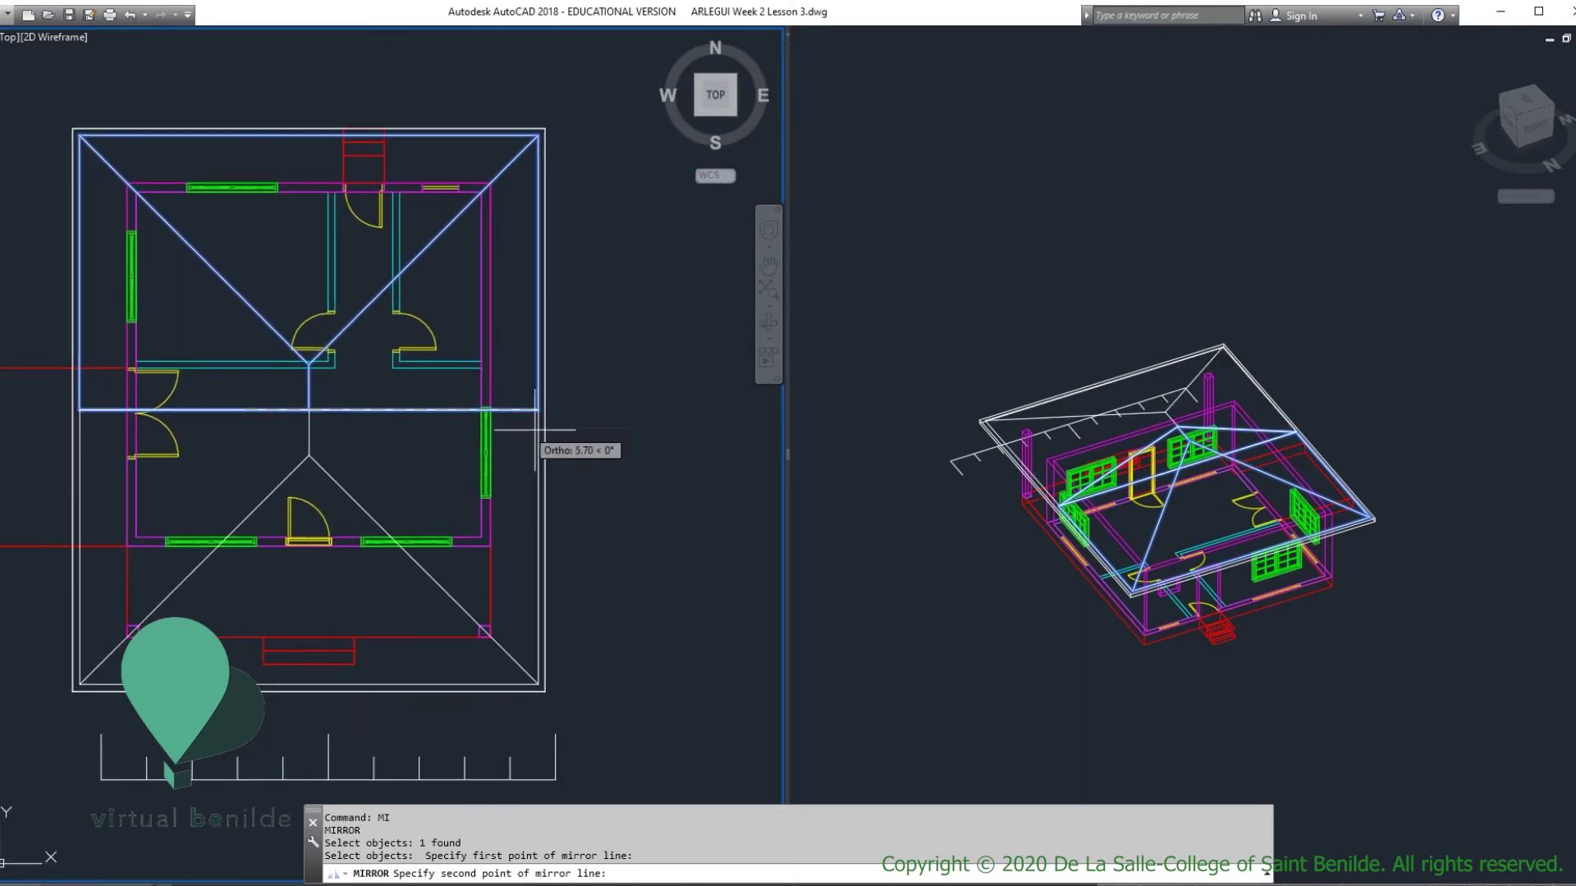
left_click(657, 406)
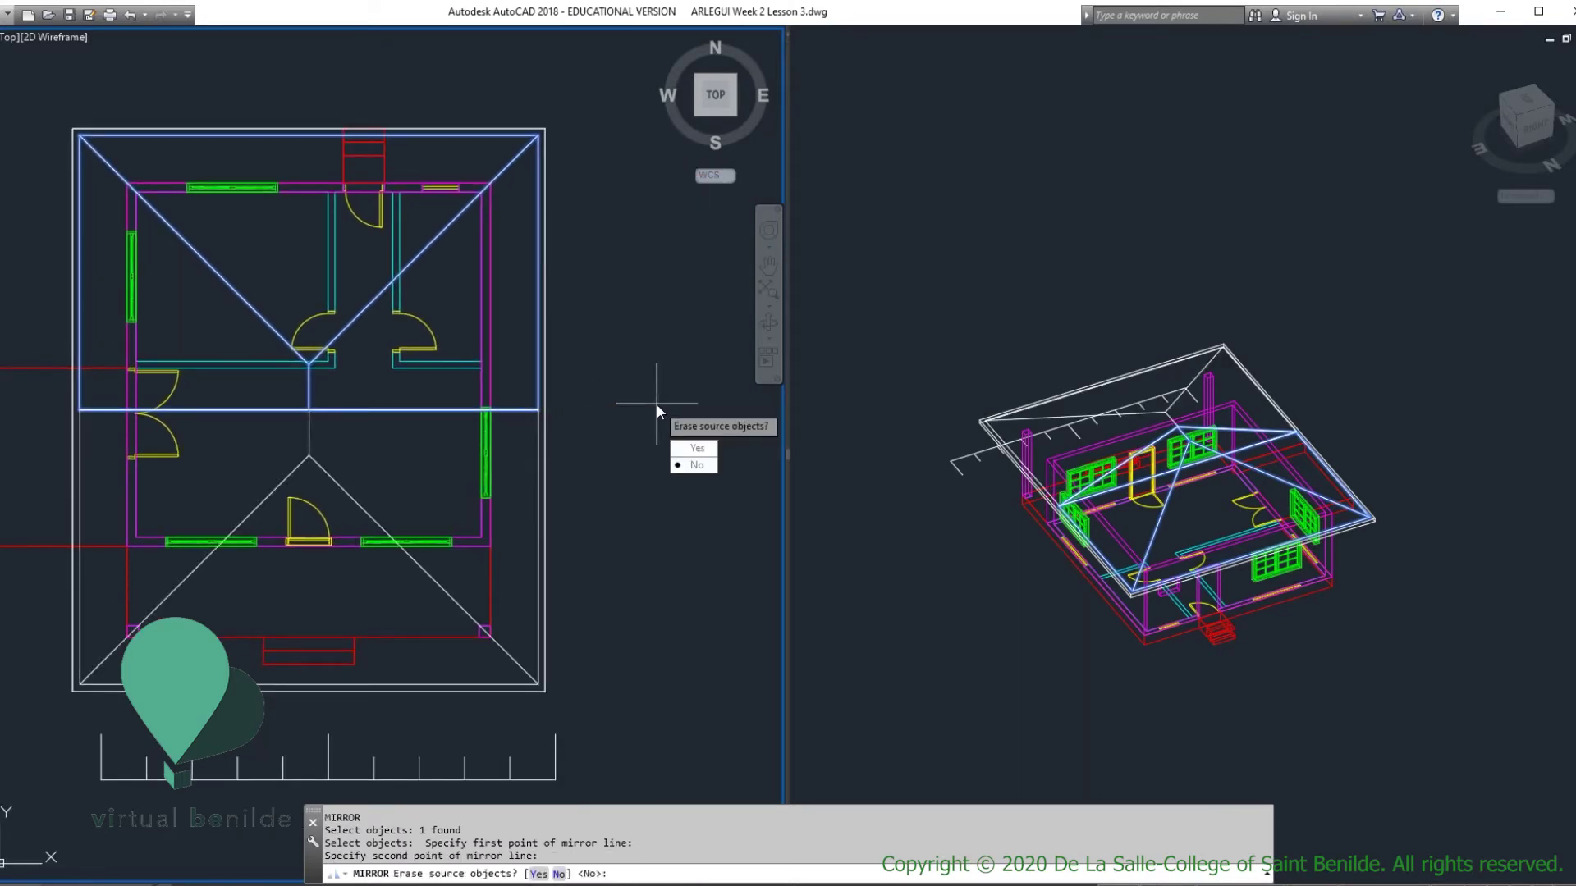
key("Return")
Step: Union the northern and southern roof halves into a single hip roof solid
left_click(1130, 465)
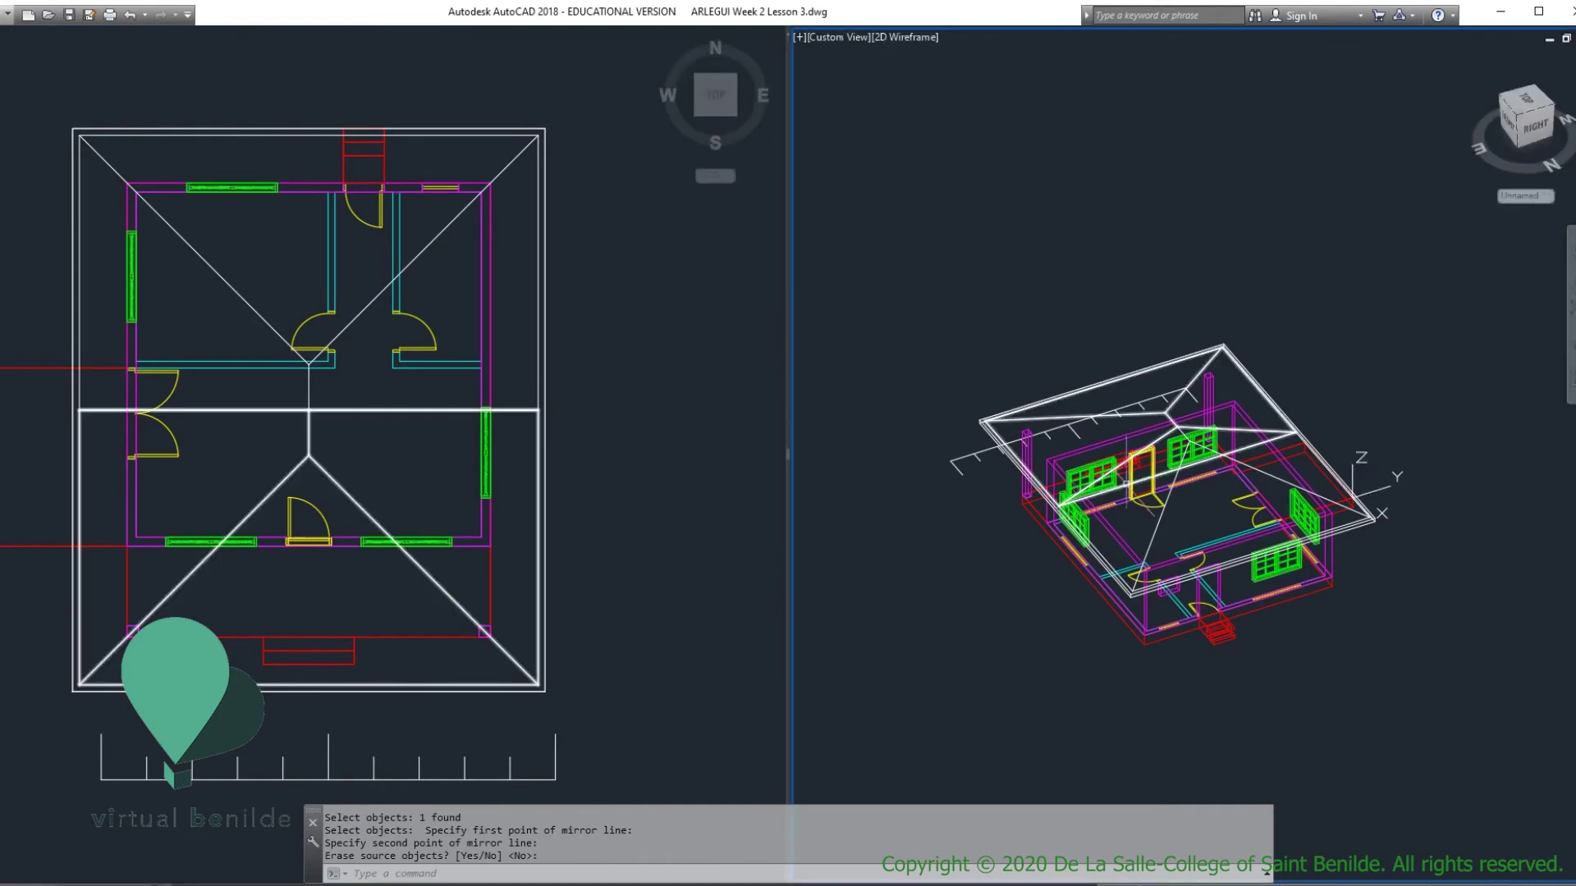
middle_click_drag(1129, 465, 936, 591, "shift")
scroll(1208, 418, "up", 6)
scroll(1110, 525, "down", 5)
left_click(394, 420)
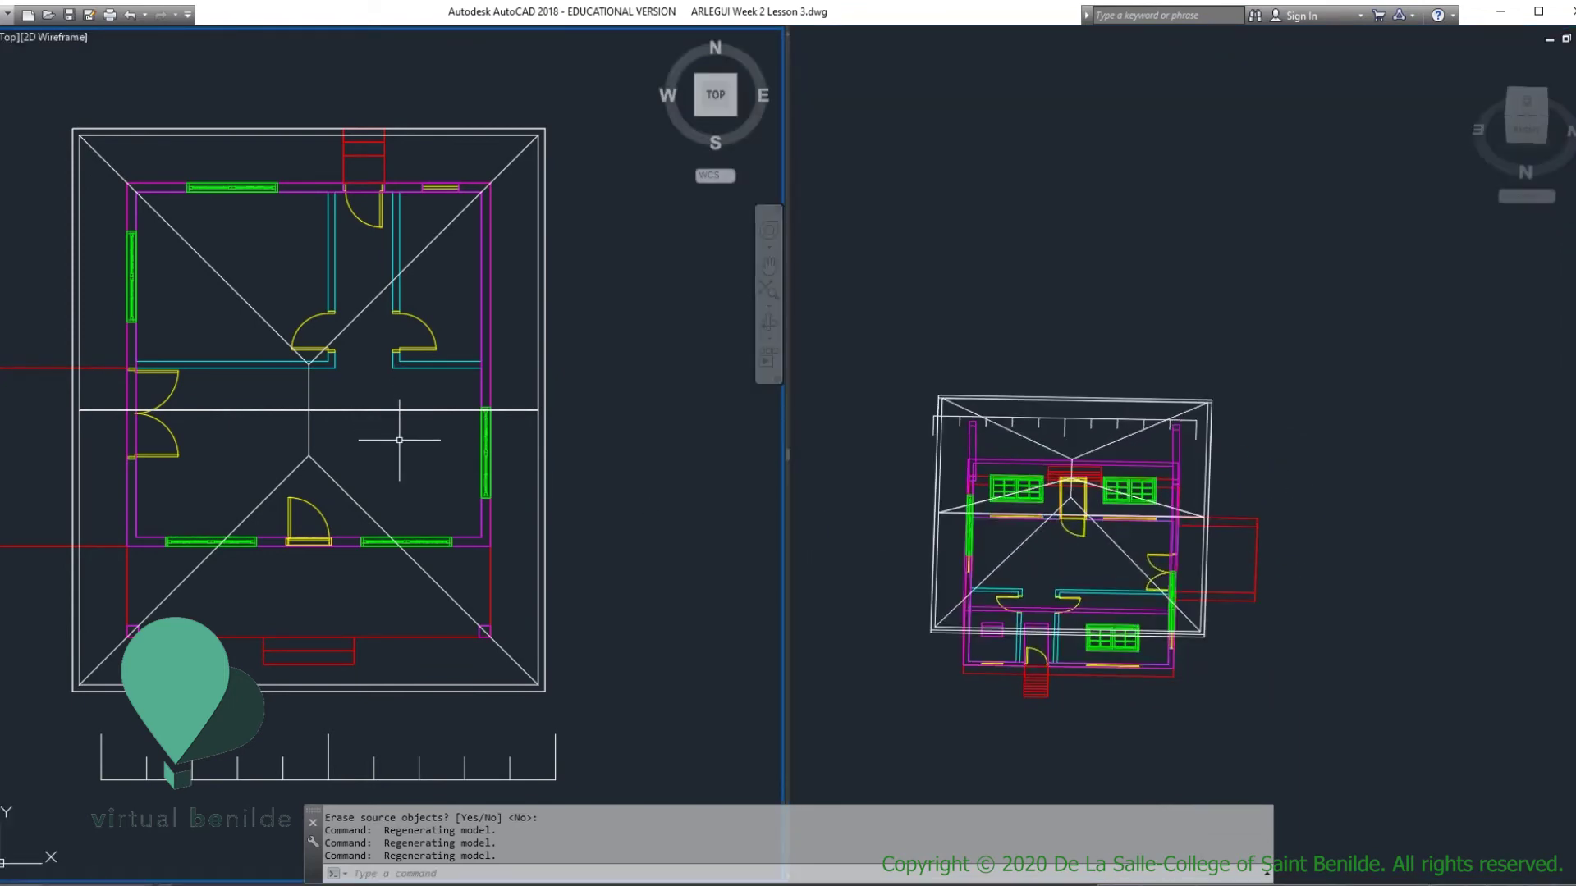
type("UNI")
key("Return")
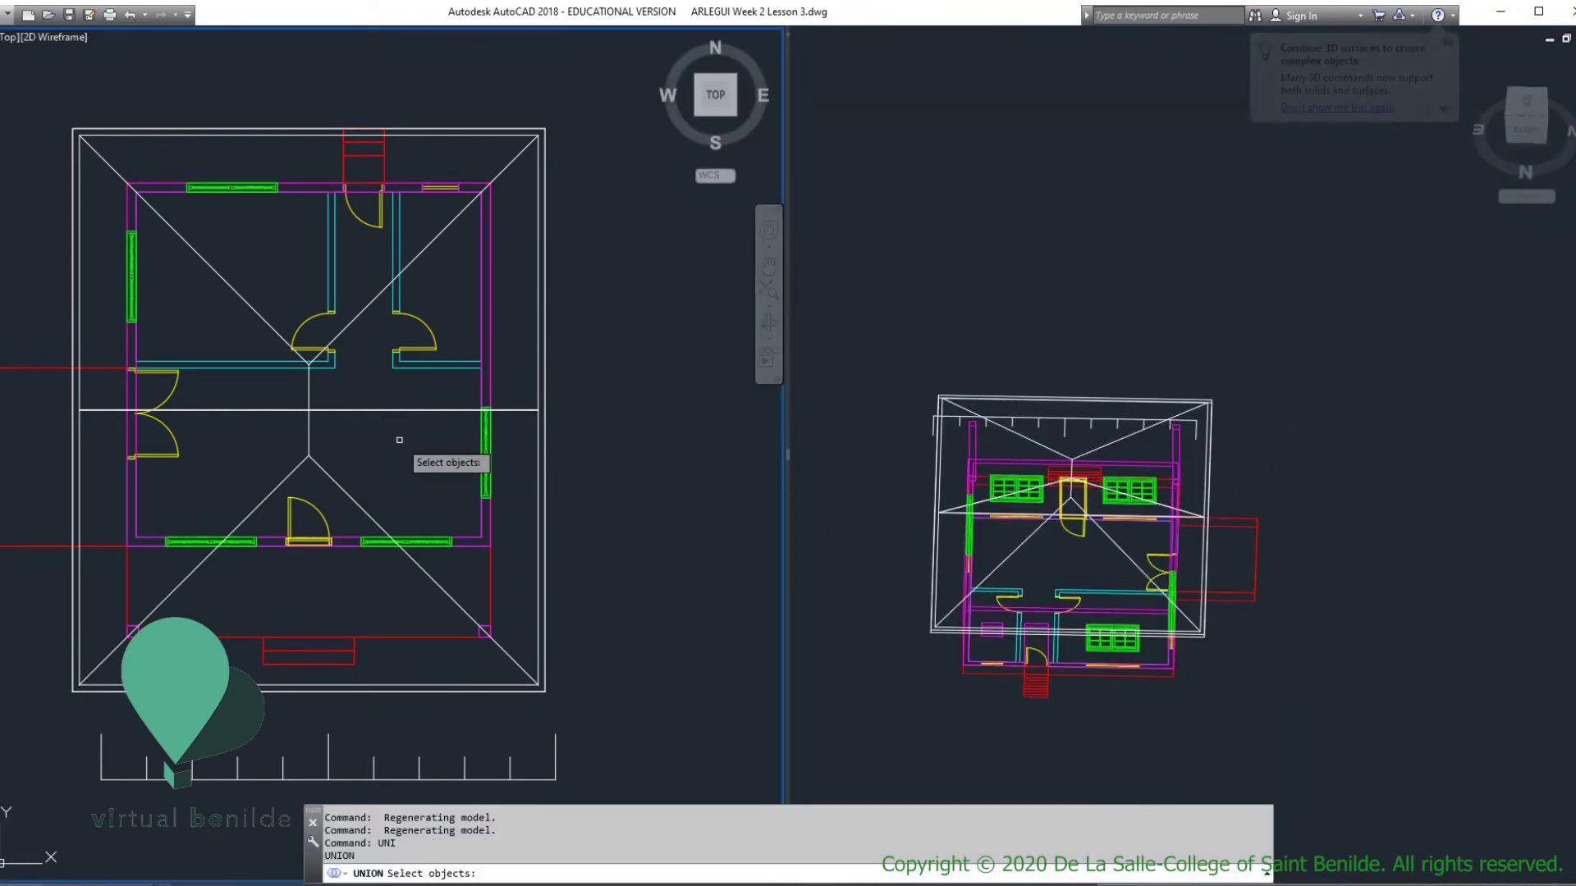
left_click(431, 443)
left_click(370, 390)
key("Return")
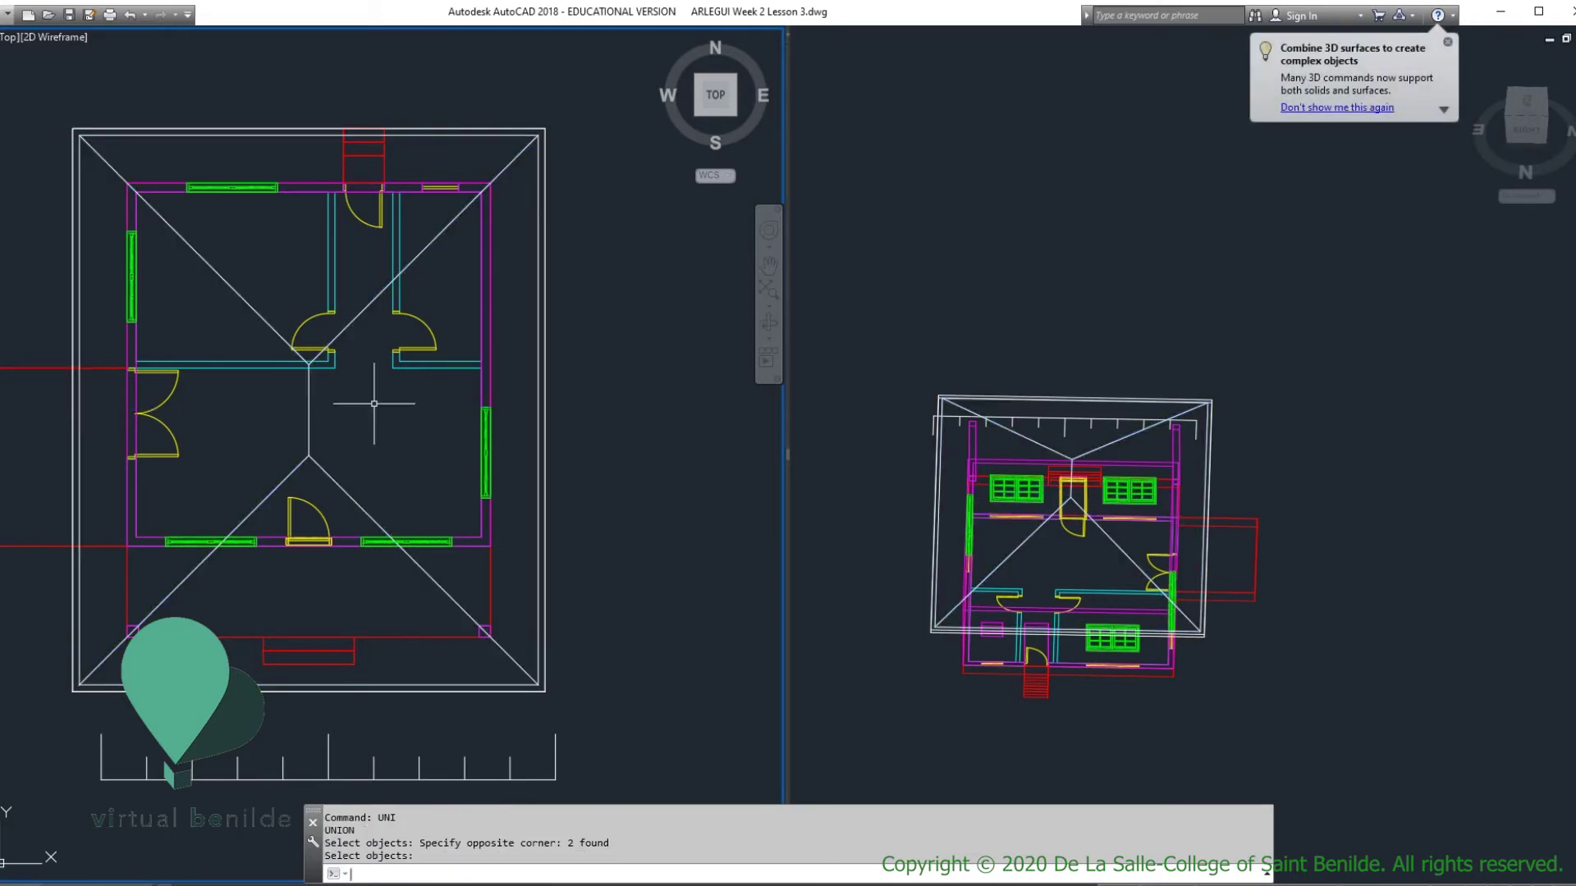
Step: Examine the joined roof and its overhangs around the wireframe house from several sides in the 3D view
left_click(1058, 544)
mouse_move(1072, 535)
middle_mouse_down("shift")
mouse_move(1096, 539)
mouse_move(1006, 489)
mouse_move(1070, 535)
middle_mouse_up("shift")
scroll(1102, 540, "up", 5)
scroll(1102, 540, "down", 5)
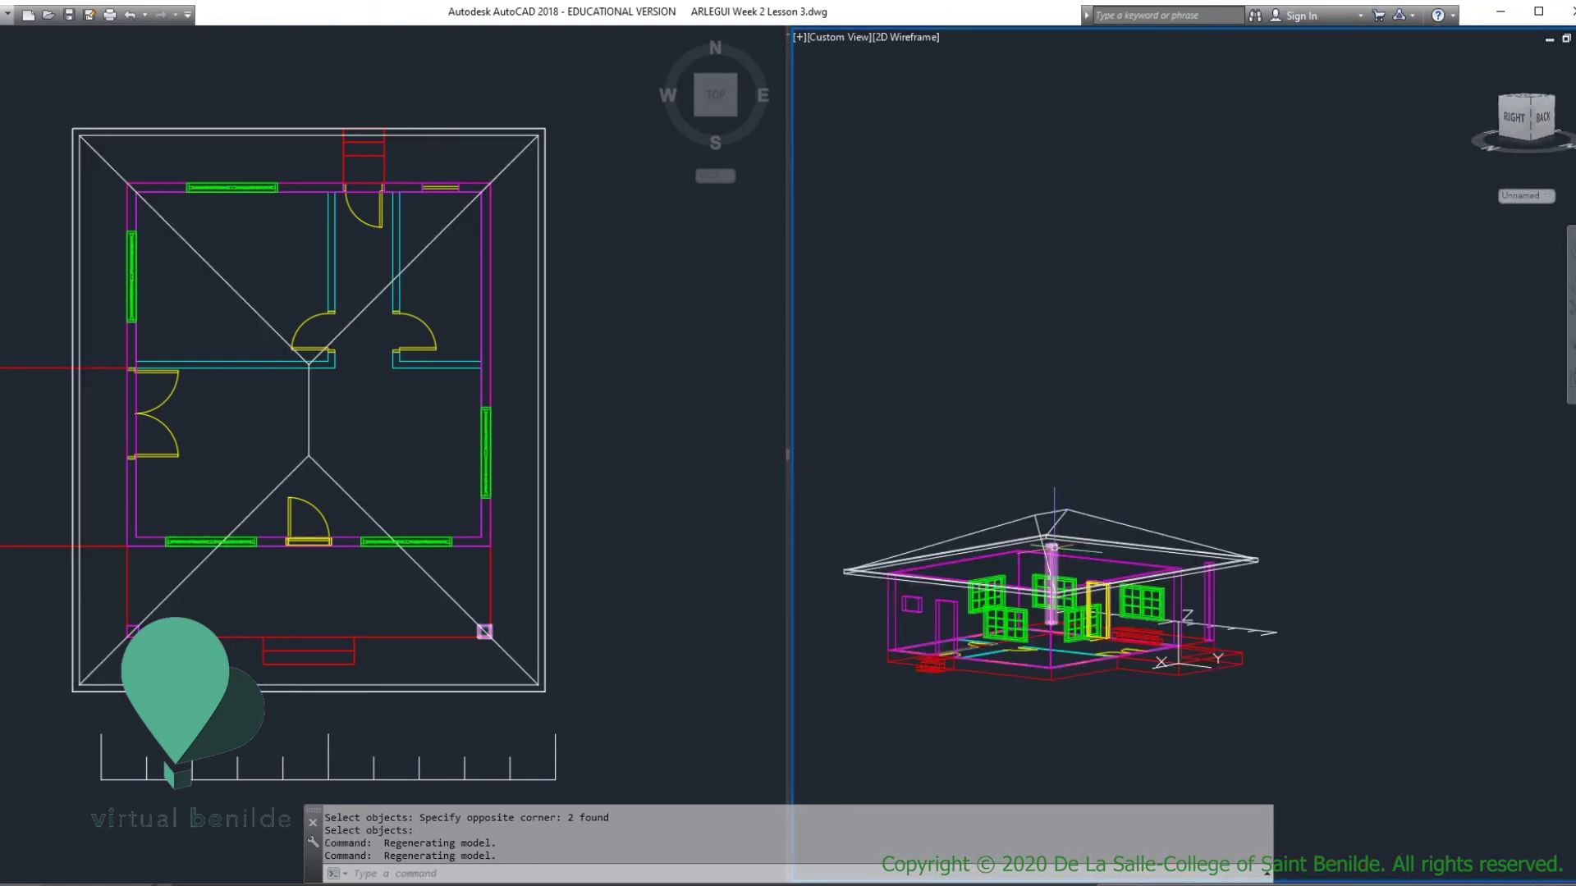
scroll(1027, 565, "up", 3)
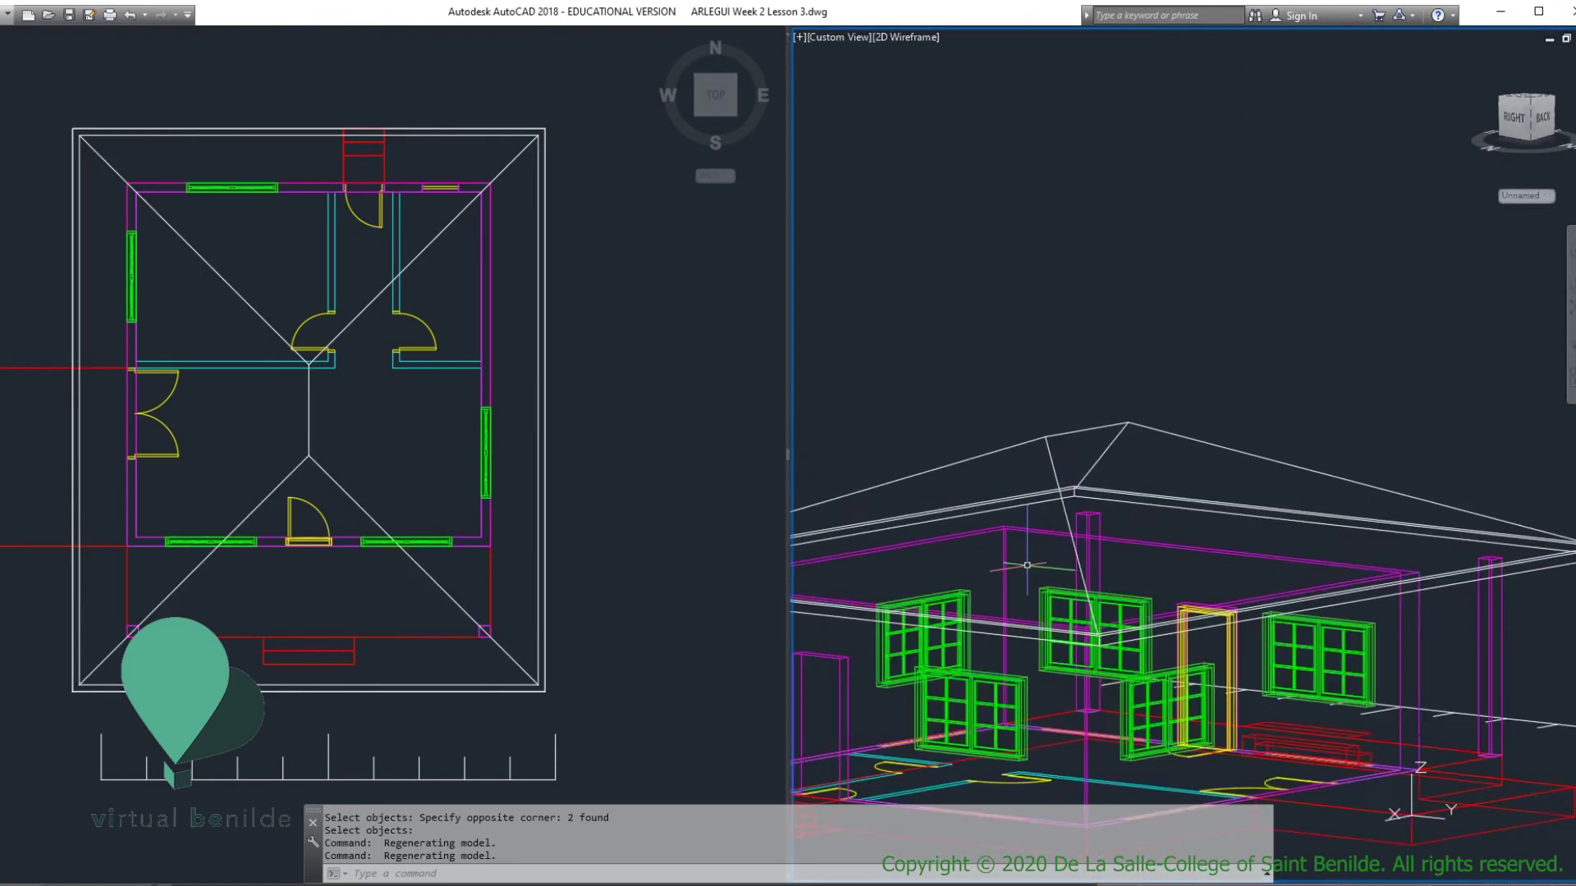
scroll(1027, 565, "down", 3)
middle_click_drag(1026, 566, 1185, 639, "shift")
scroll(1026, 595, "down", 5)
scroll(1214, 605, "up", 5)
scroll(1091, 589, "down", 4)
scroll(1203, 615, "up", 4)
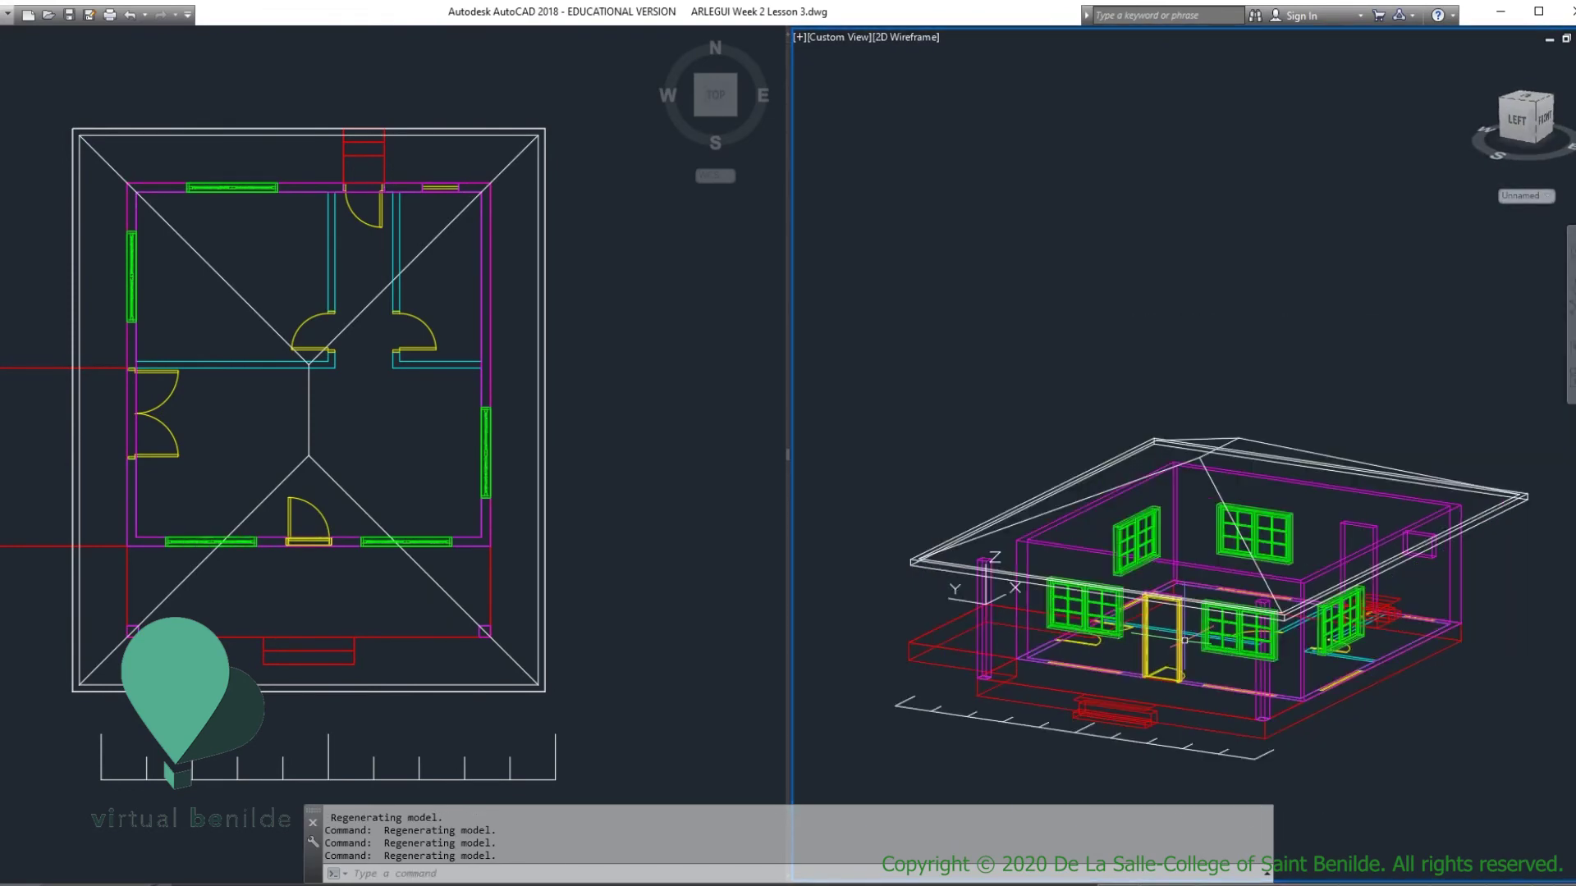
Step: Set the 3D viewport's visual style to Conceptual
left_click(903, 38)
left_click(970, 95)
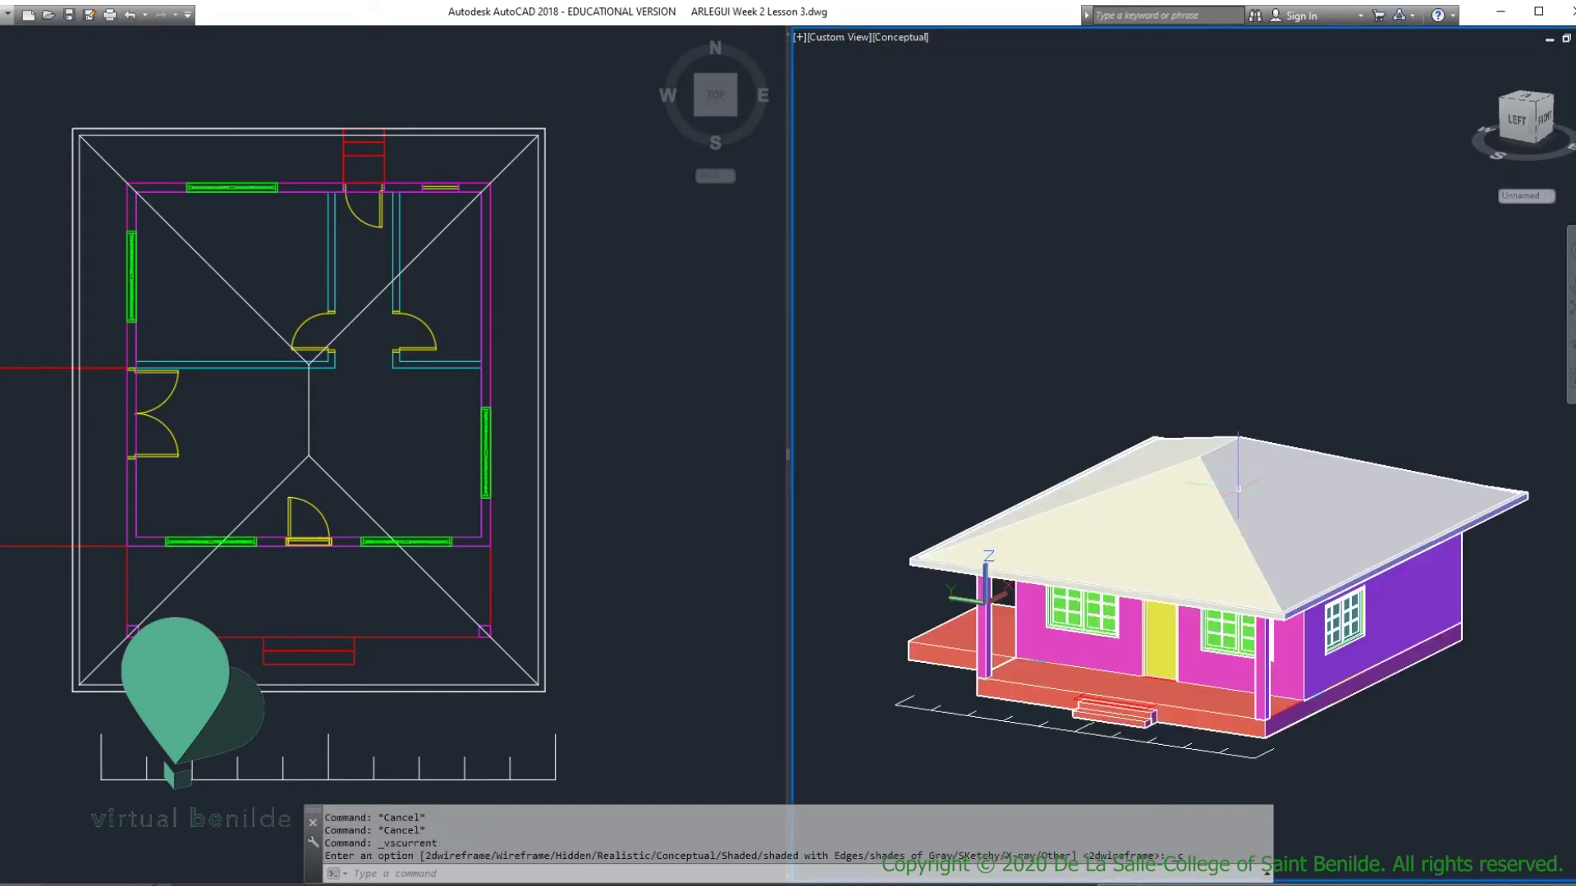
Step: Inspect the shaded house from all sides, checking the hip roof's slopes, ridge and overhangs above the walls and porch
mouse_move(1238, 488)
middle_mouse_down("shift")
mouse_move(1215, 493)
mouse_move(1248, 475)
mouse_move(1162, 499)
mouse_move(1175, 466)
middle_mouse_up("shift")
mouse_move(1182, 408)
middle_mouse_down("shift")
mouse_move(1158, 496)
mouse_move(1119, 525)
mouse_move(1468, 523)
mouse_move(1403, 563)
mouse_move(1108, 527)
middle_mouse_up("shift")
scroll(1109, 527, "down", 4)
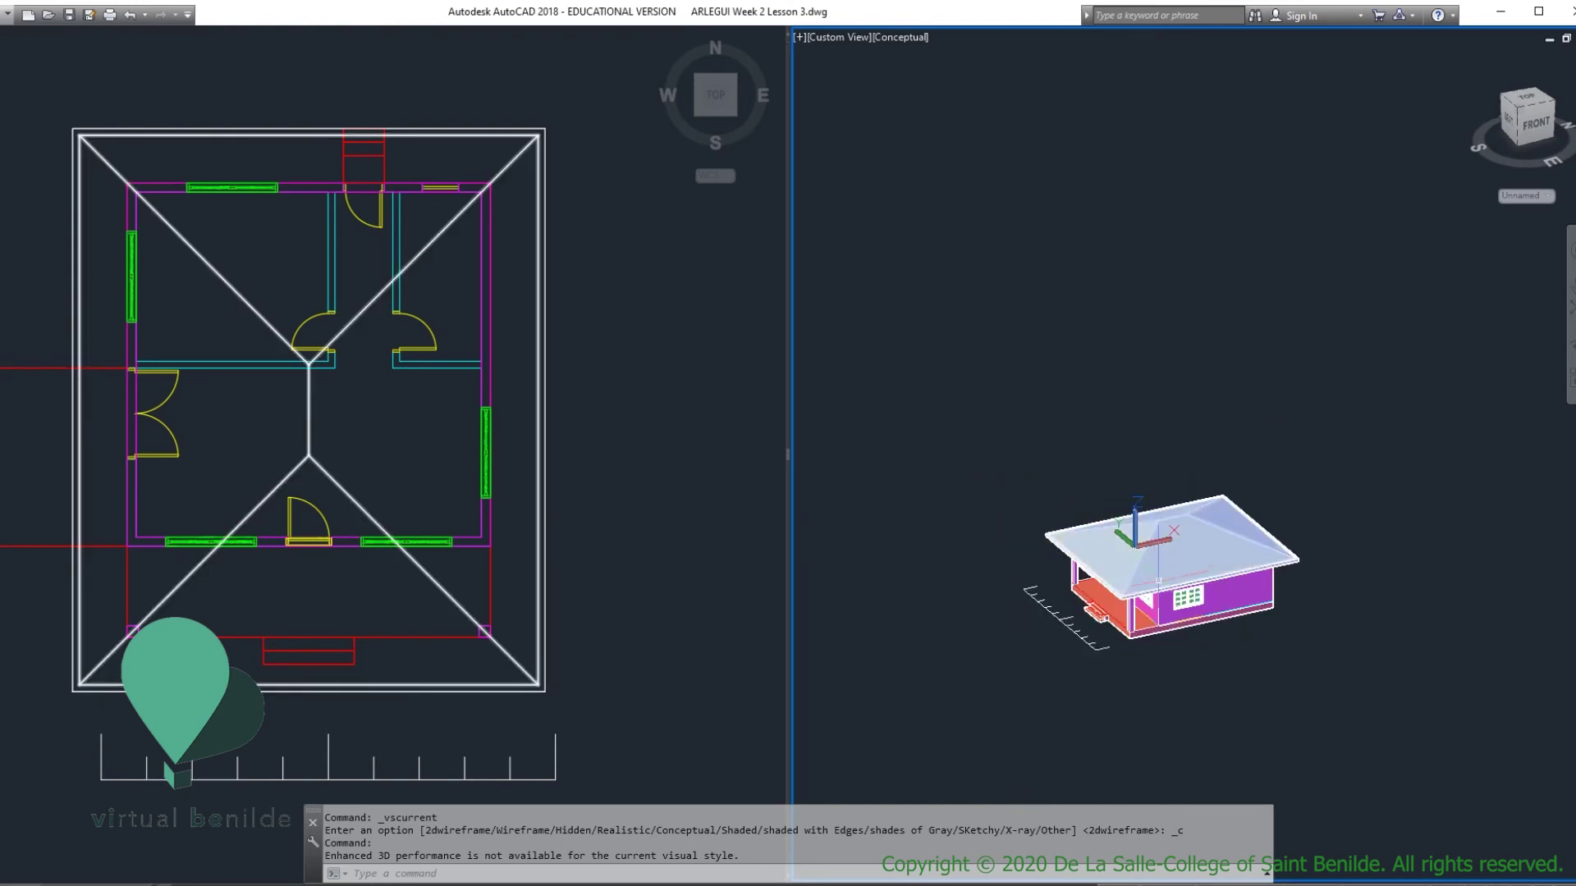
scroll(1108, 574, "up", 3)
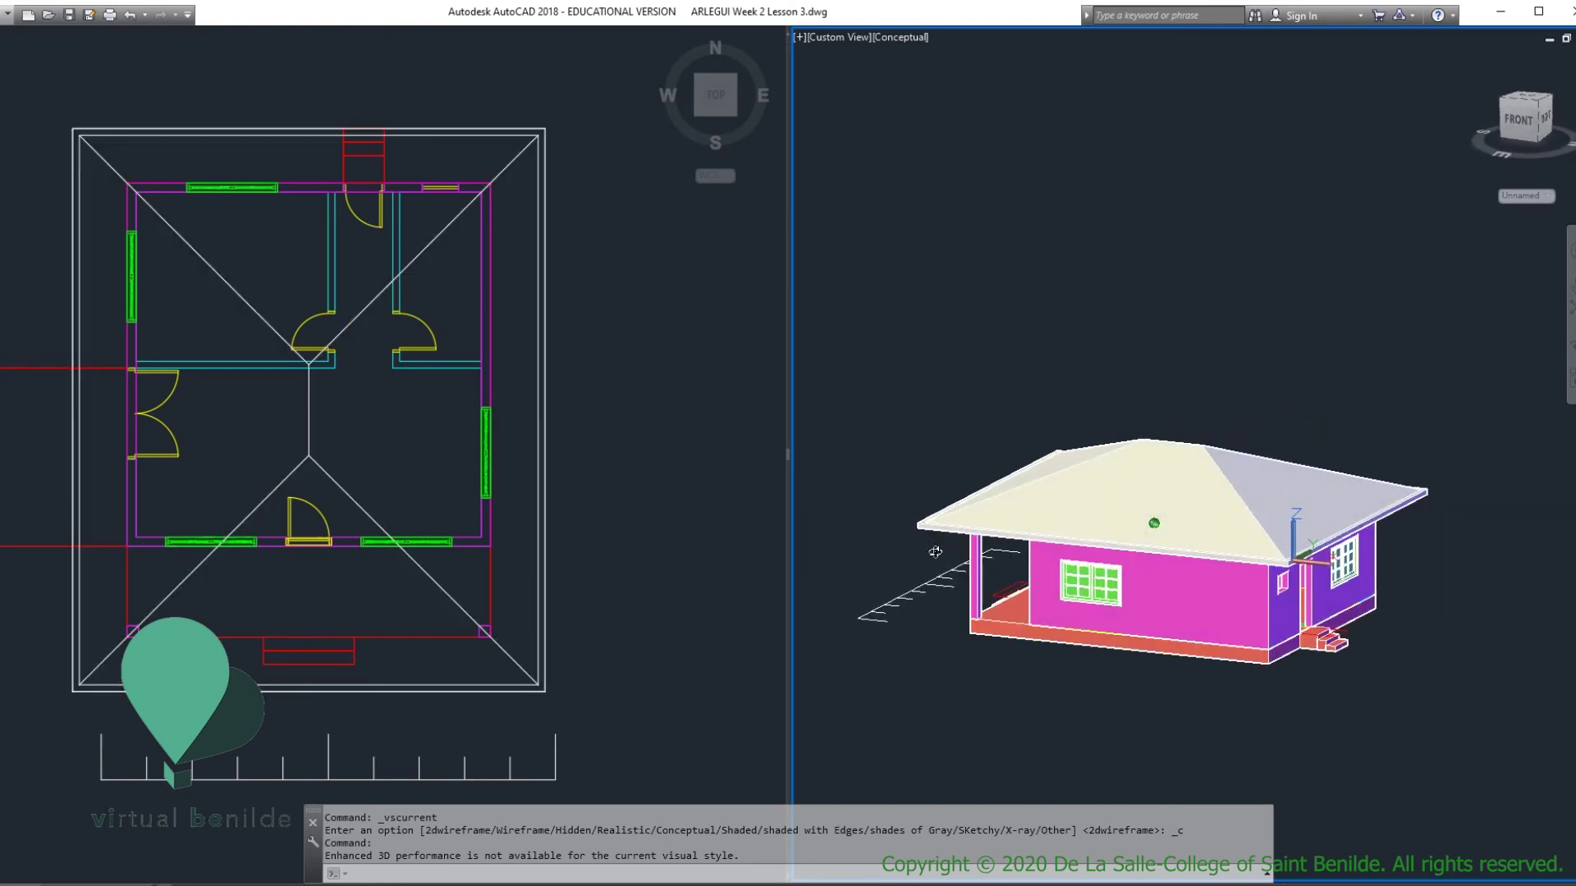
middle_click_drag(935, 553, 1149, 574, "shift")
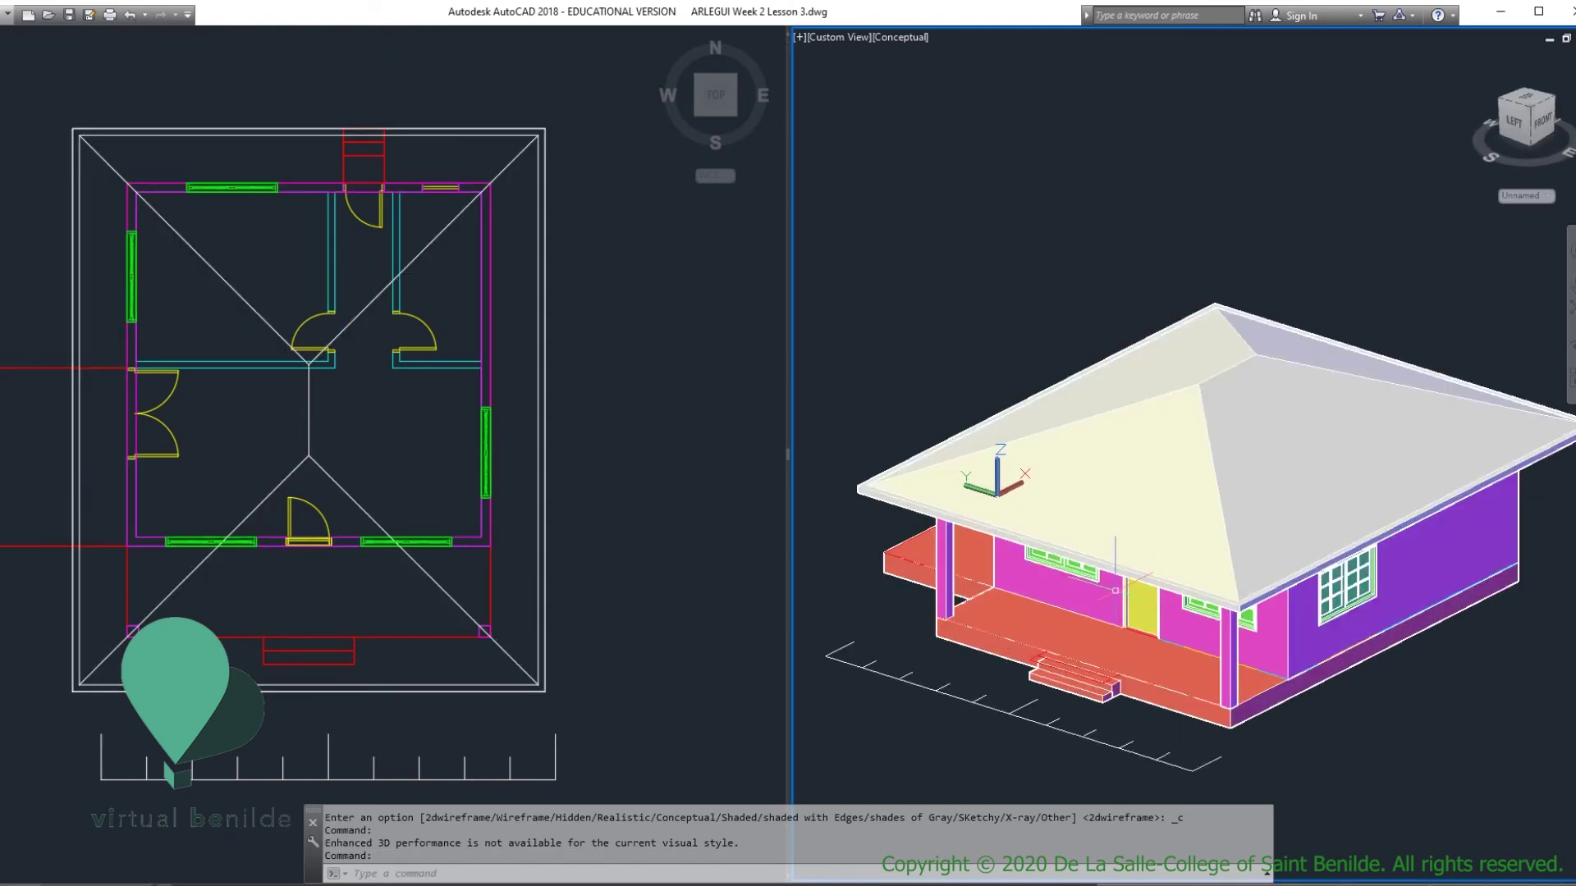
scroll(1149, 575, "down", 1)
scroll(1034, 599, "up", 4)
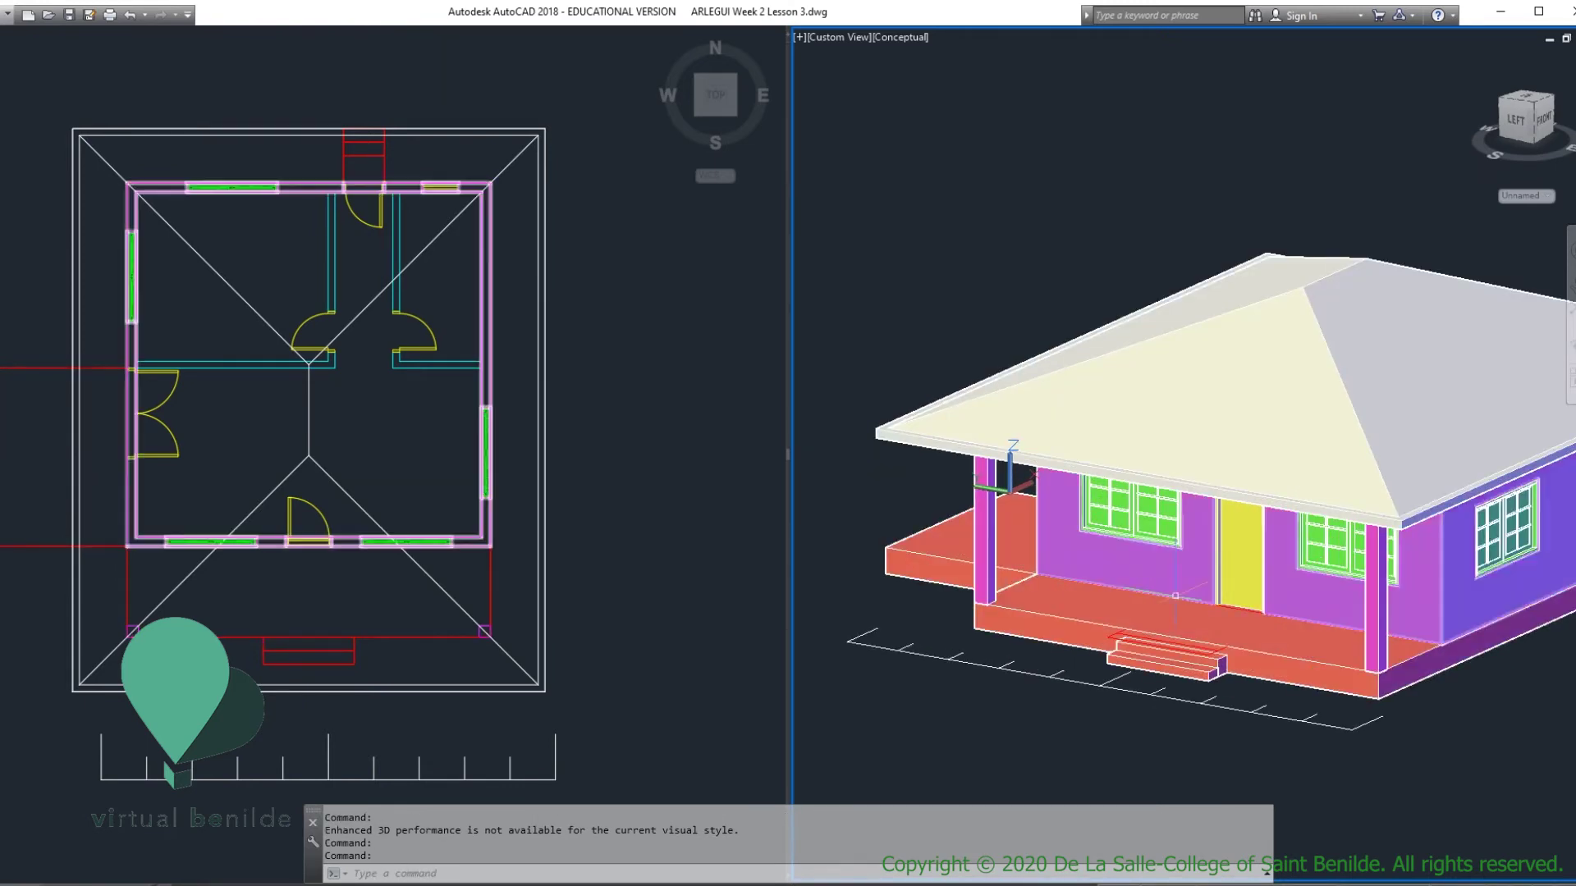
middle_click_drag(1169, 648, 1319, 558, "shift")
scroll(1319, 558, "down", 2)
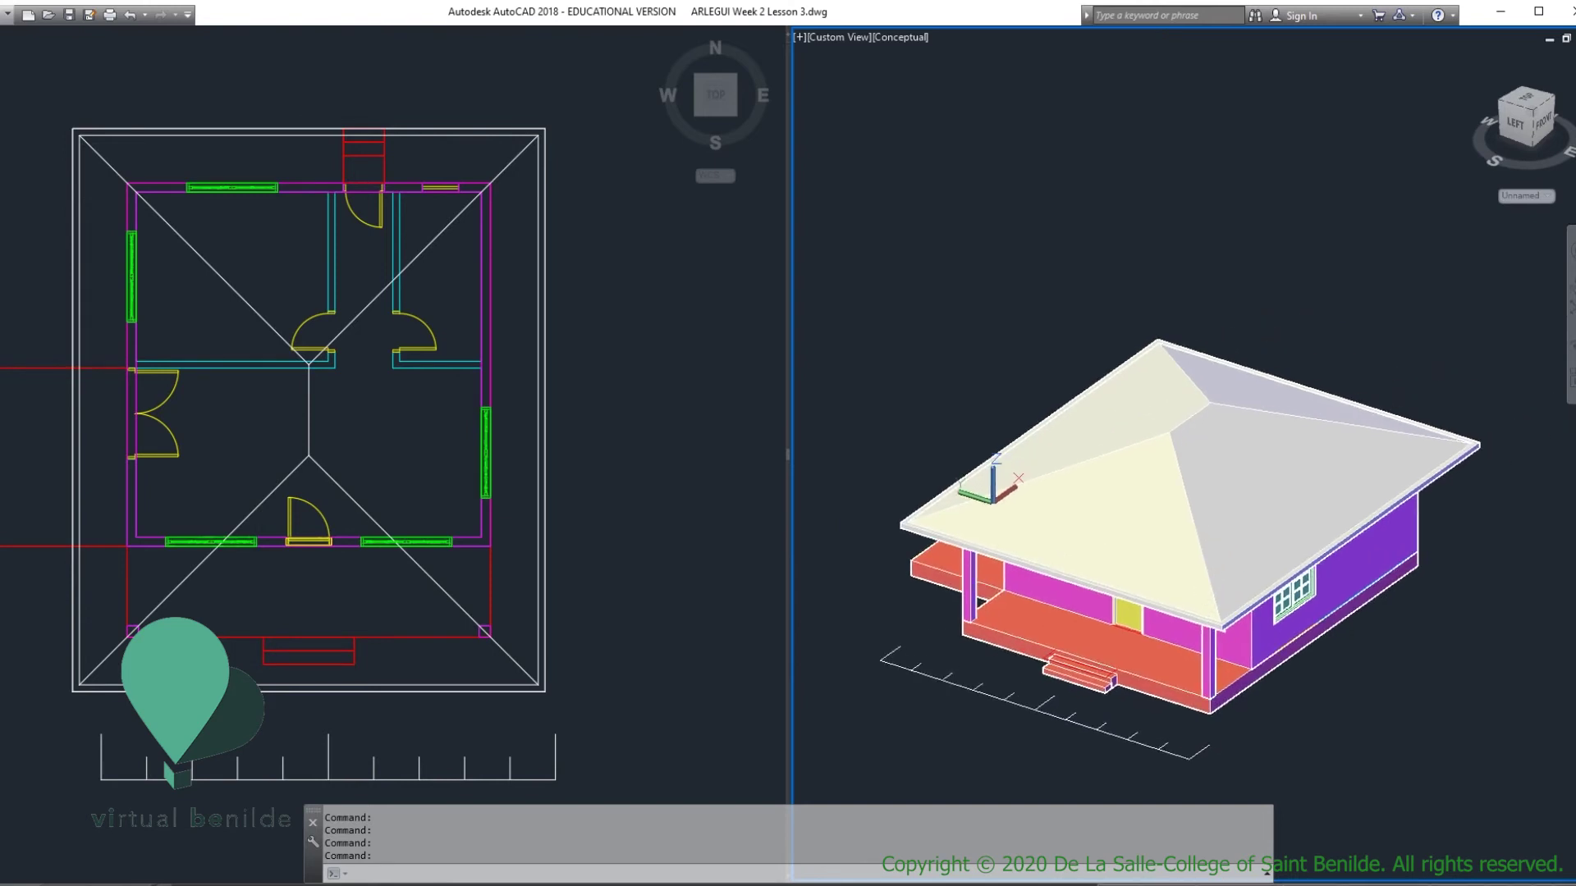
scroll(1217, 517, "up", 3)
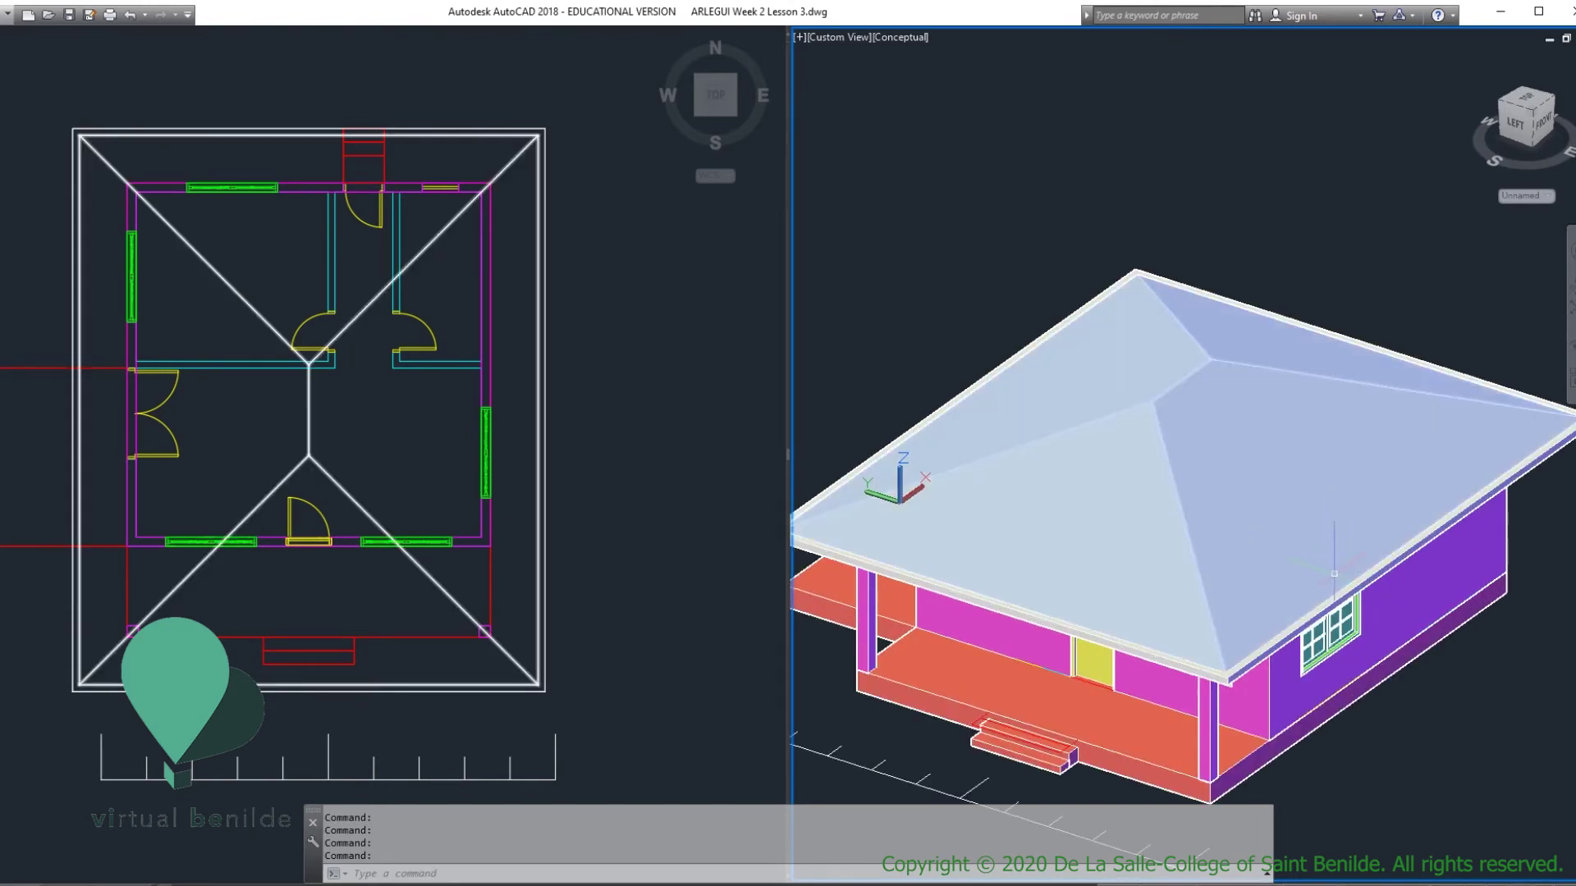
middle_click_drag(1342, 618, 1366, 546)
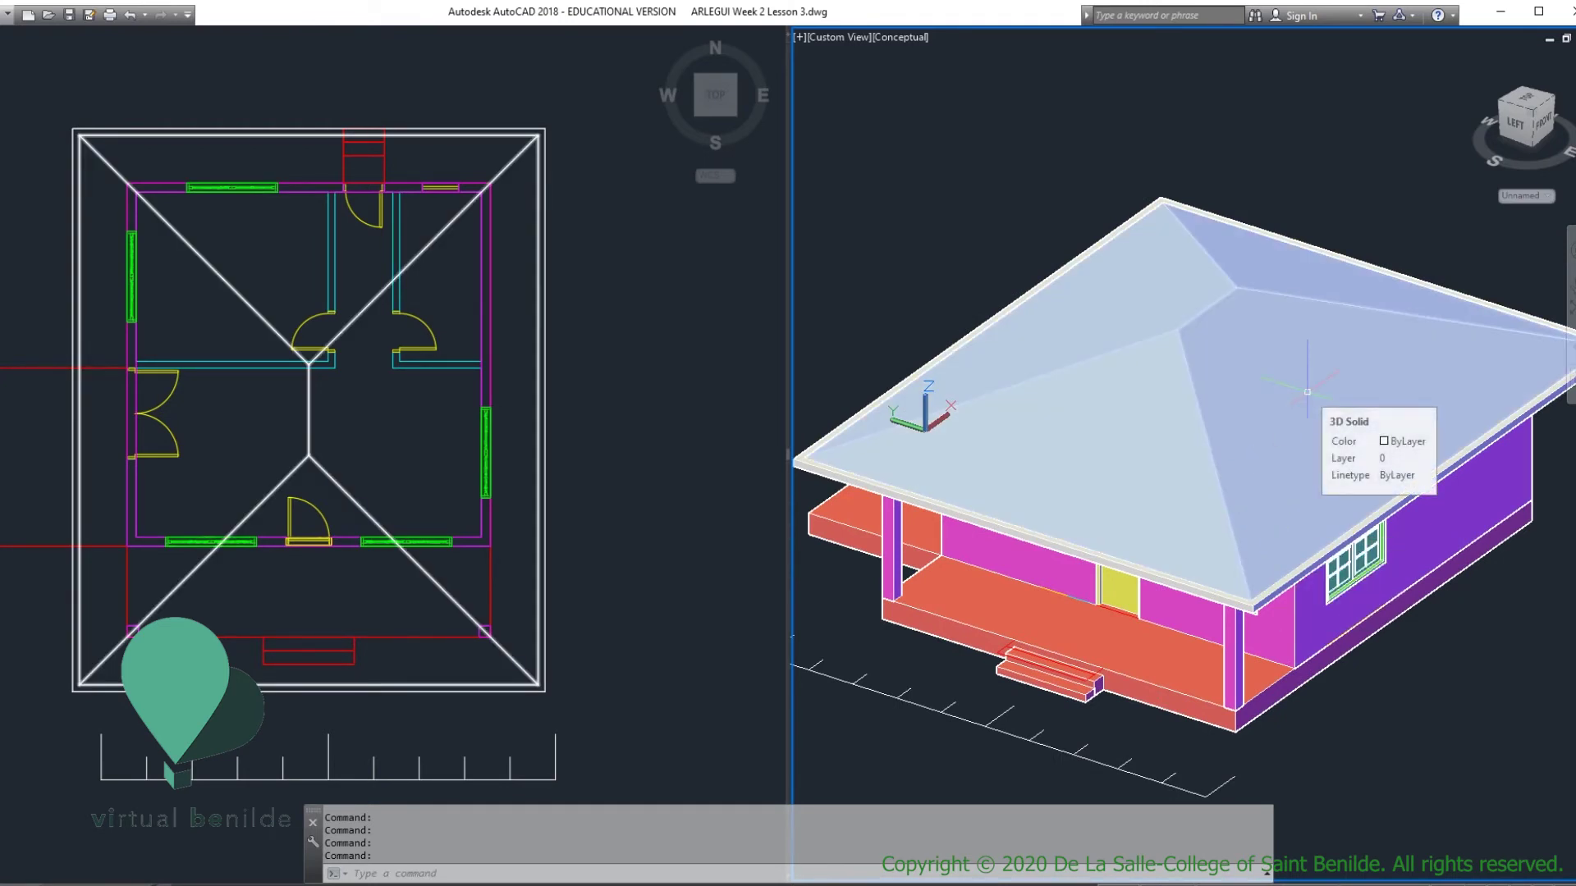
scroll(1307, 392, "down", 3)
scroll(1239, 476, "up", 4)
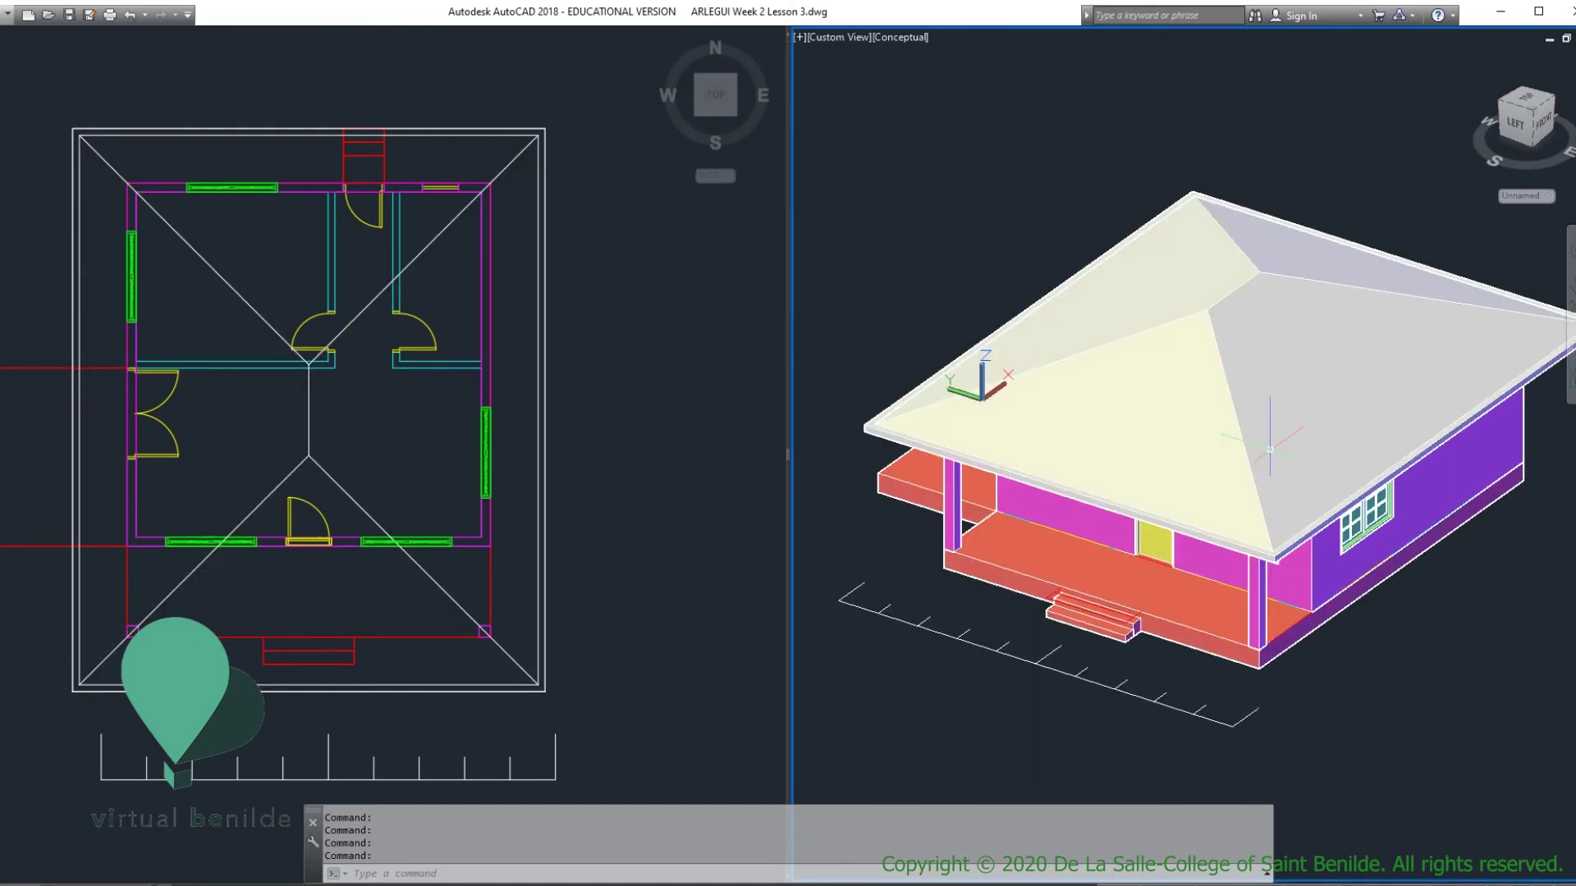
middle_click_drag(1232, 486, 1202, 427, "shift")
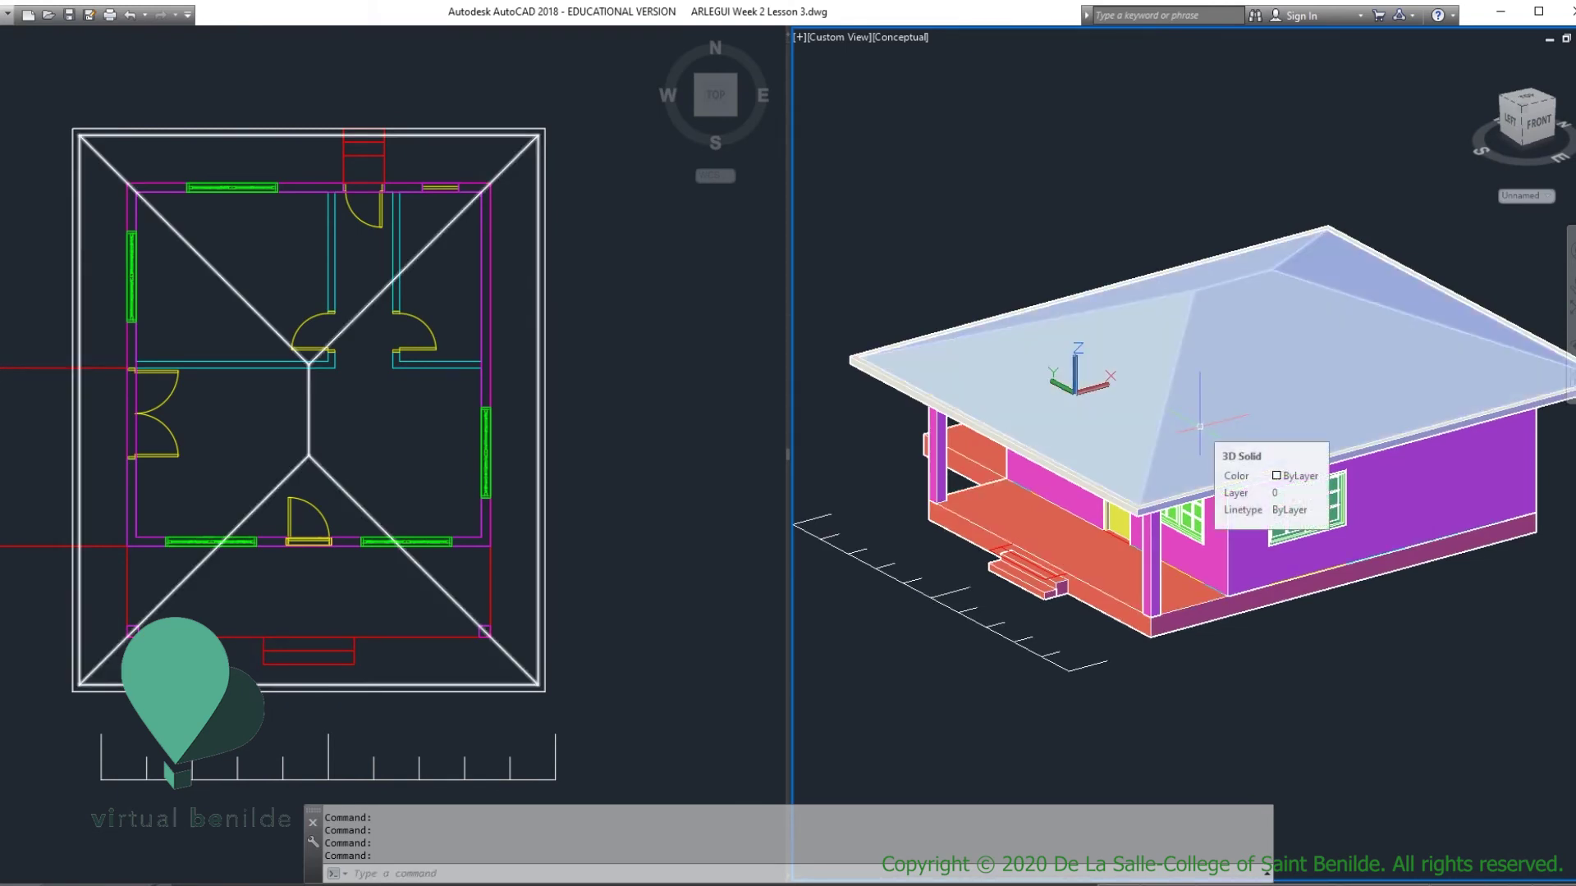